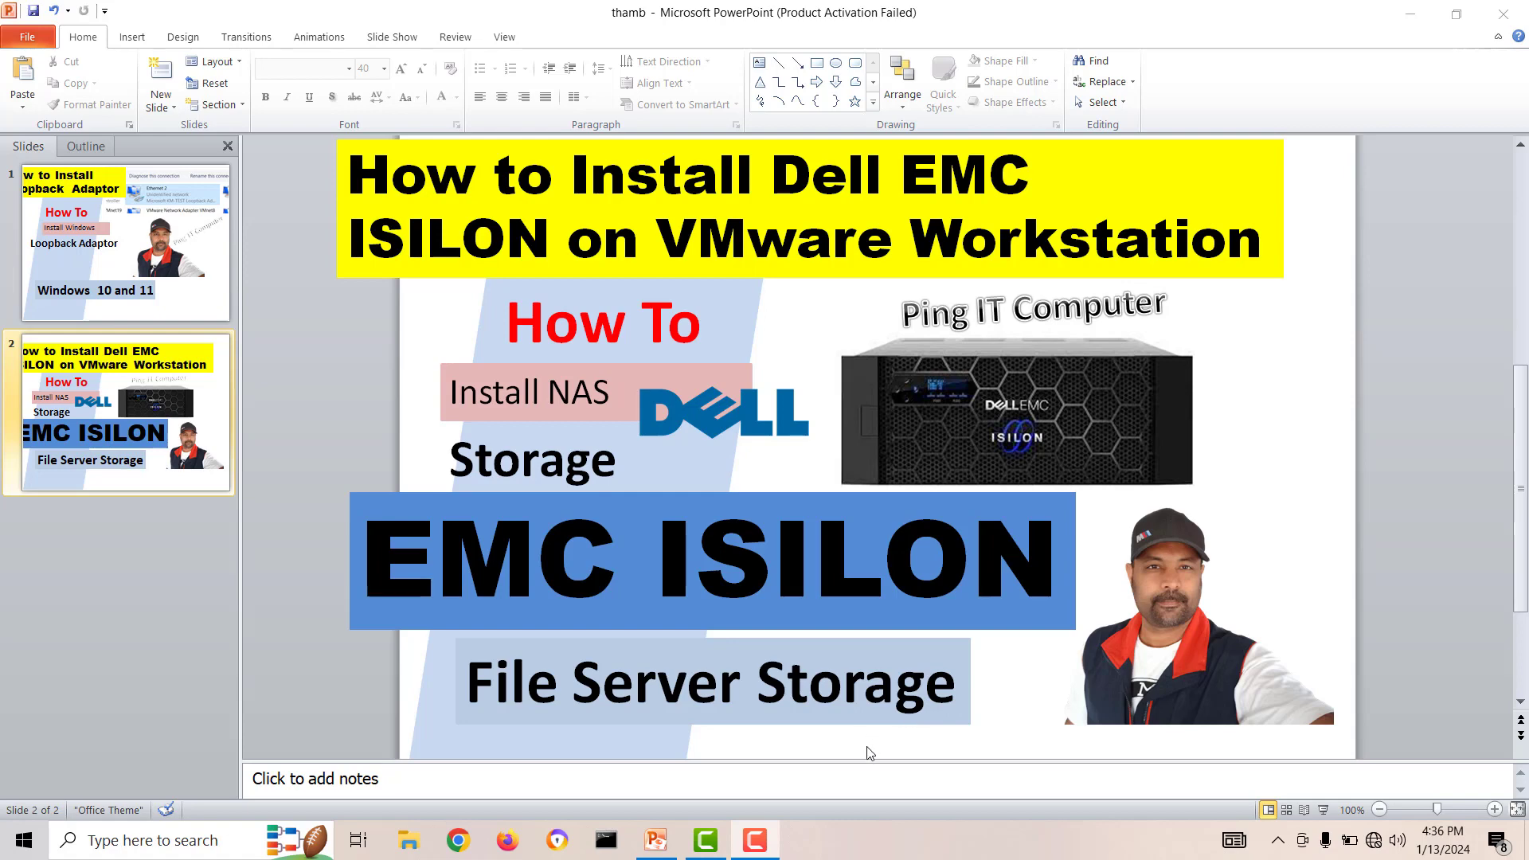
Minimize the presentation and launch VMware Workstation Pro from the desktop.
click(1409, 13)
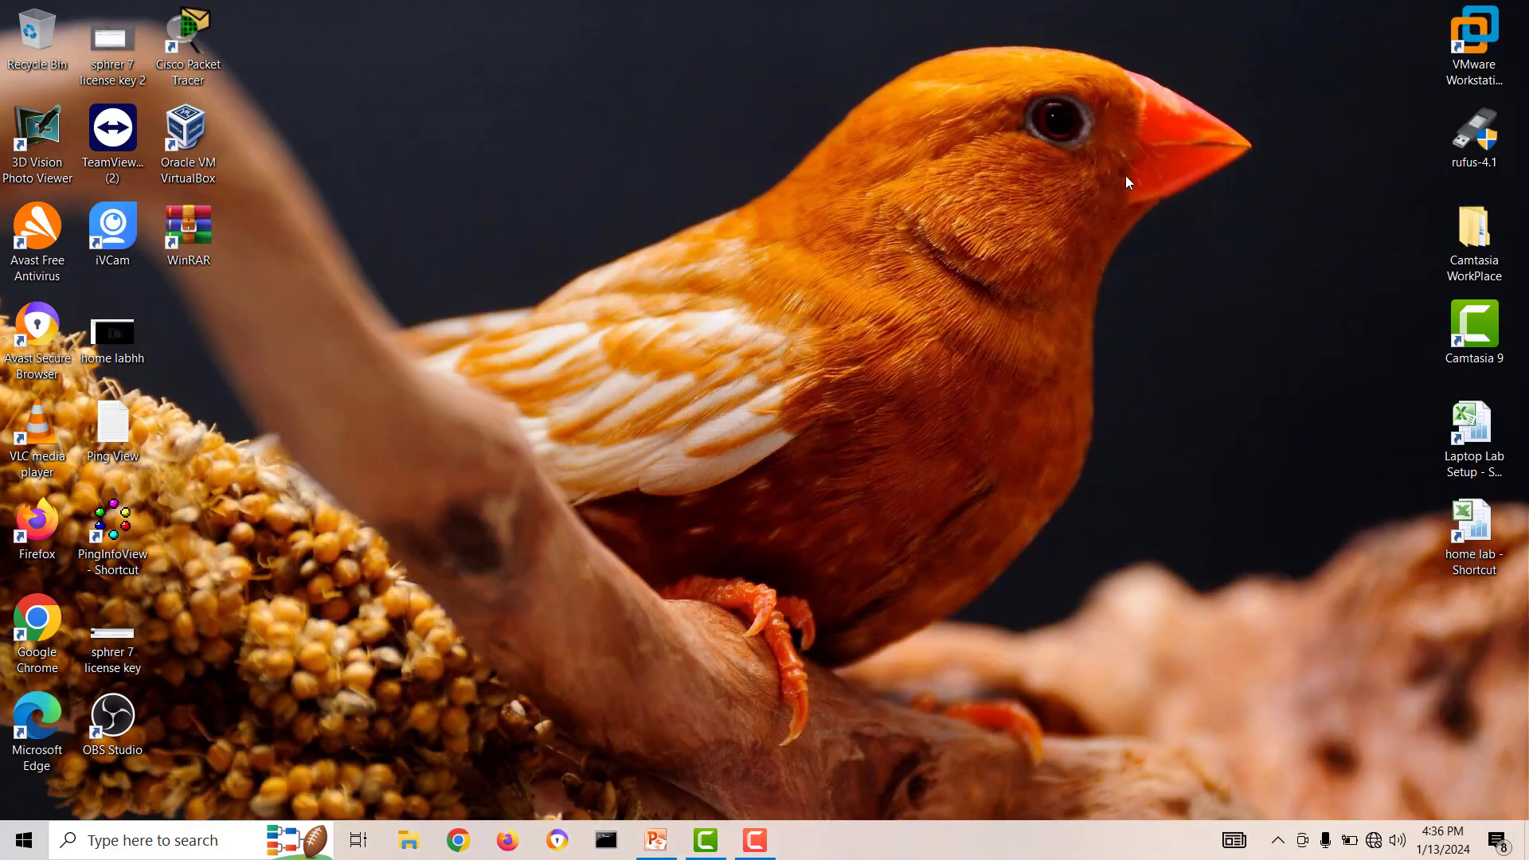
click(1475, 39)
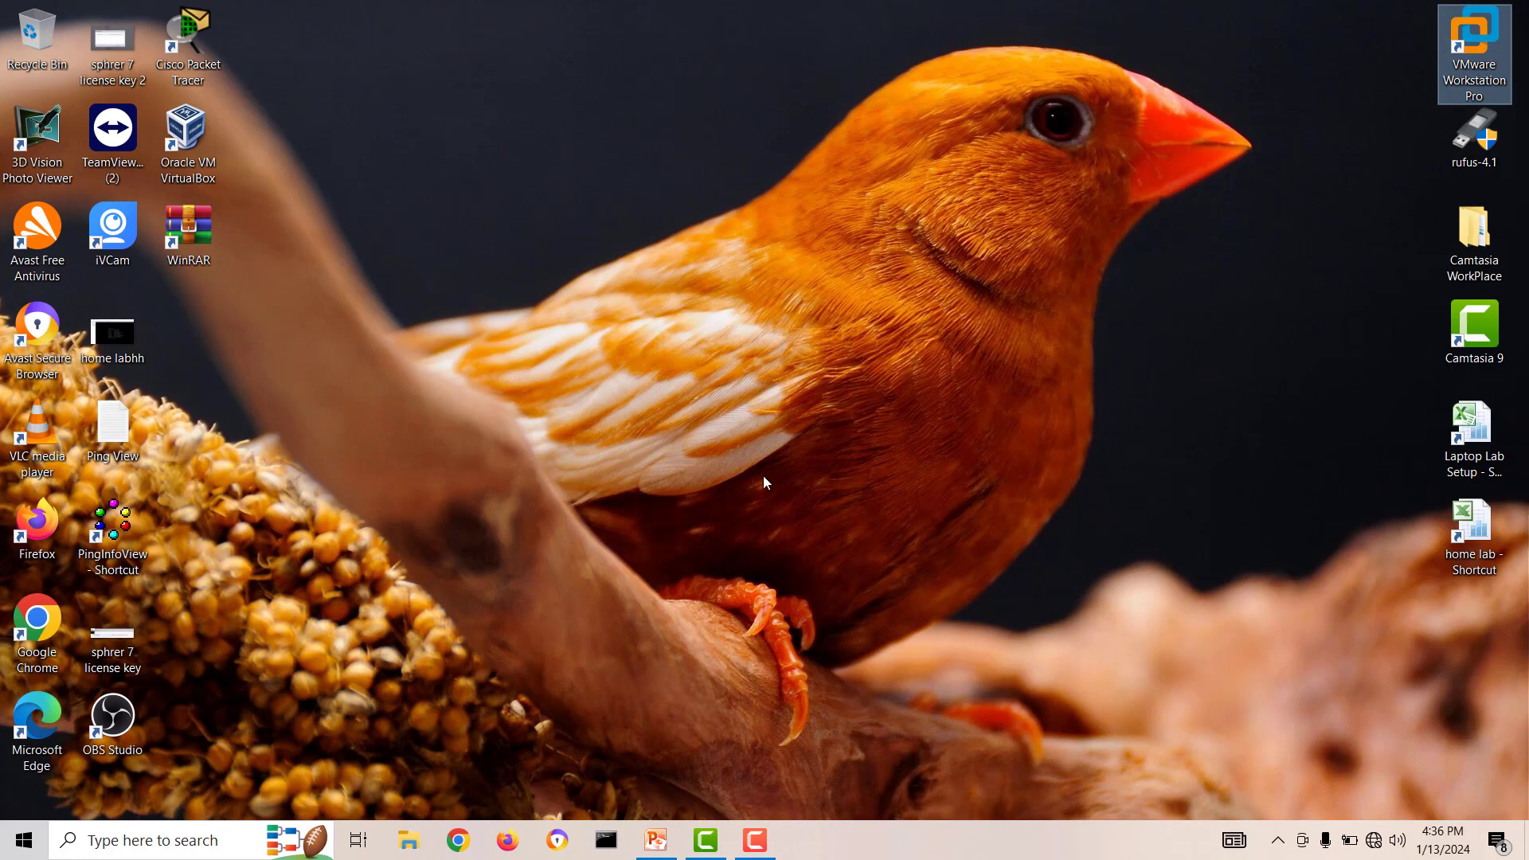
key(Return)
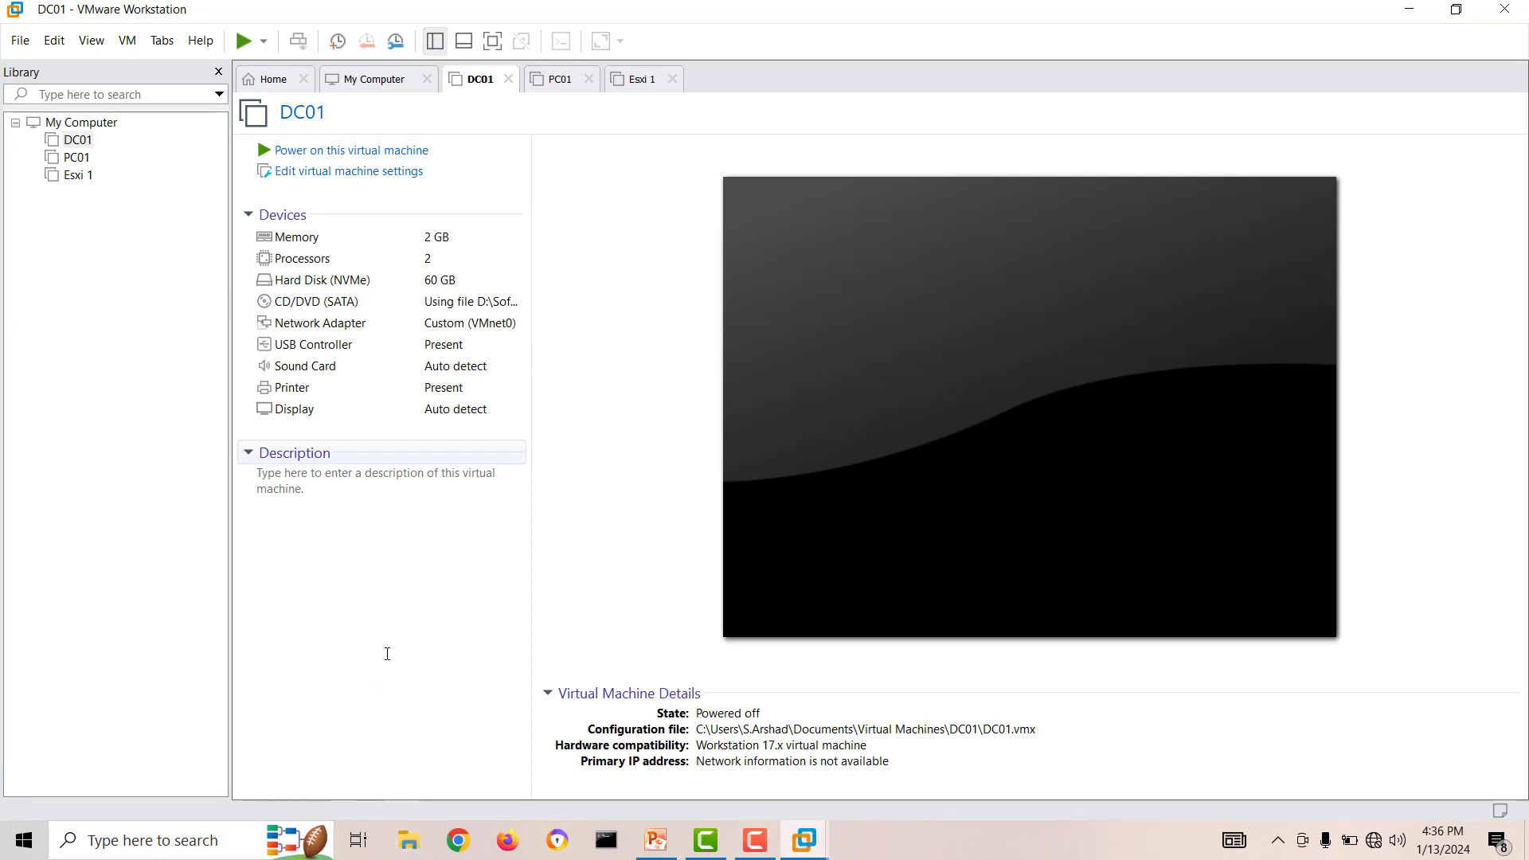
Open the 9.4.0.0 virtual appliance file from the Isilon\9.4.0.0 folder under D:\Softwares\CDA MDS.
click(20, 41)
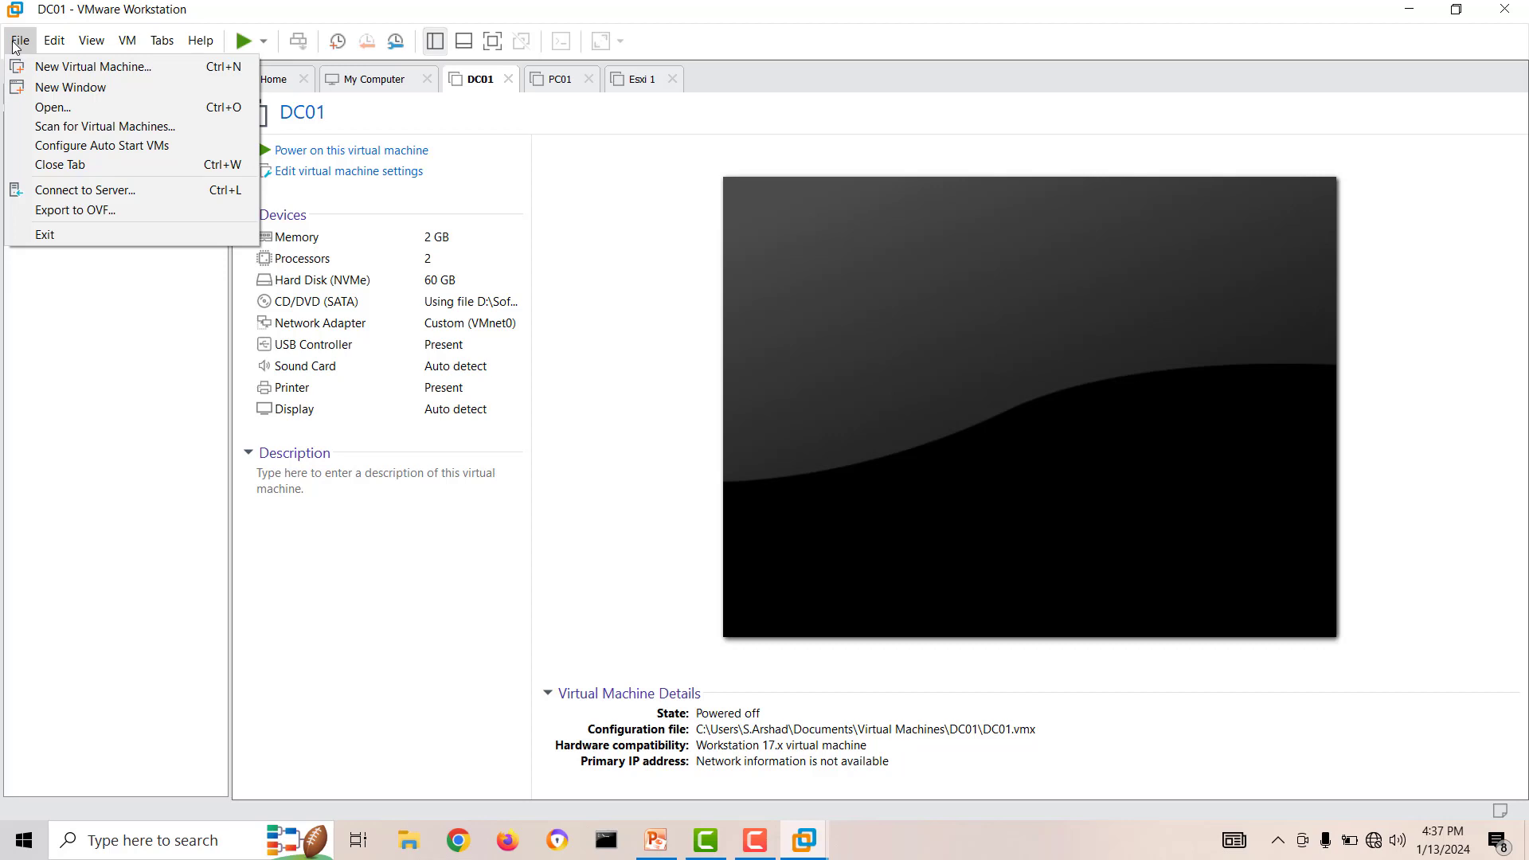
click(57, 112)
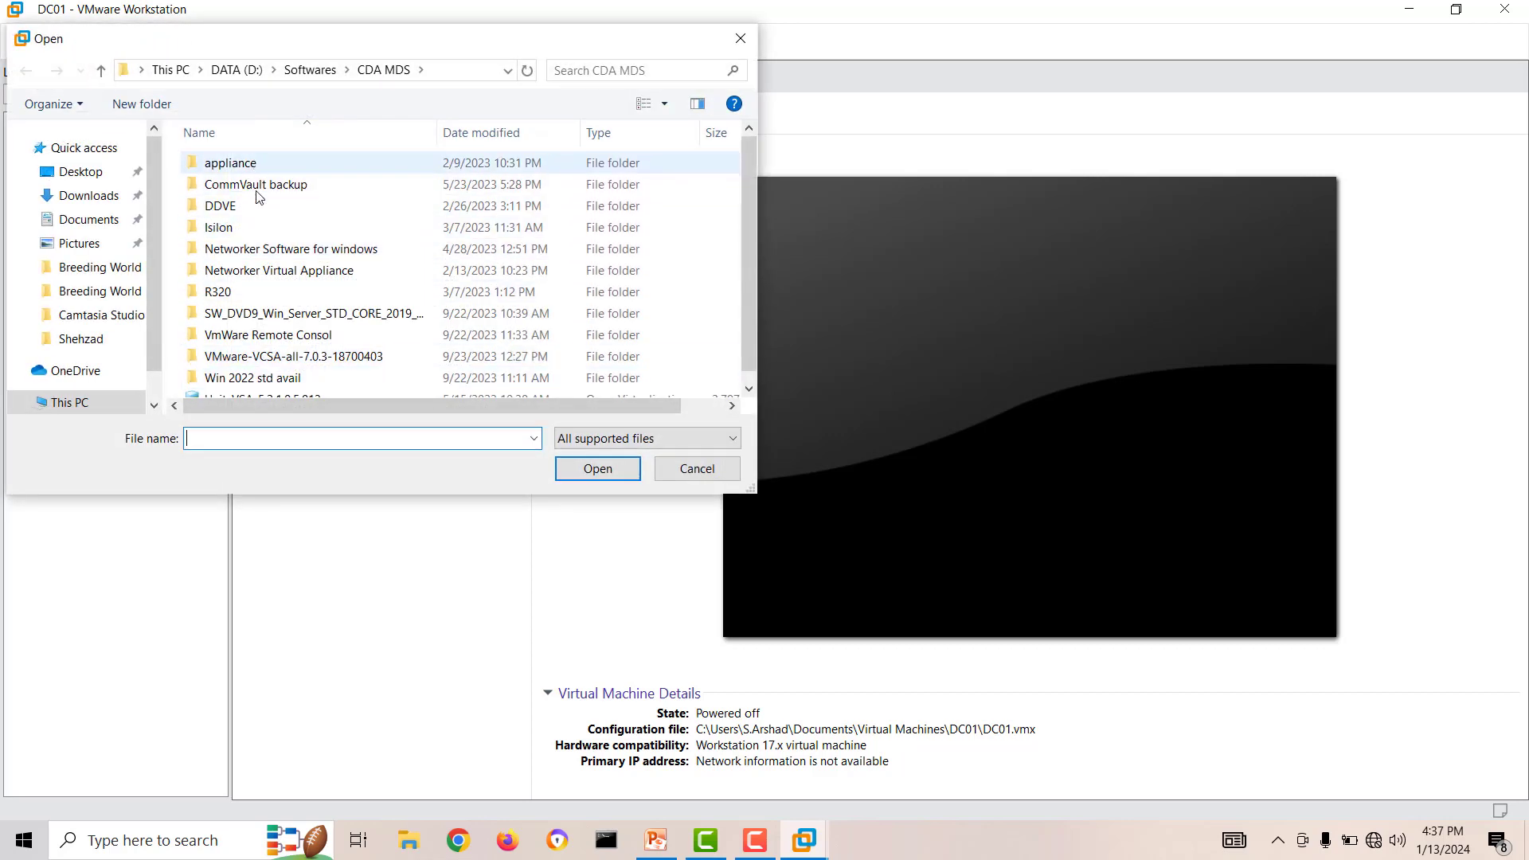
double_click(239, 227)
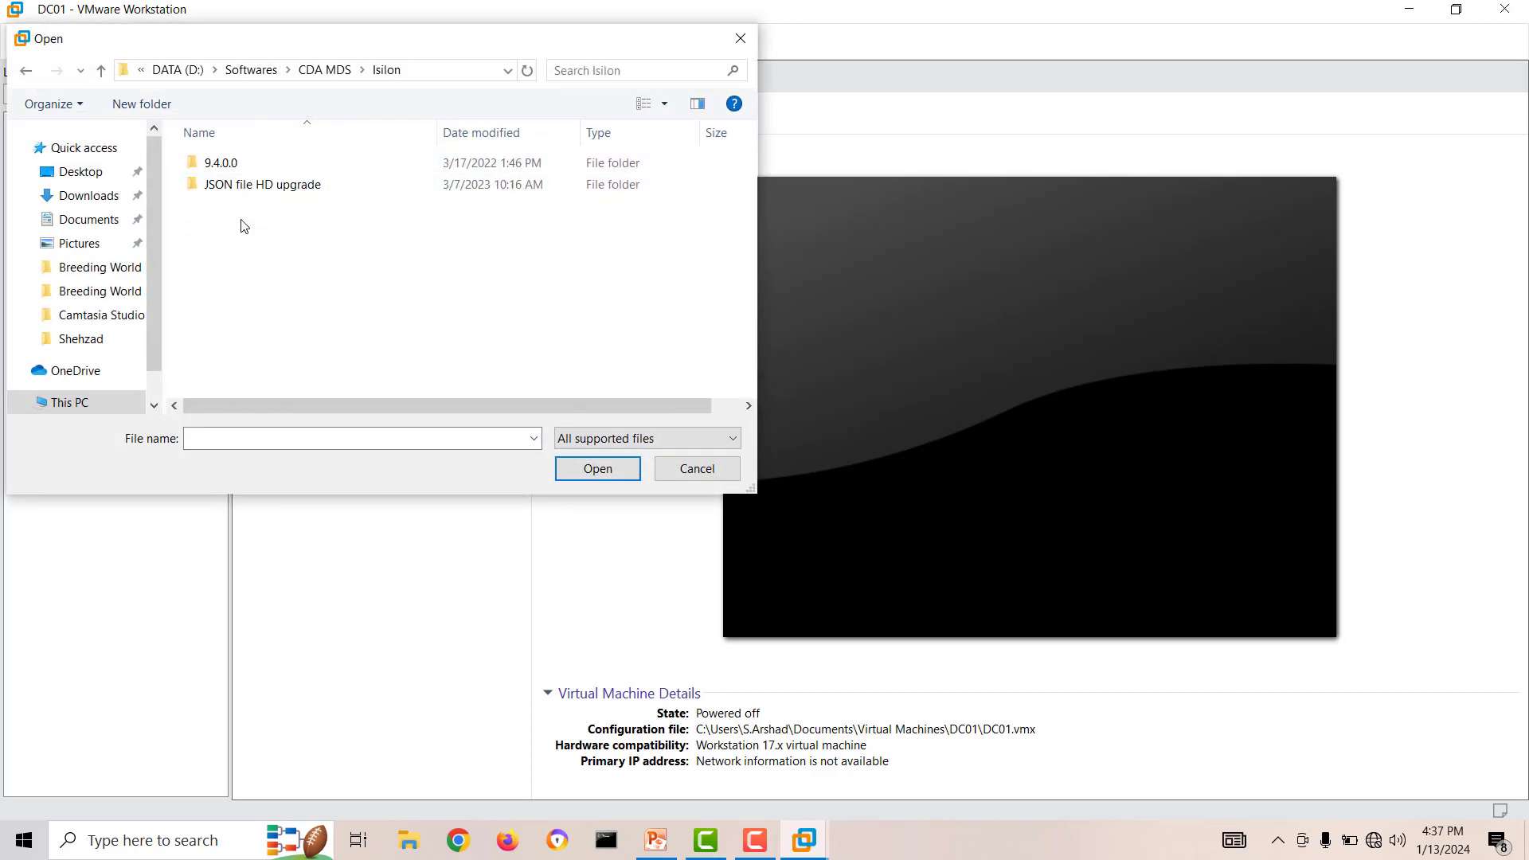
double_click(217, 164)
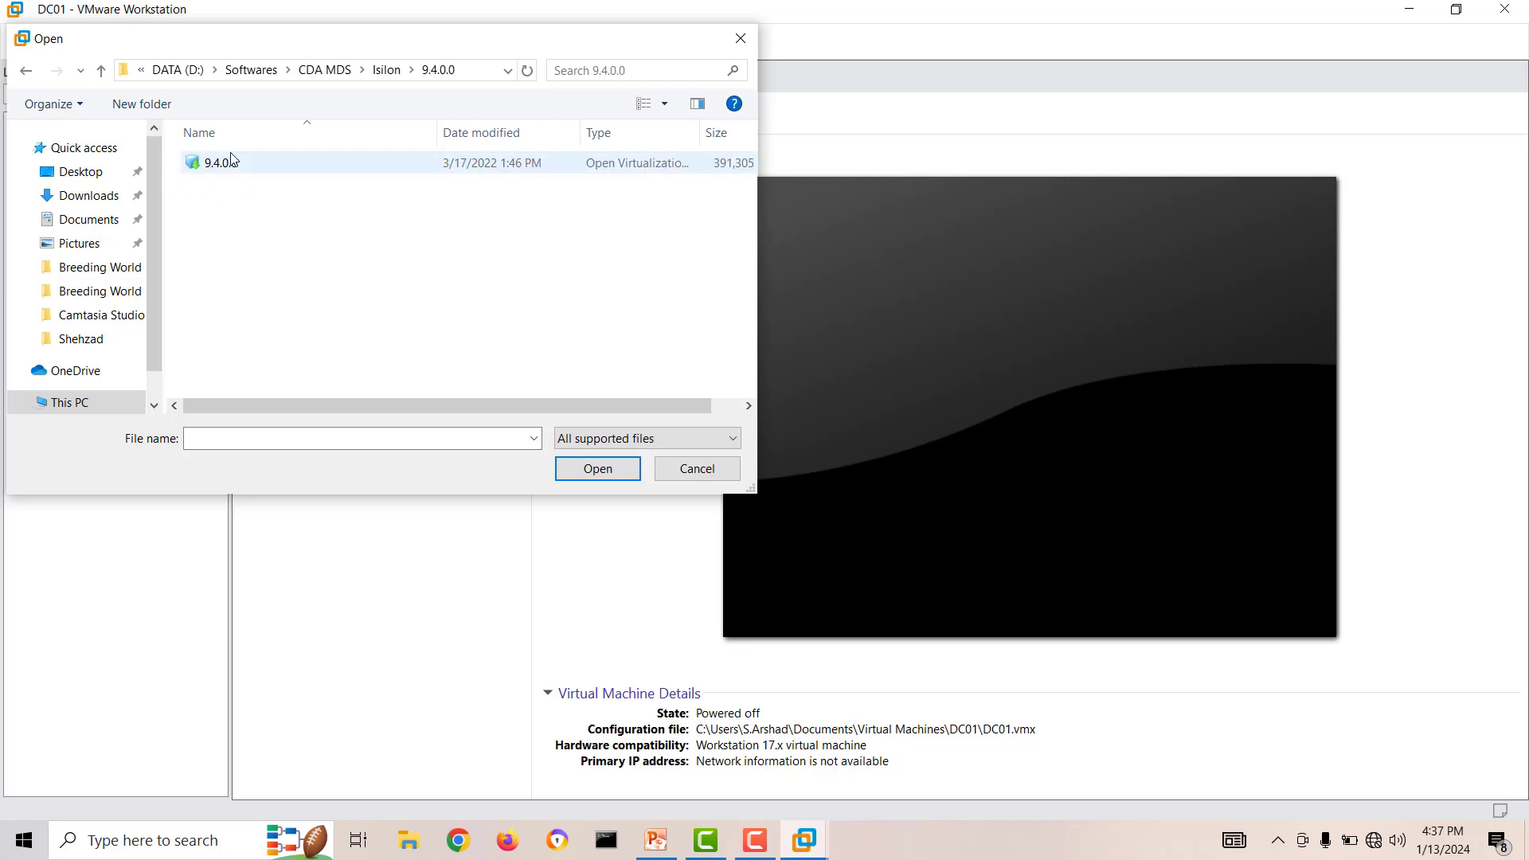
click(206, 165)
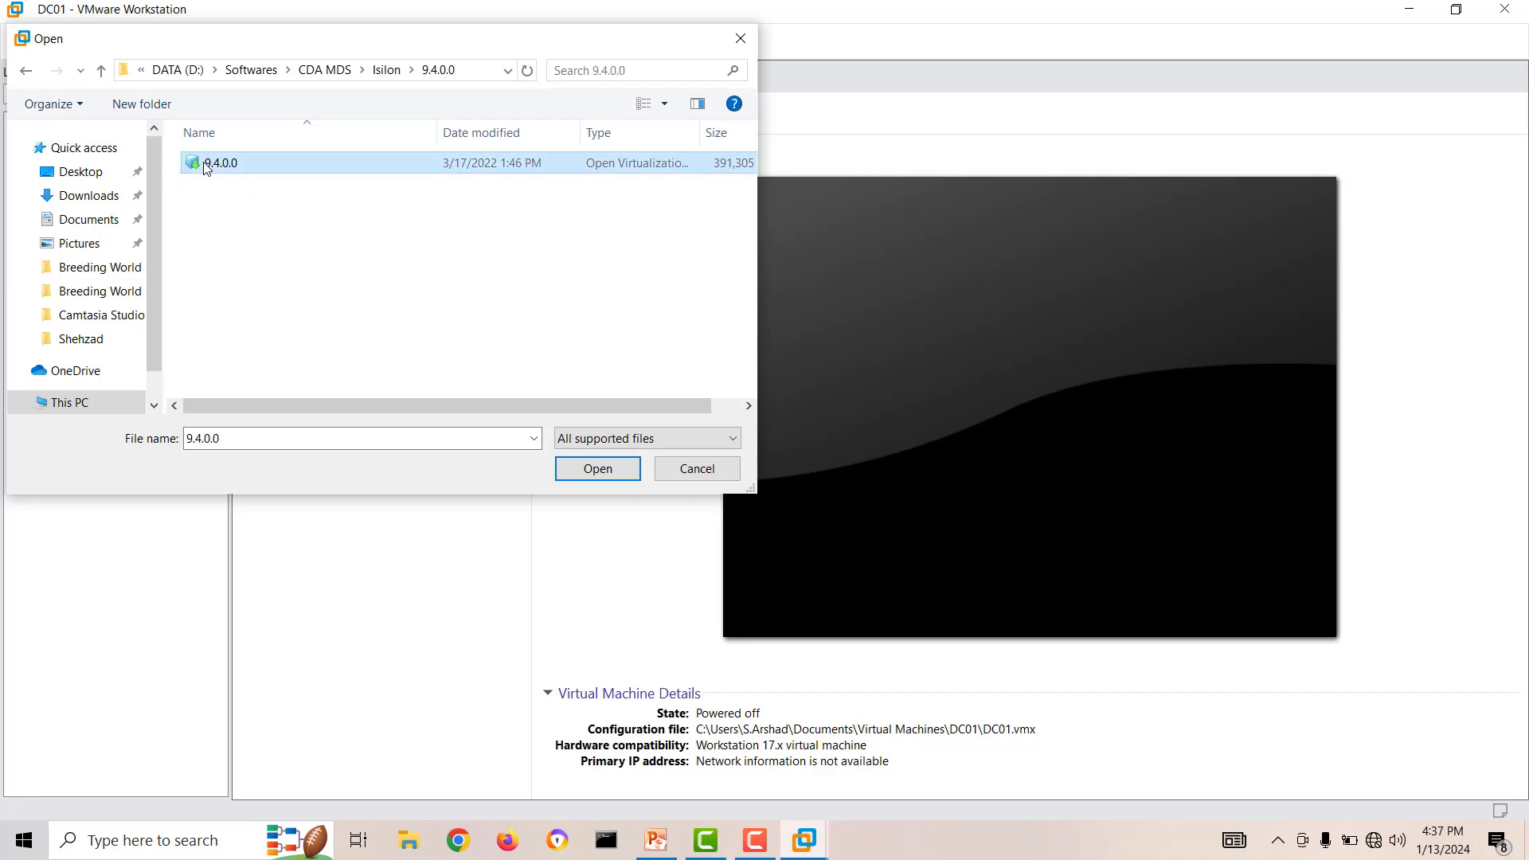
click(591, 476)
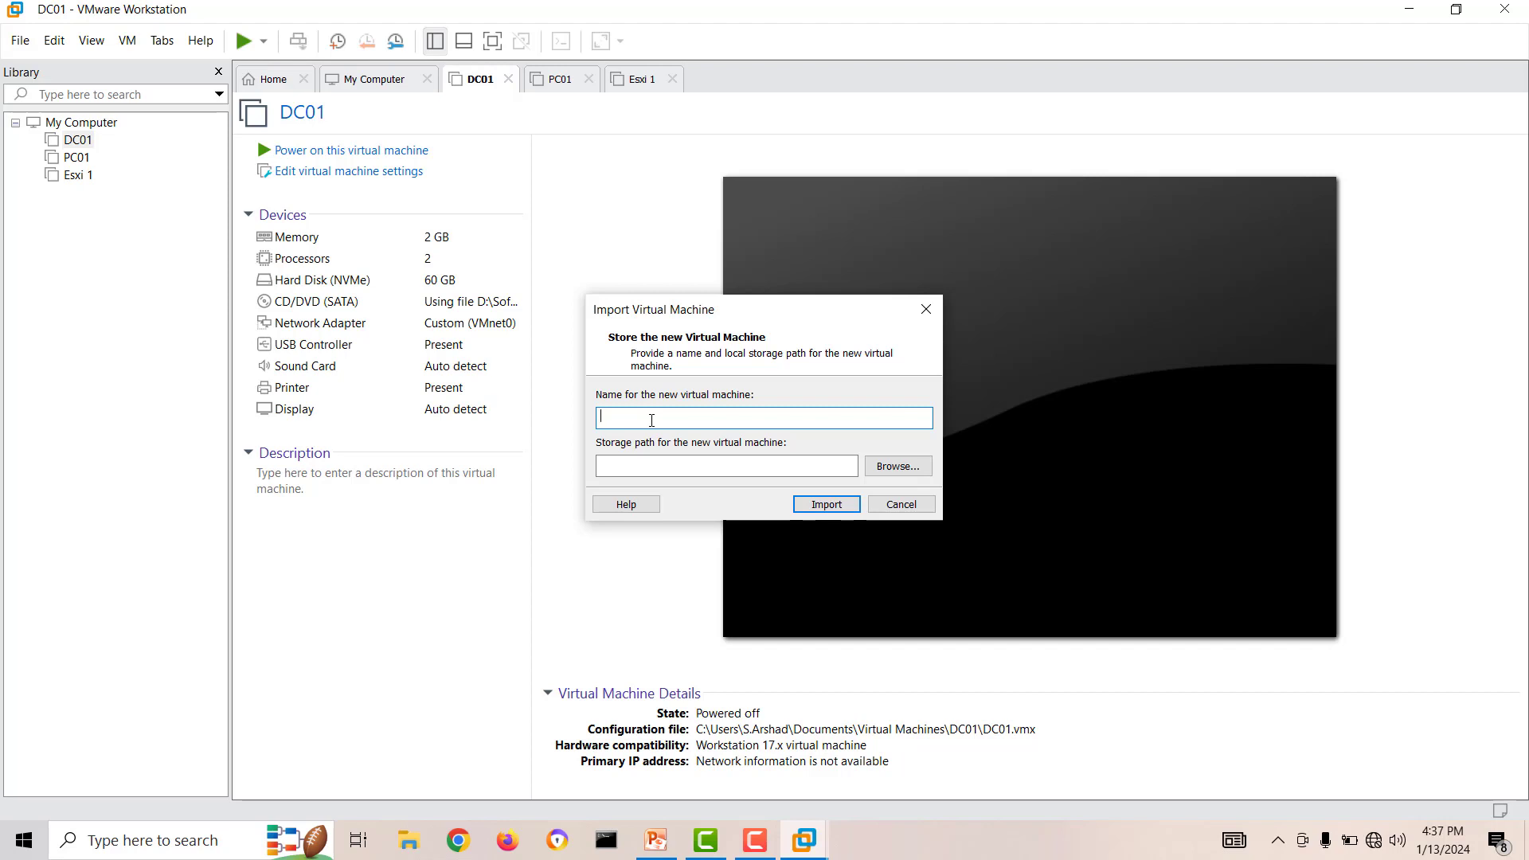
Name the new virtual machine ISILON-N1 and import it with the matching storage path.
text(ISILO)
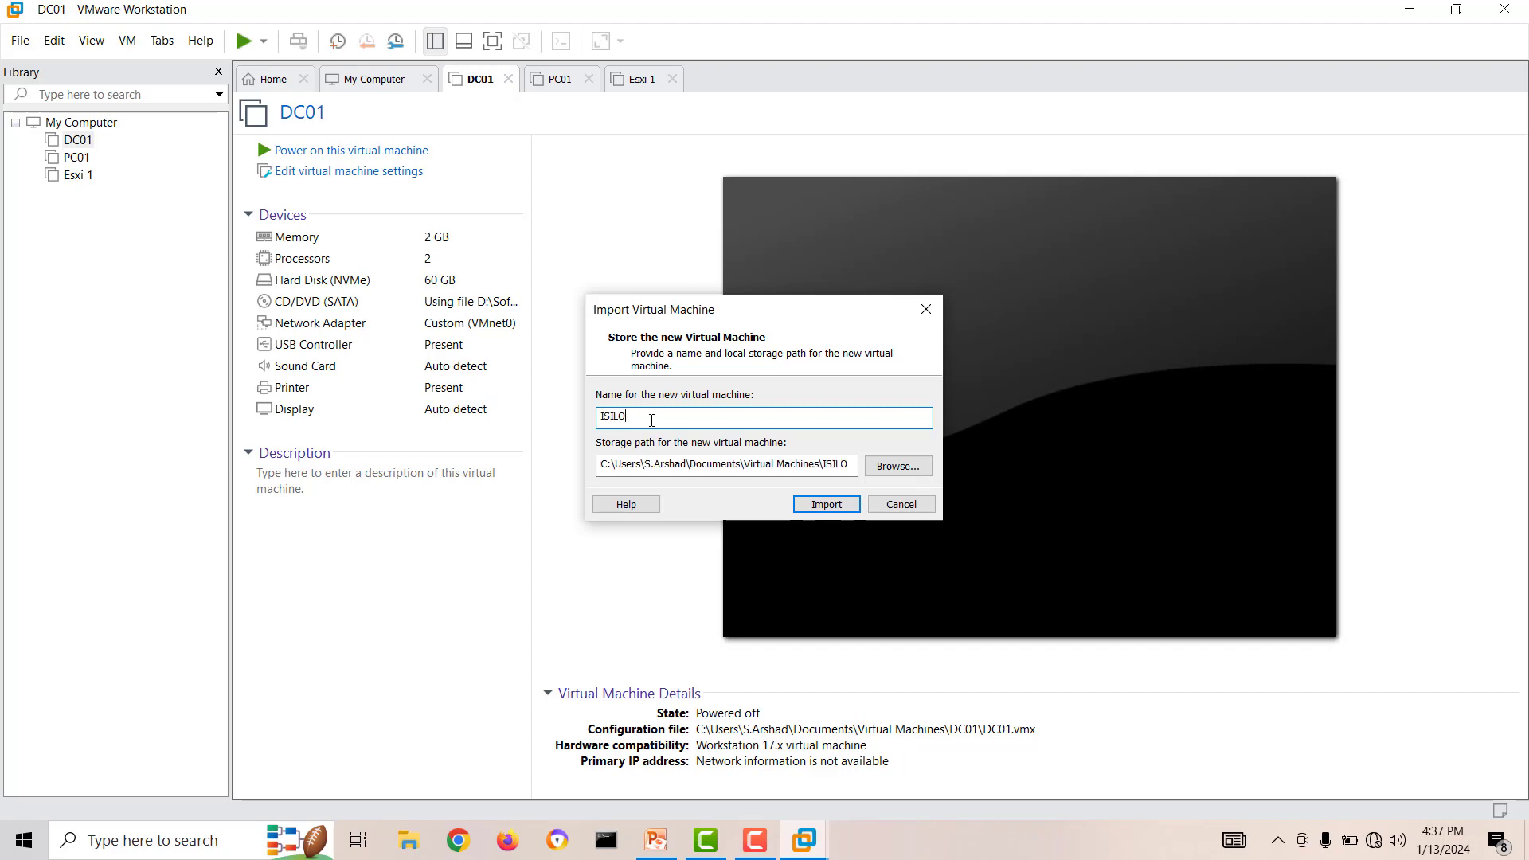
text(N-N1)
drag(663, 419, 571, 419)
click(829, 505)
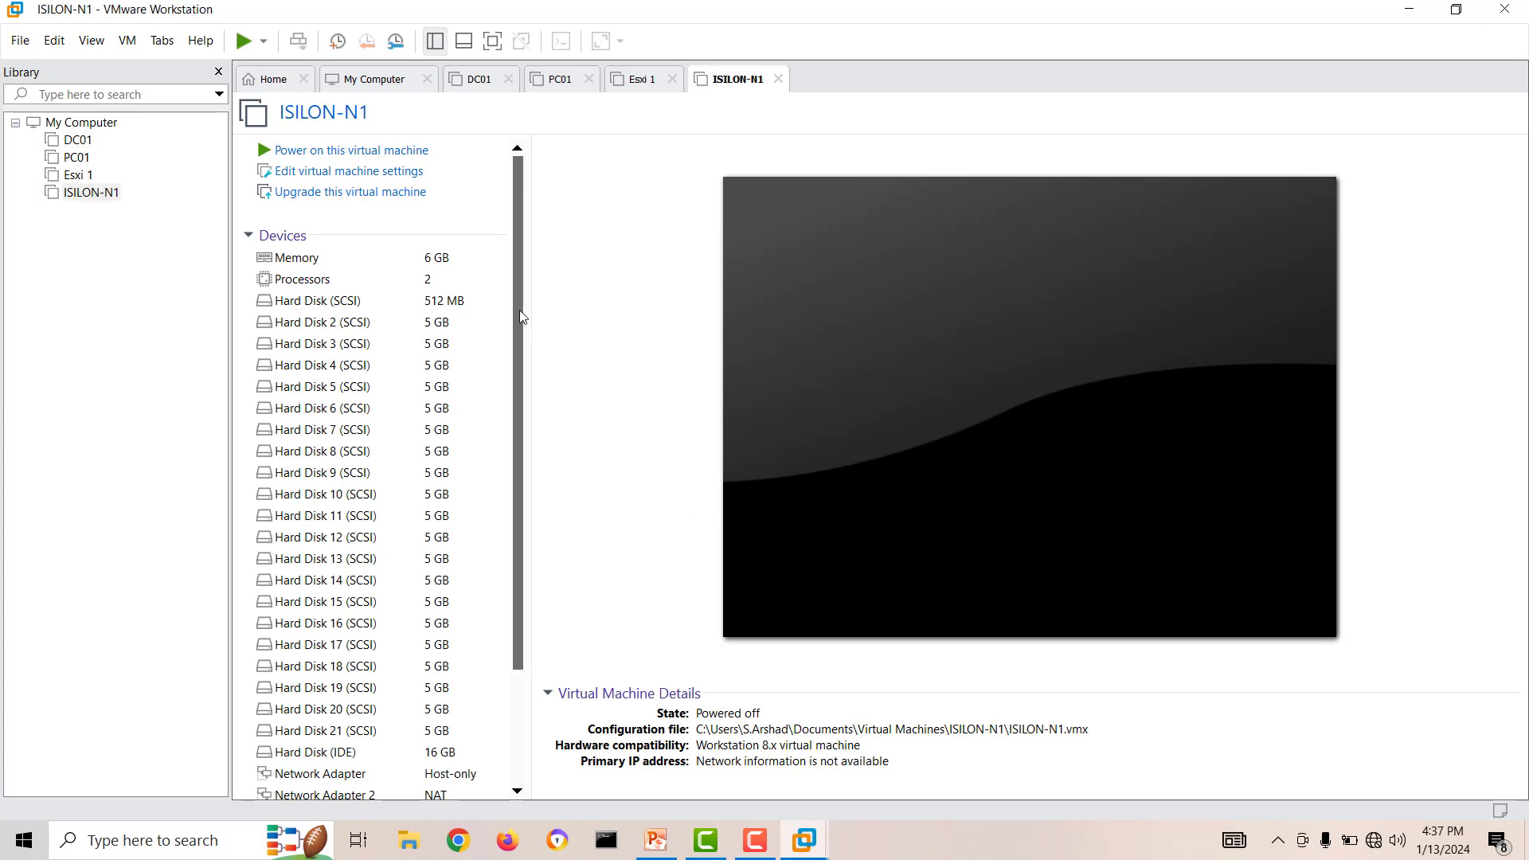
In the ISILON-N1 virtual machine settings, set the first network adapter to the custom virtual network VMnet0.
drag(520, 311, 519, 365)
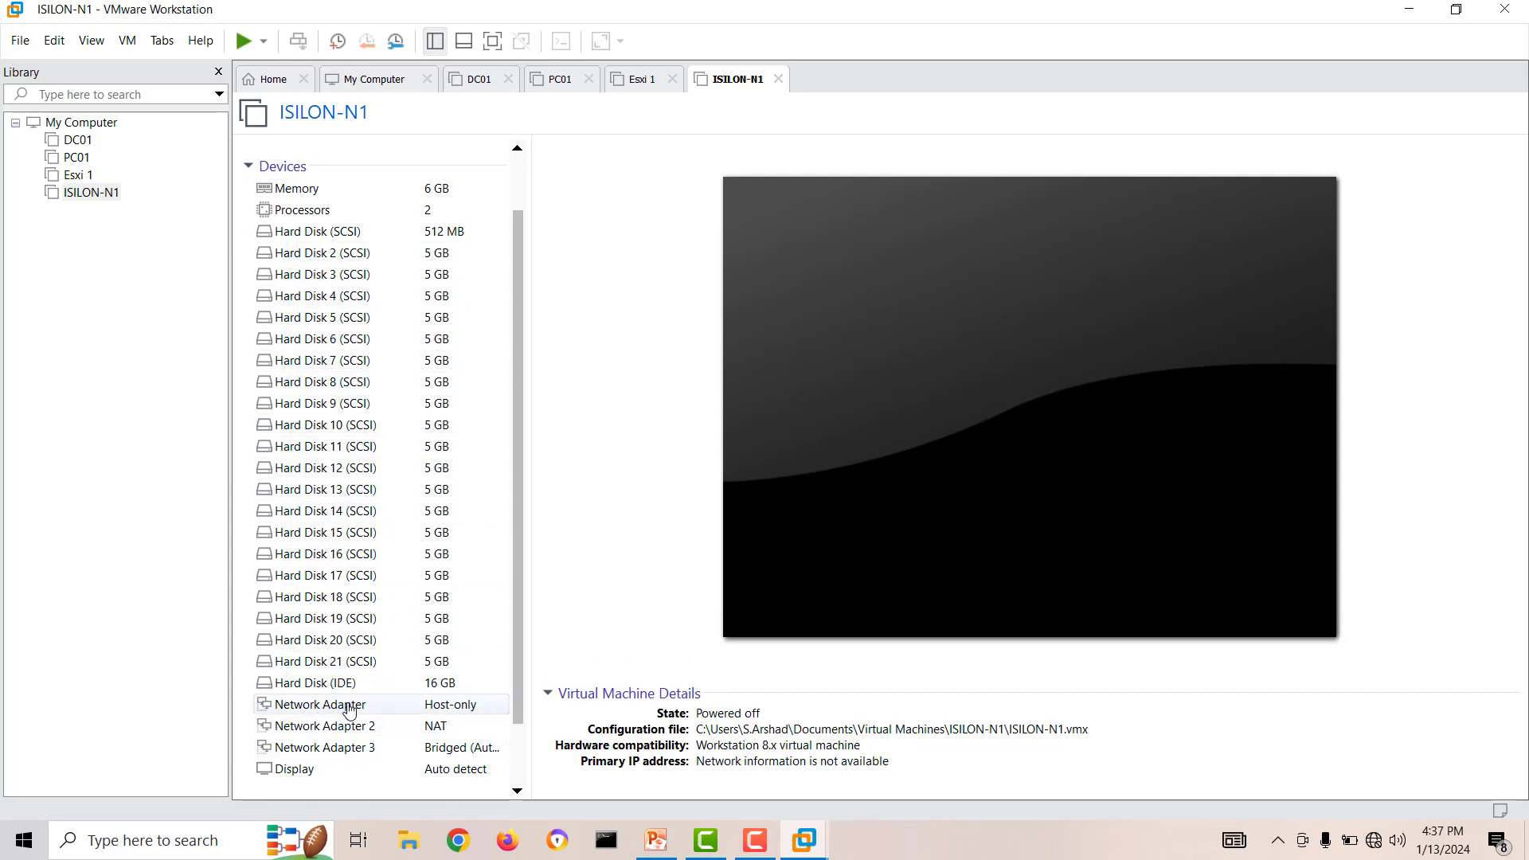
drag(521, 573, 525, 619)
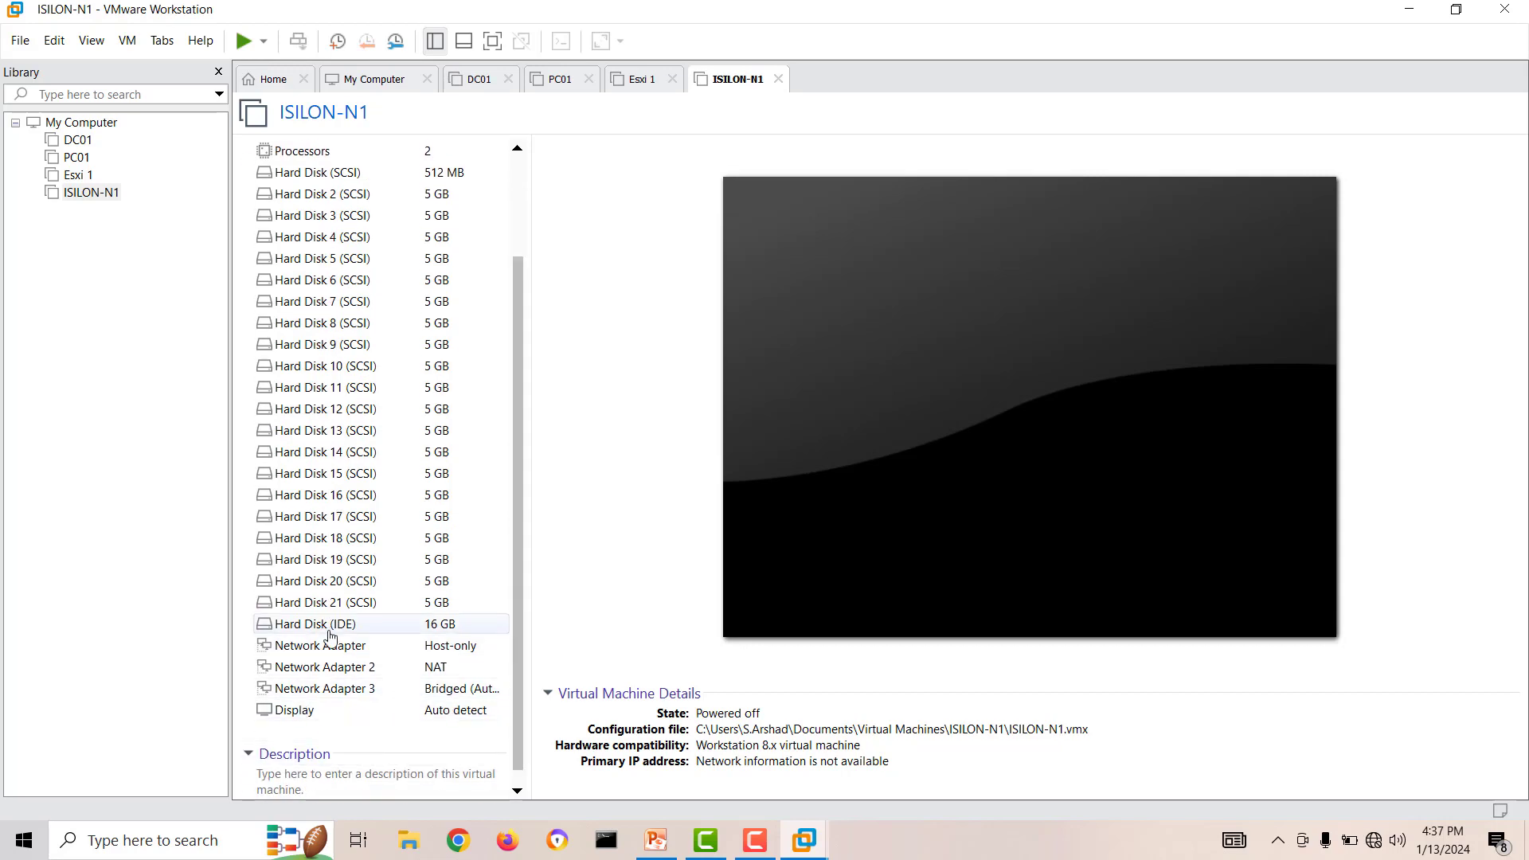
scroll(331, 637, up, 2)
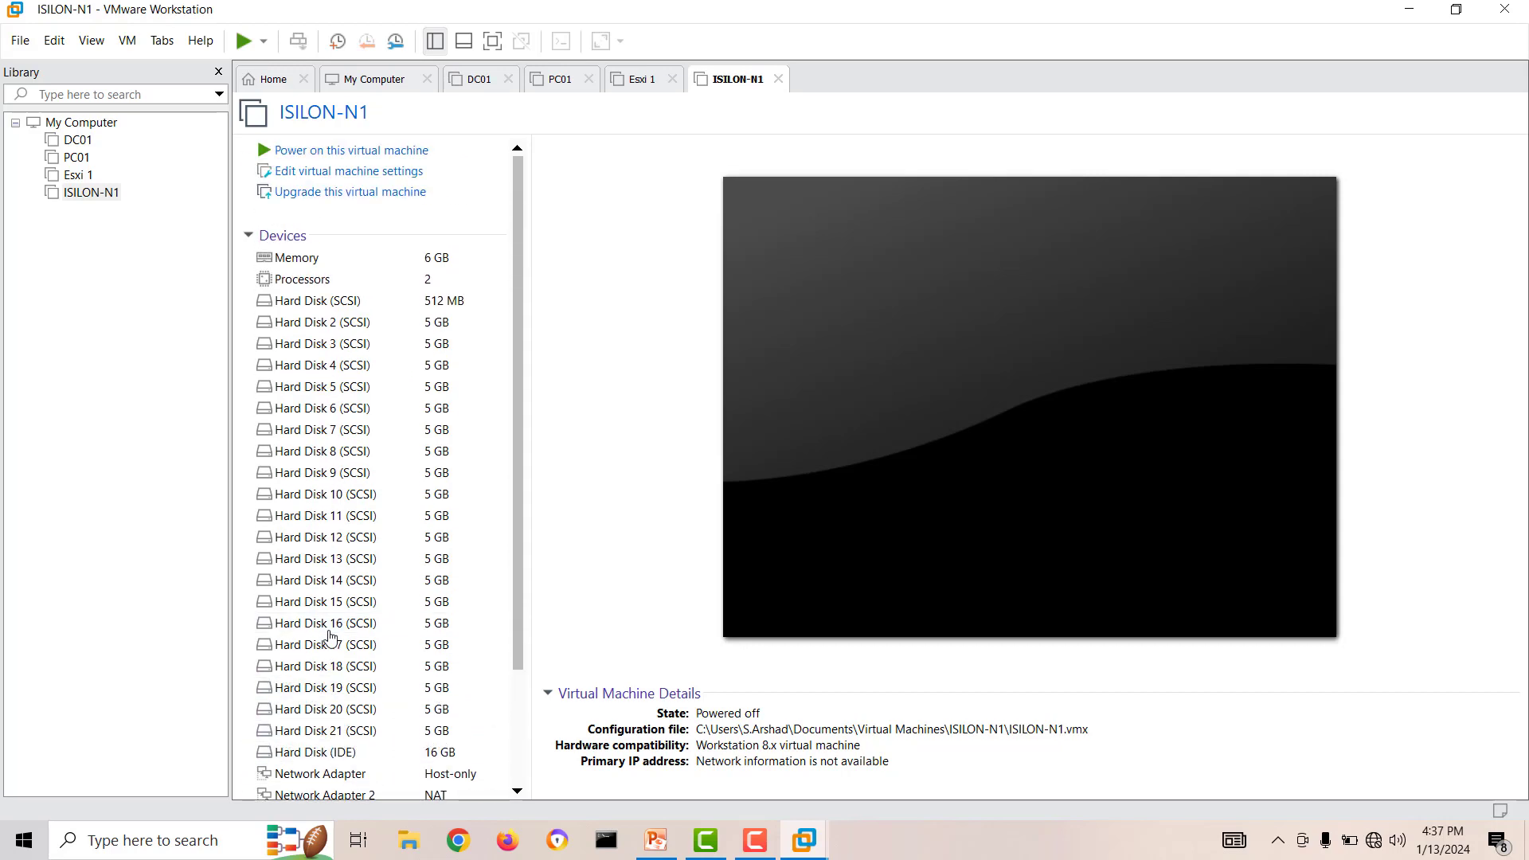
right_click(94, 197)
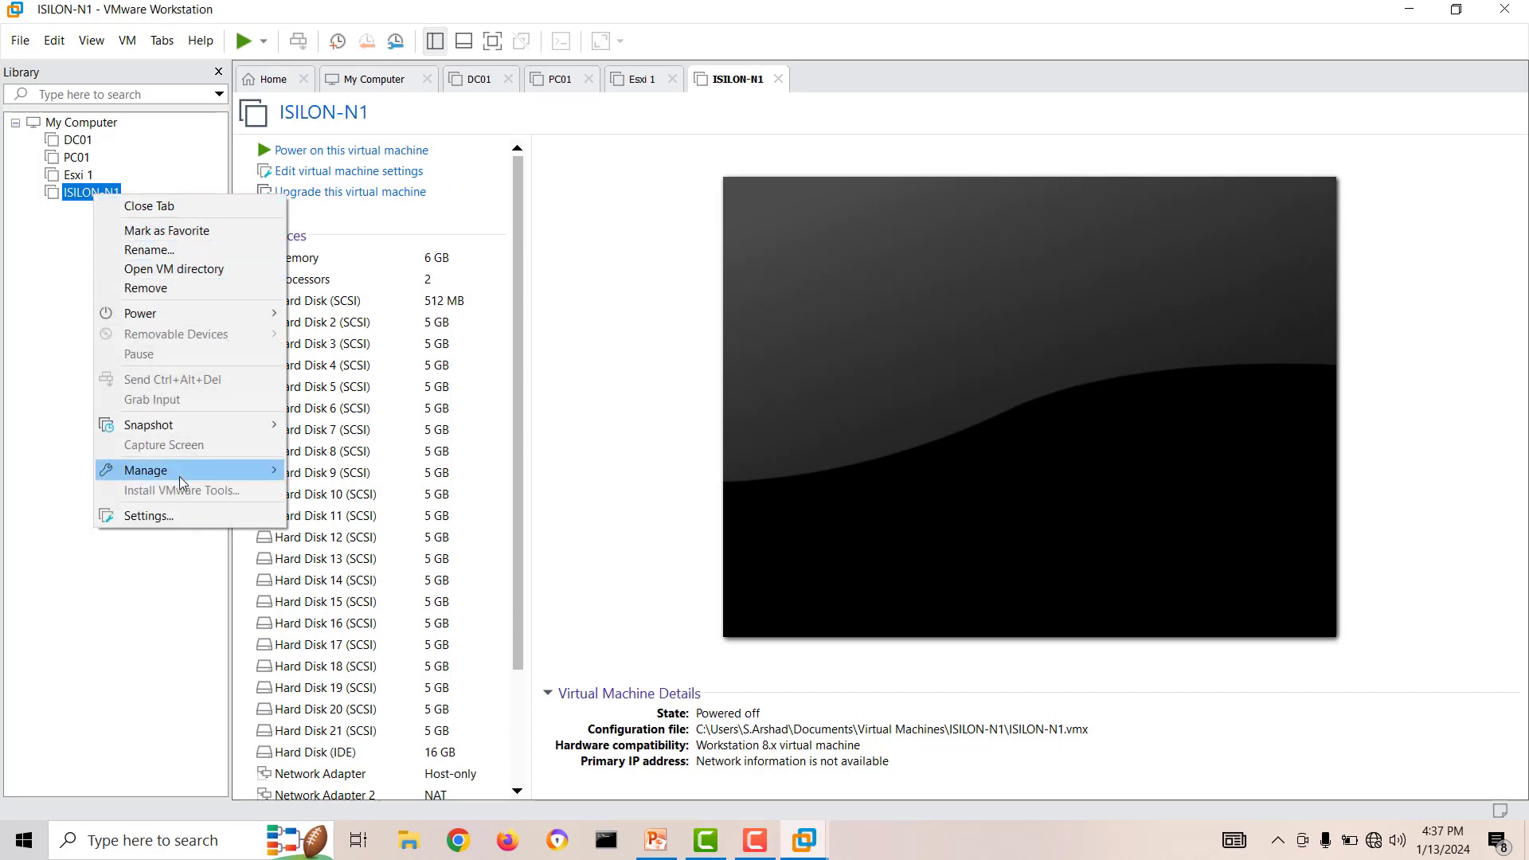
click(169, 519)
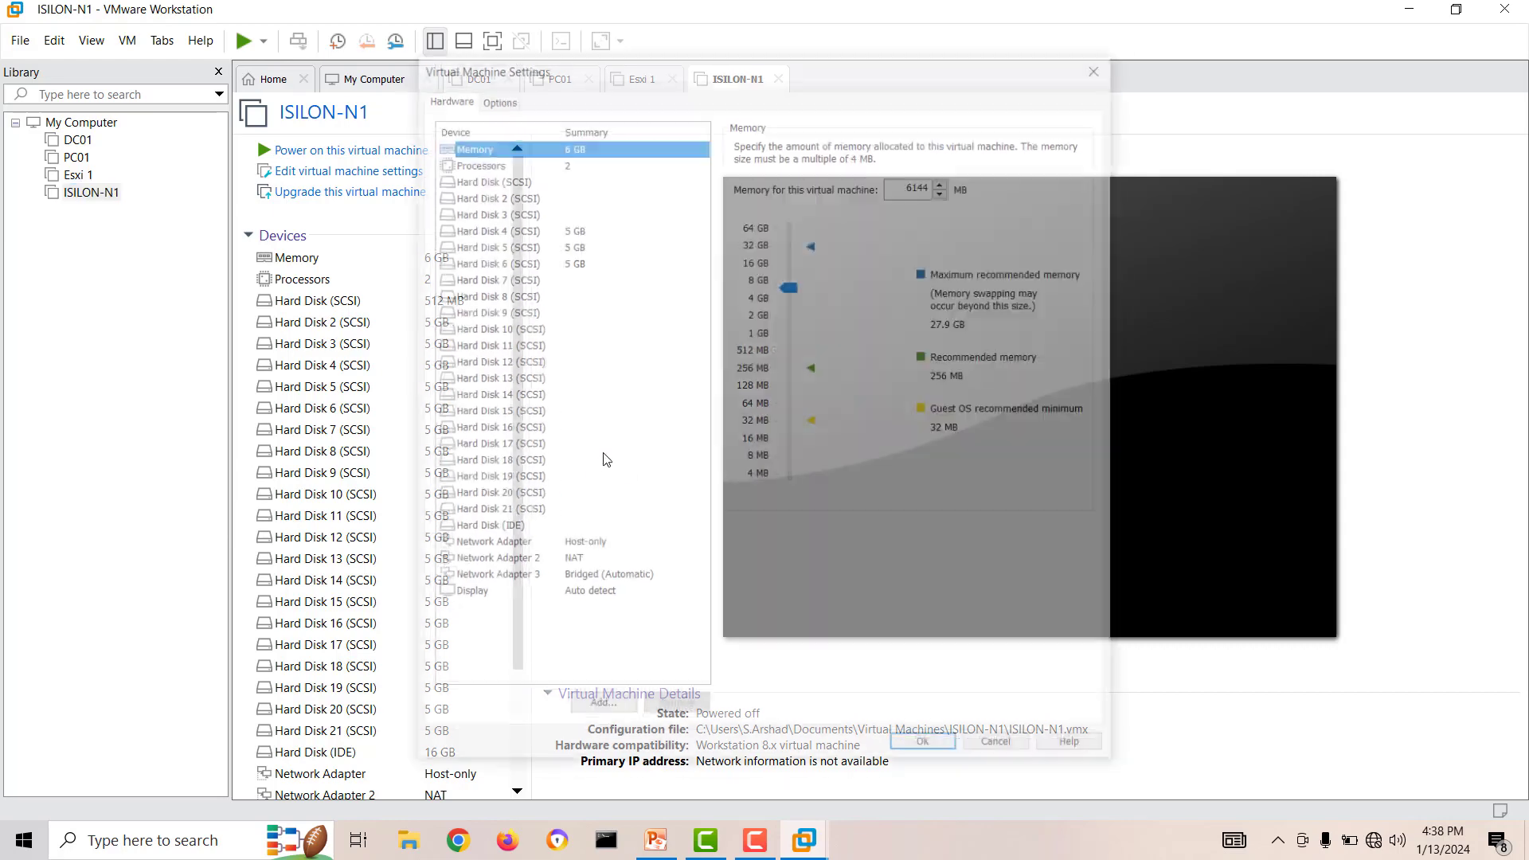
click(574, 548)
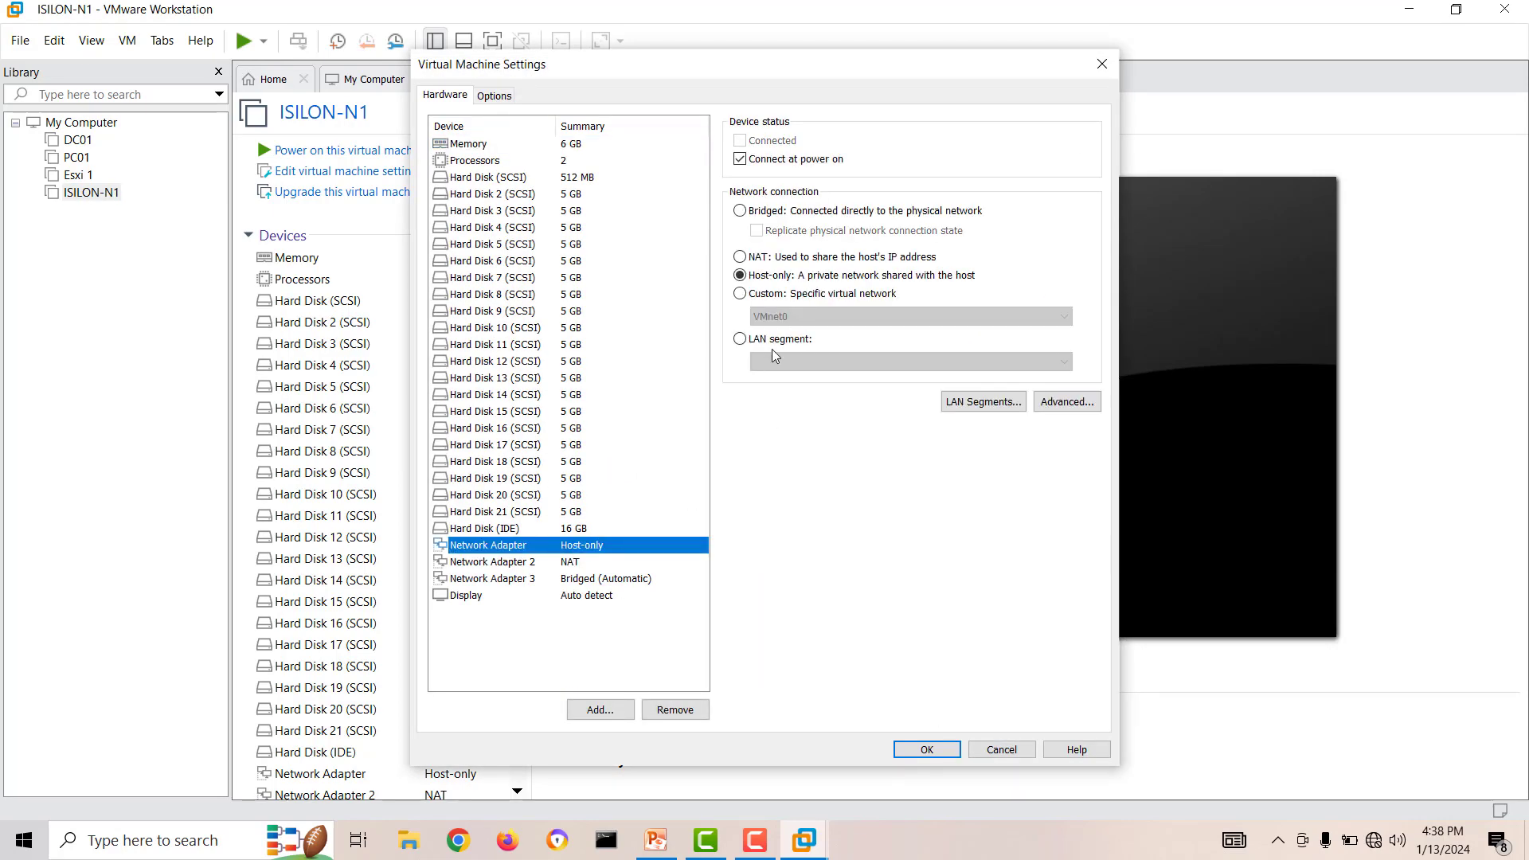
click(763, 294)
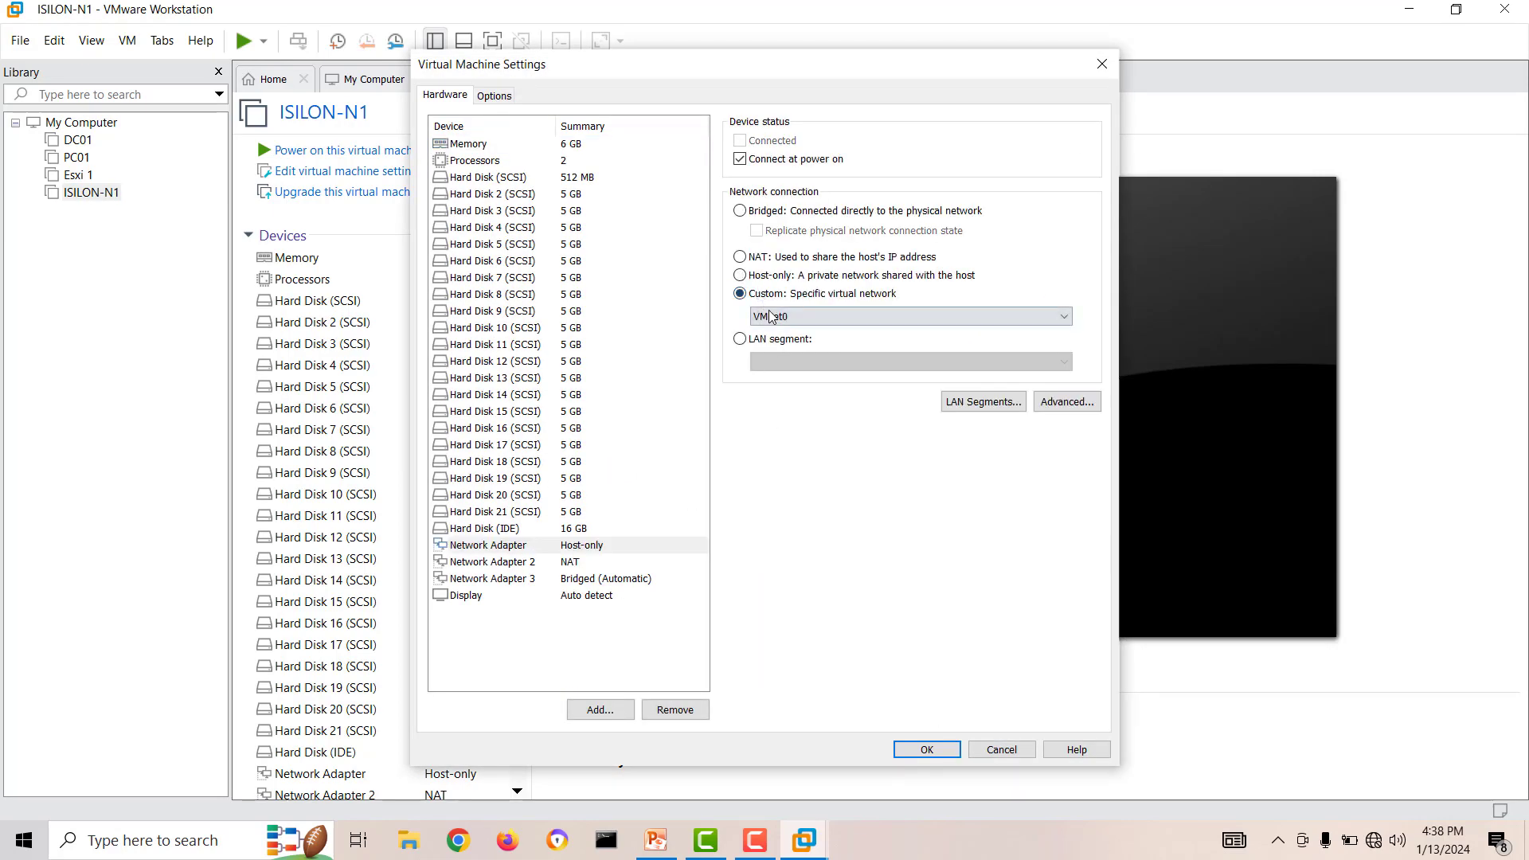
click(771, 319)
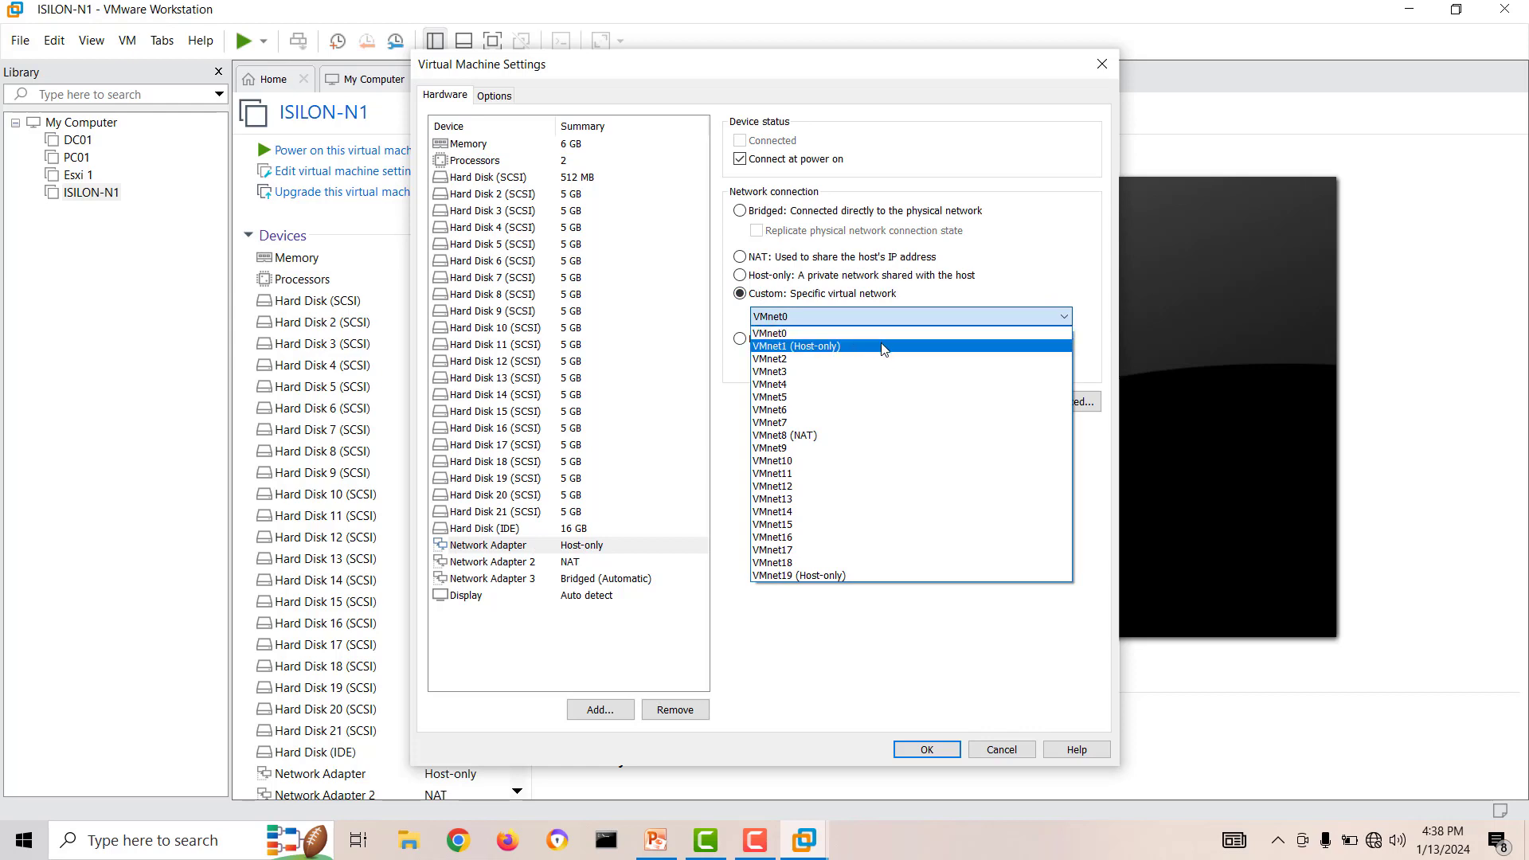
click(861, 333)
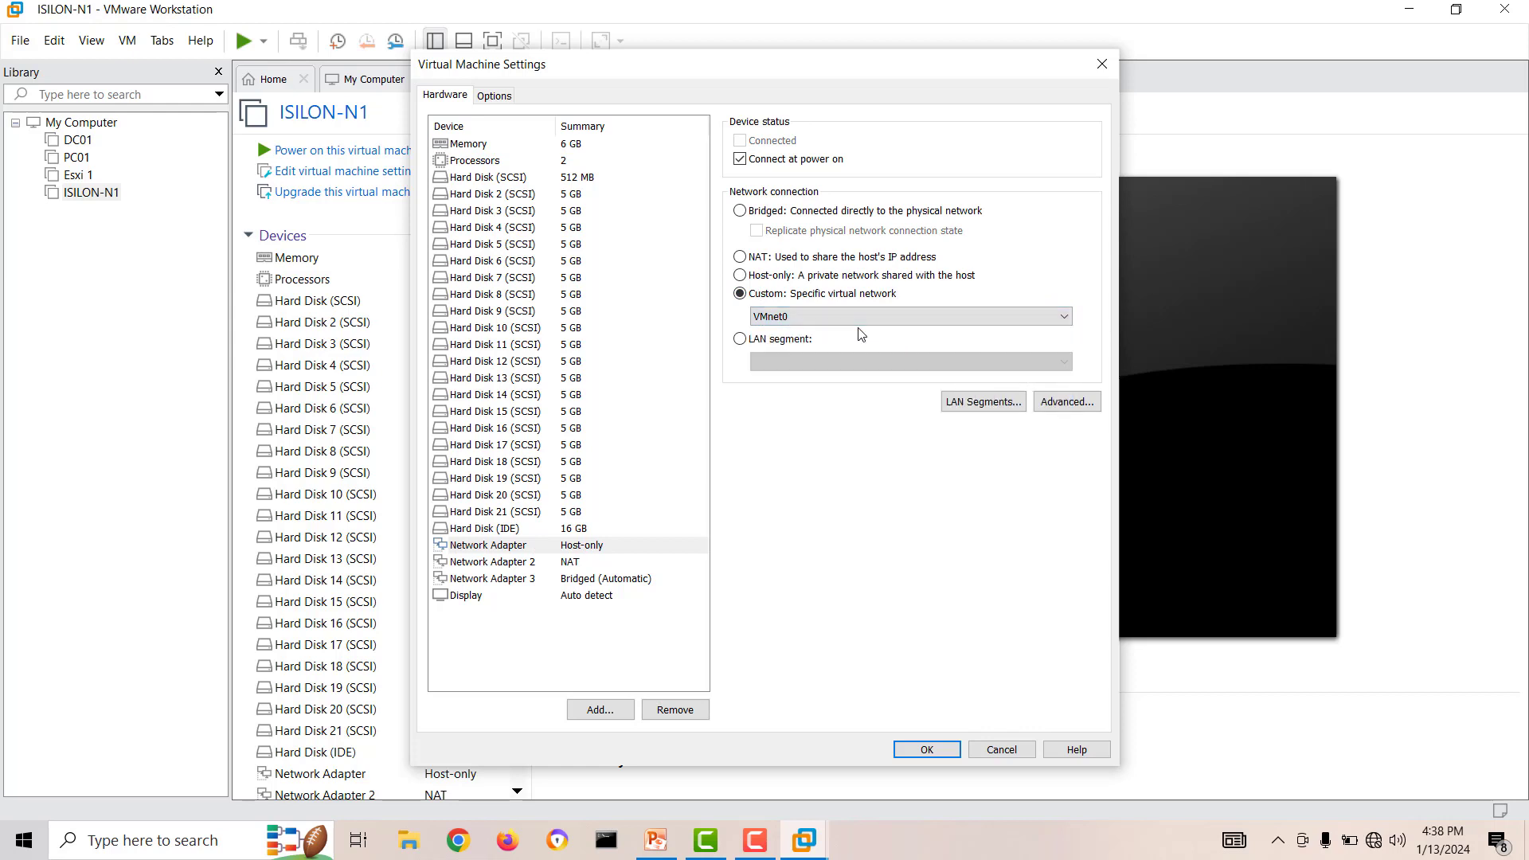
Set Network Adapter 2 and Network Adapter 3 to the custom network VMnet0 and save the virtual machine settings.
click(512, 563)
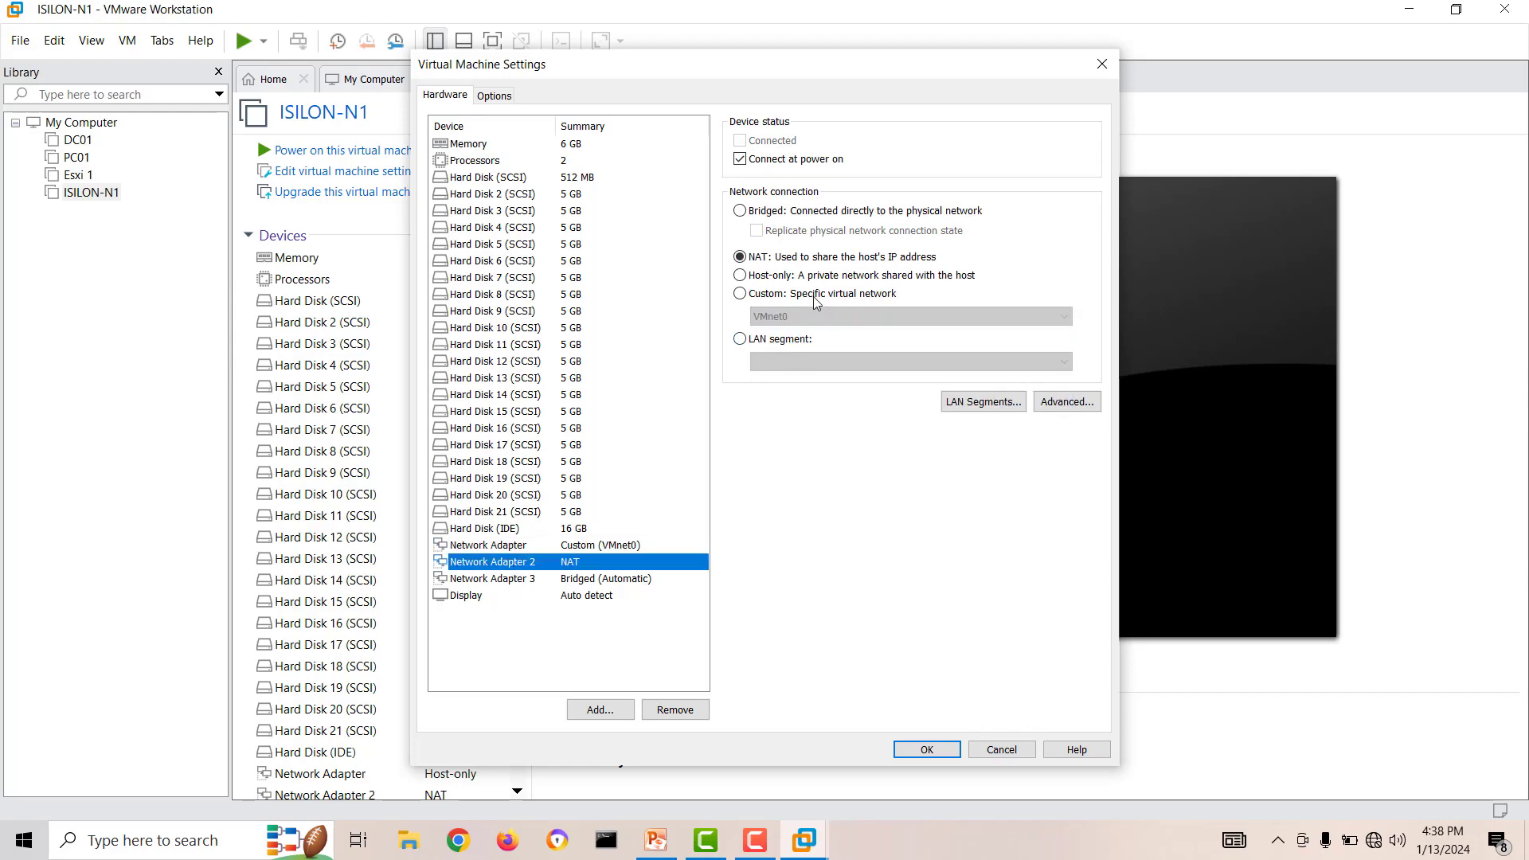
click(494, 580)
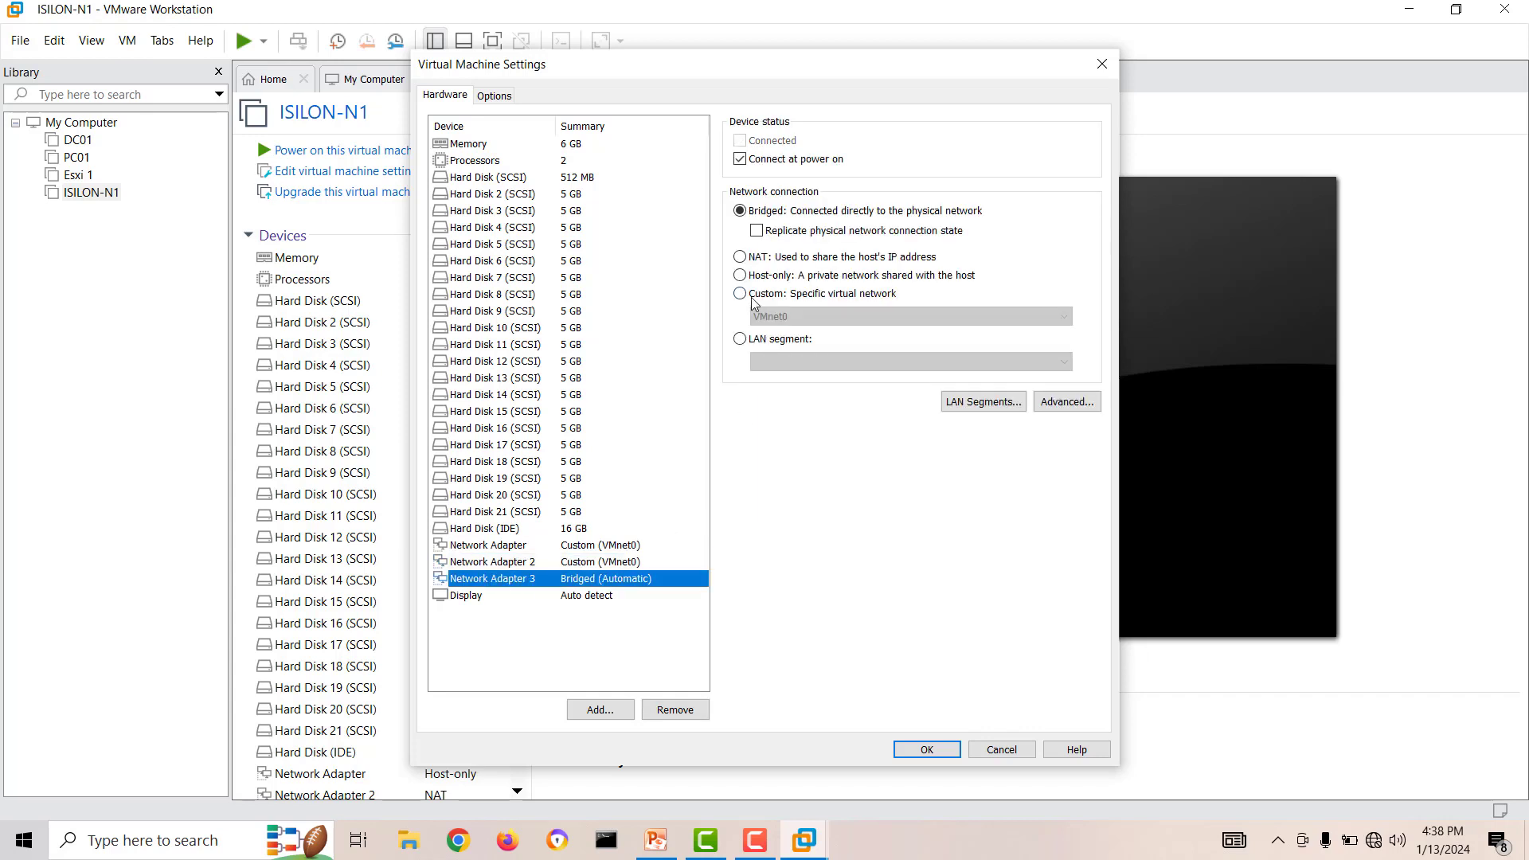
click(755, 295)
click(918, 749)
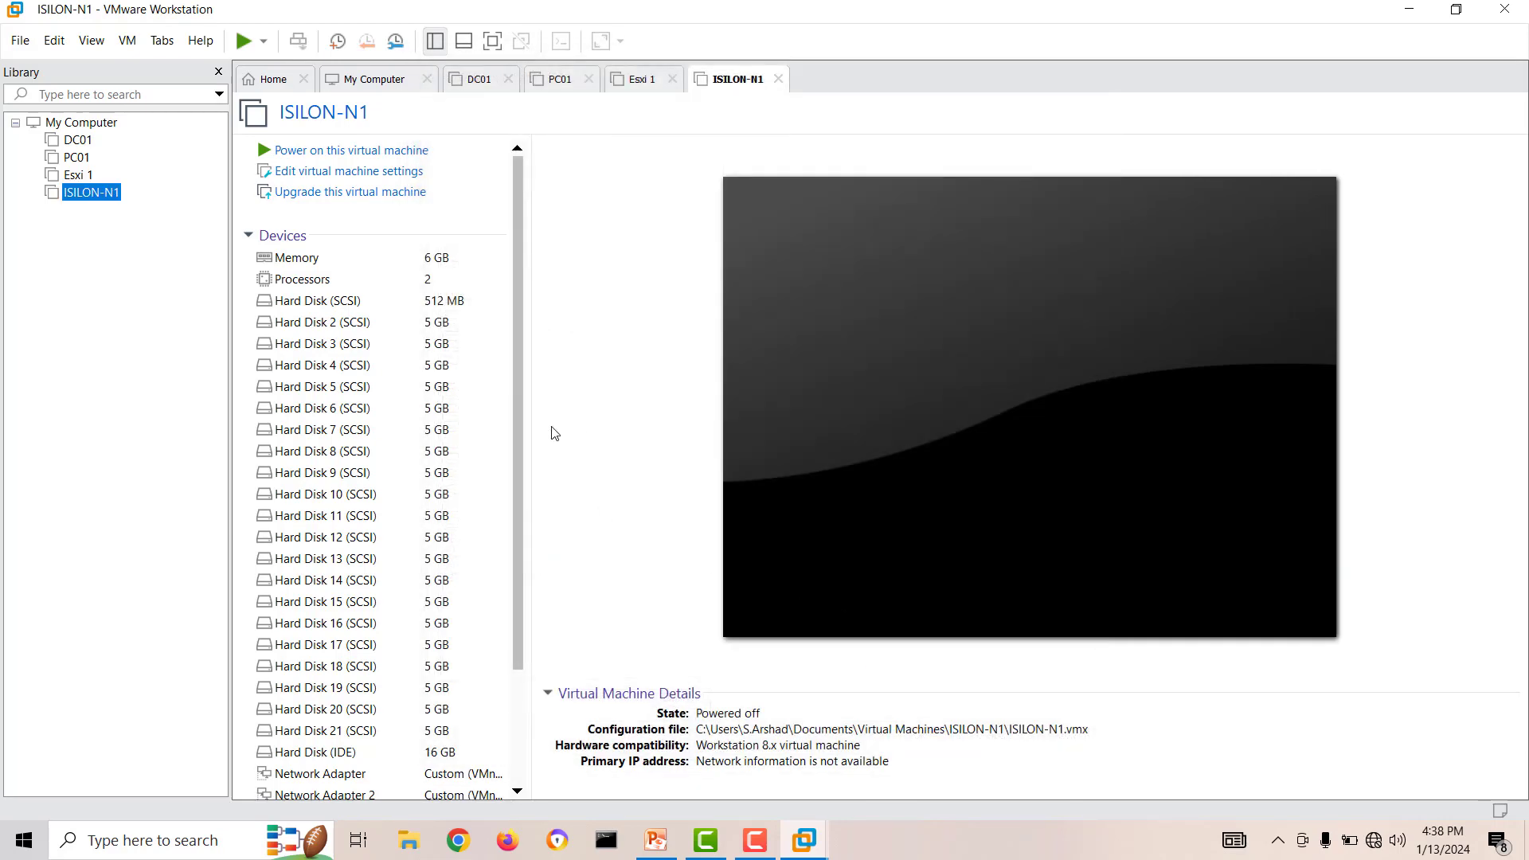
Power on ISILON-N1 and answer yes to formatting the ifs partition on all drives.
click(396, 151)
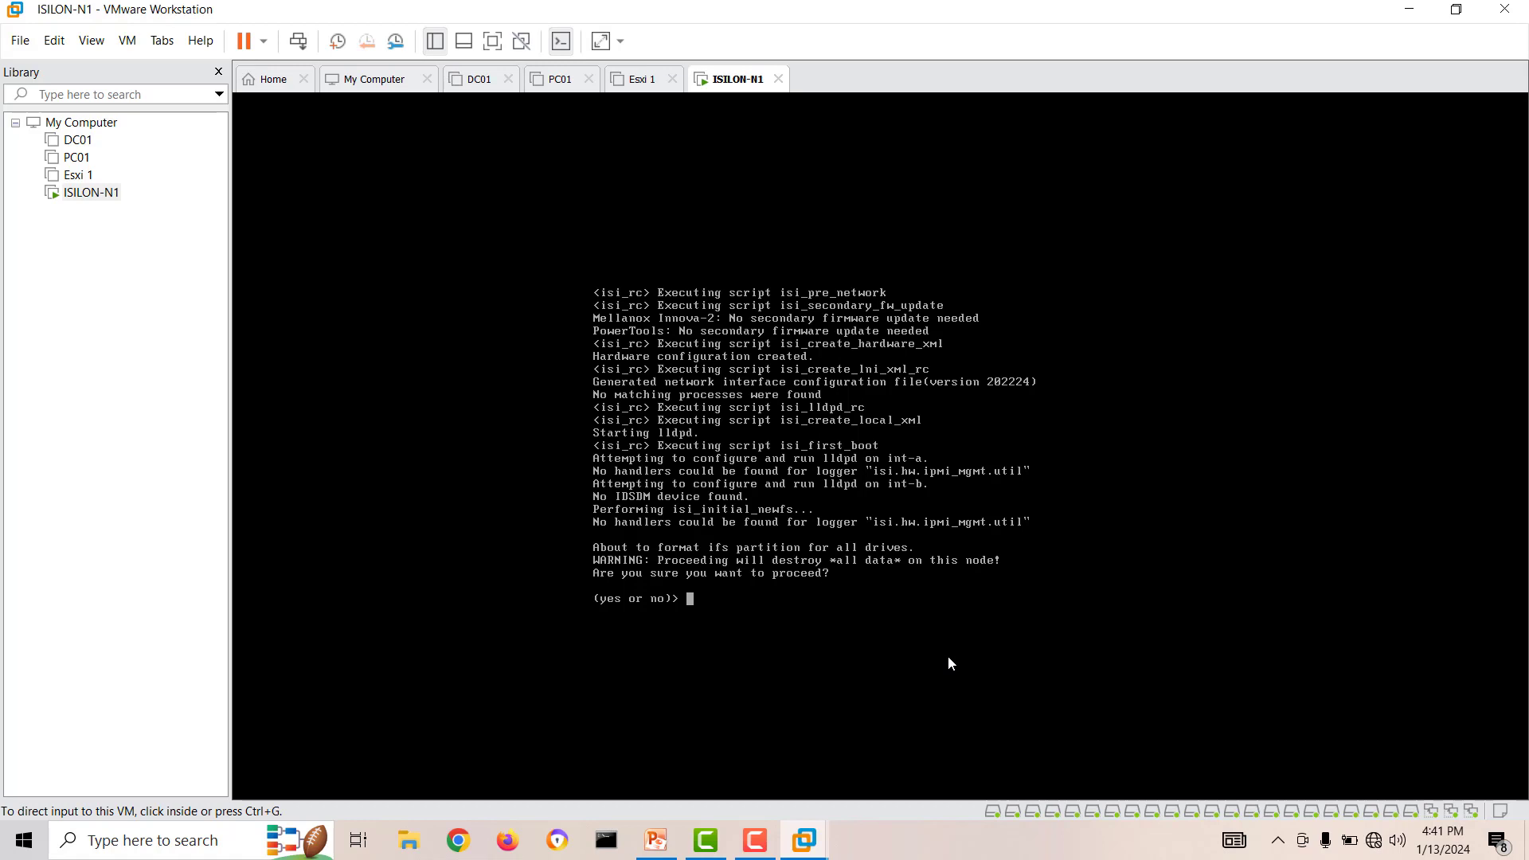
click(847, 595)
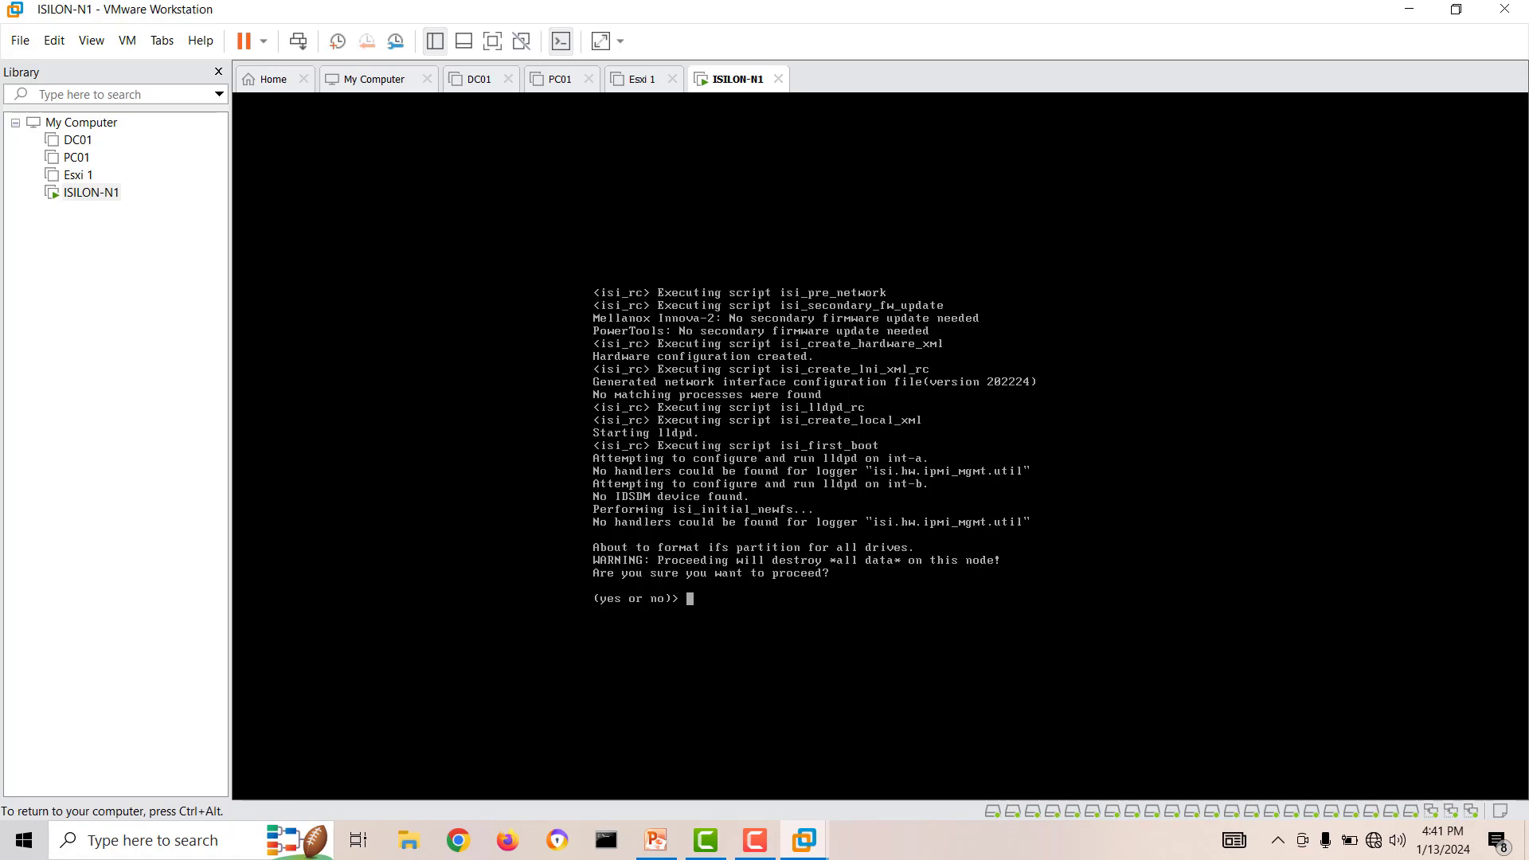
text(yes)
key(Return)
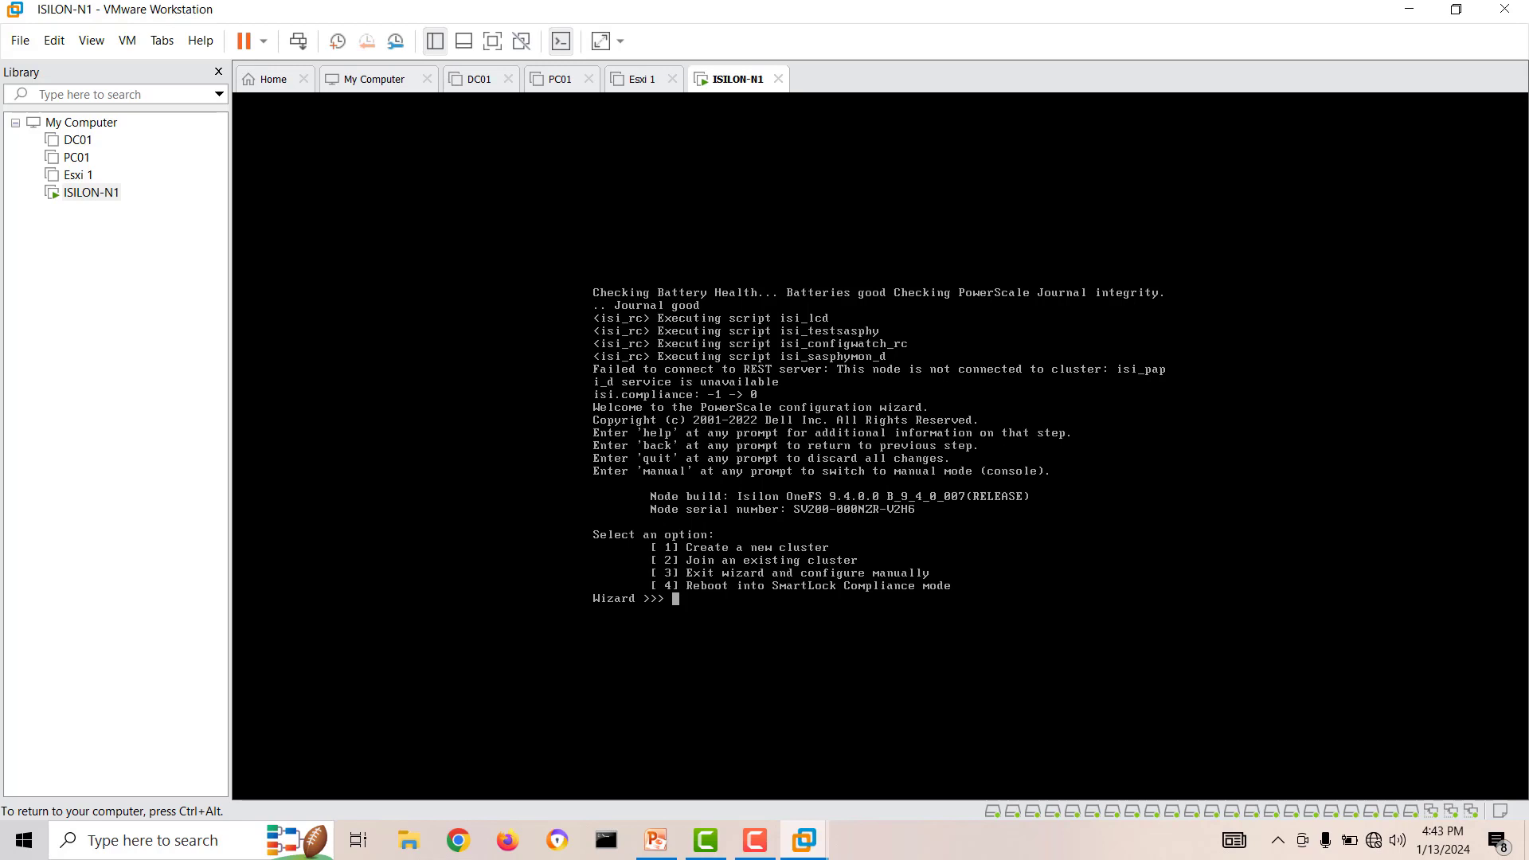
Choose option 1 to create a new cluster, skip through the license text and accept the EULA with yes.
text(1)
key(Return)
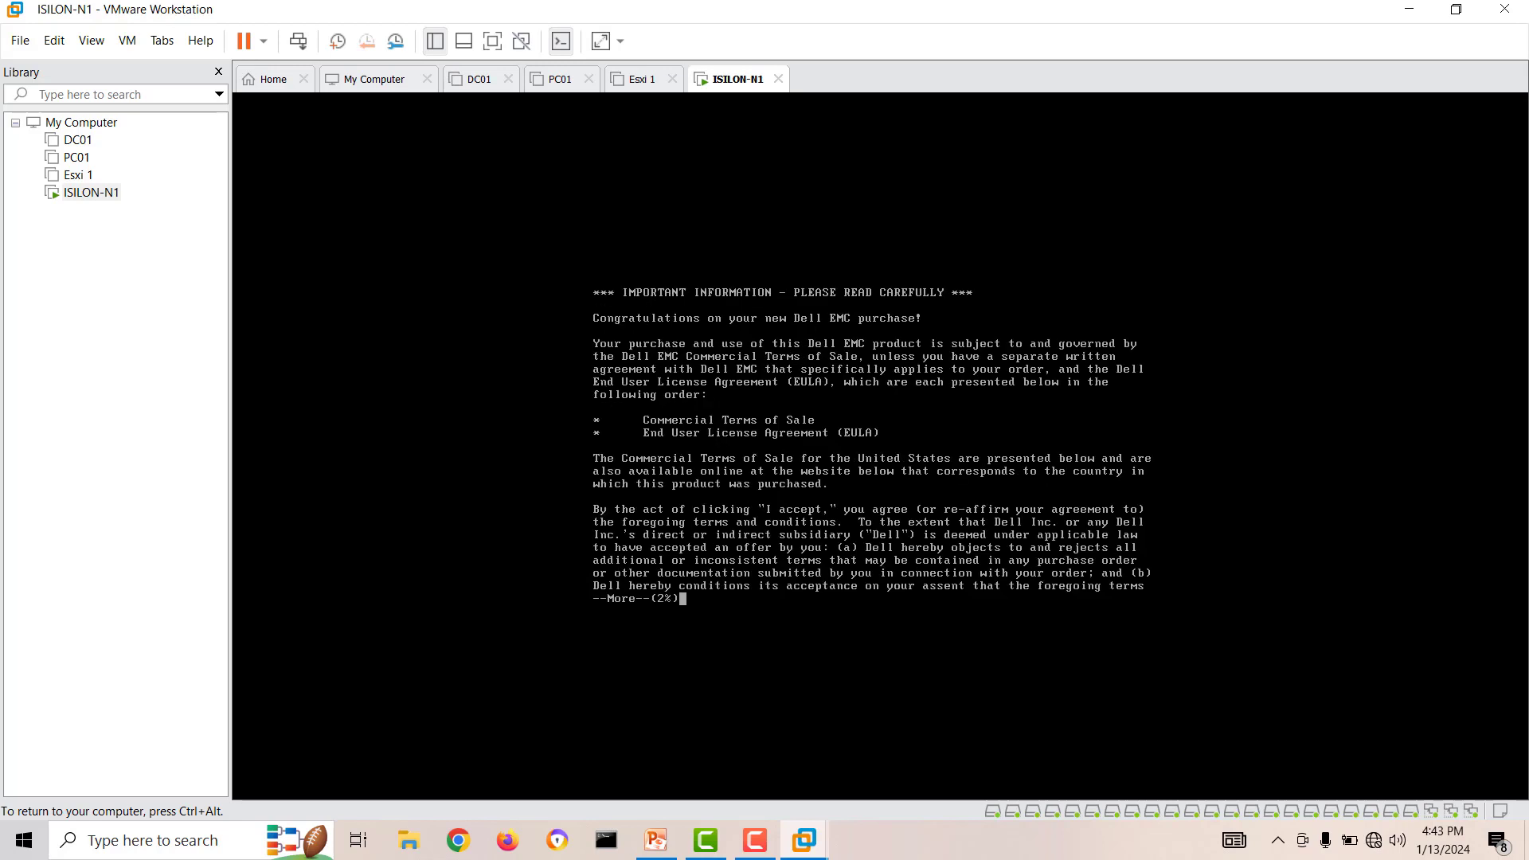
key(space)
key(space)
key(space)
key(space)
key(space)
key(space)
key(space)
key(space)
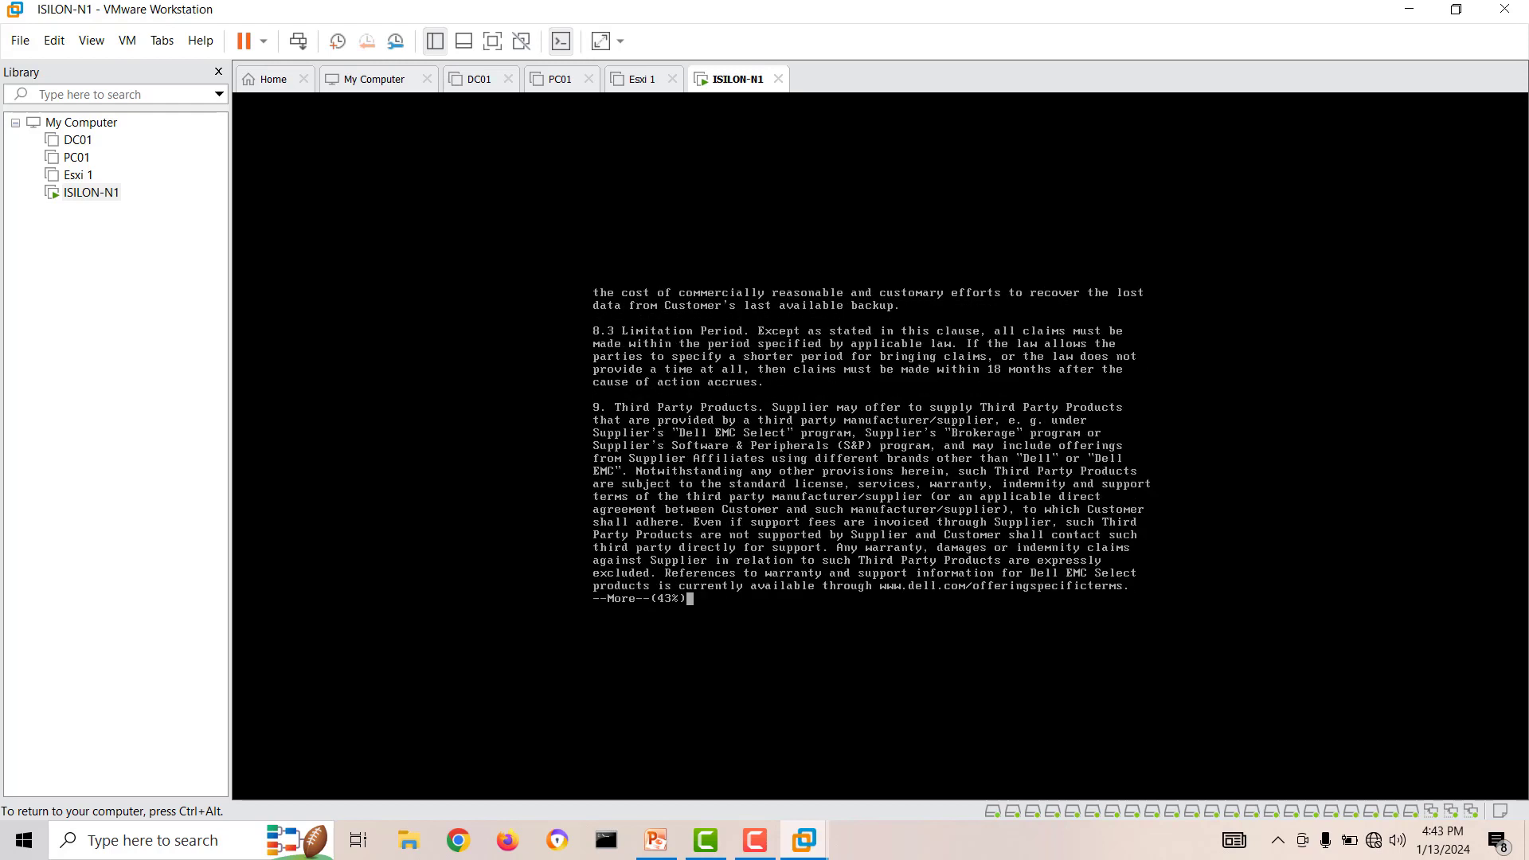
key(space)
key(space)
key(space)
key(q)
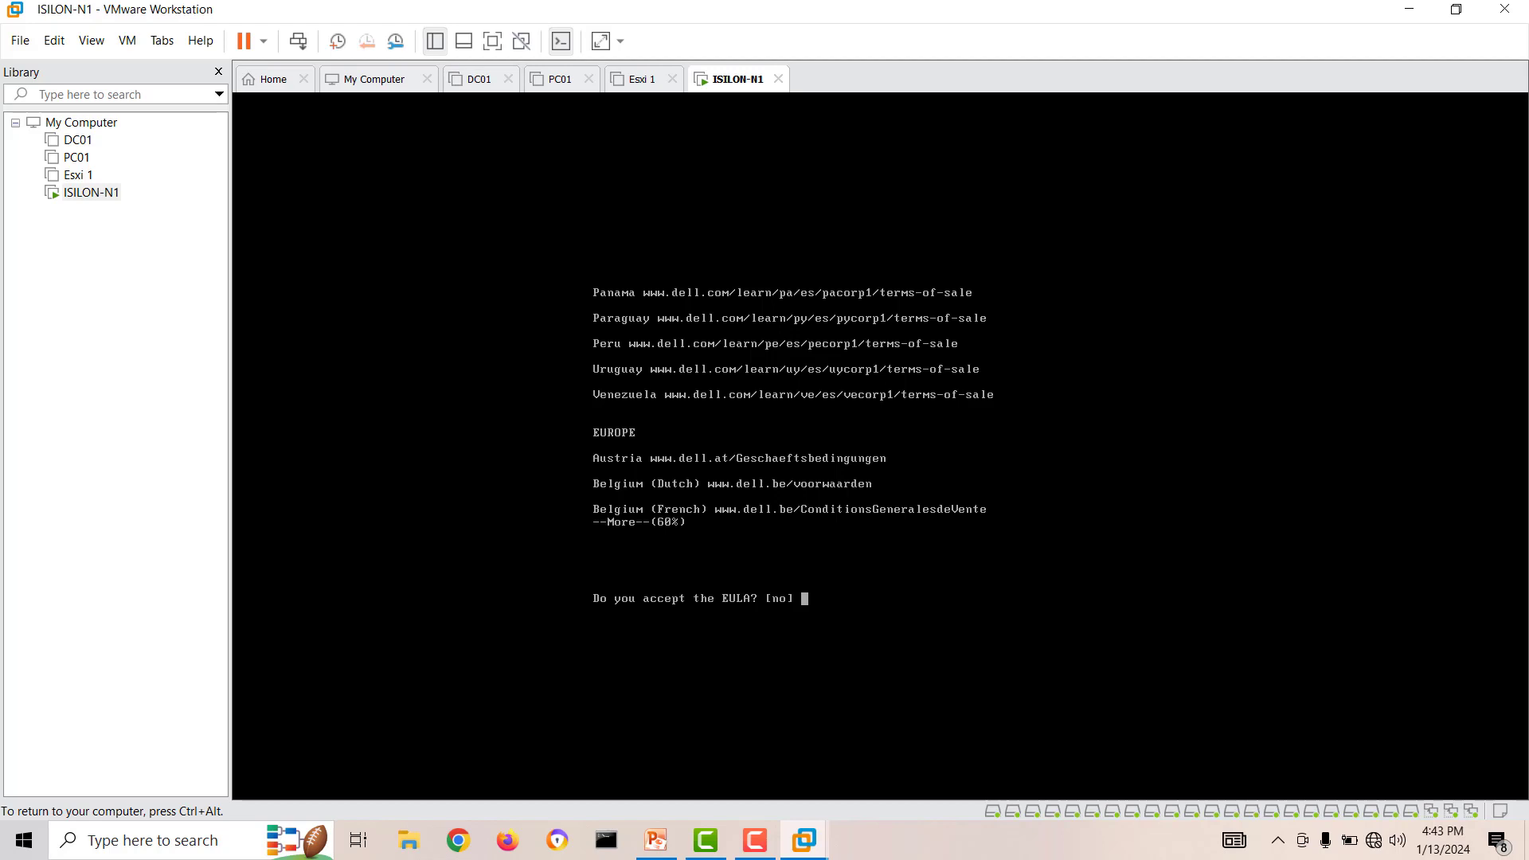
text(yes)
key(Return)
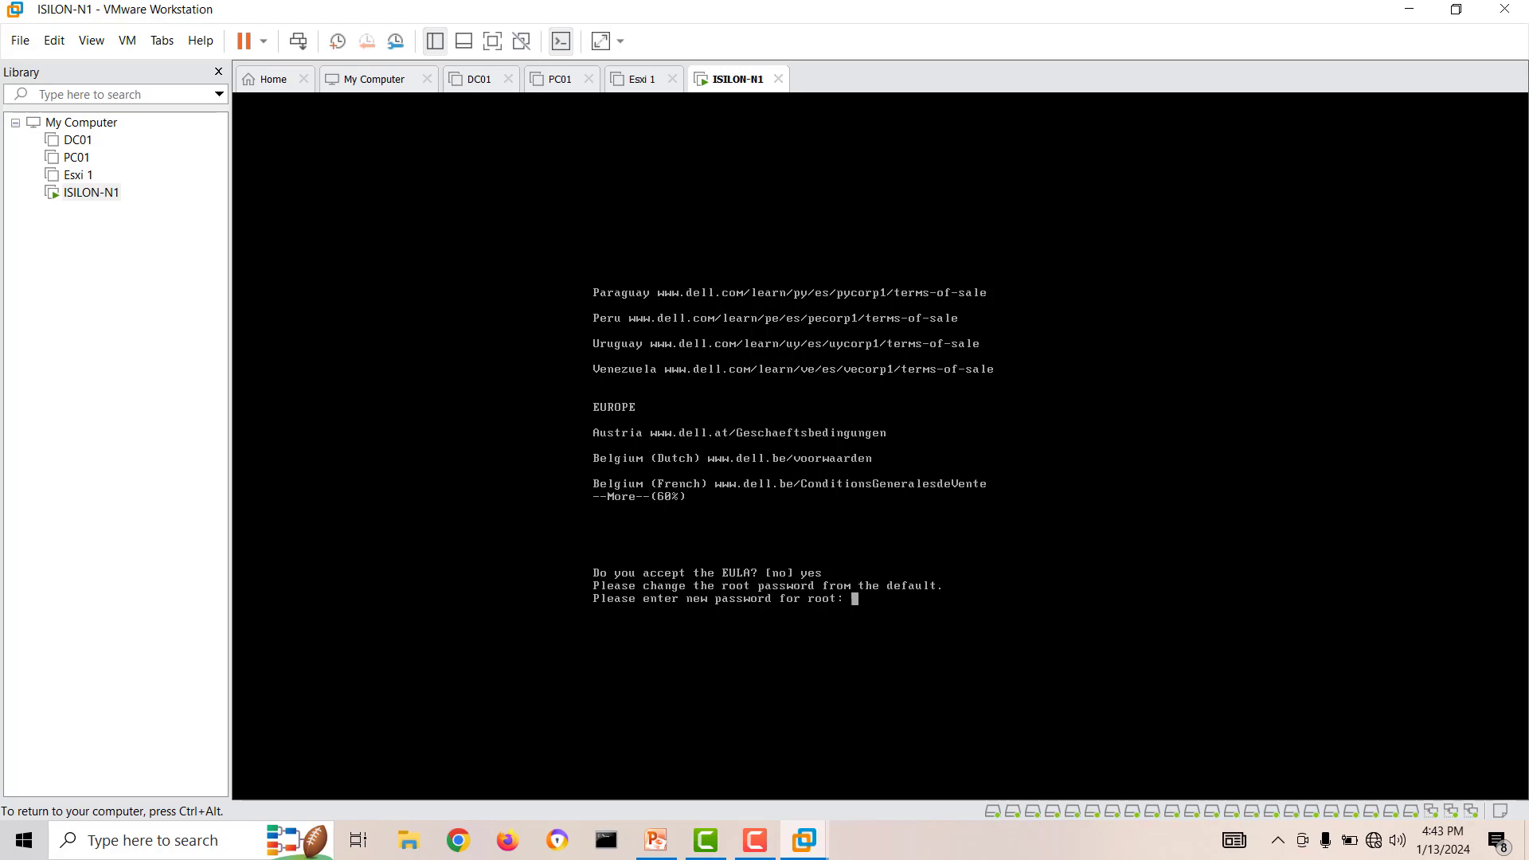
Enter and re-enter new passwords for the root account and the UI admin account.
key(Return)
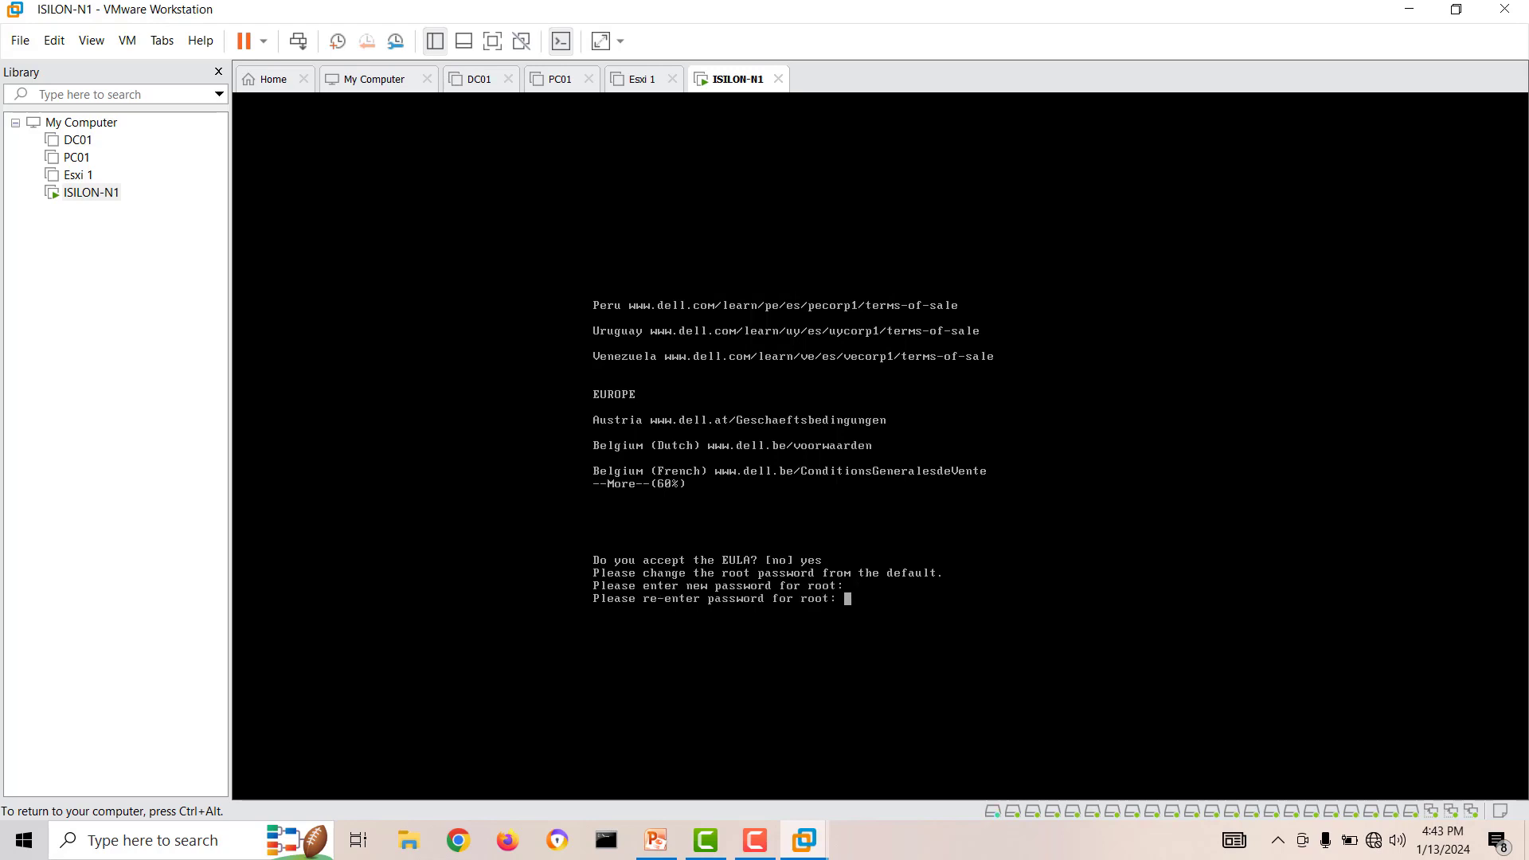
key(Return)
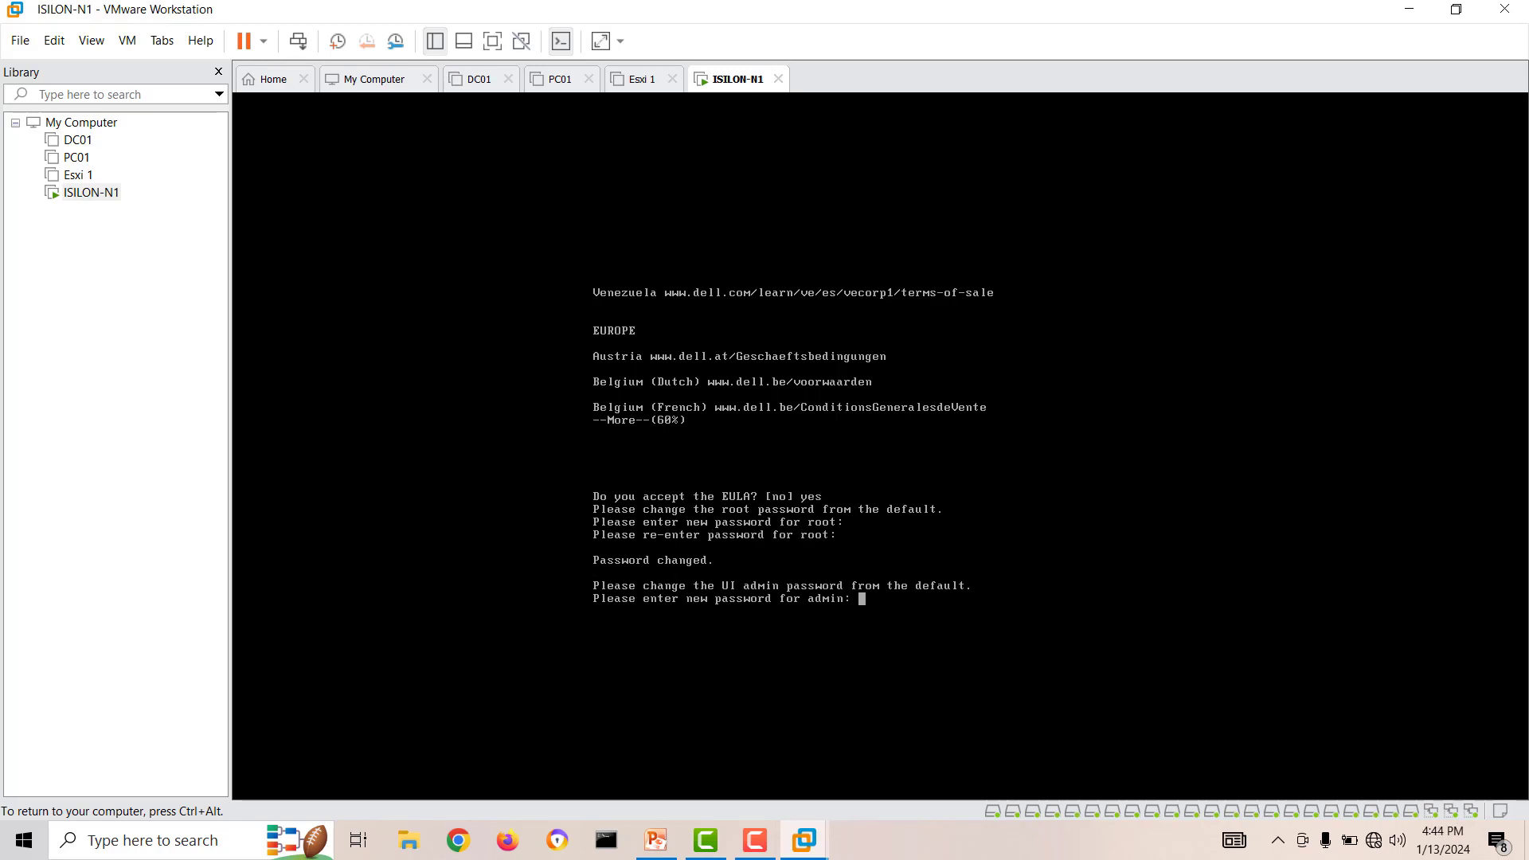
key(Return)
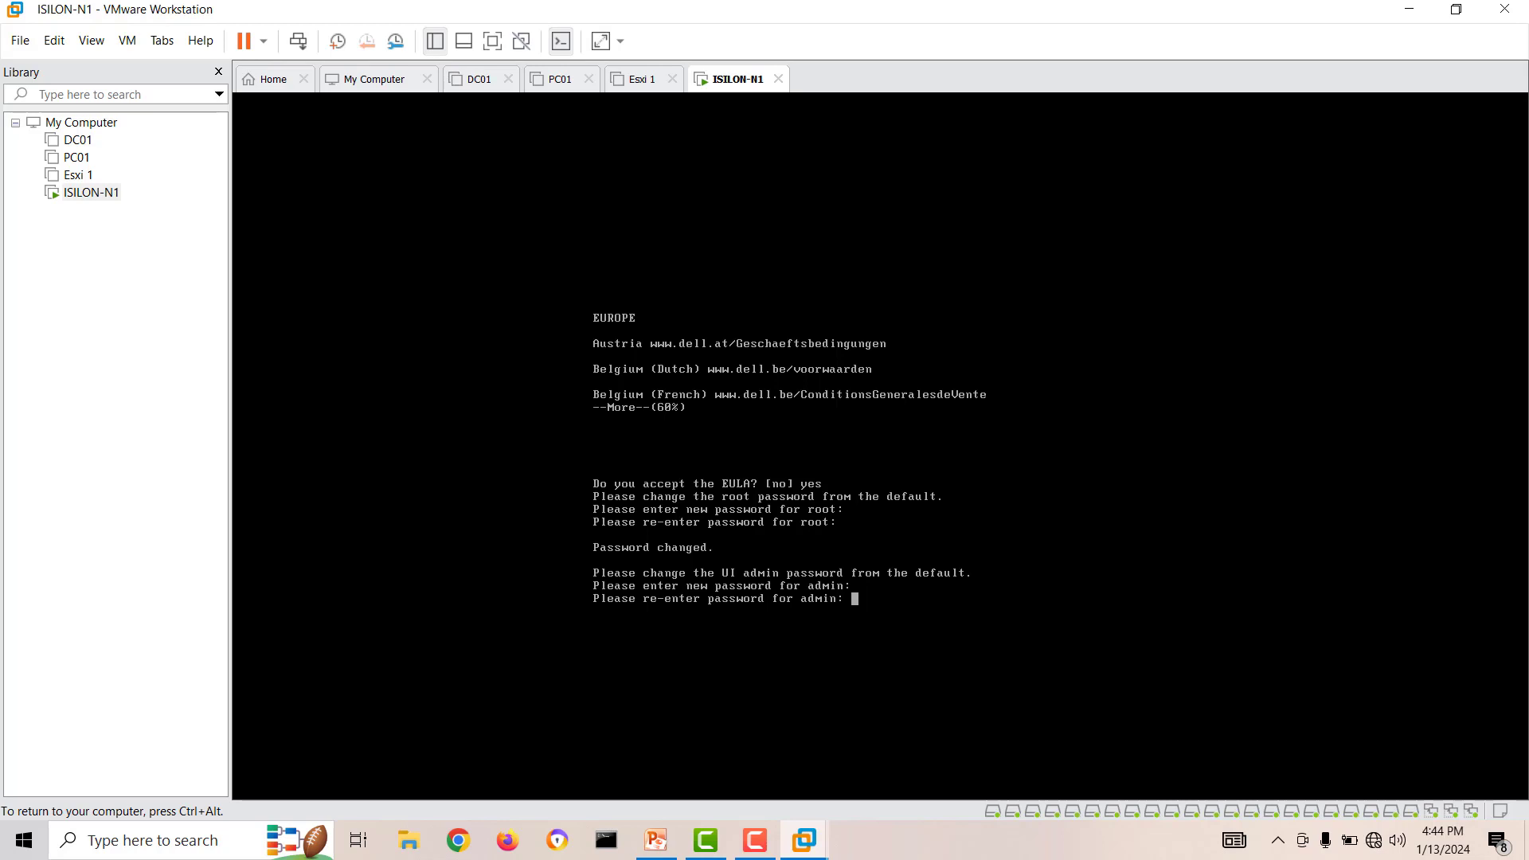
key(Return)
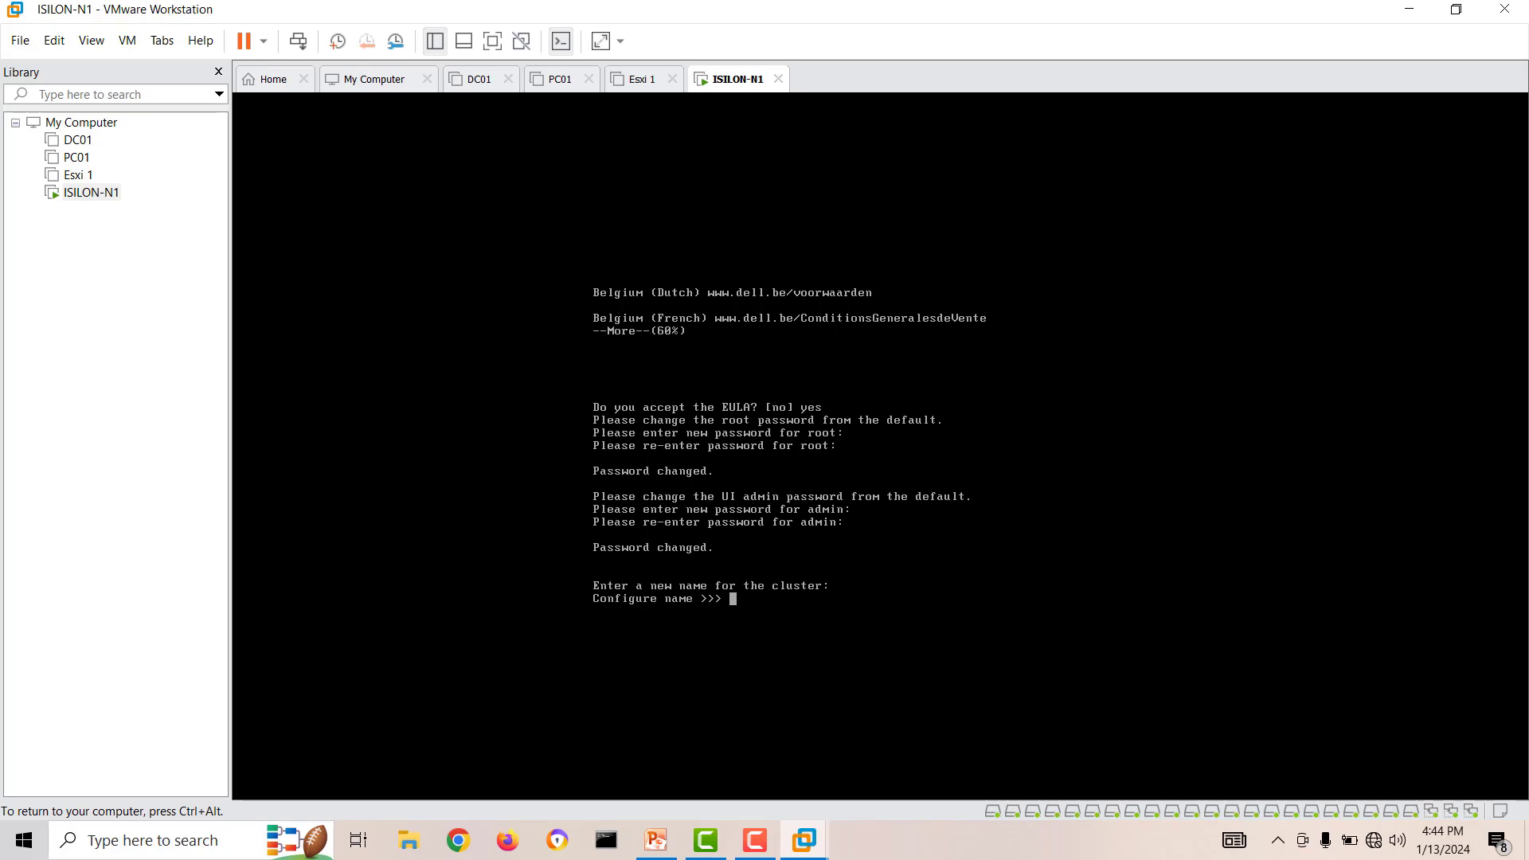
Enter homelabcluster as the name of the new cluster.
text(homelabcluster)
key(Return)
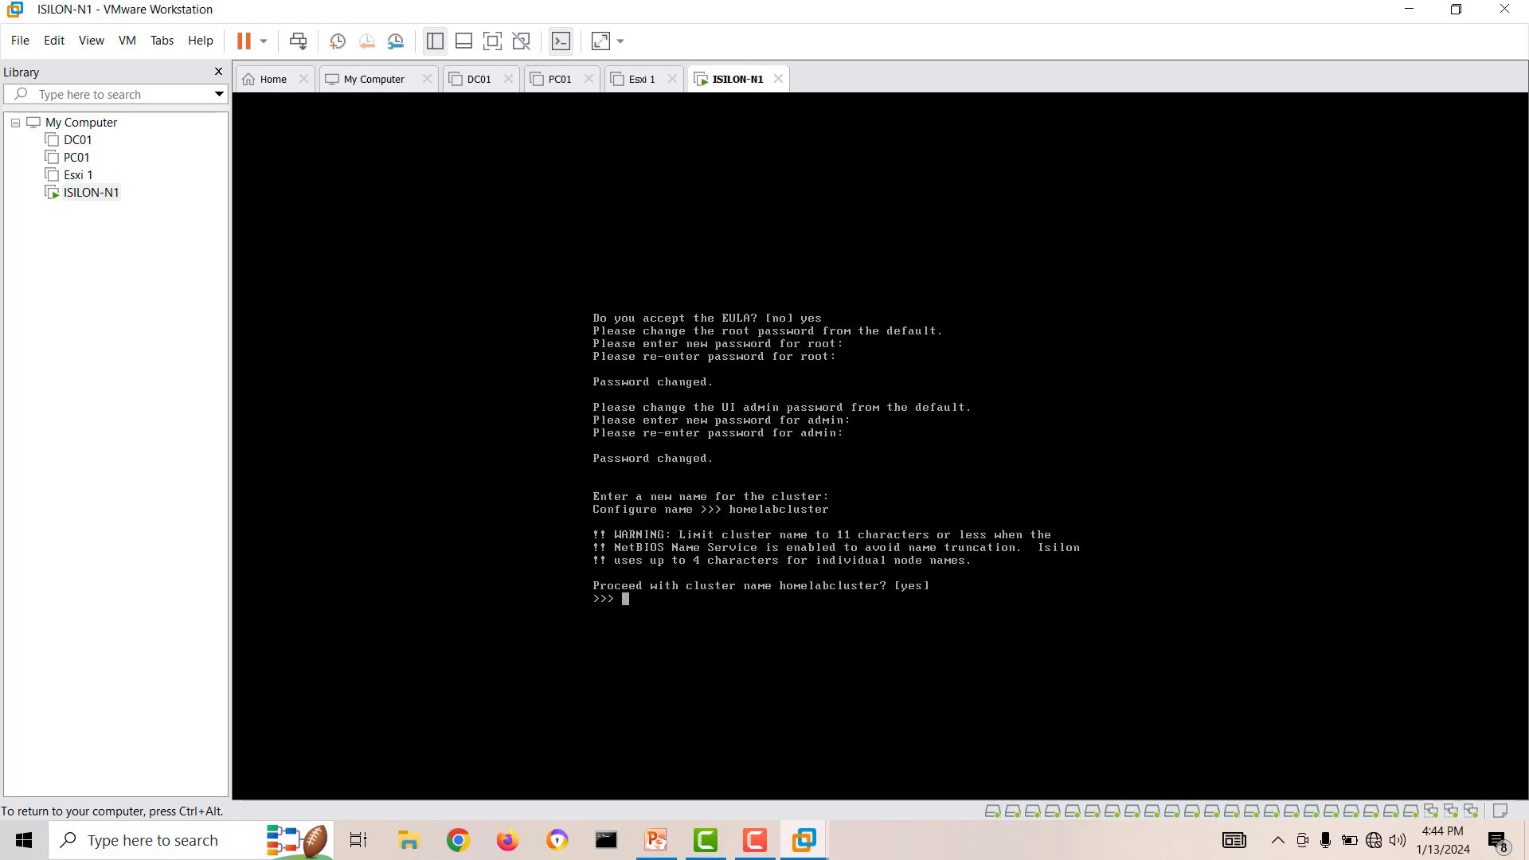
Confirm the cluster name with yes and set the cluster encoding to UTF-8 using option 8.
text(yes)
key(Return)
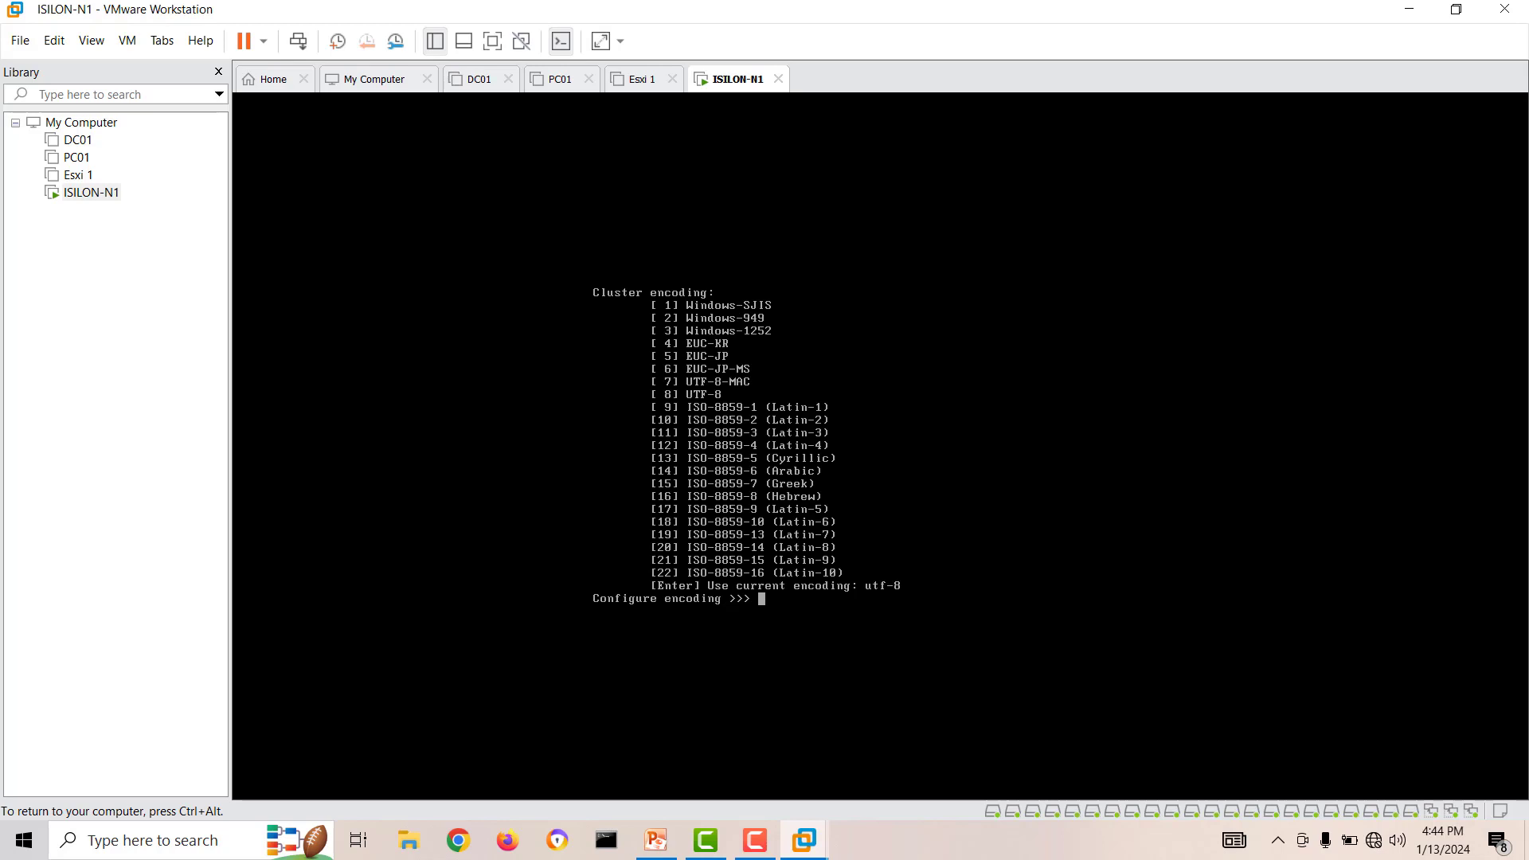
text(8)
key(Return)
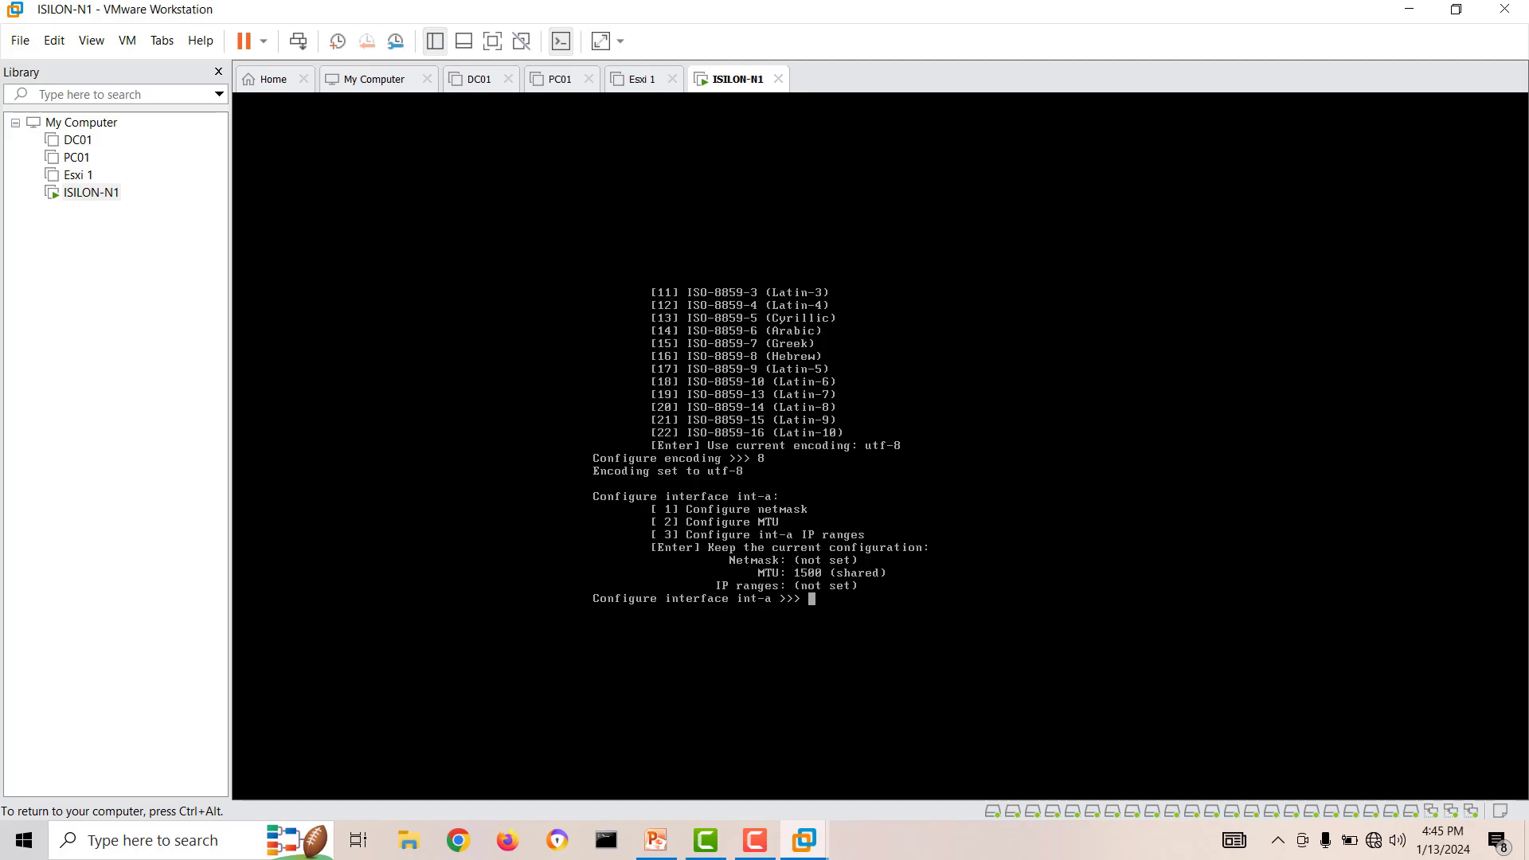
Check the first network adapter's connection in the ISILON-N1 virtual machine settings, then close the settings.
key(ctrl+alt)
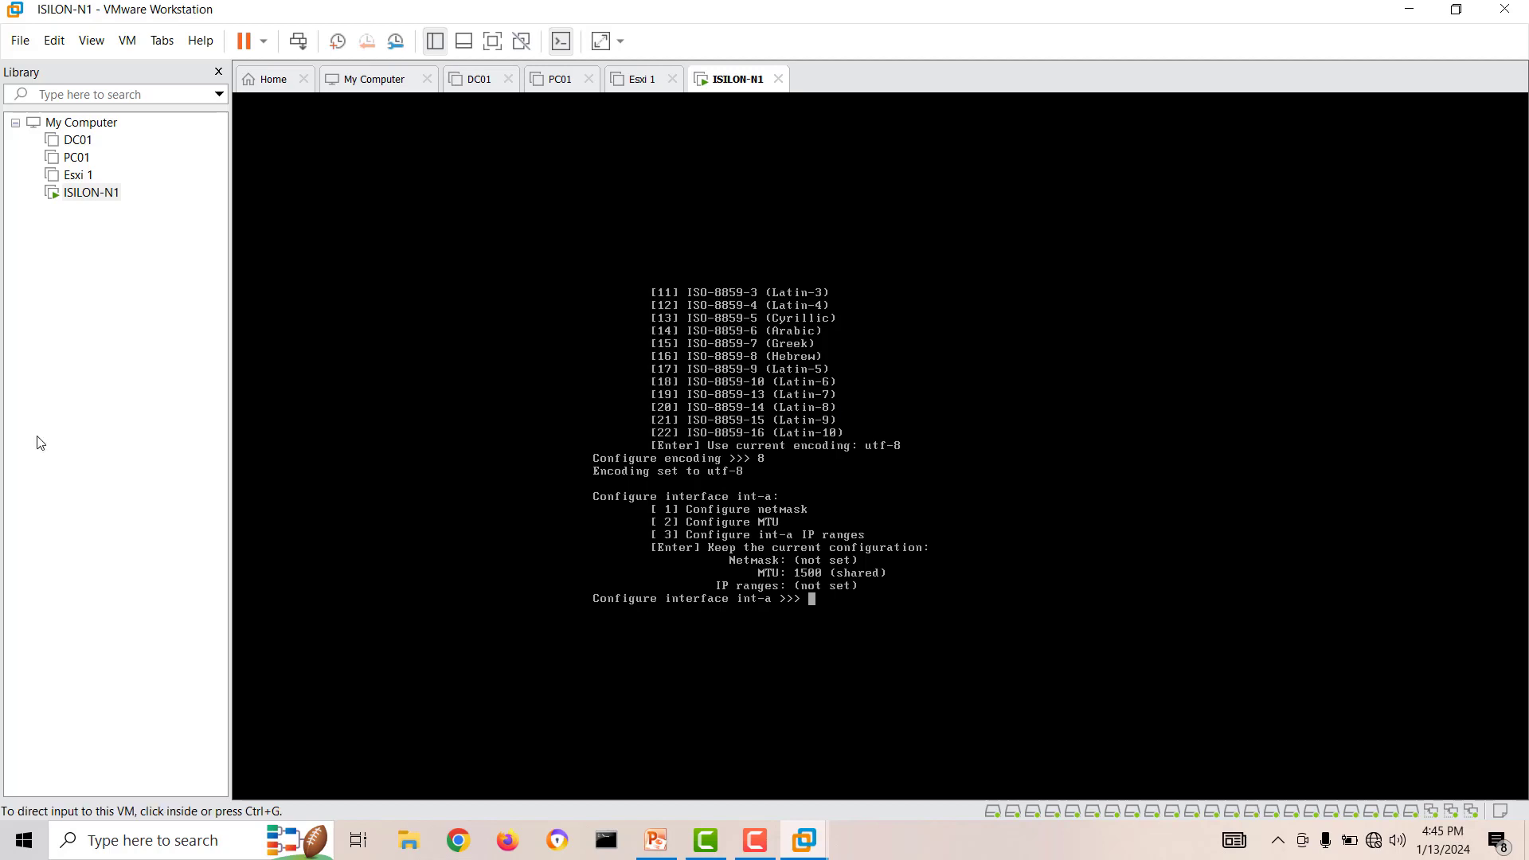
right_click(96, 196)
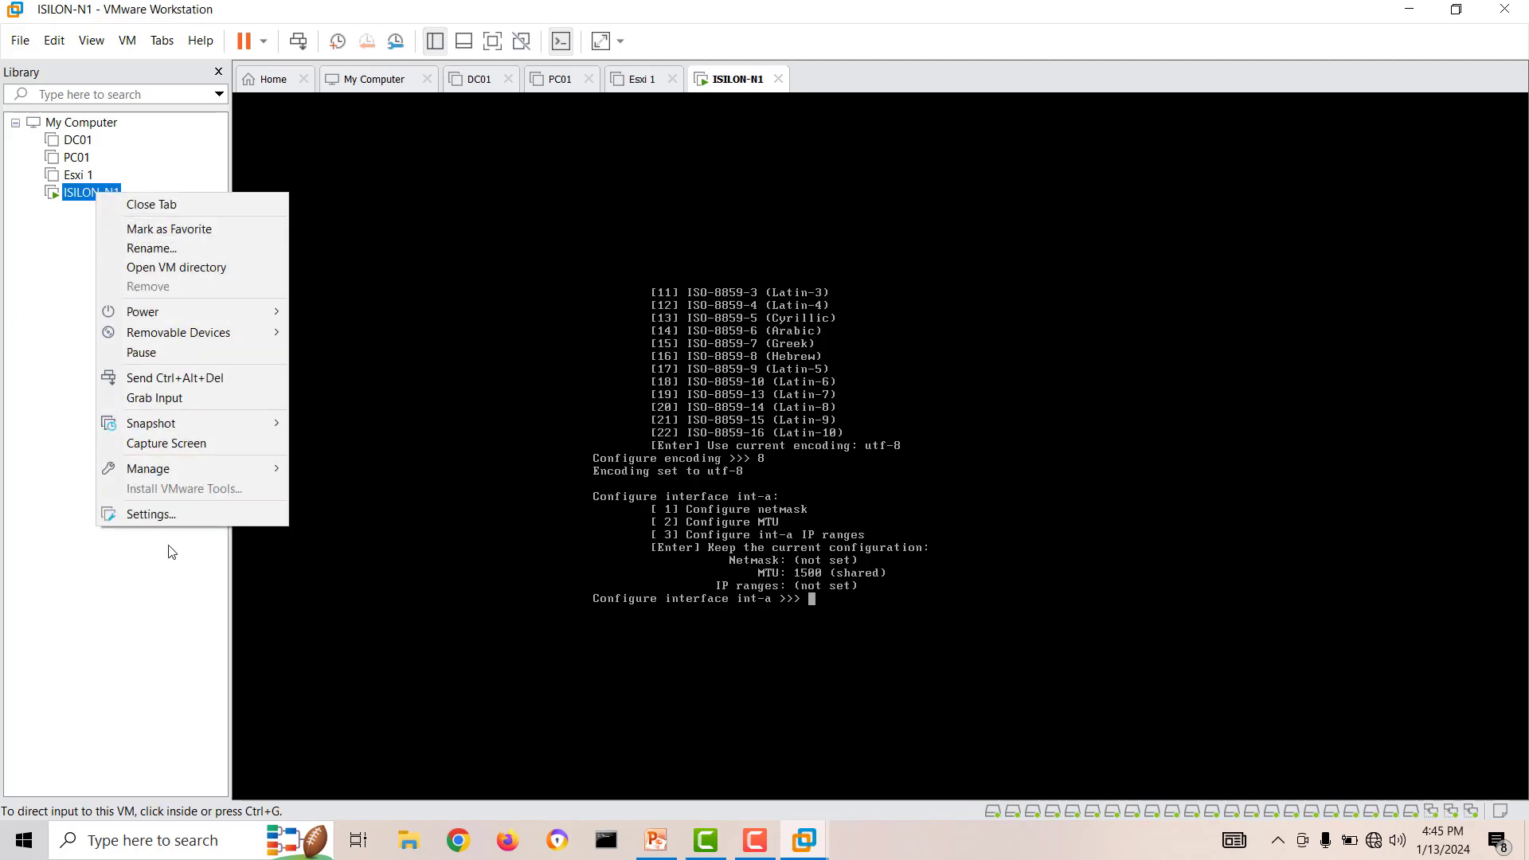
click(149, 513)
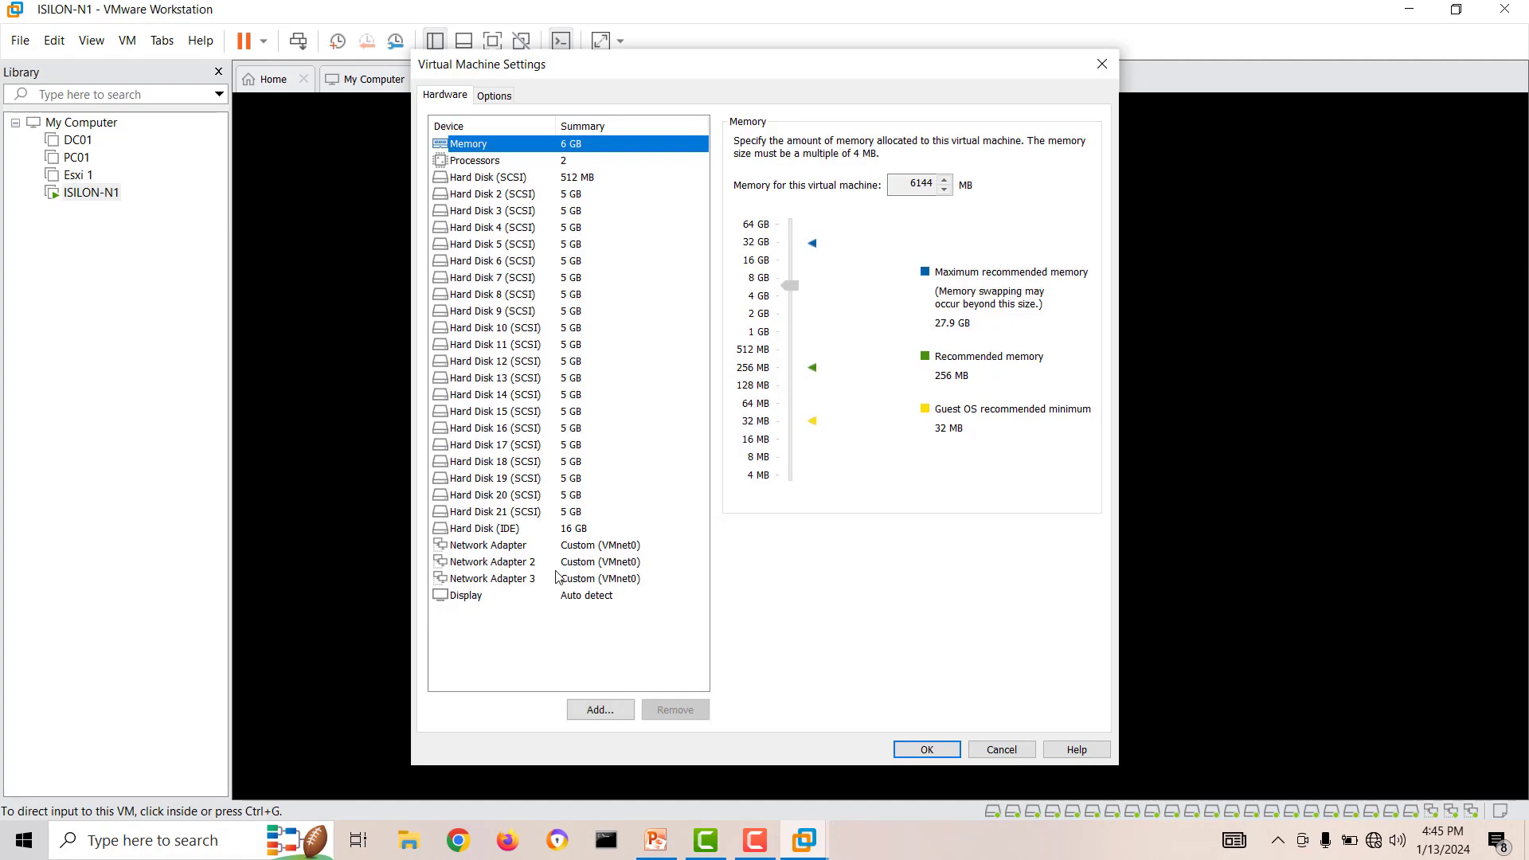
click(574, 546)
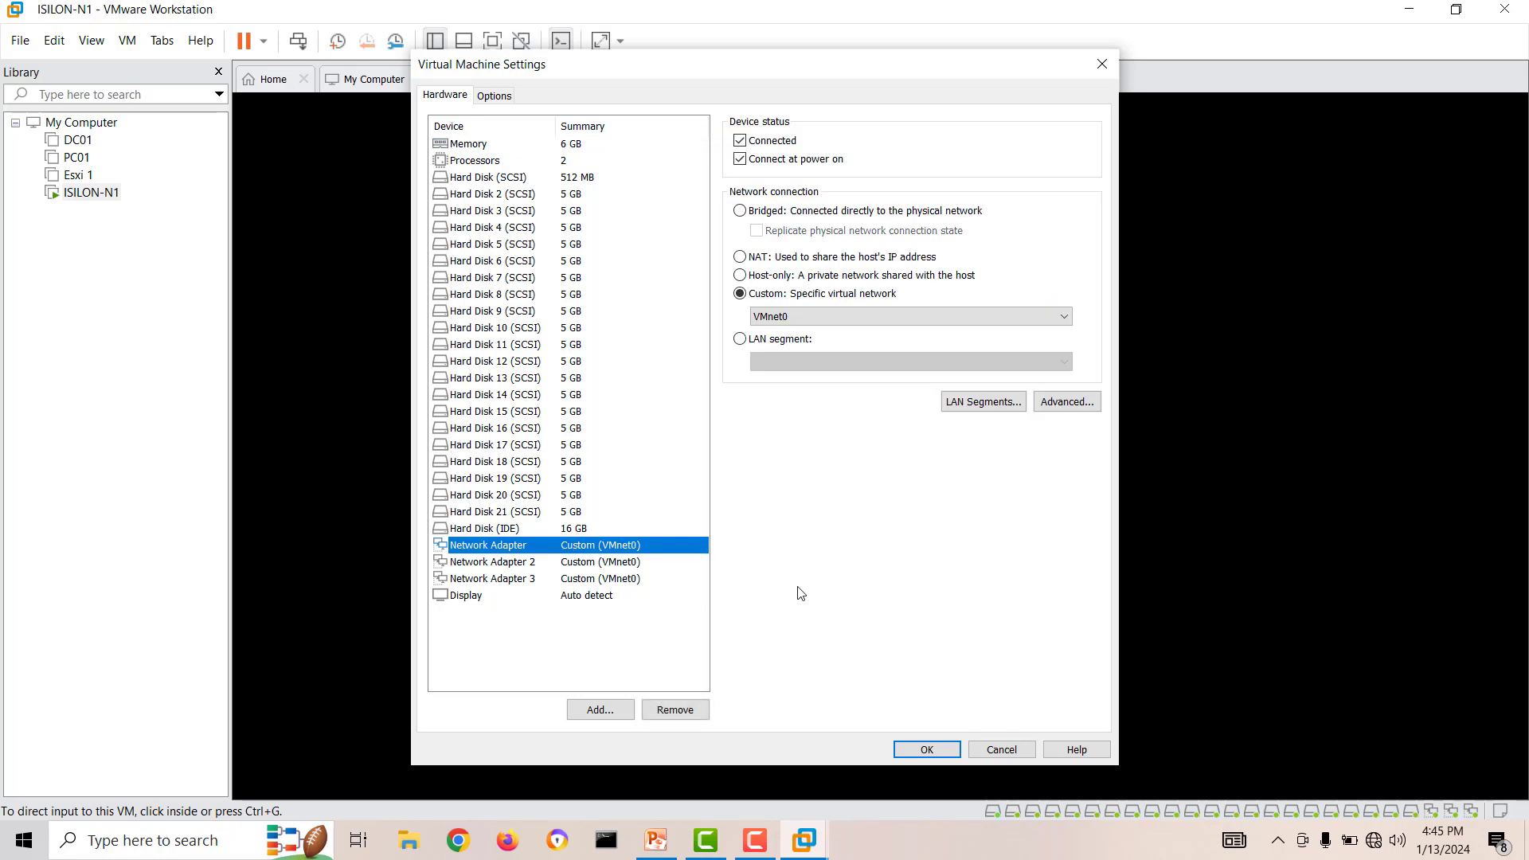
click(1102, 63)
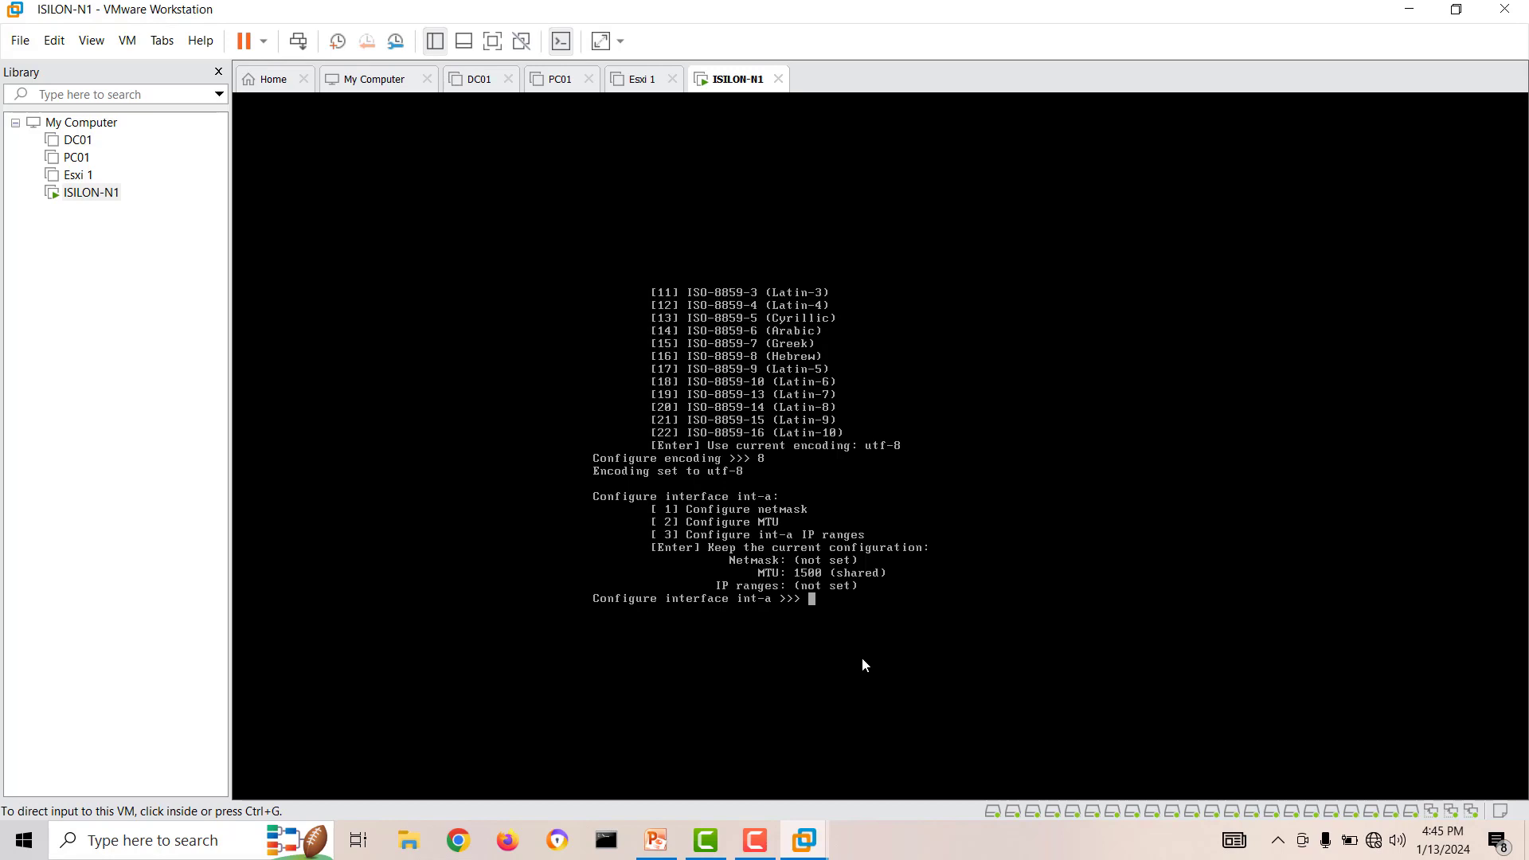
Choose option 1 for interface int-a in the ISILON-N1 console and set its netmask to 255.255.255.0.
click(817, 616)
text(1)
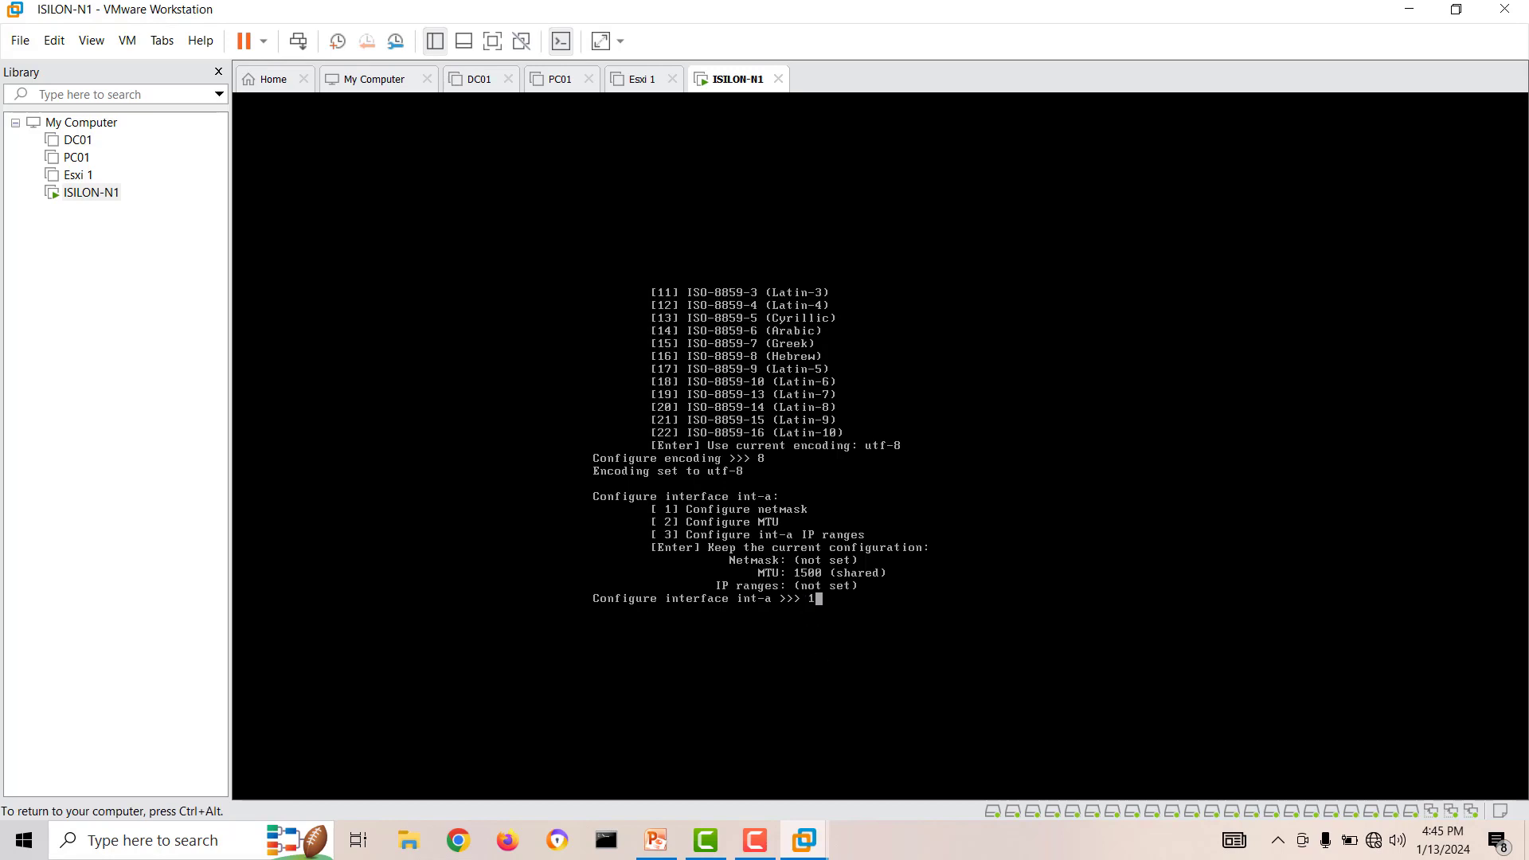
key(Return)
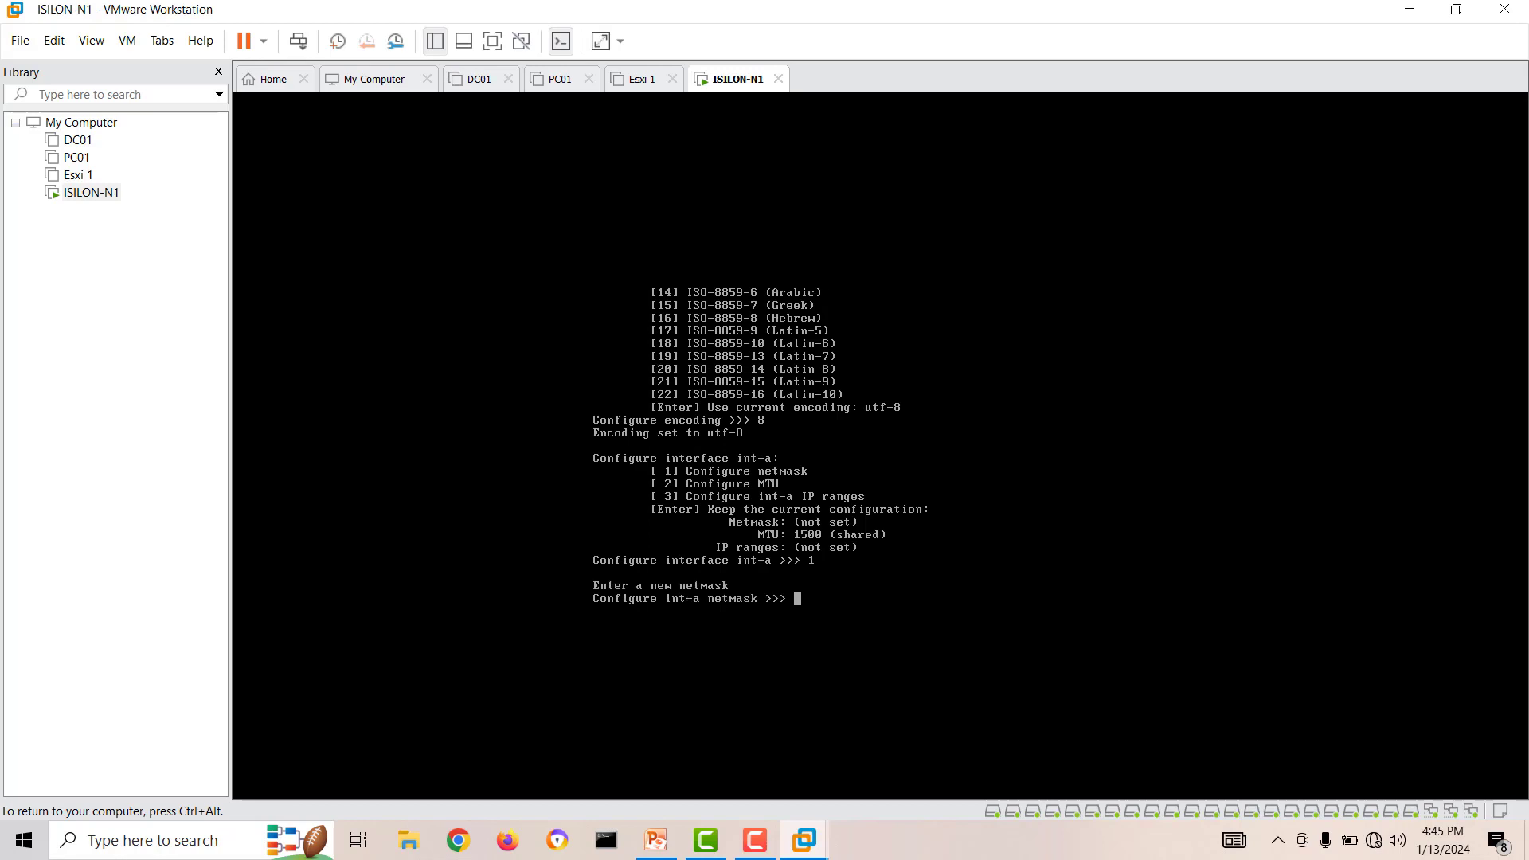
text(255.255.255.0)
key(Return)
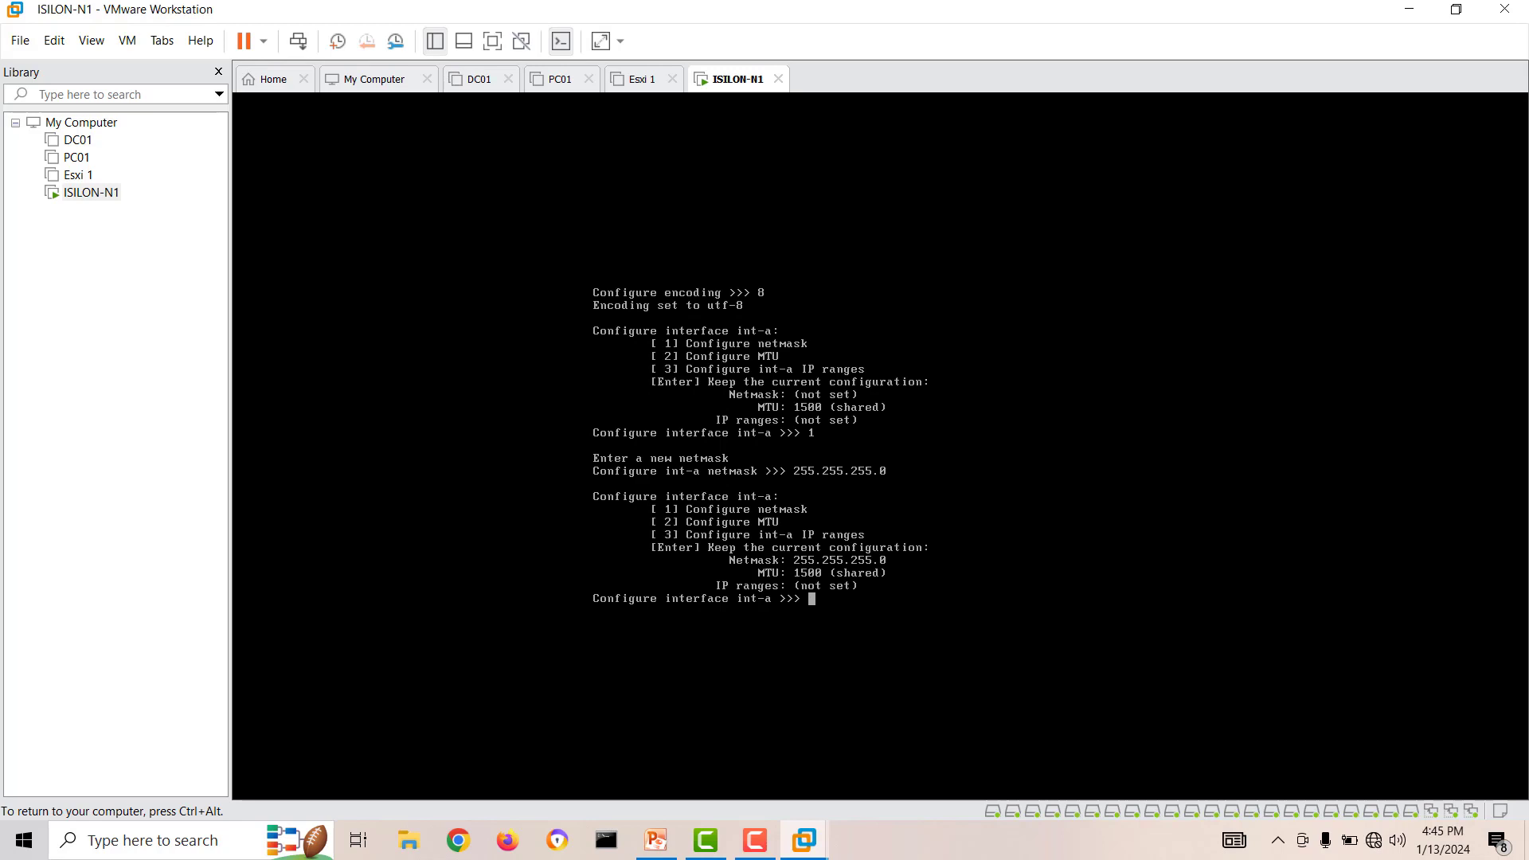
Add the IP range 10.10.10.1 to 10.10.10.5 to interface int-a and keep the resulting int-a configuration.
text(3)
key(Return)
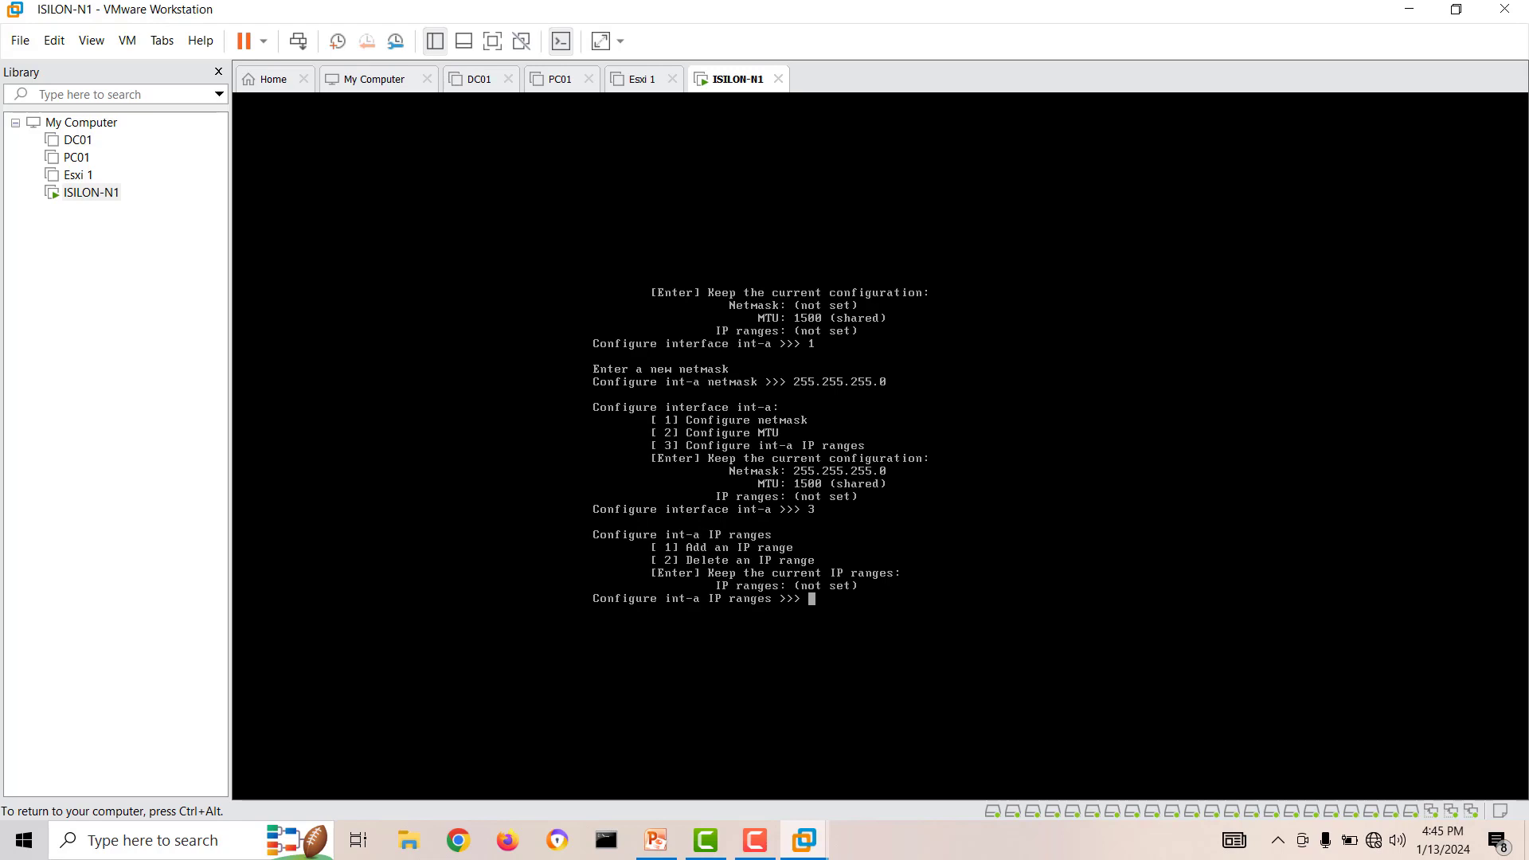
text(1)
key(Return)
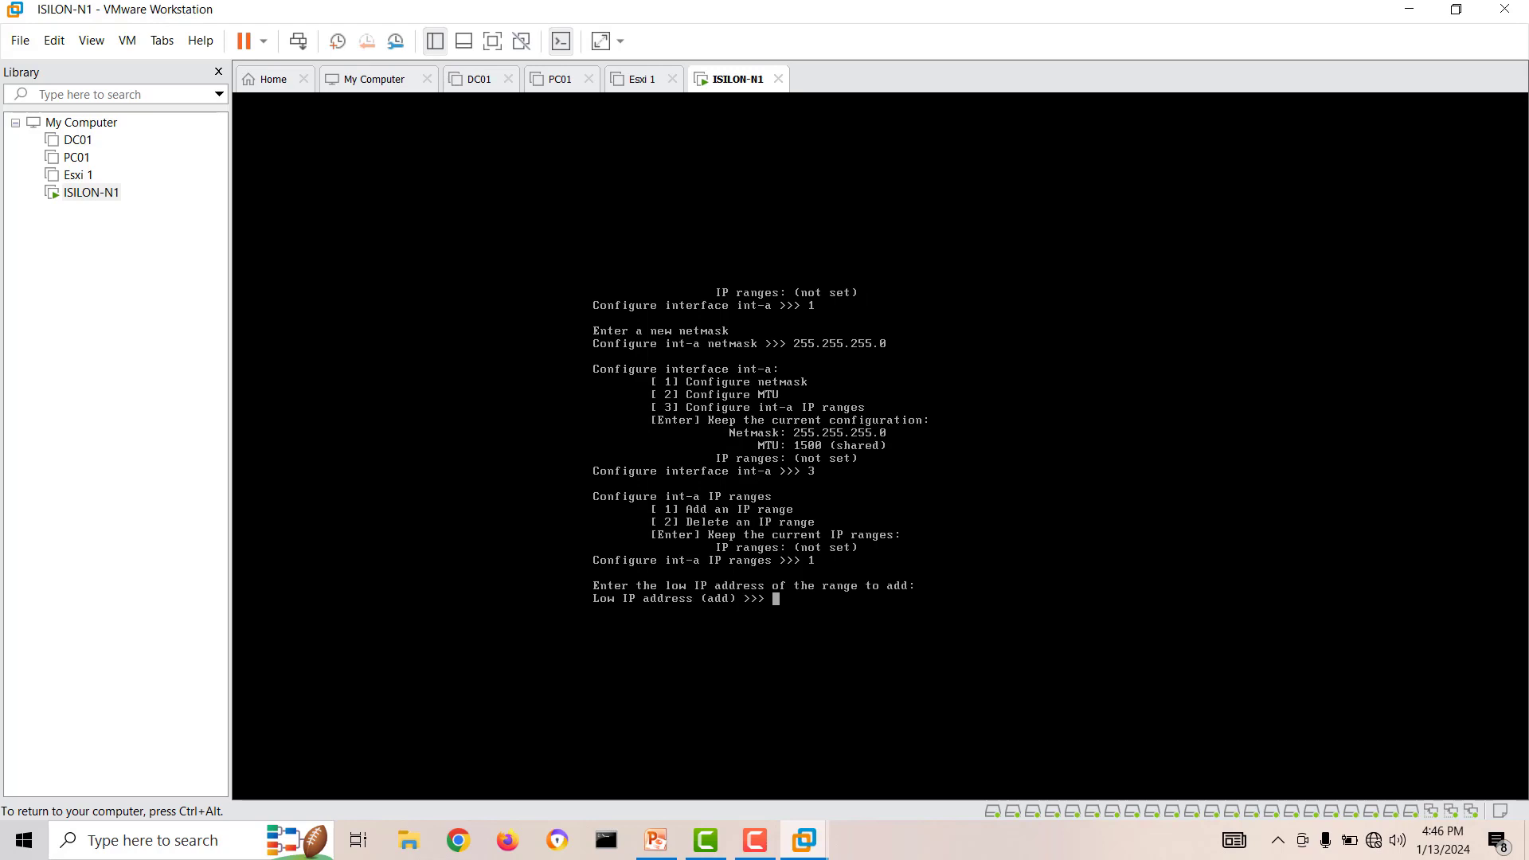
text(10.10.10.1)
key(Return)
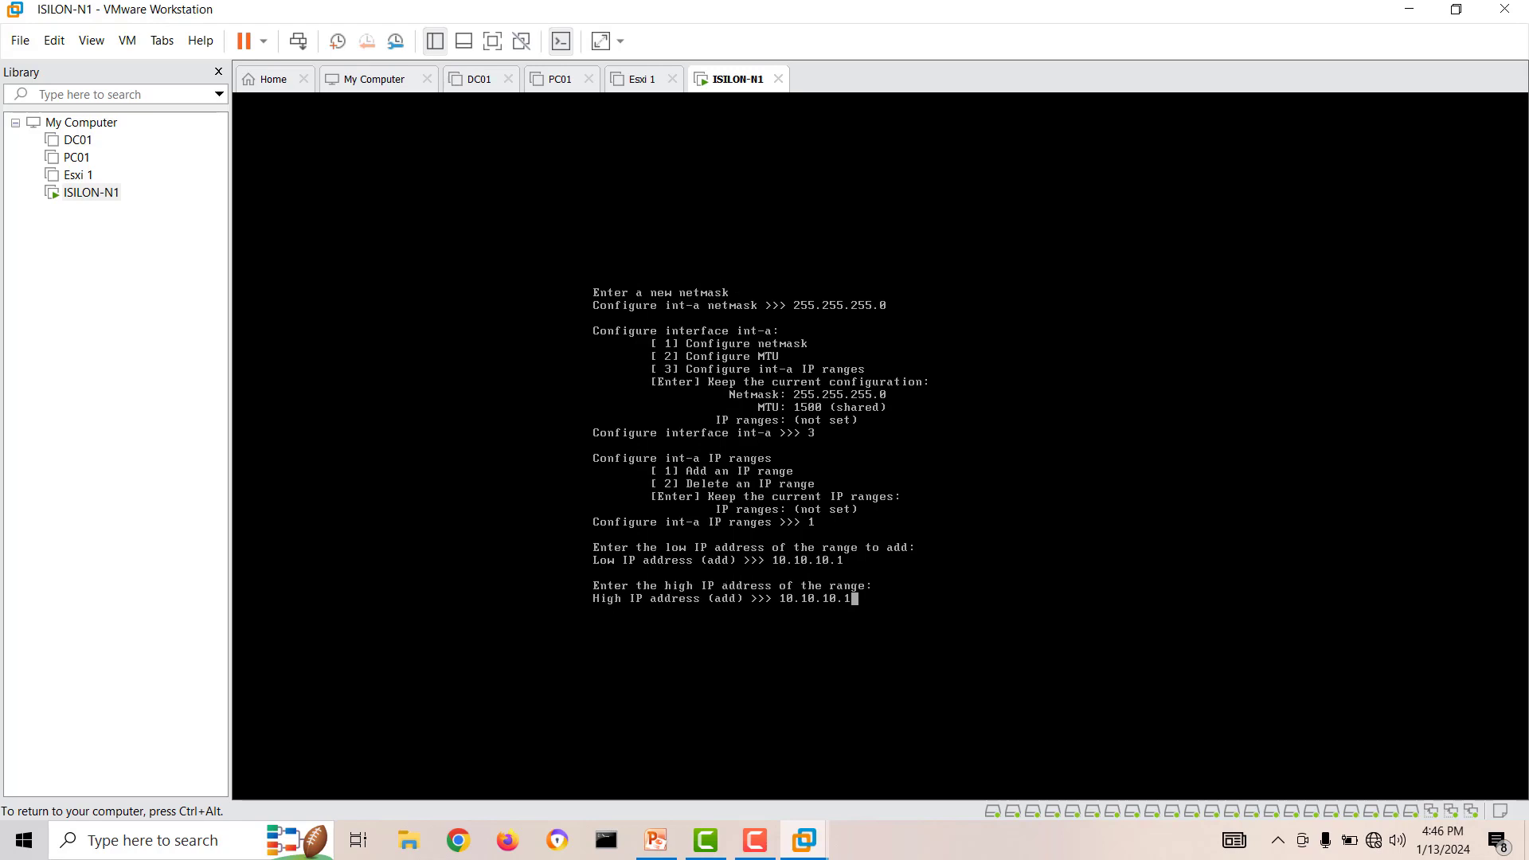
key(BackSpace)
text(5)
key(Return)
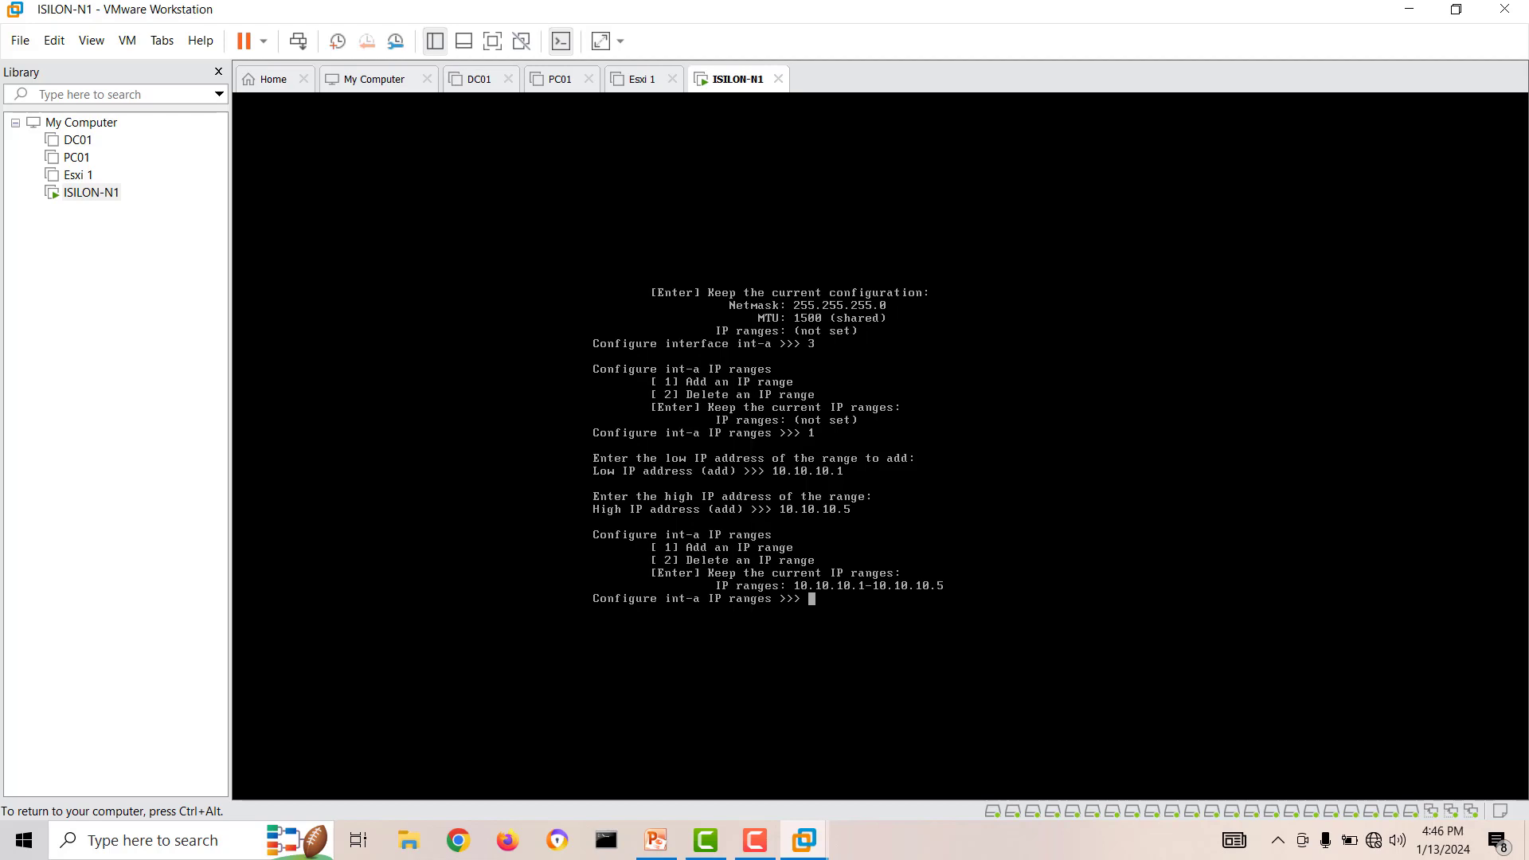
key(Return)
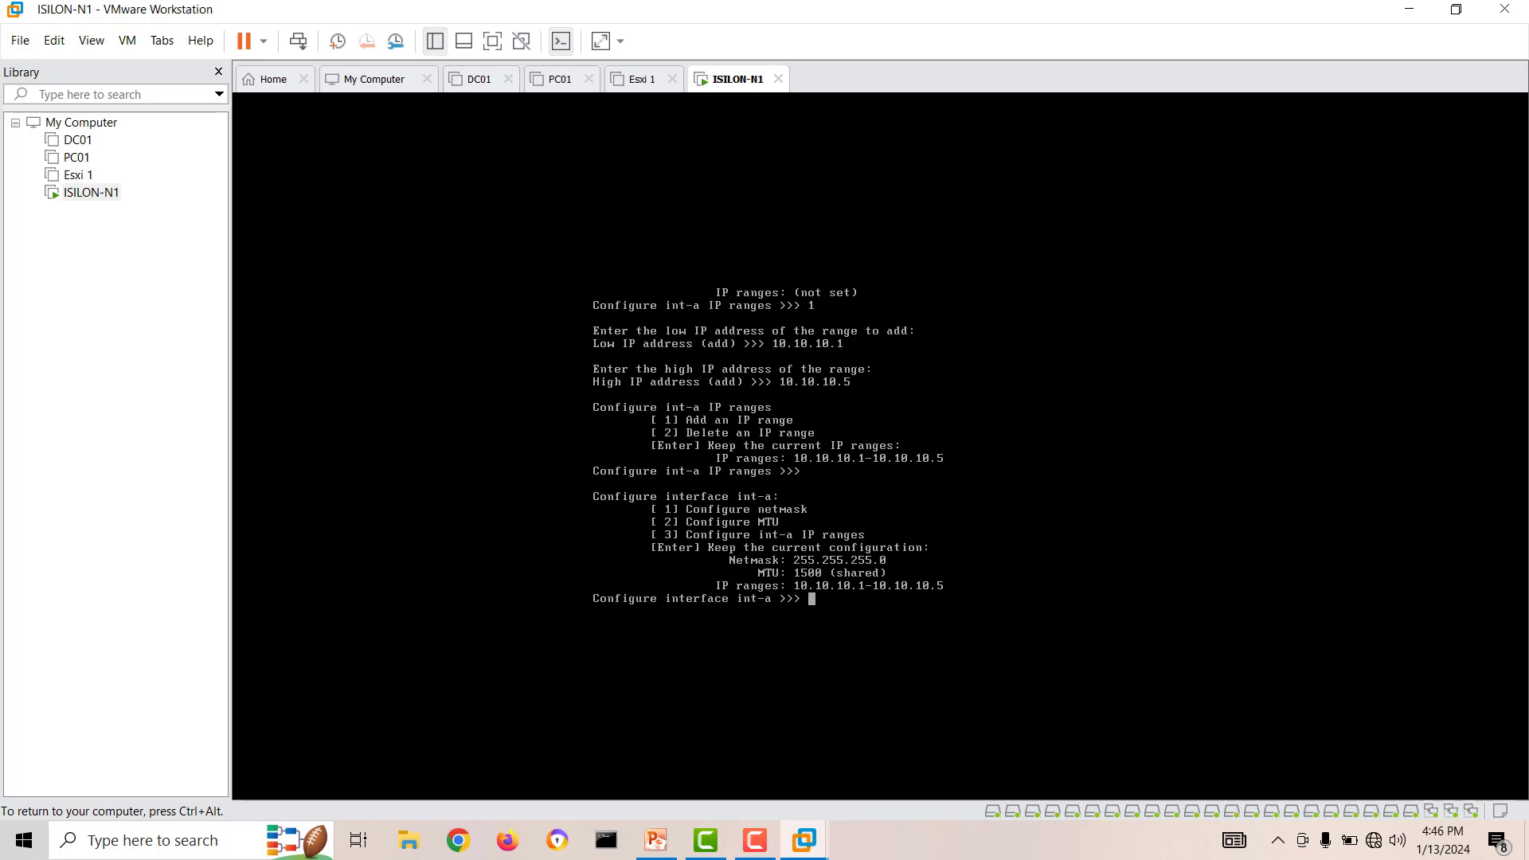
key(Return)
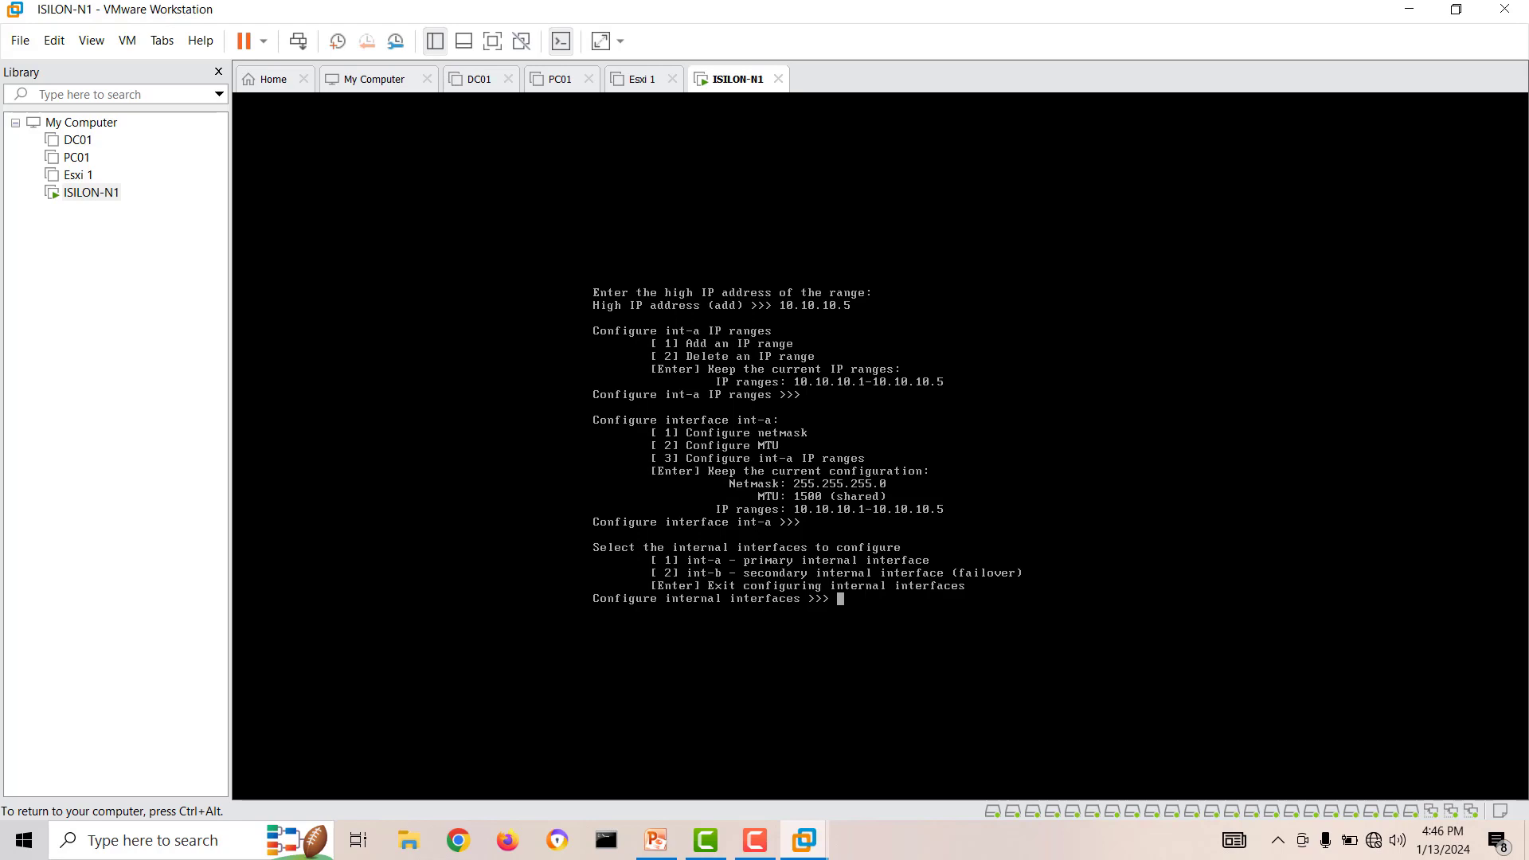
Select the secondary internal interface int-b and set its netmask to 255.255.255.0.
text(2)
key(Return)
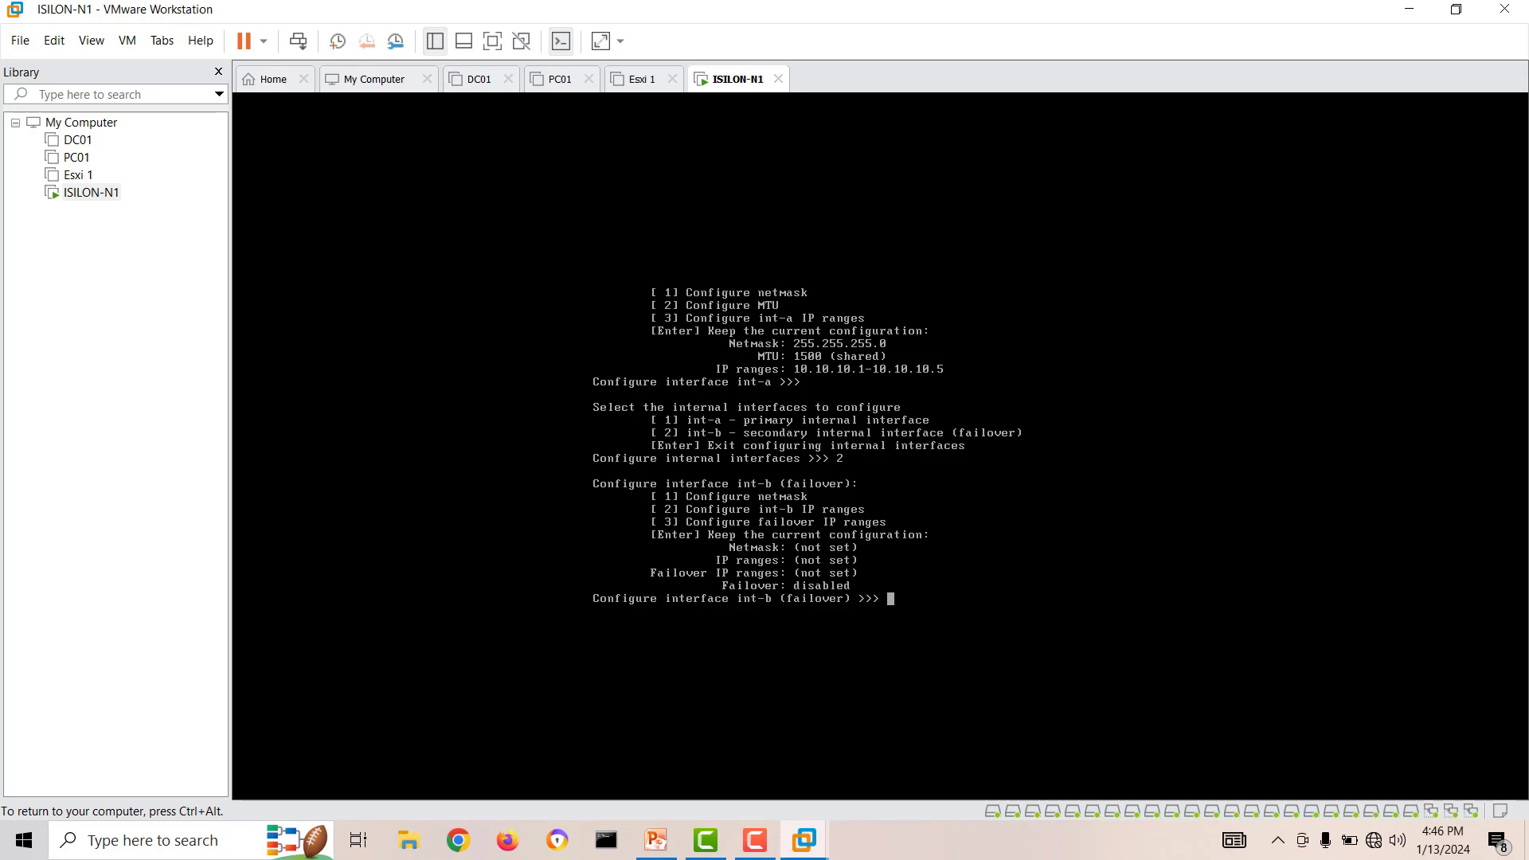
text(1)
key(Return)
text(255.2)
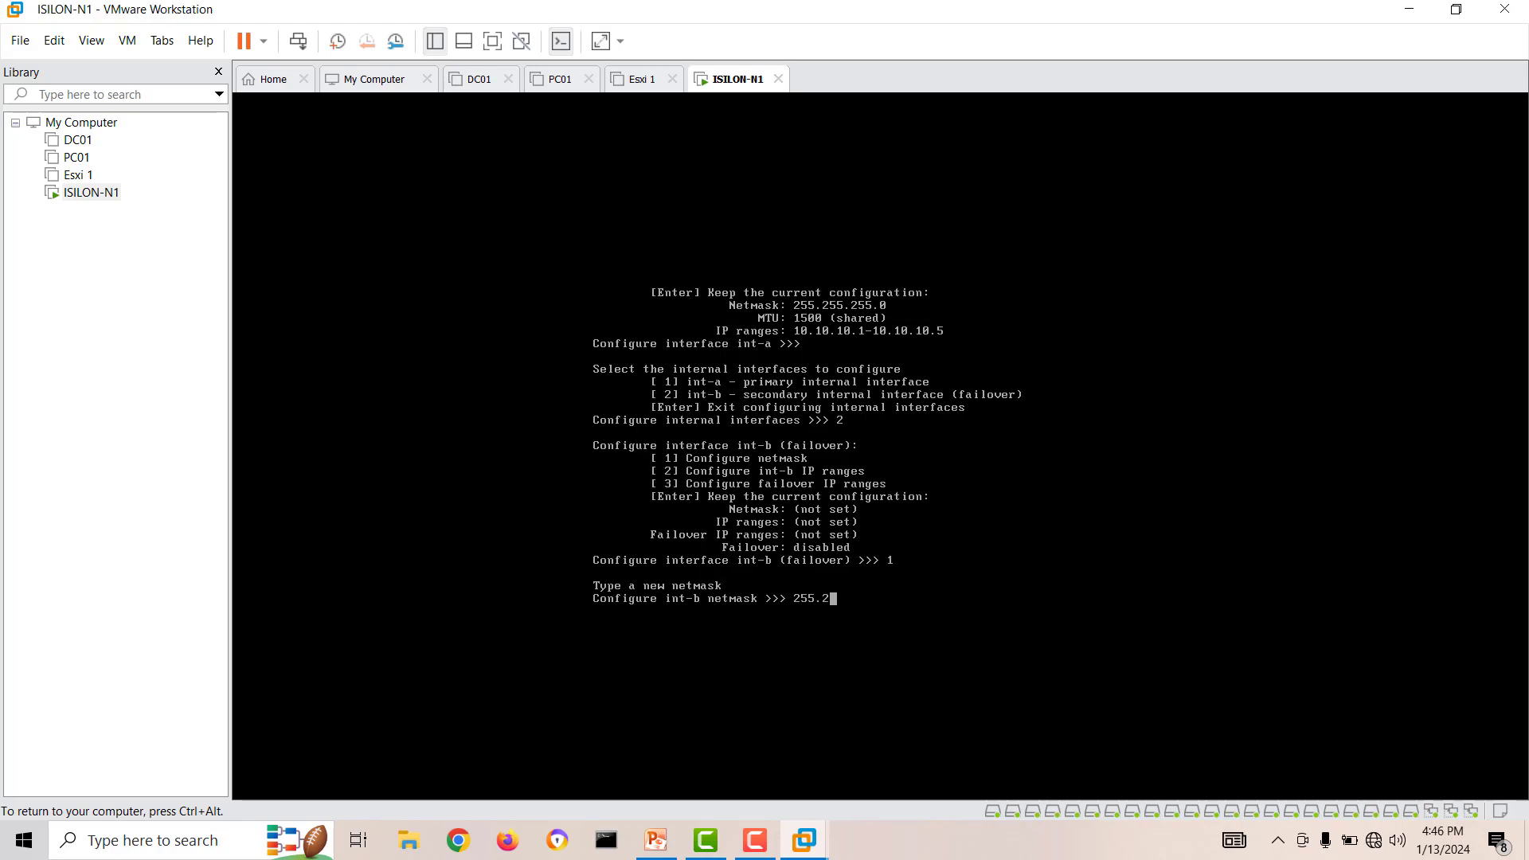
text(55.255.0)
key(Return)
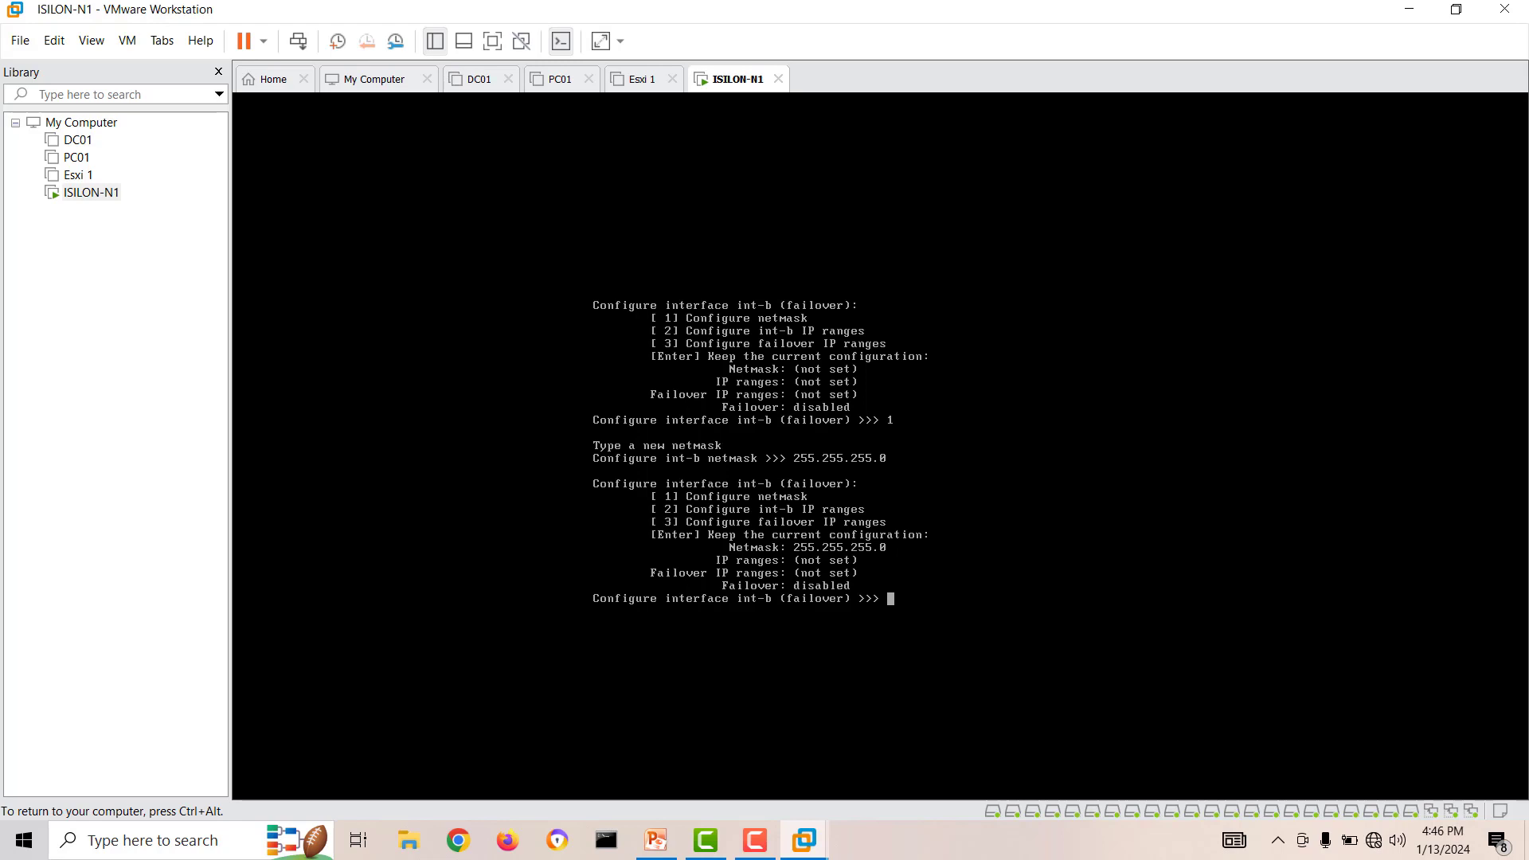
Add the IP range 10.10.11.1 to 10.10.11.5 to interface int-b and keep it.
text(2)
key(Return)
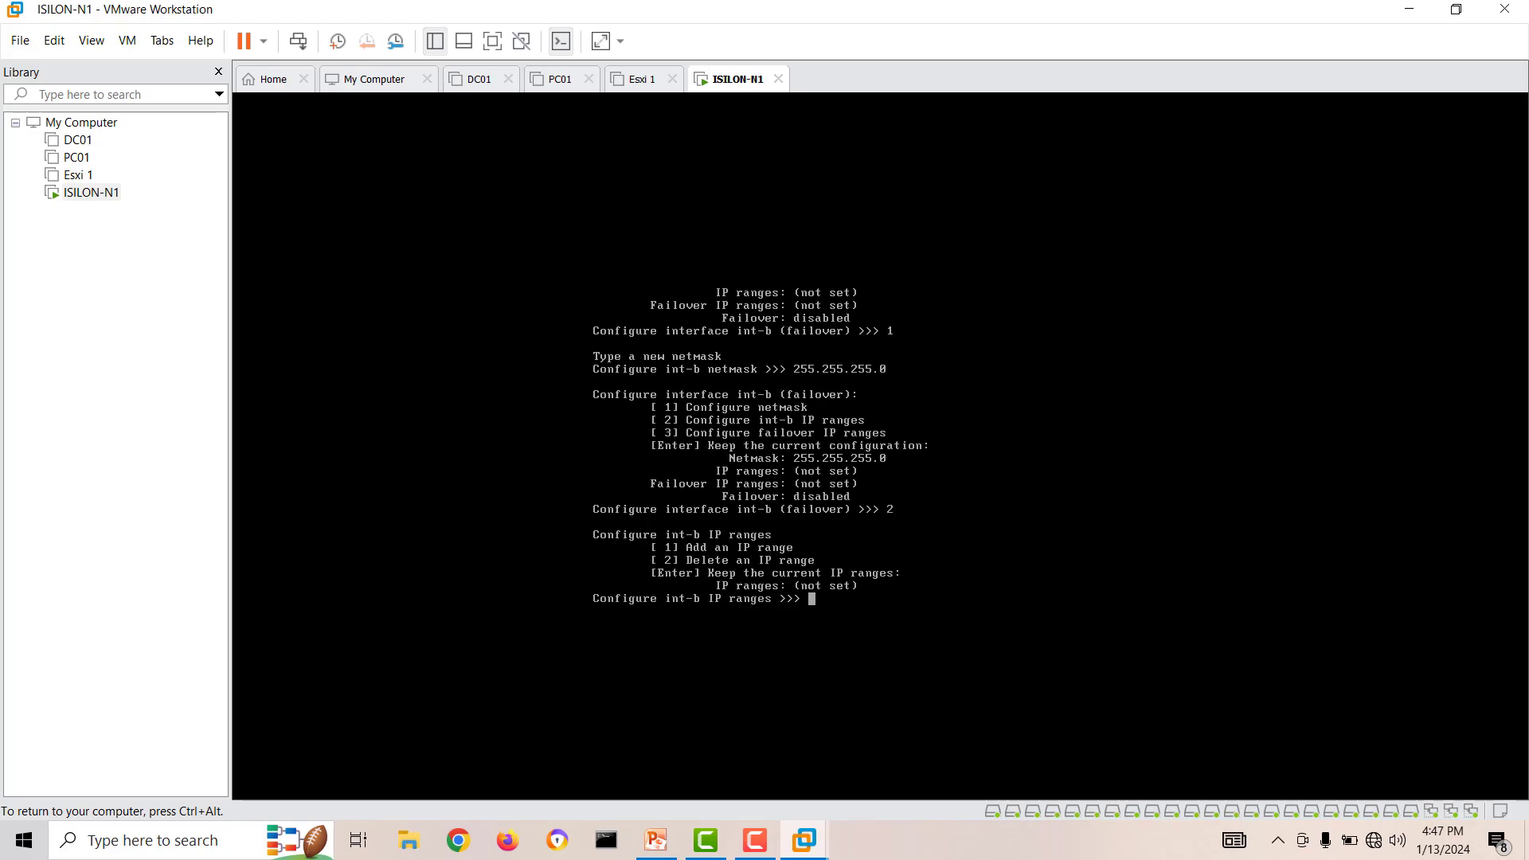
text(1)
key(Return)
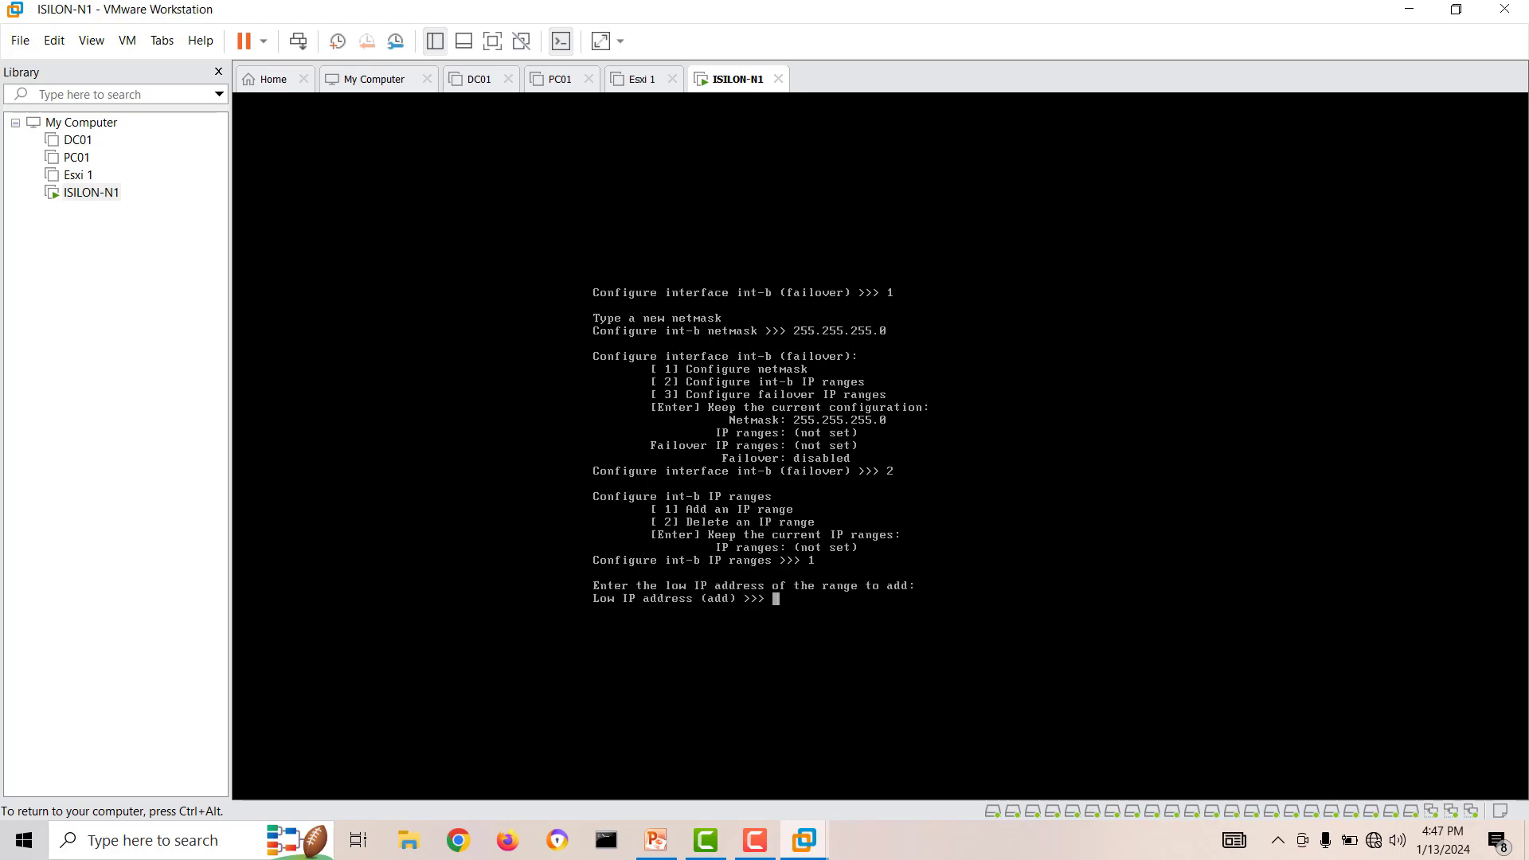
text(10.10.11.1)
key(Return)
text(10.10.11.1)
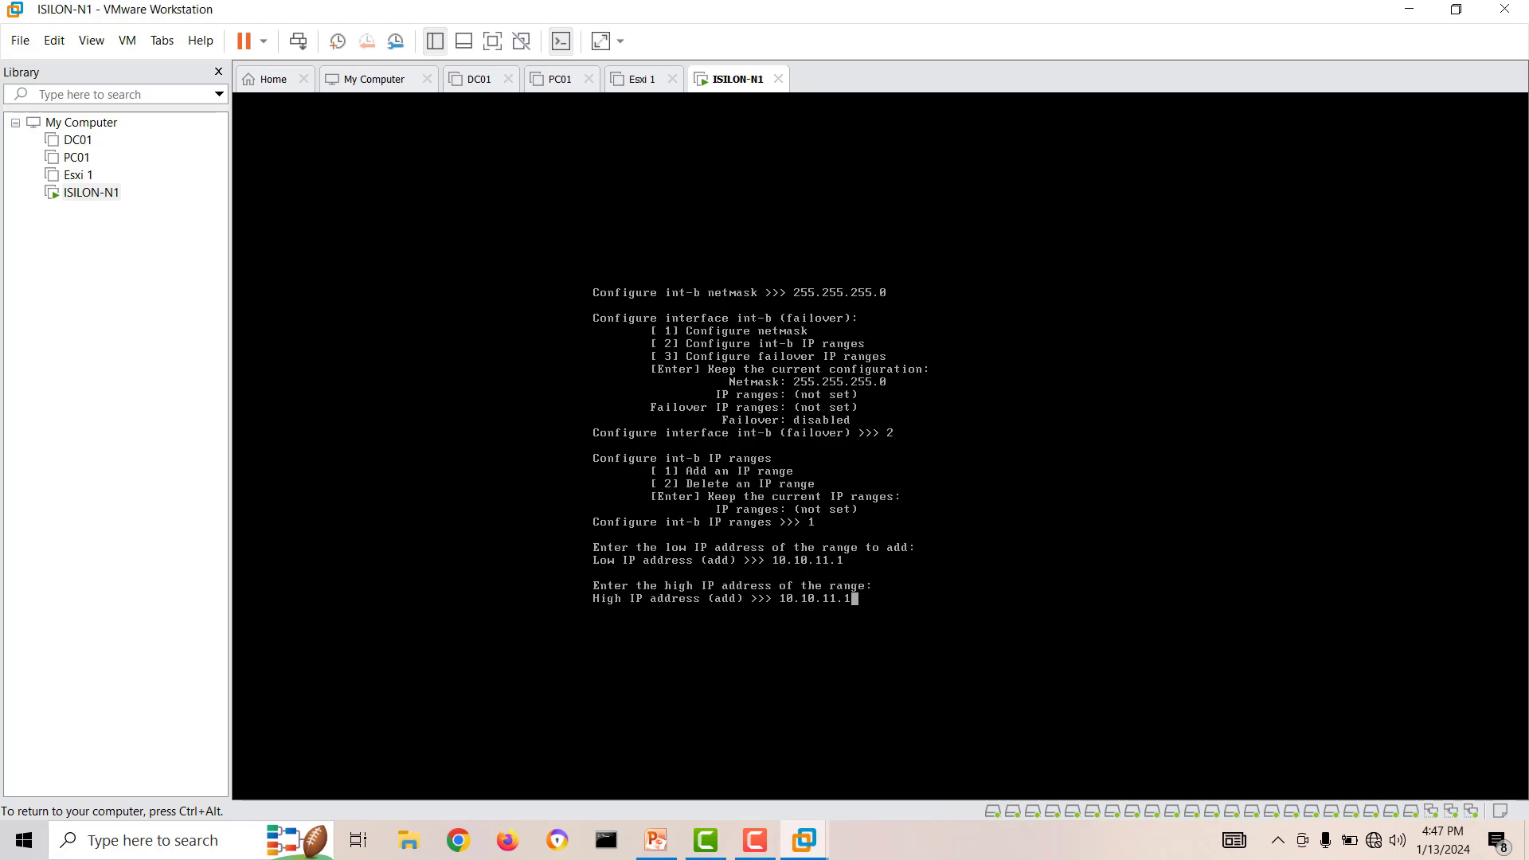
key(BackSpace)
text(5)
key(Return)
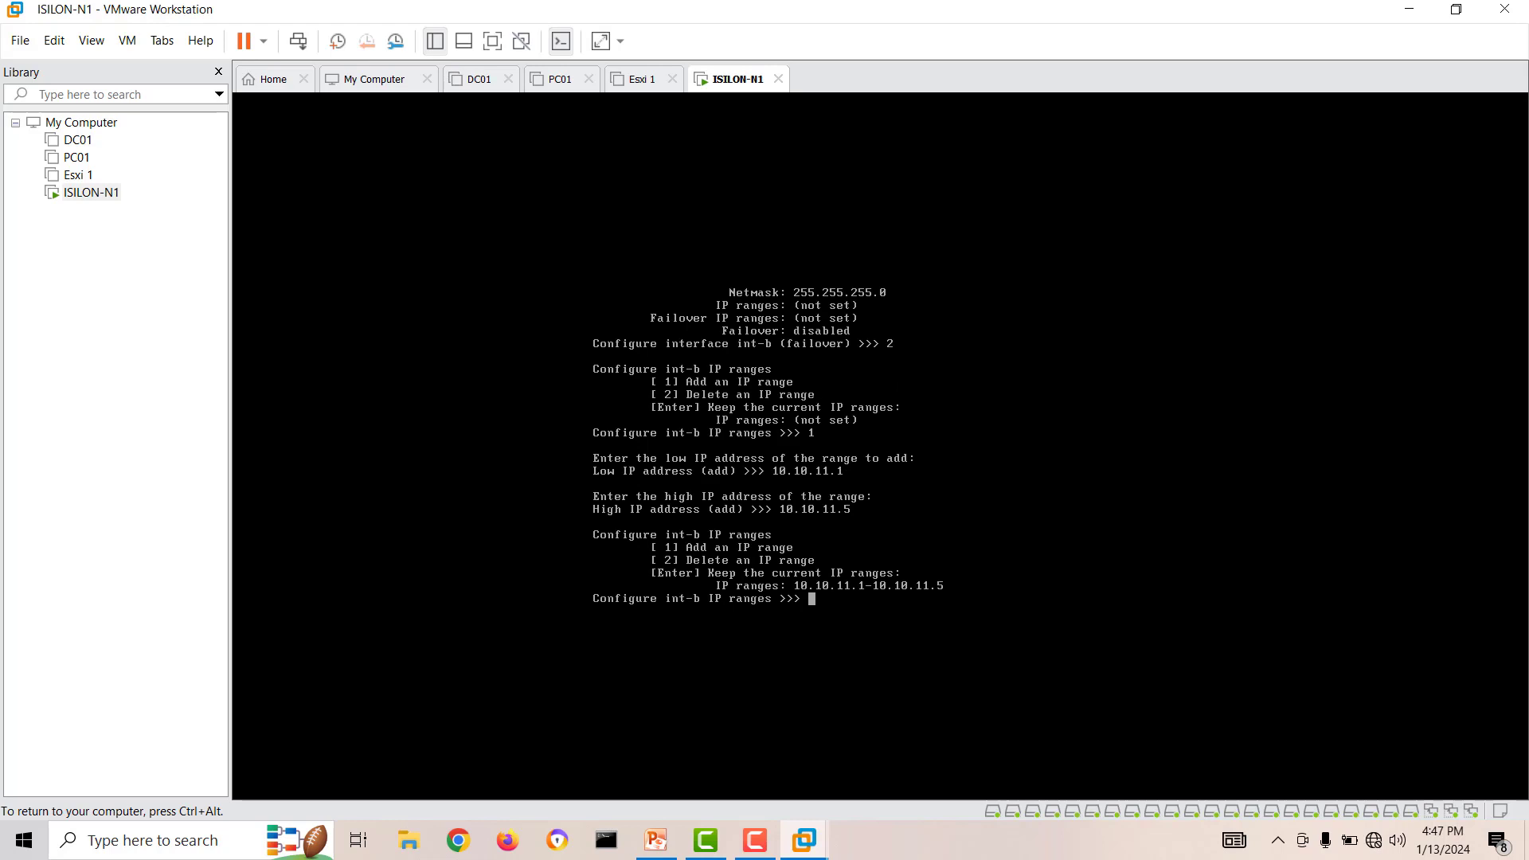
key(Return)
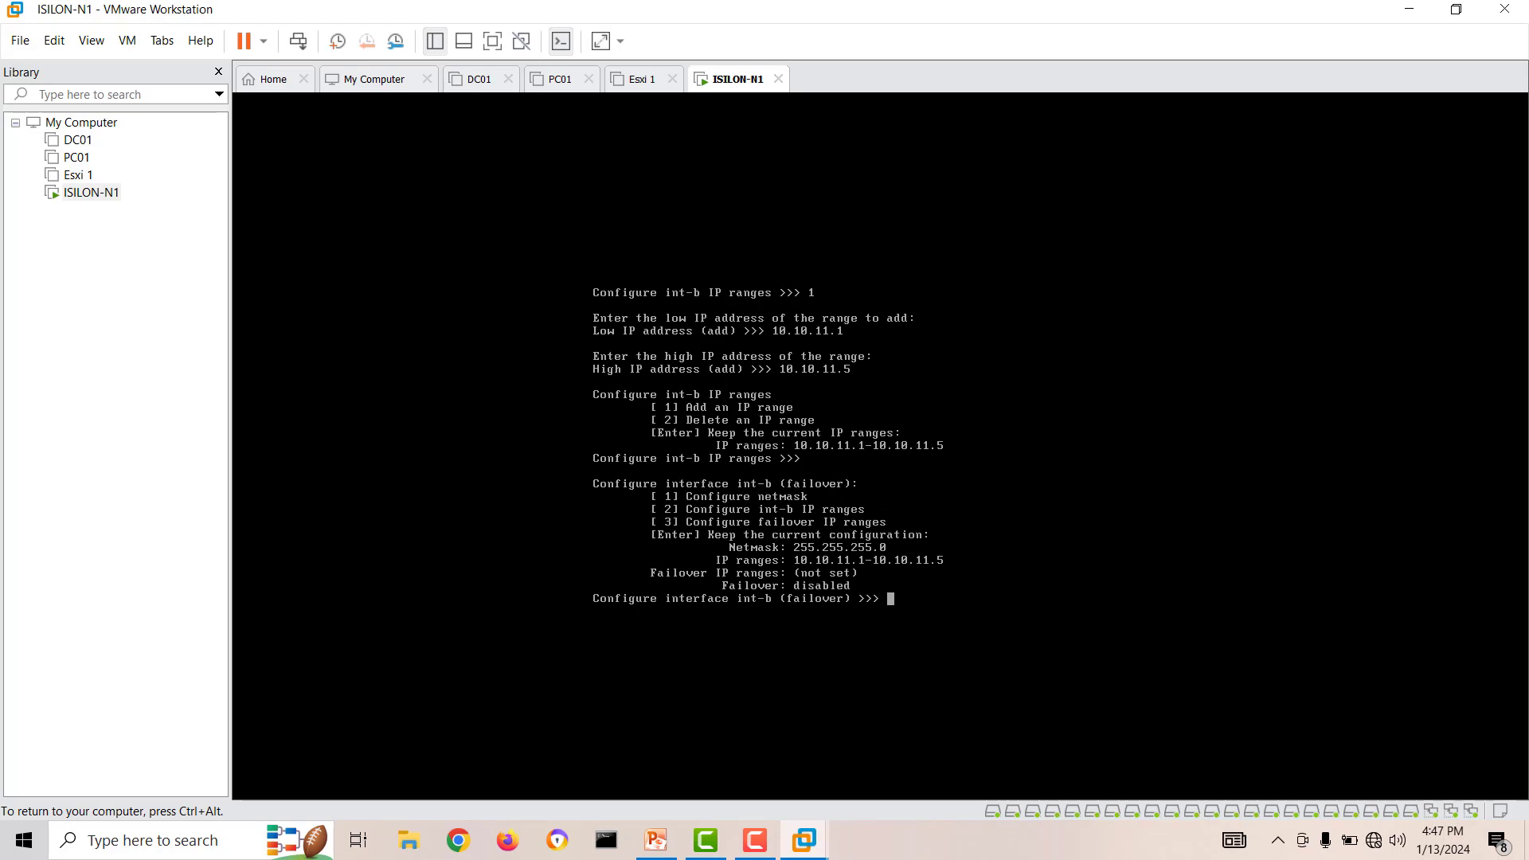
Add the failover IP range 10.10.12.1 to 10.10.12.5 for int-b and exit the internal interface configuration.
text(3)
key(Return)
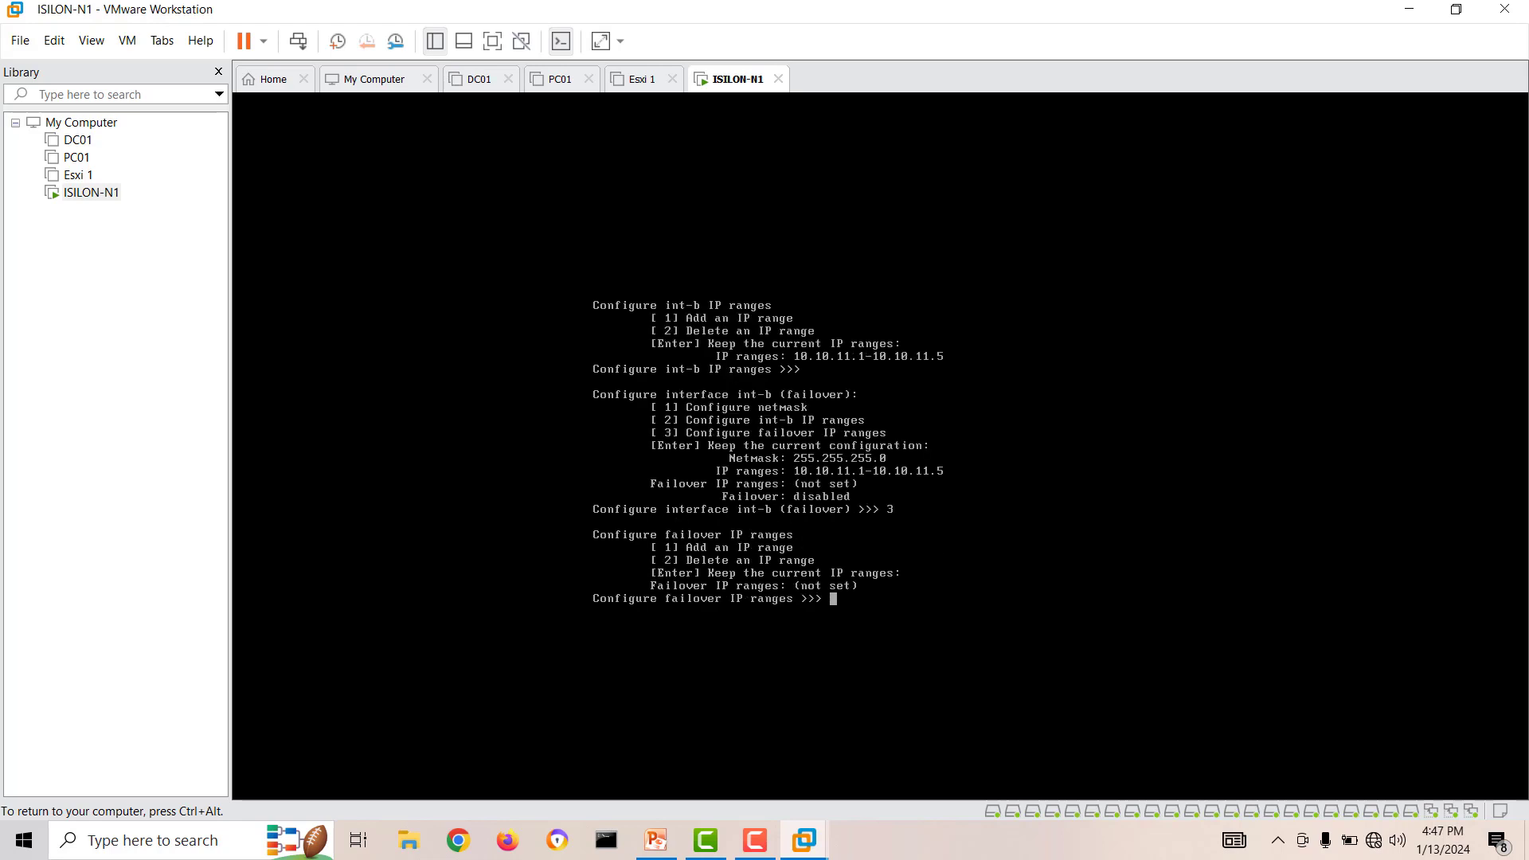
text(1)
key(Return)
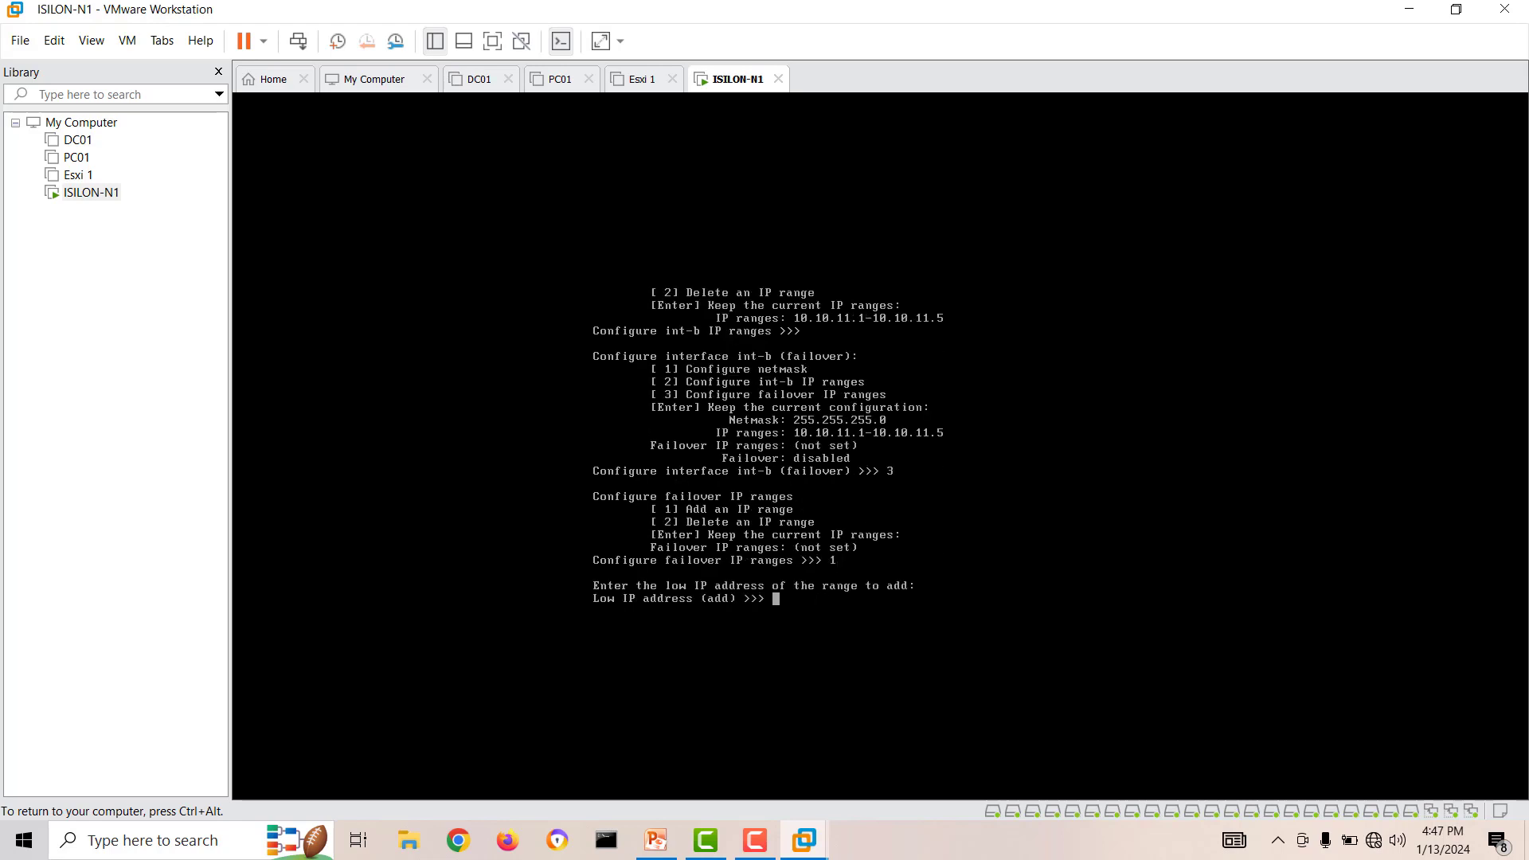
text(10.10.12.1)
key(Return)
text(10.10.12.5)
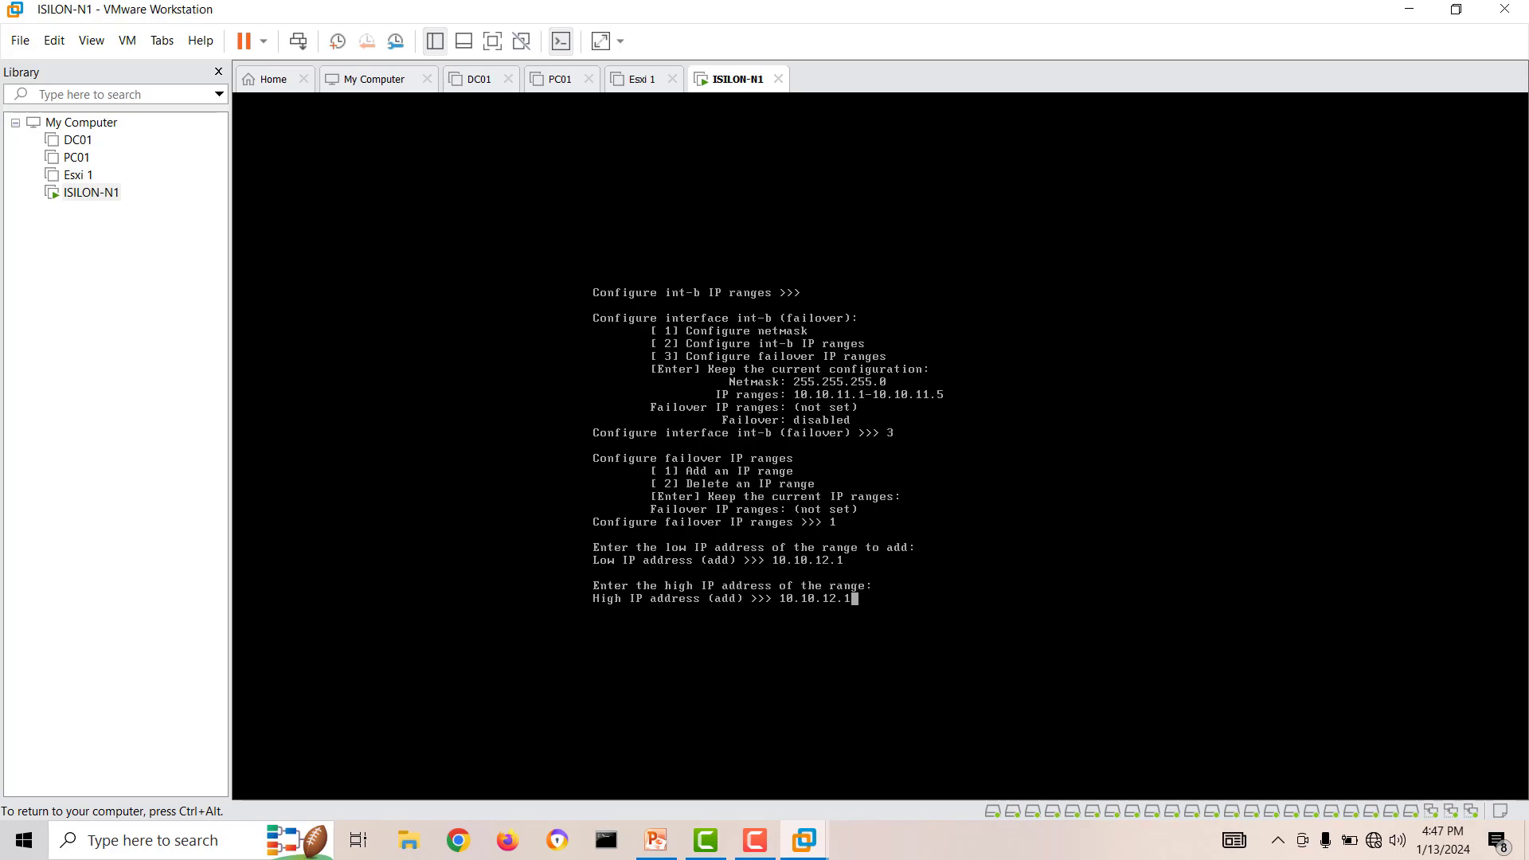
key(Return)
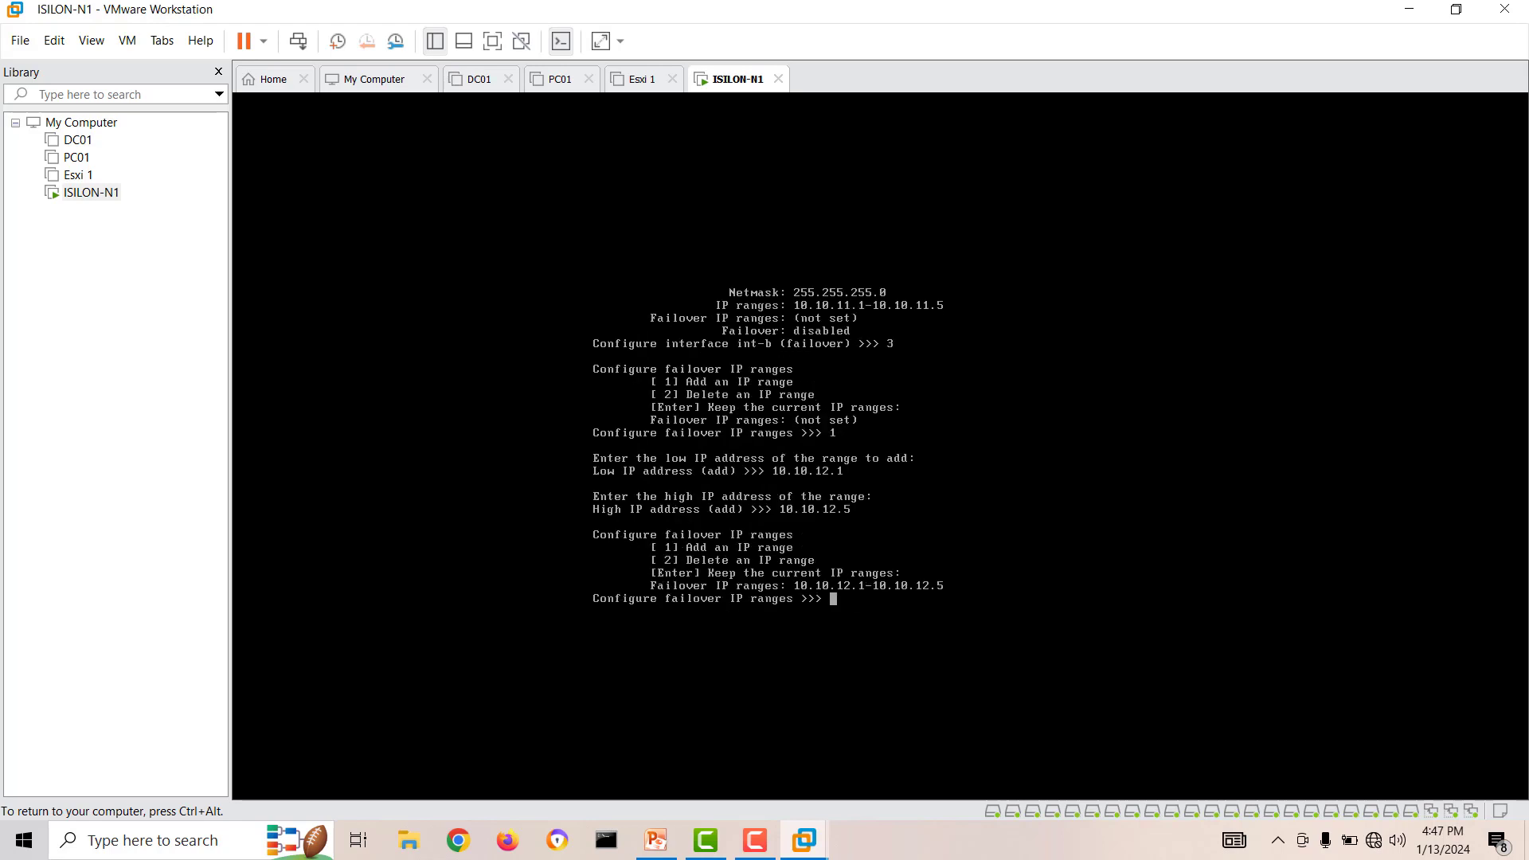
key(Return)
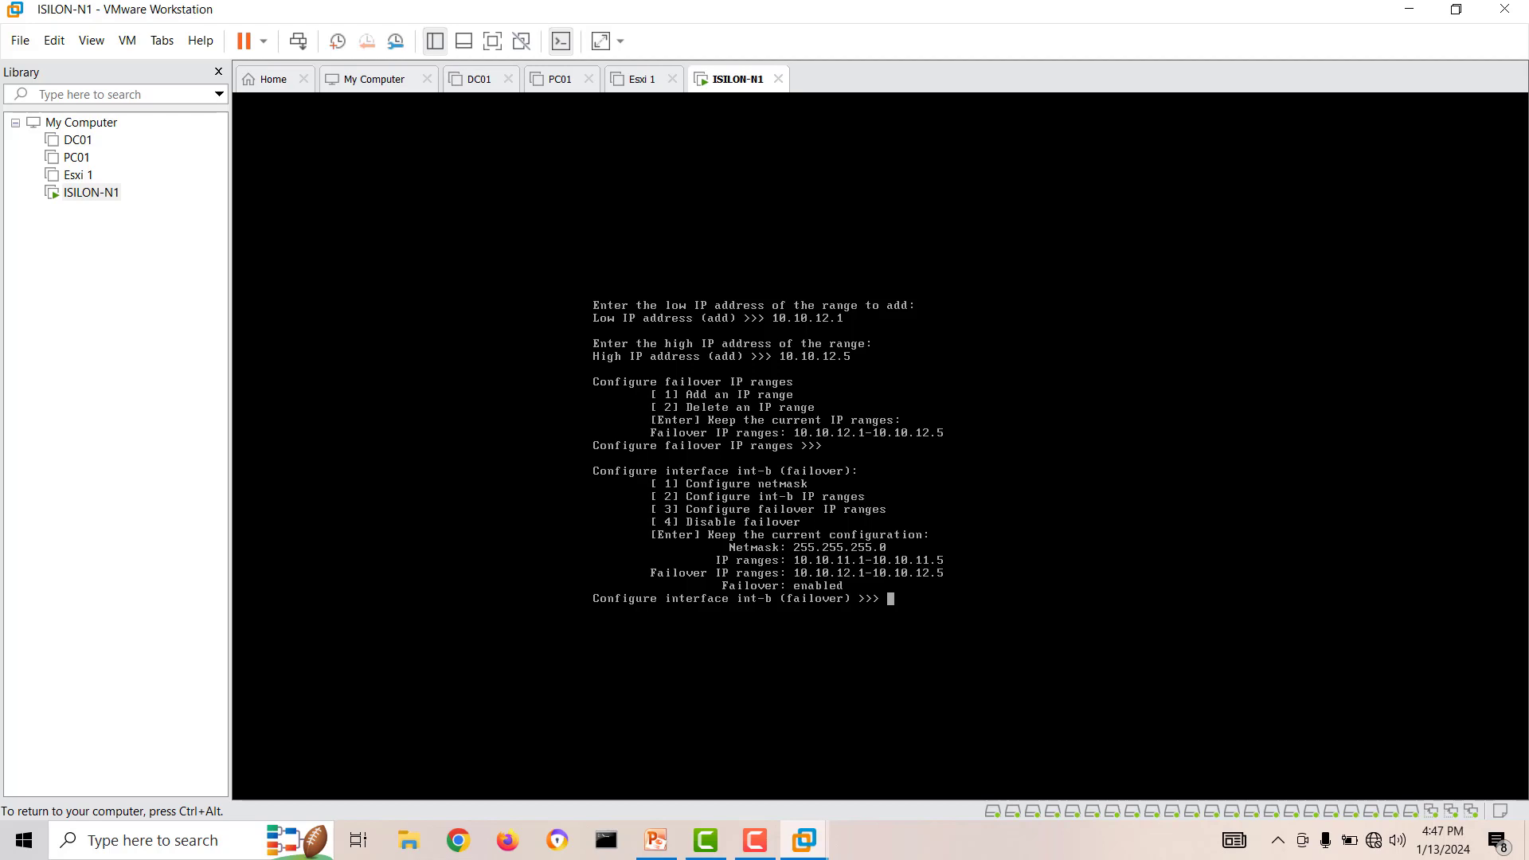
key(Return)
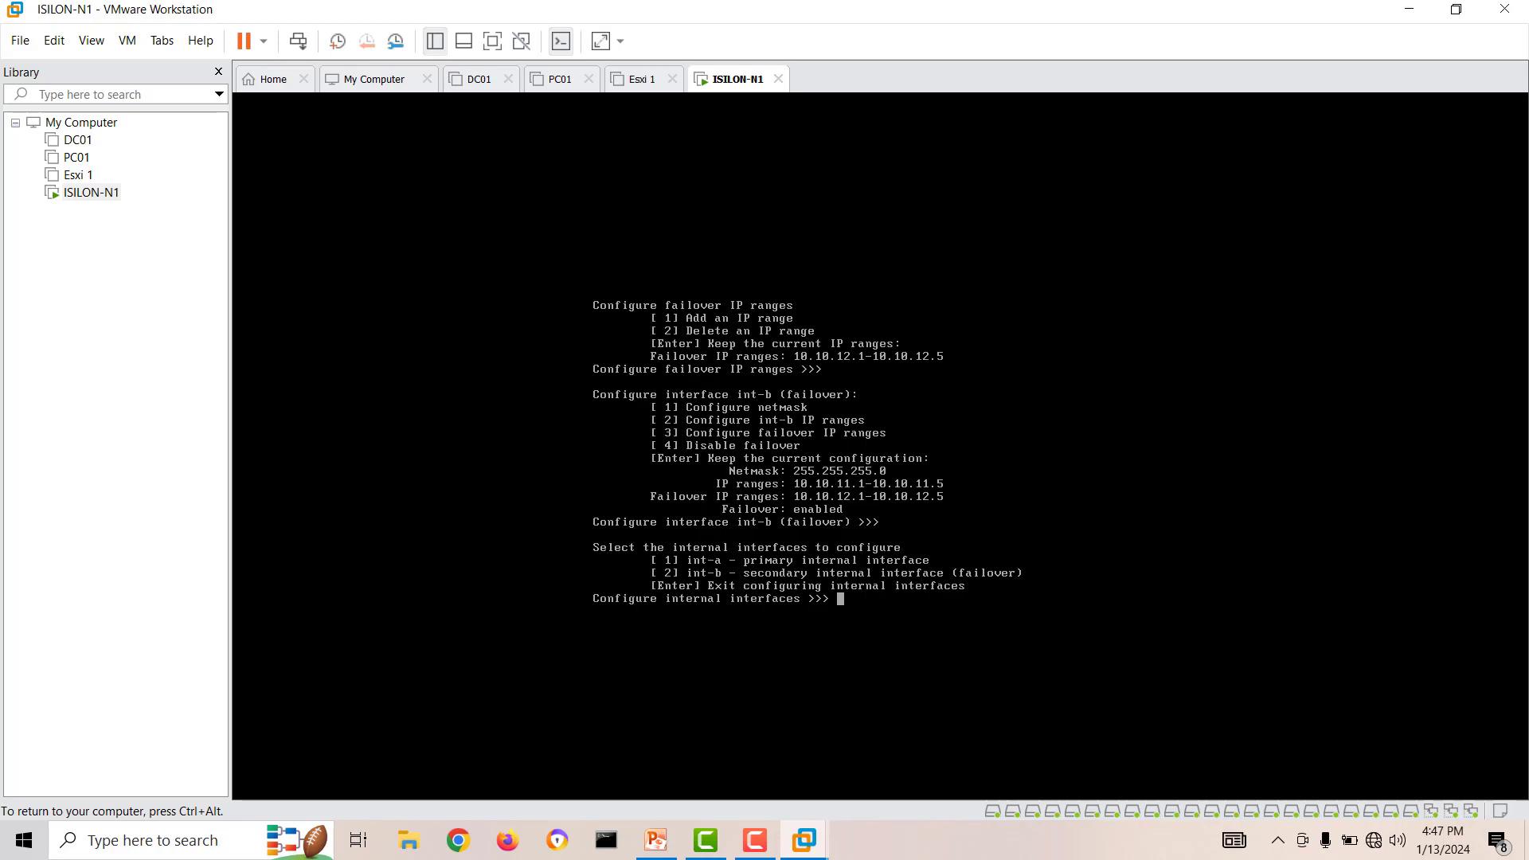
key(Return)
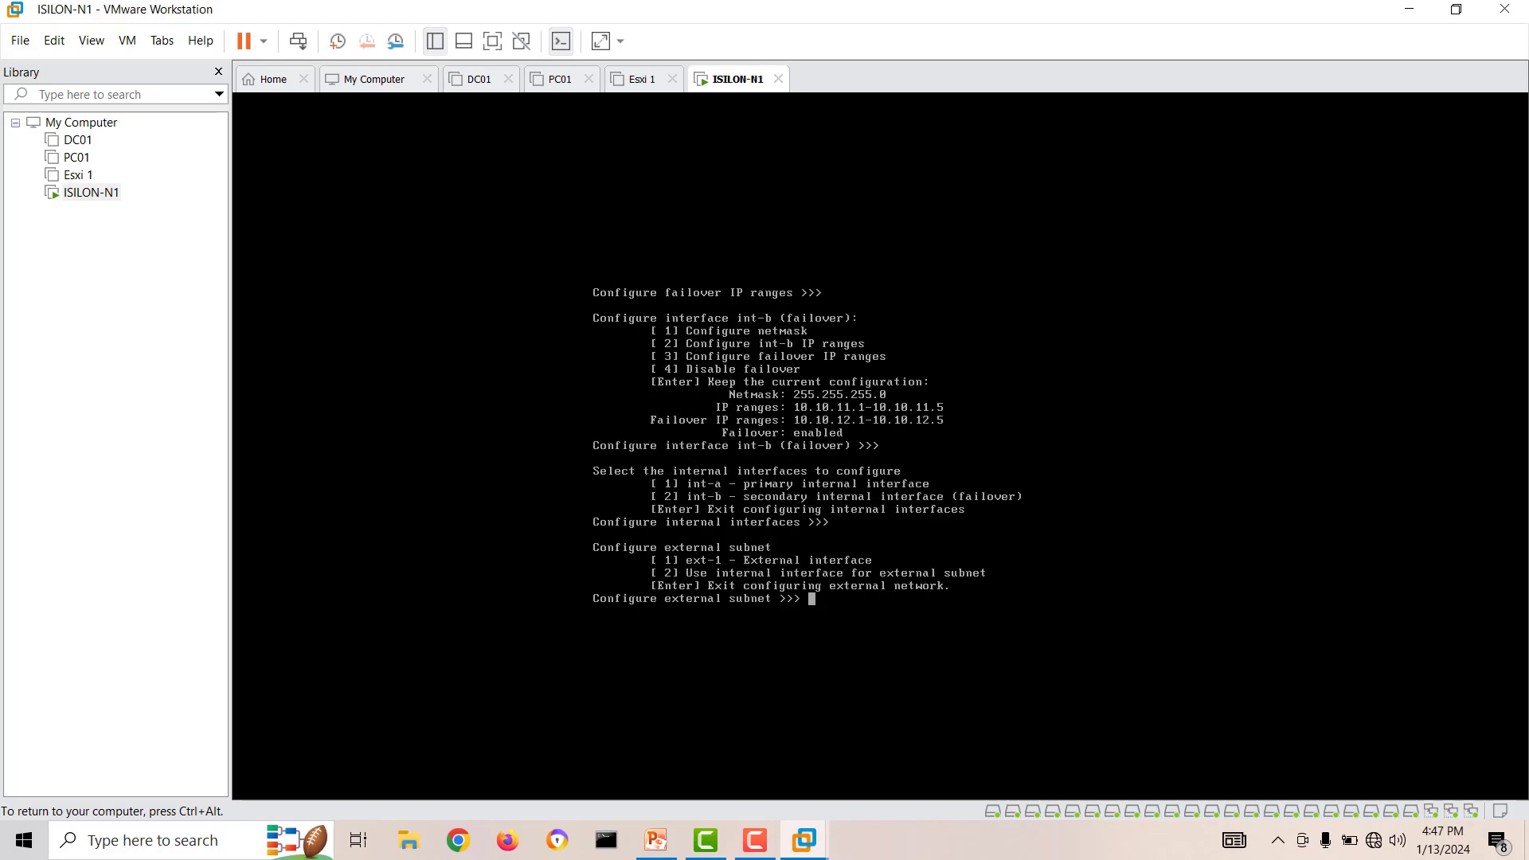
Select the external interface ext-1 and set its netmask to 255.255.255.0.
text(1)
key(Return)
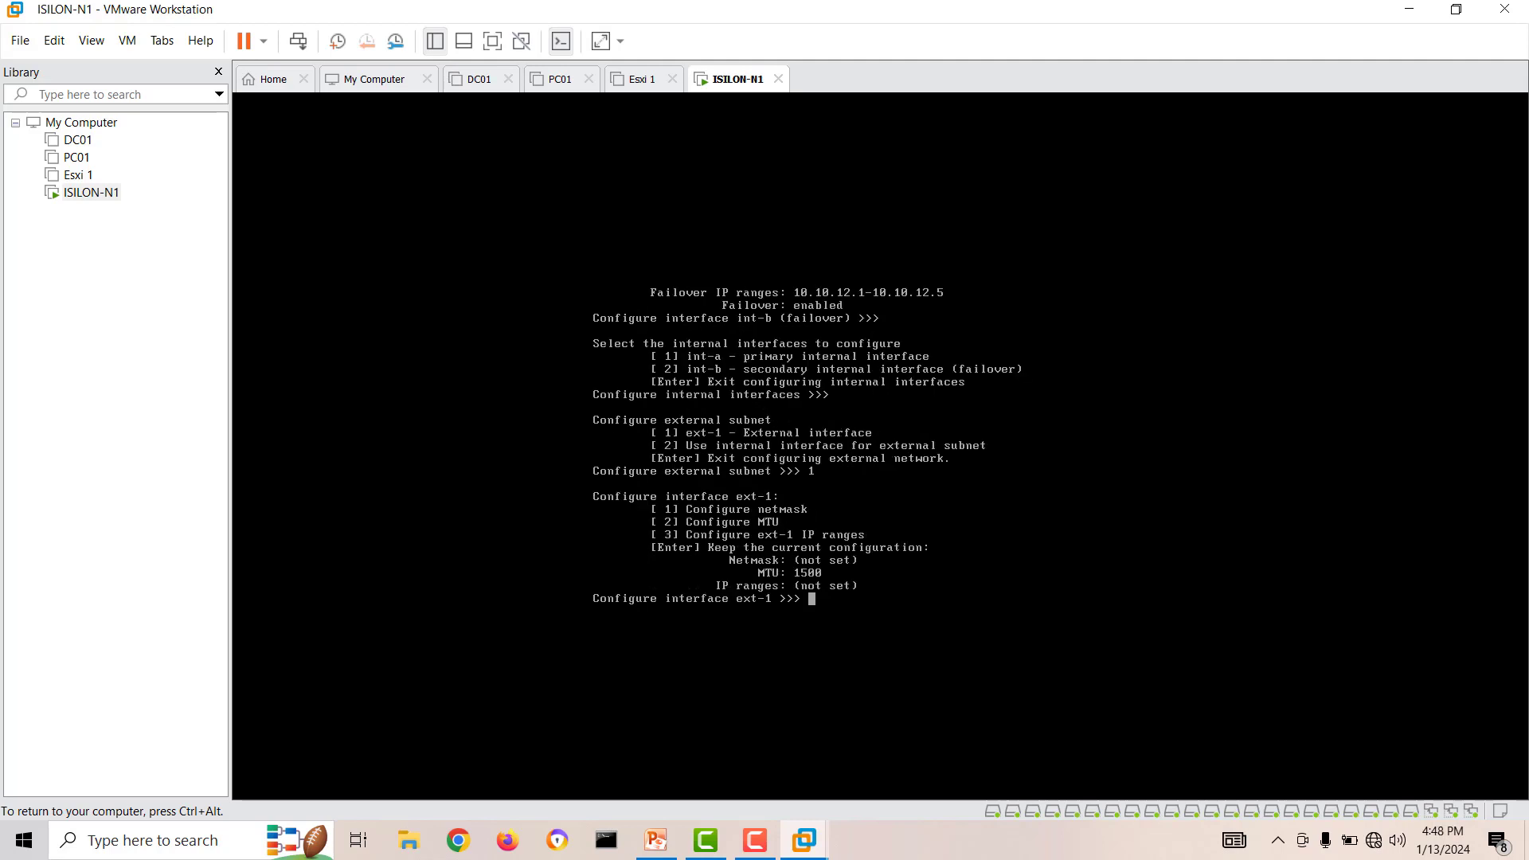
text(1)
key(Return)
text(2)
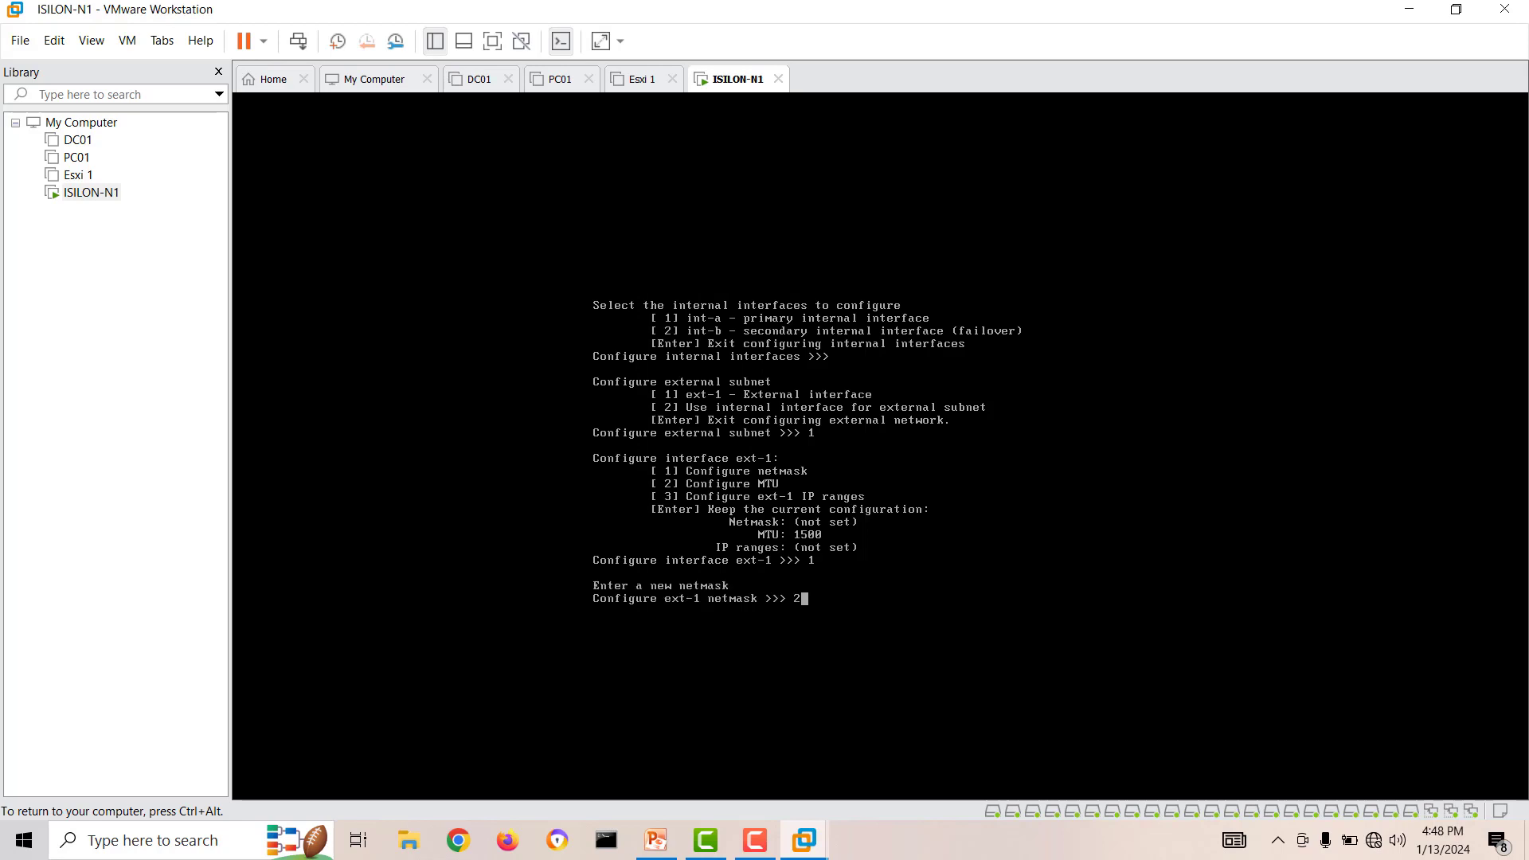
text(55.255.255.0)
key(Return)
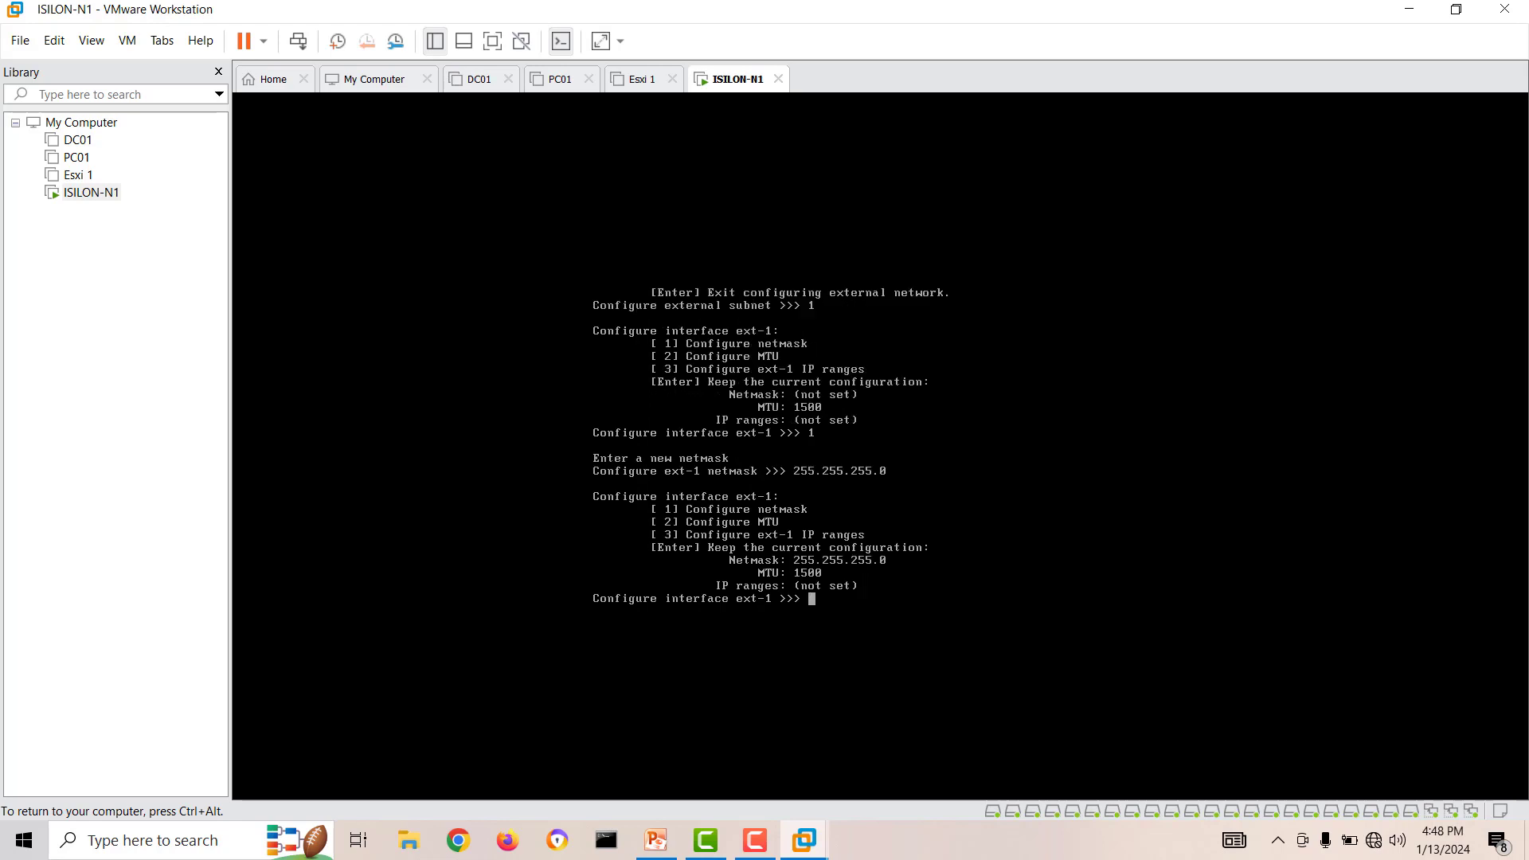
Add the IP range 192.168.20.50 to 192.168.20.55 to interface ext-1 and keep the interface configuration.
text(2)
key(BackSpace)
text(3)
key(Return)
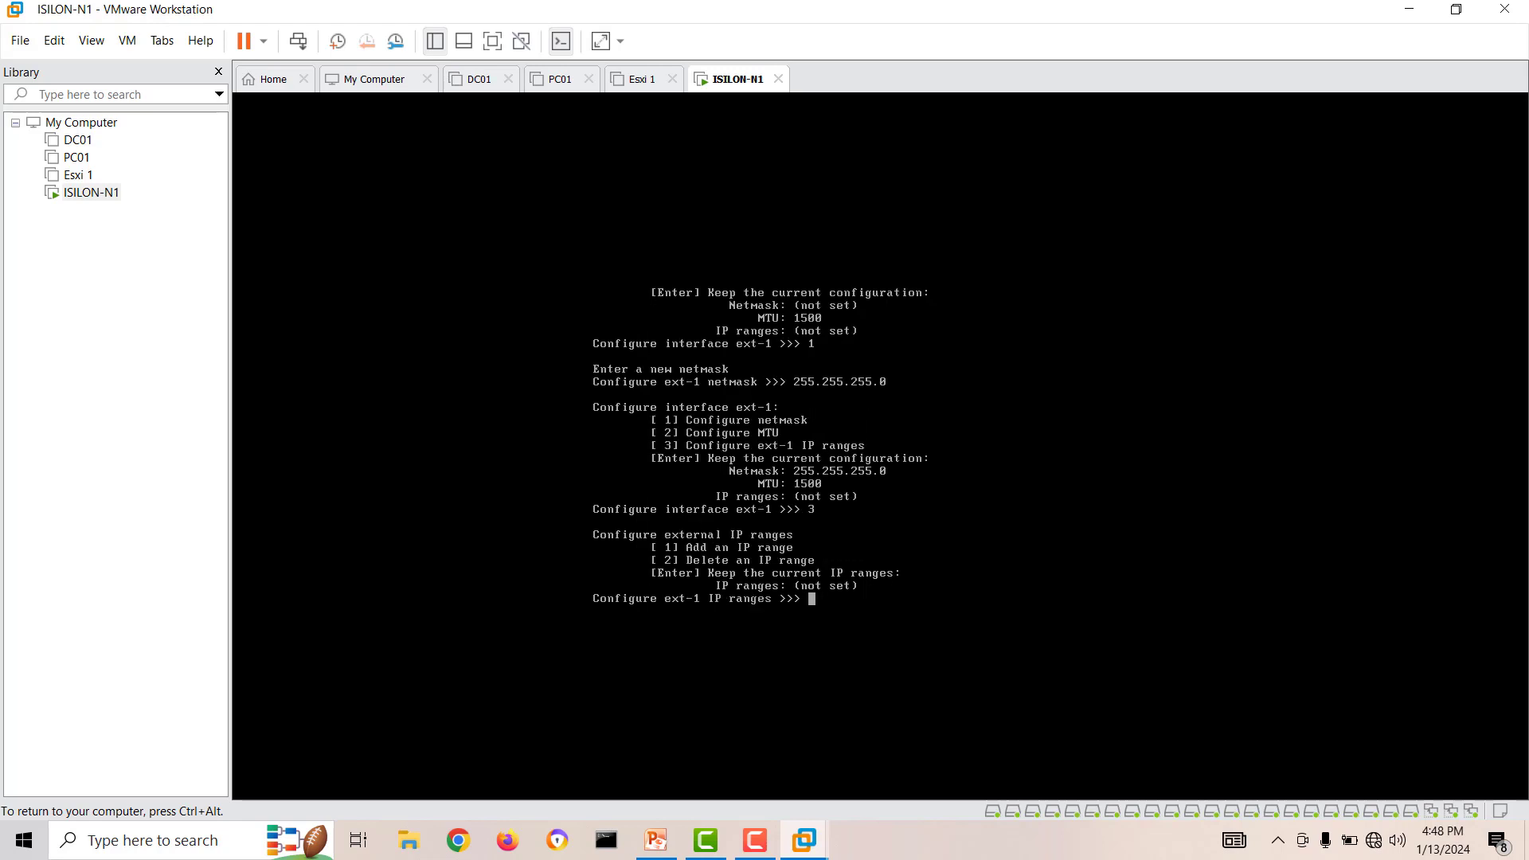
text(1)
key(Return)
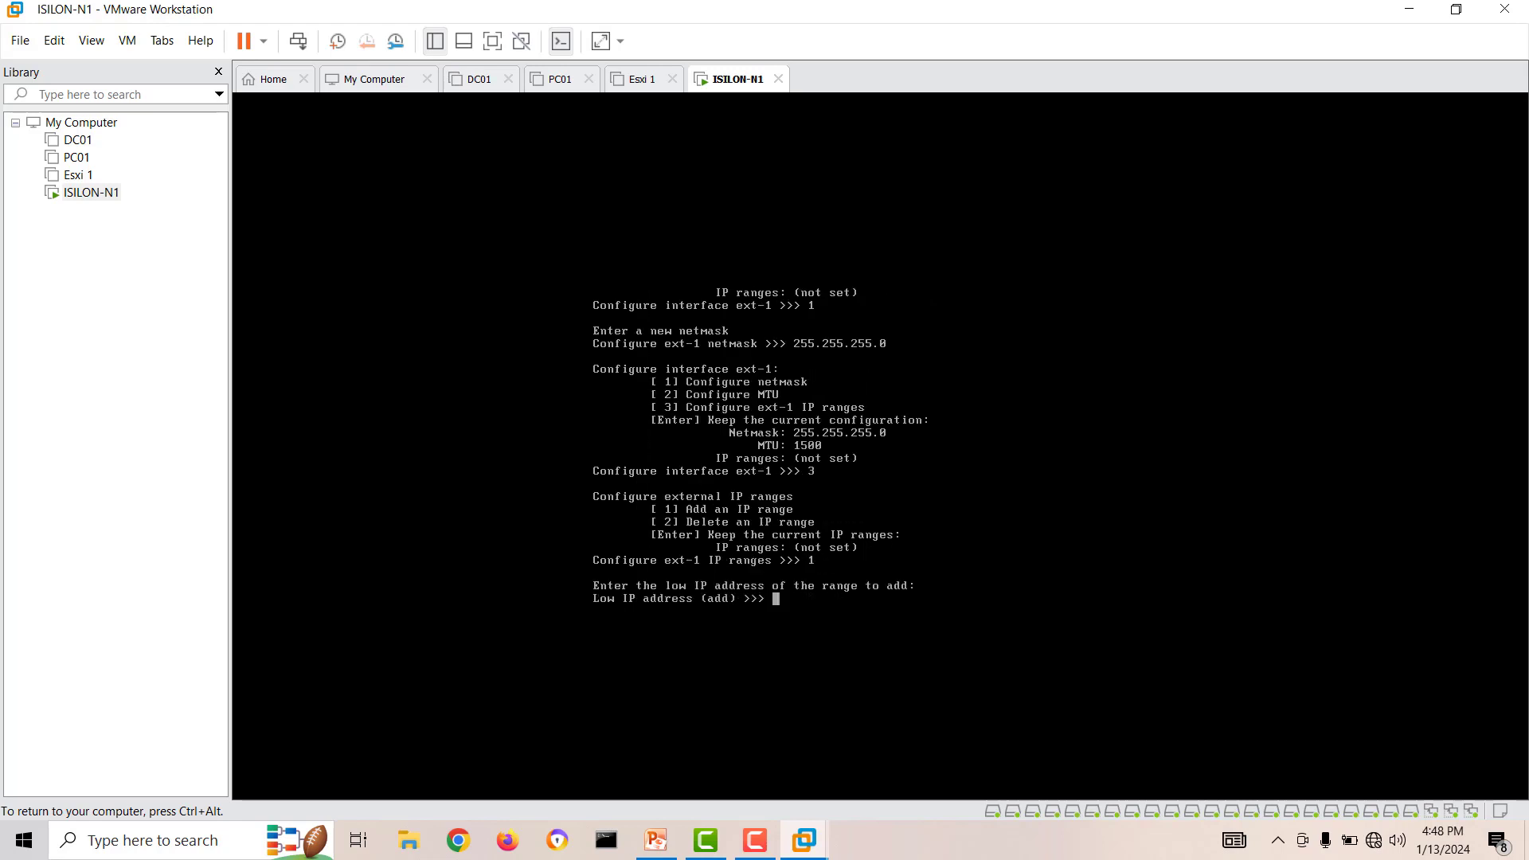
text(192.168.20.)
text(50)
key(Return)
key(BackSpace)
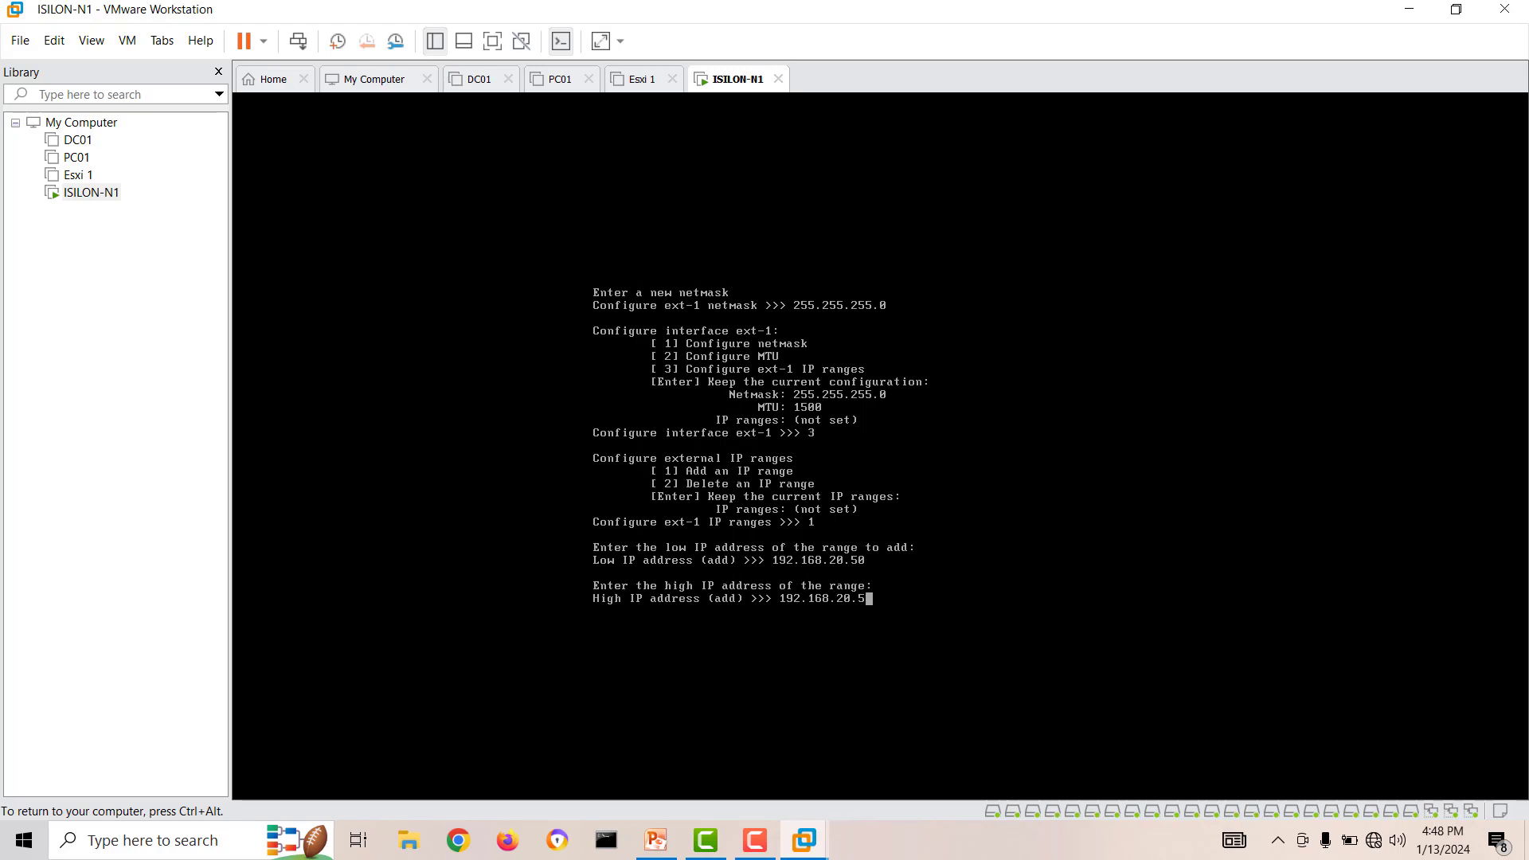
text(5)
key(Return)
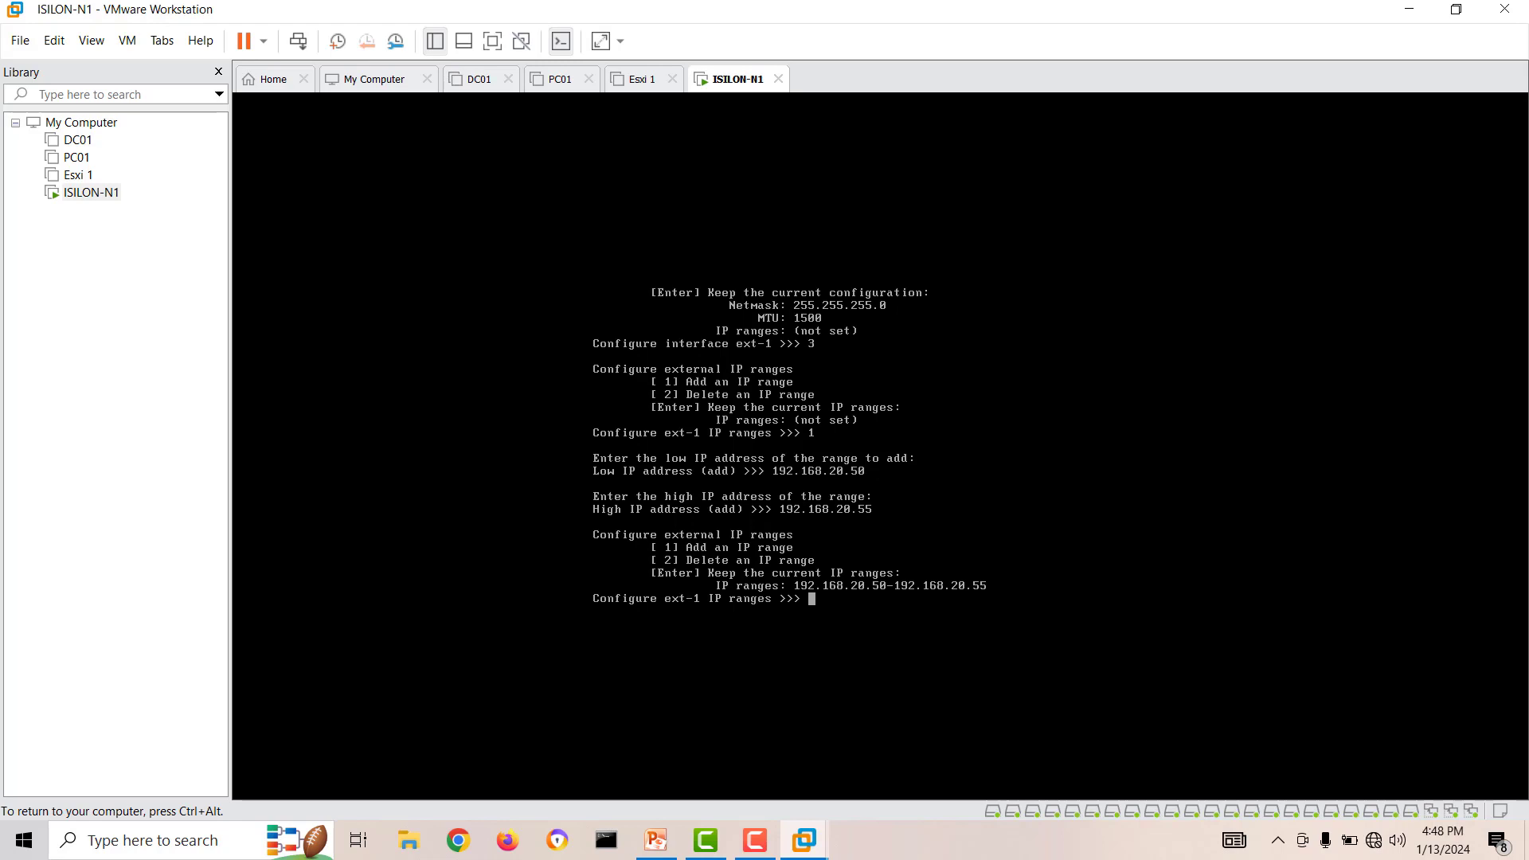
key(Return)
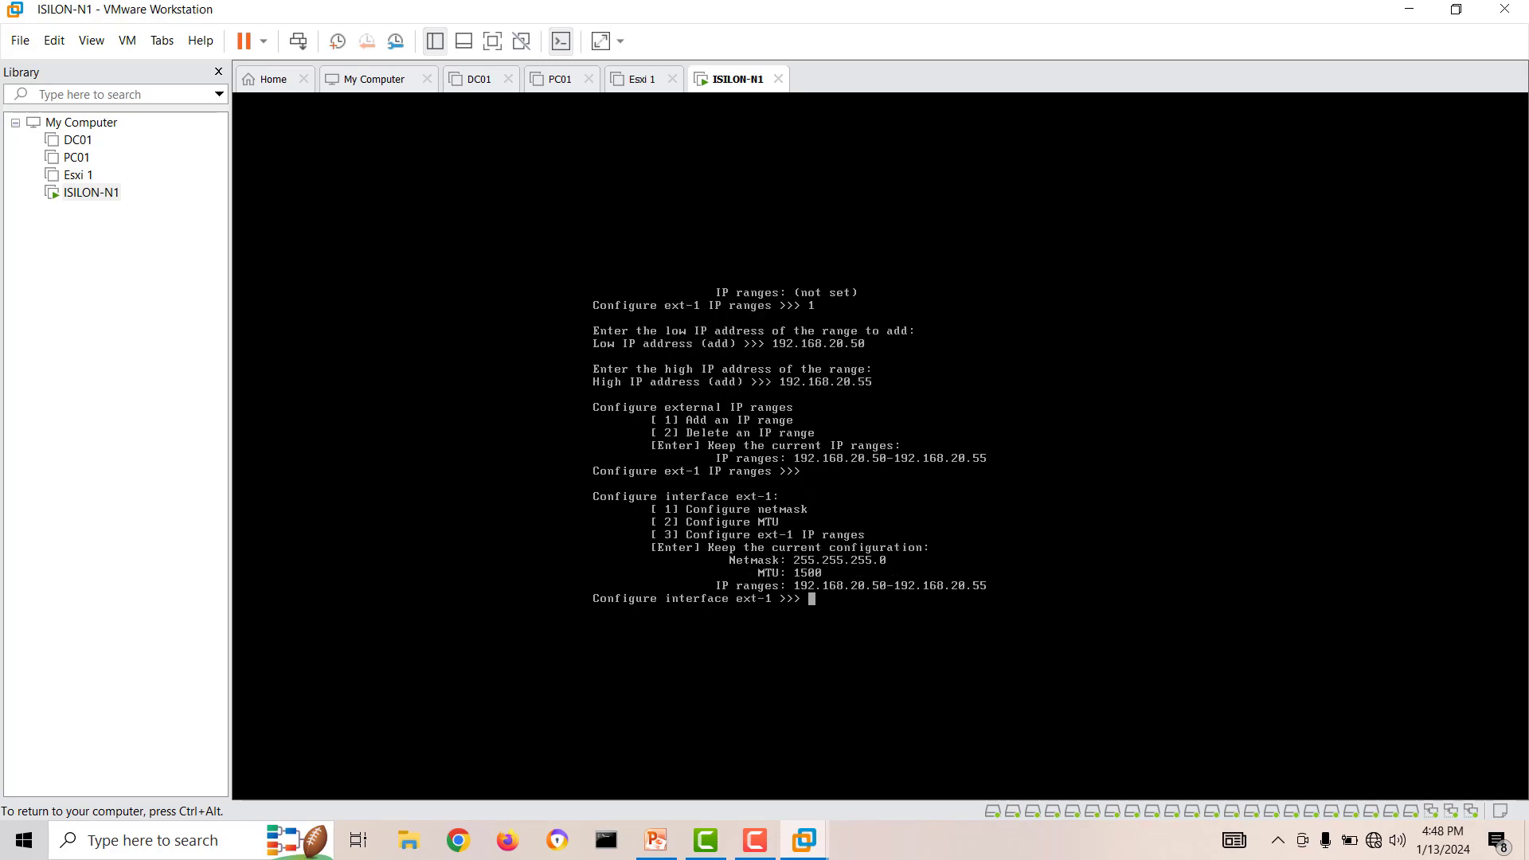
key(Return)
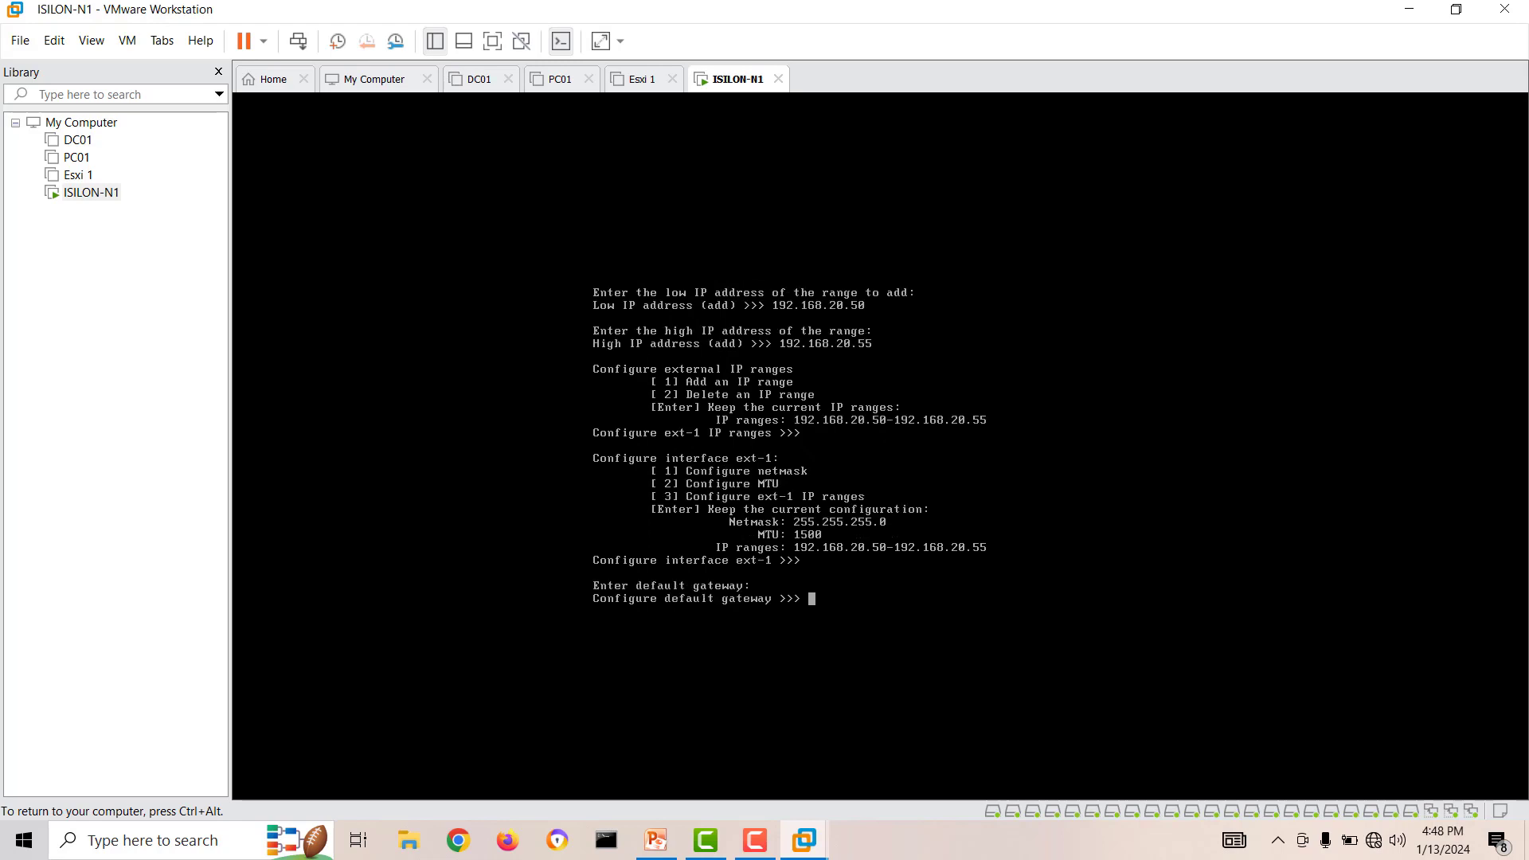
Set the default gateway of the external network to 192.168.20.1.
text(192.168.20.1)
key(Return)
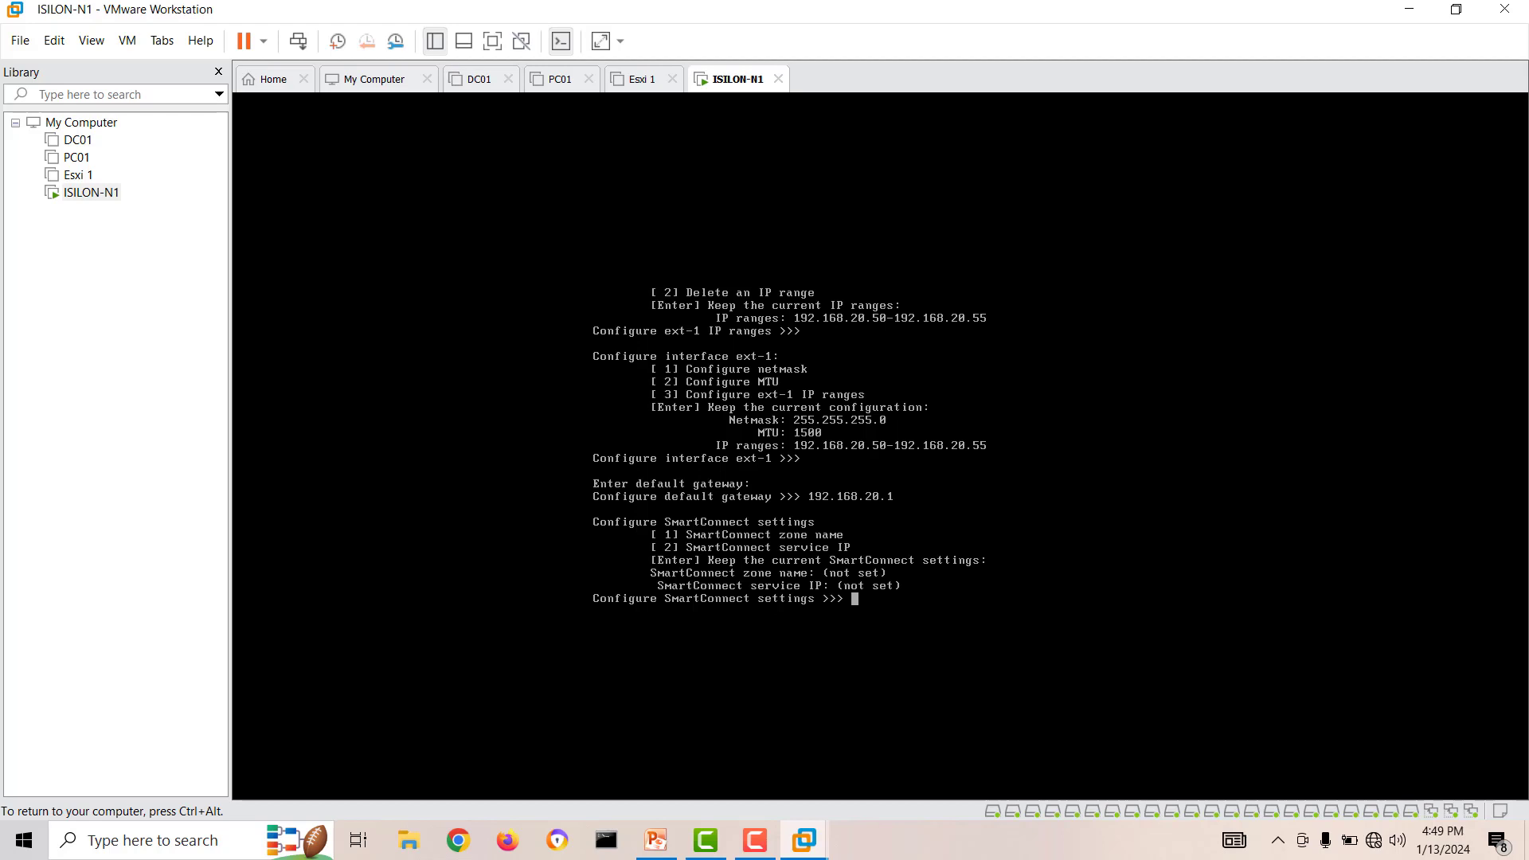
Set the SmartConnect zone name to isilon01.
text(1)
key(Return)
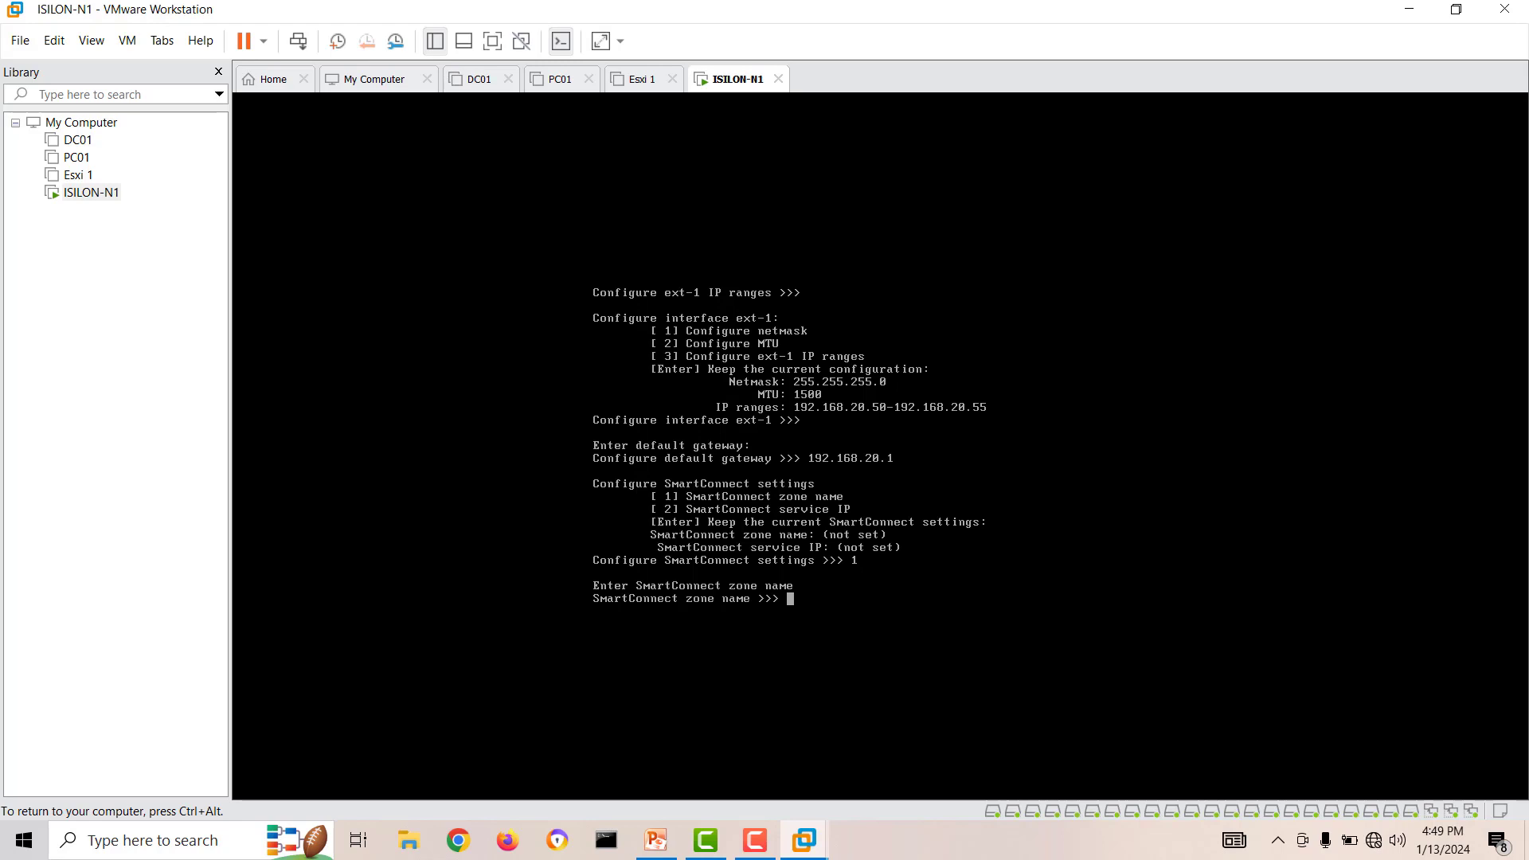
text(isilon01)
key(Return)
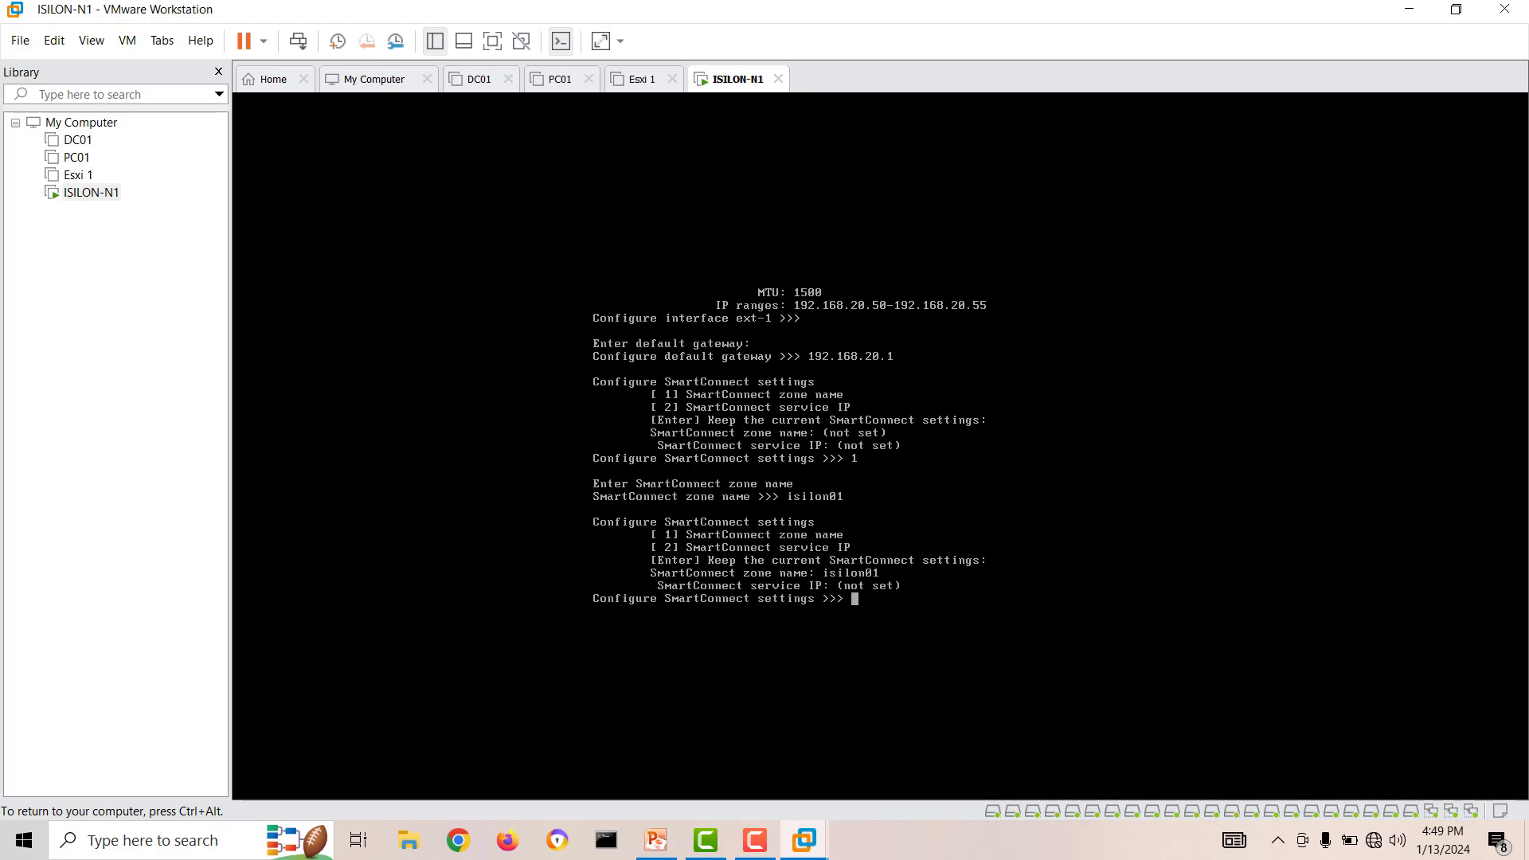
Set the SmartConnect service IP to 192.168.20.56 and keep the SmartConnect settings.
text(2)
key(Return)
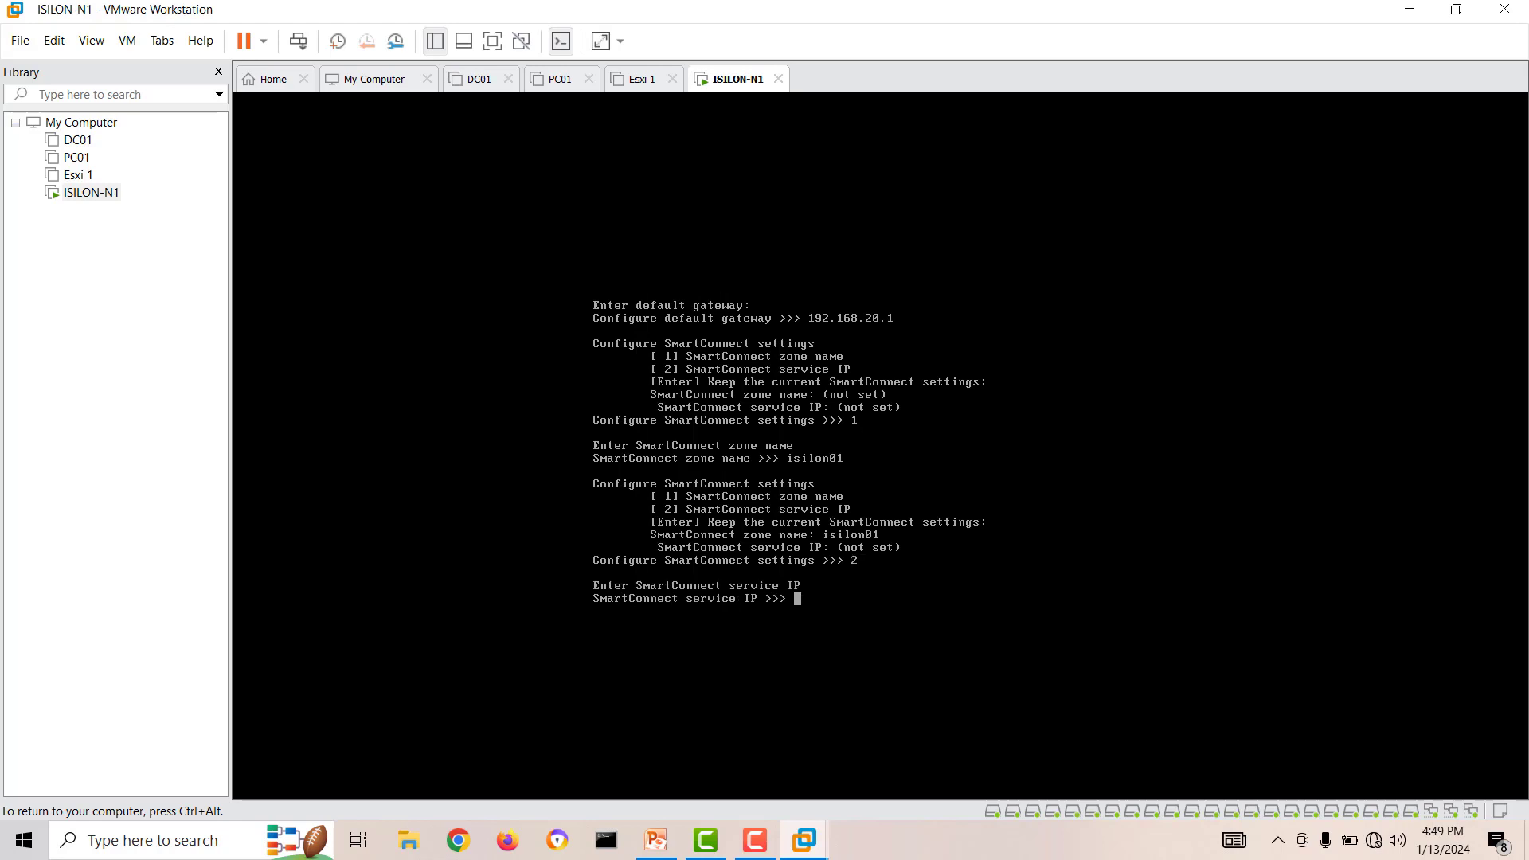
text(192.168.20.56)
key(Return)
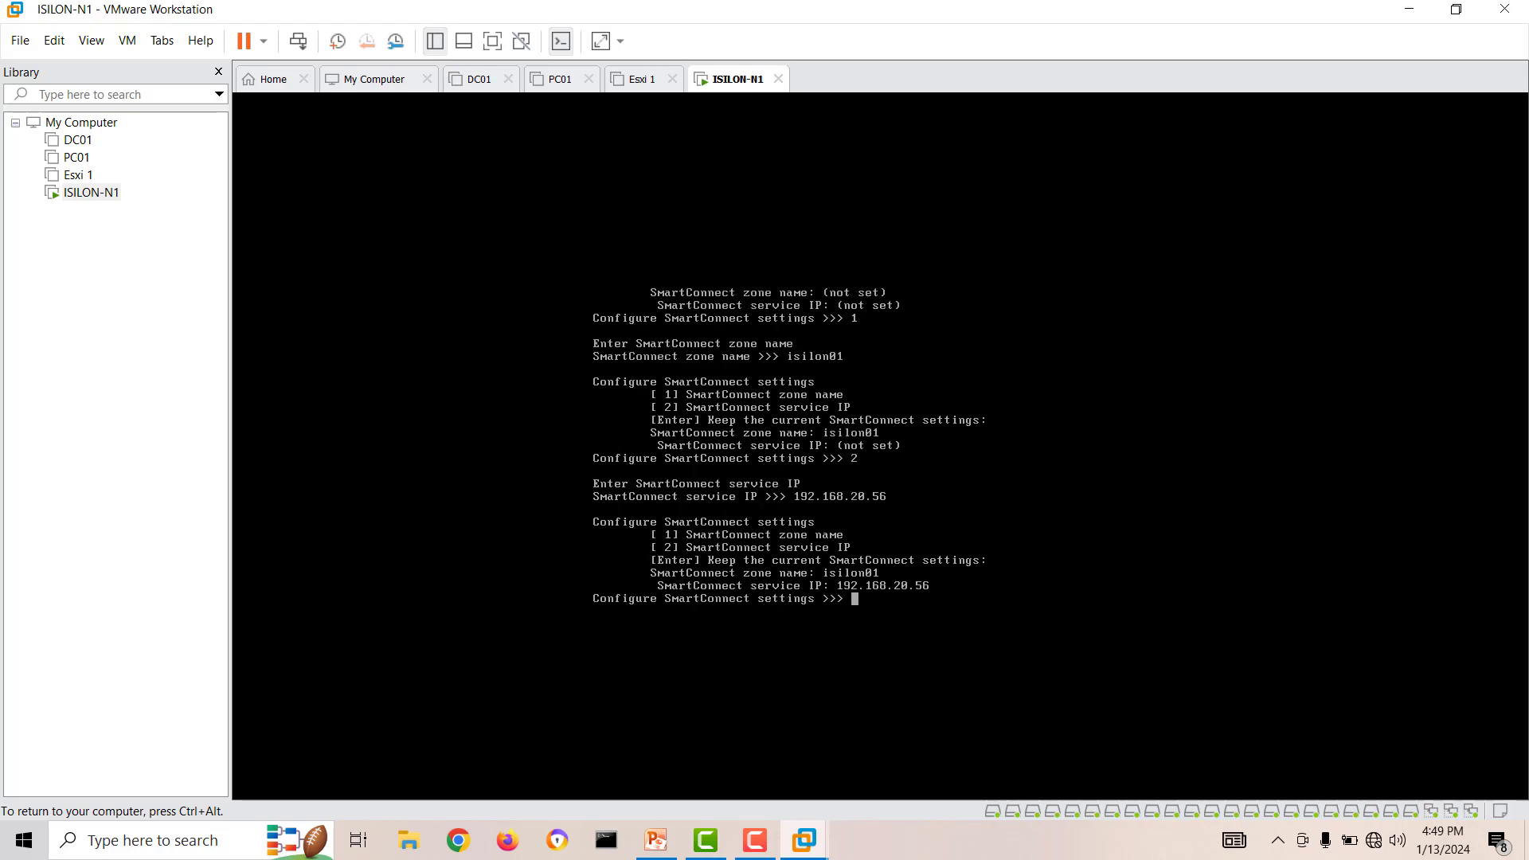
key(Return)
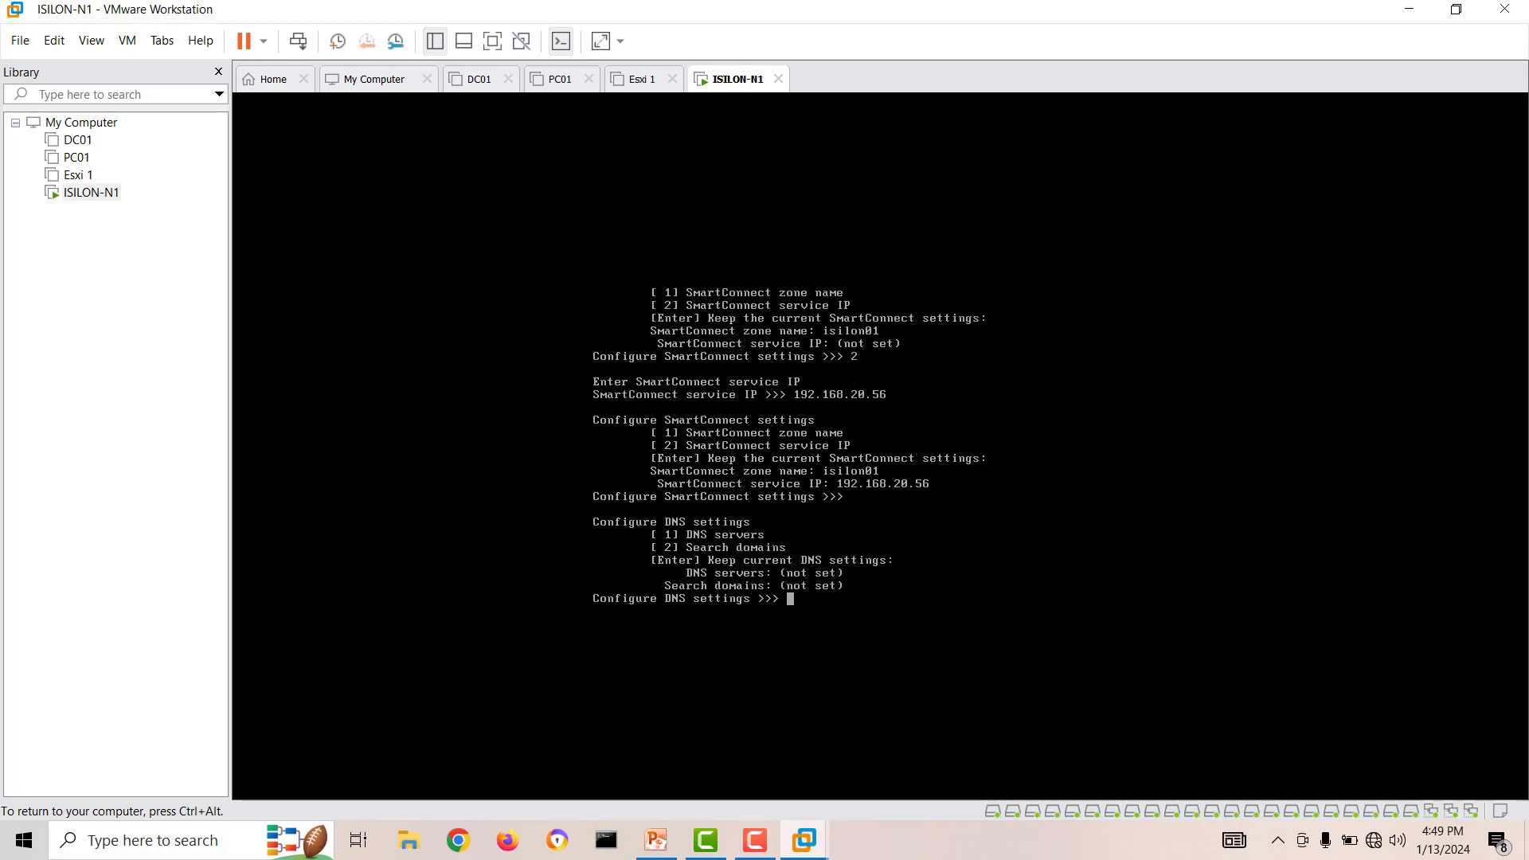
Set the DNS server to 192.168.20.2 without search domains and exit the external network configuration.
text(1)
key(Return)
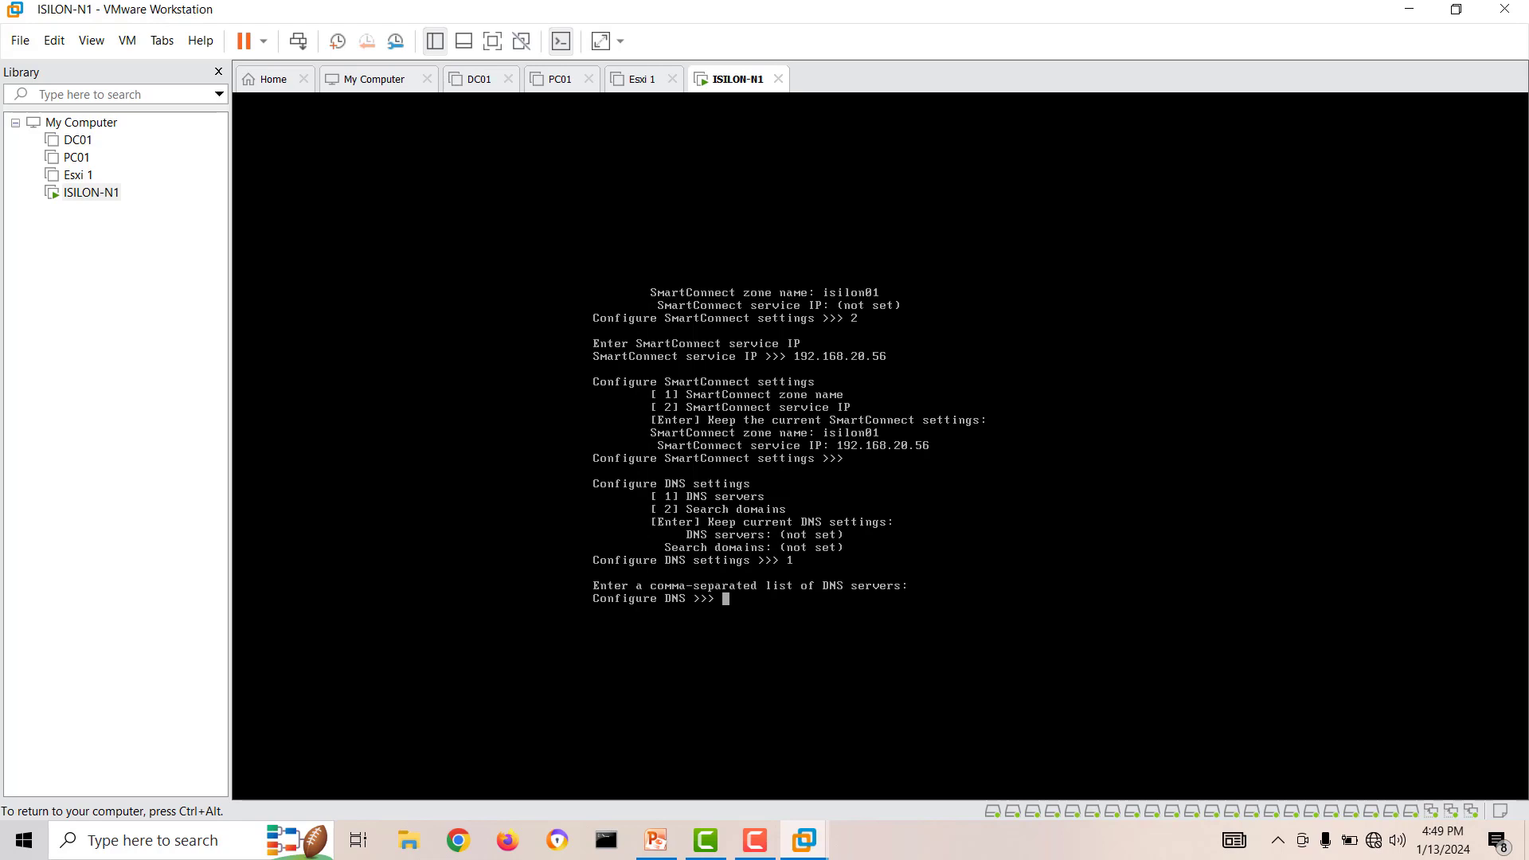
text(192.168.20.2)
key(Return)
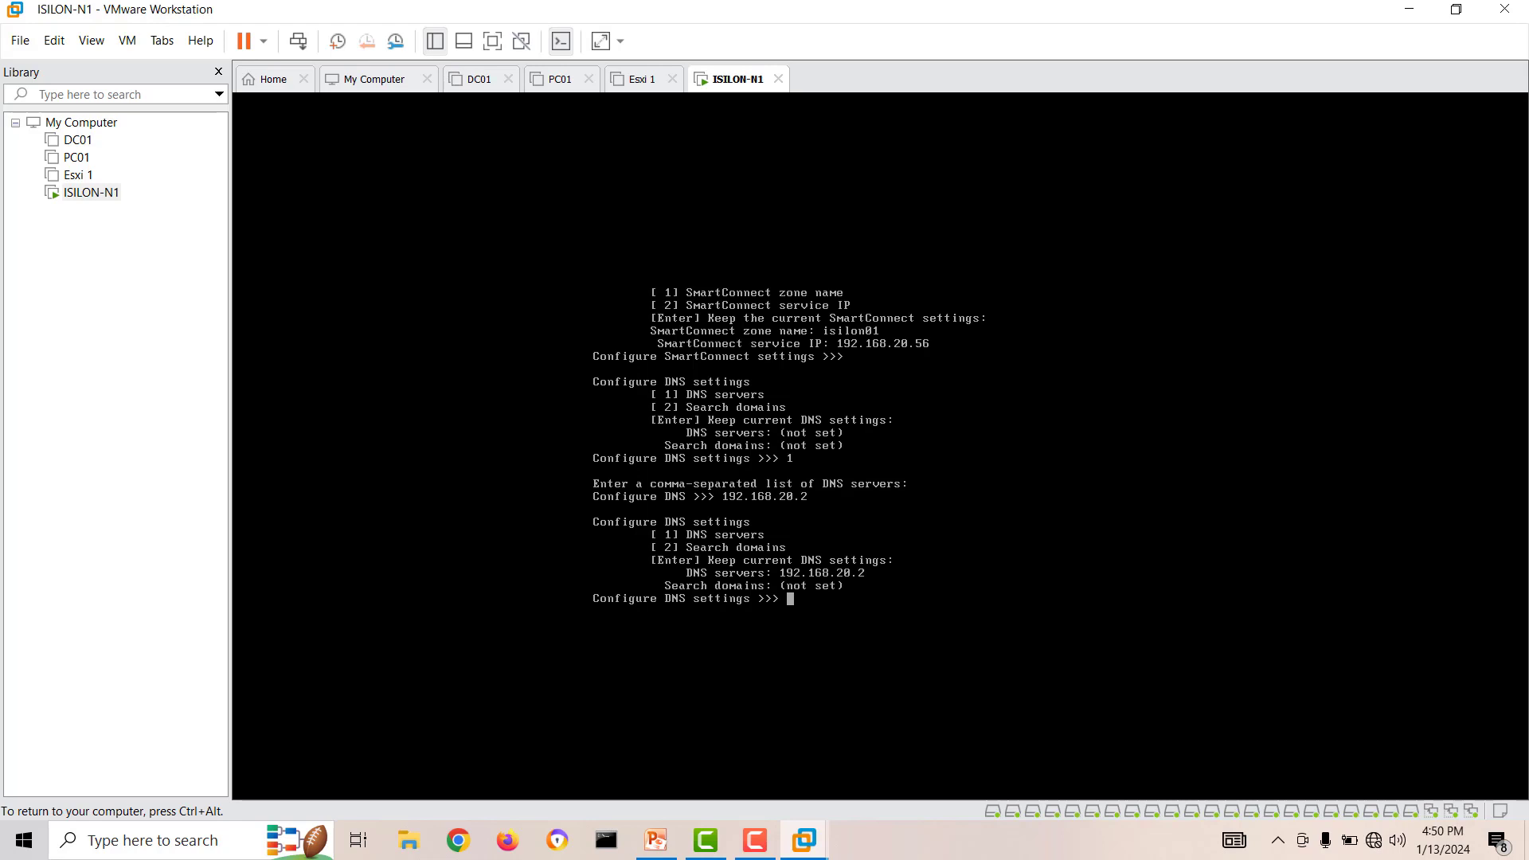
key(Return)
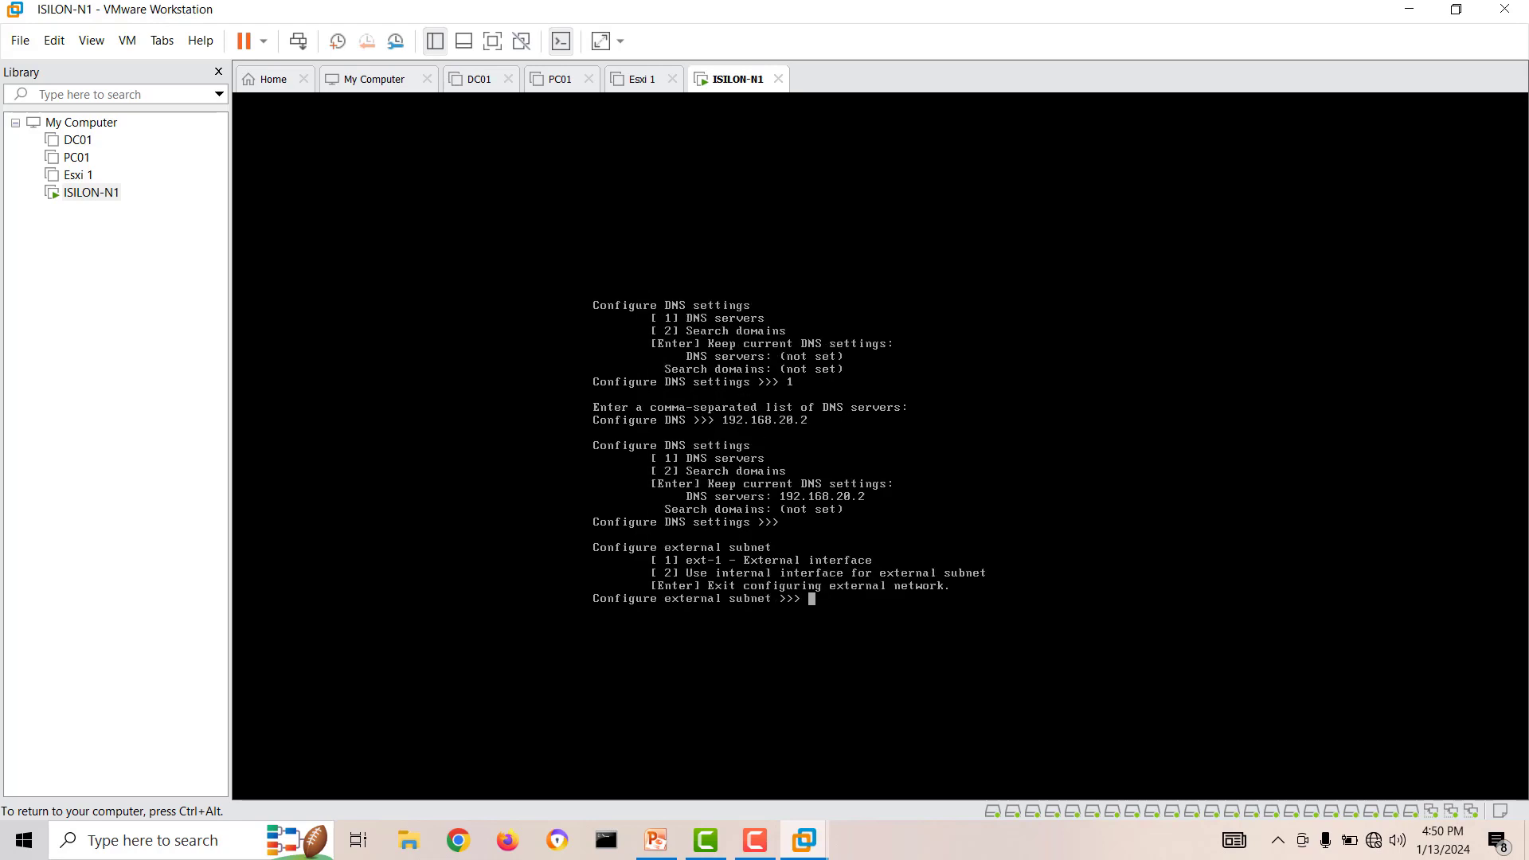
key(Return)
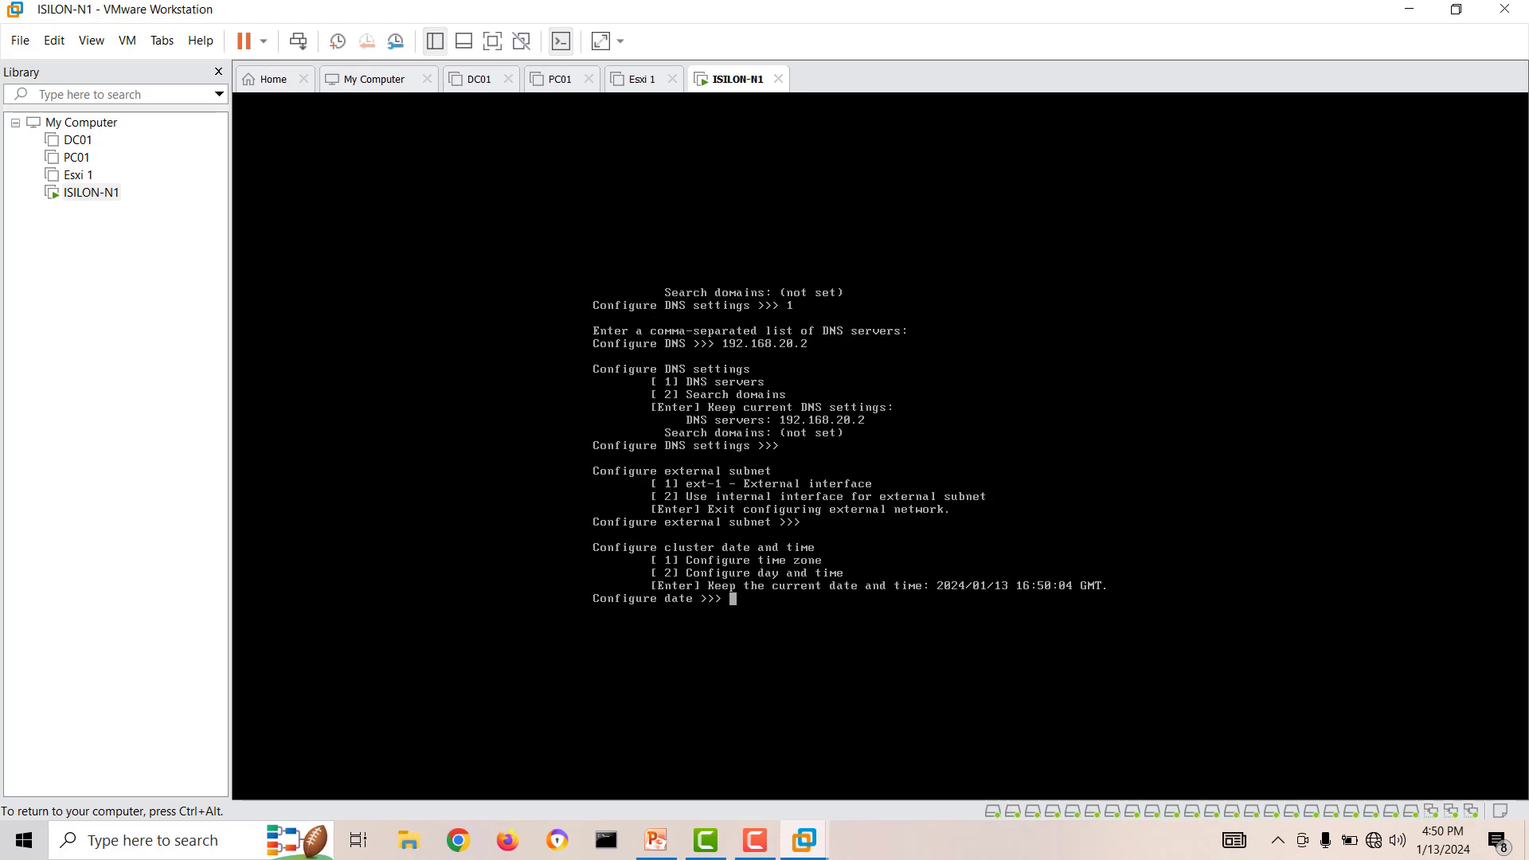
Keep the current date and time, choose the Manual cluster join mode and commit the configuration changes with yes.
key(Return)
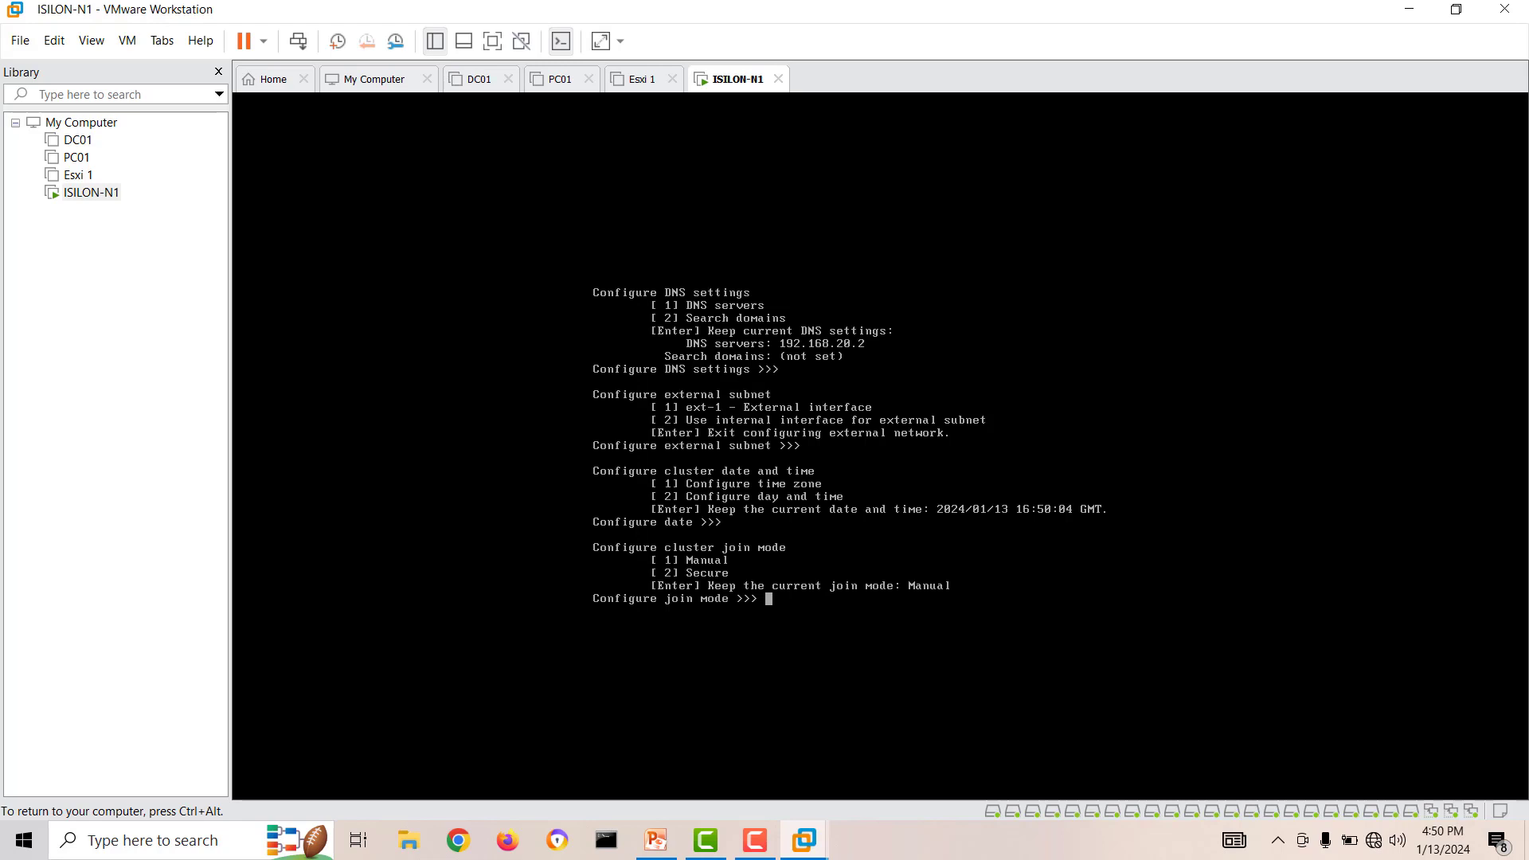
text(1)
key(Return)
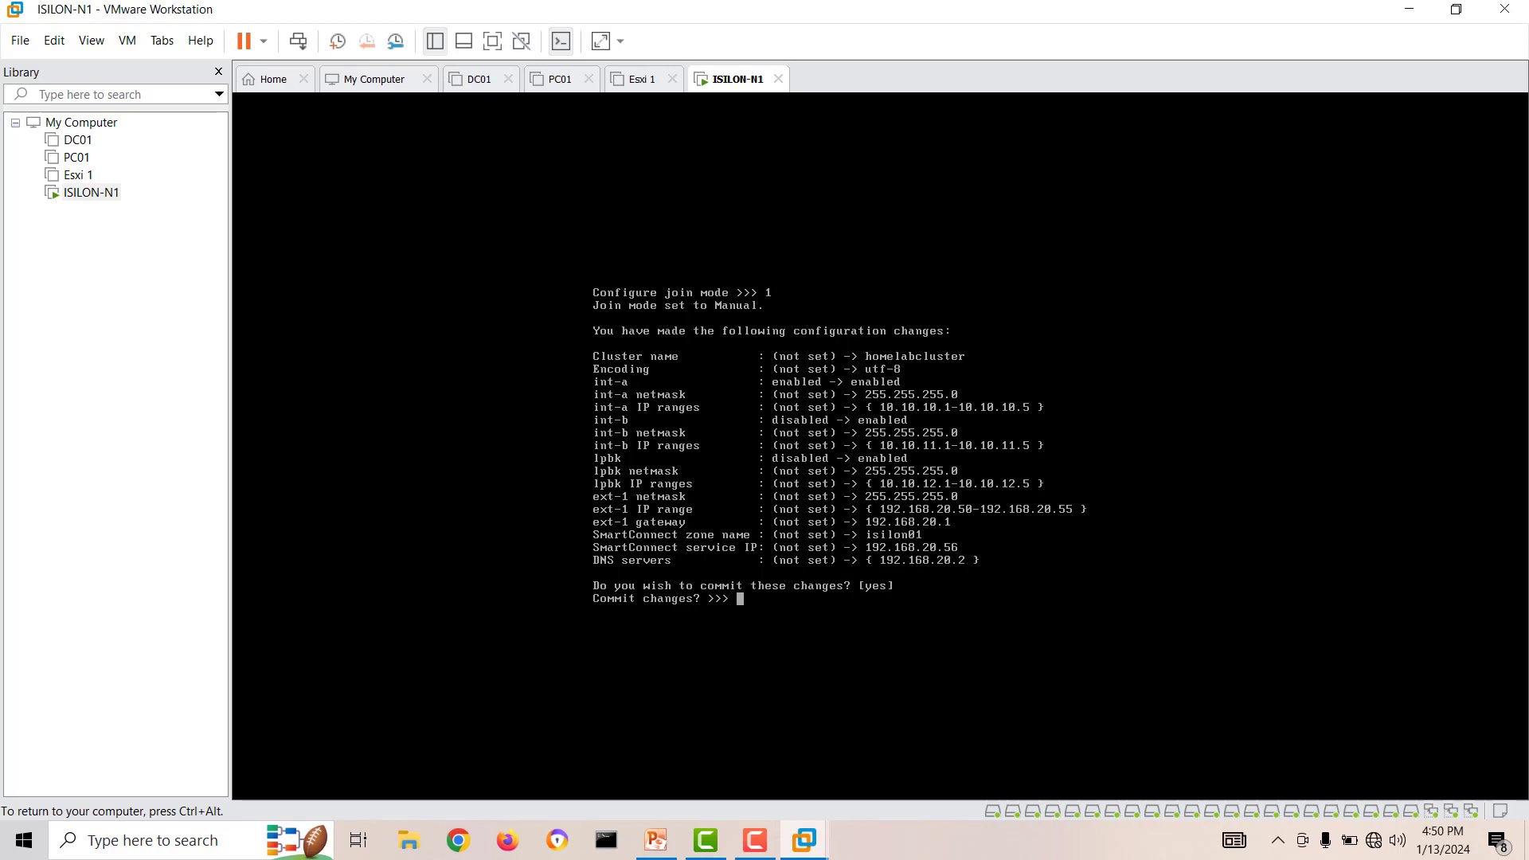
text(yes)
key(Return)
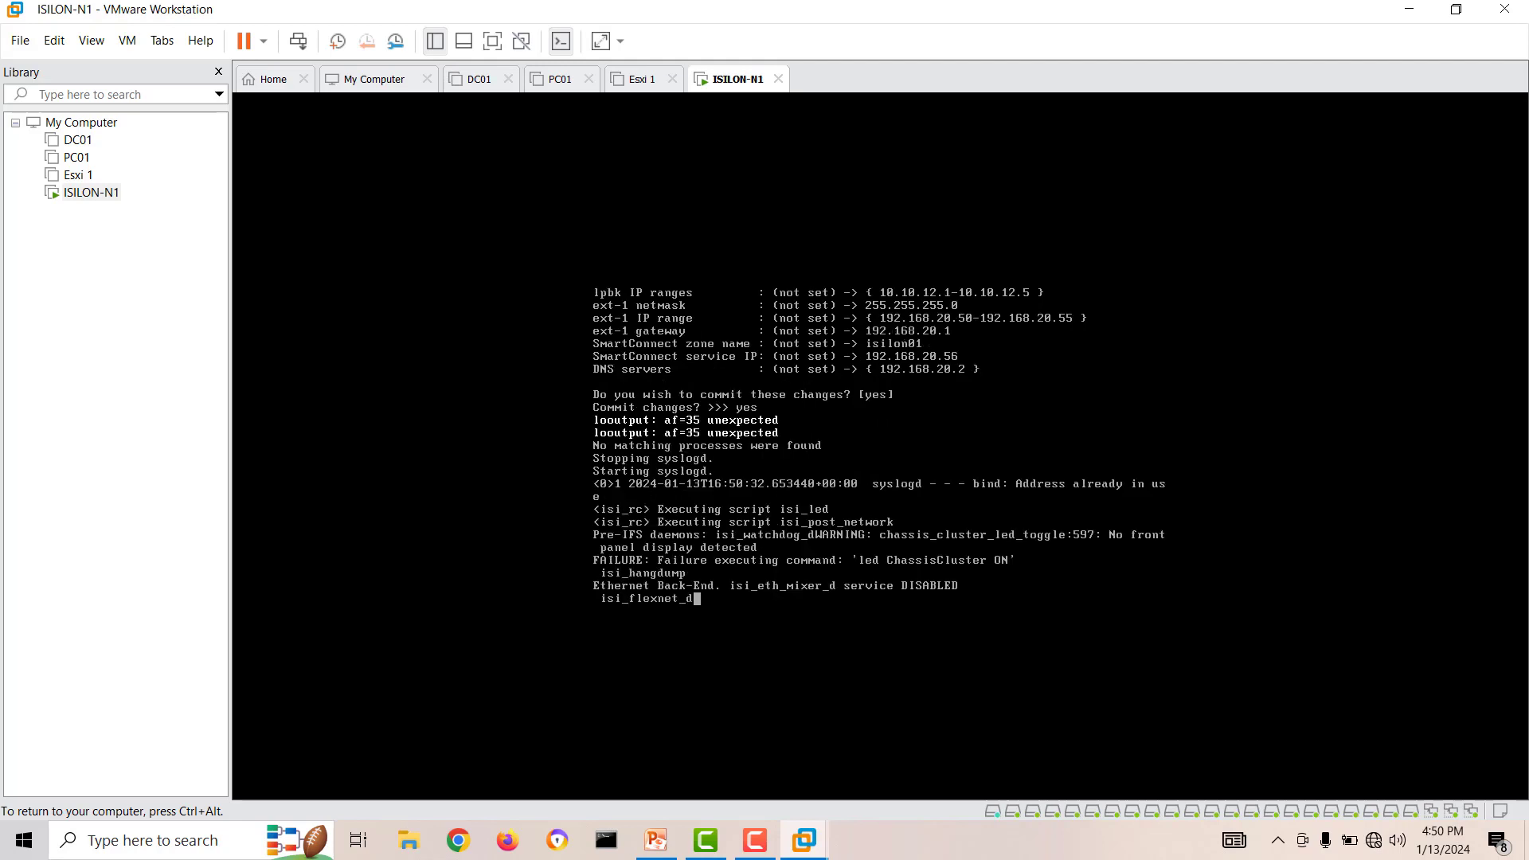
Release the virtual machine's input, switch to the host's Command Prompt and start a continuous ping to 192.168.20.50.
key(ctrl+alt)
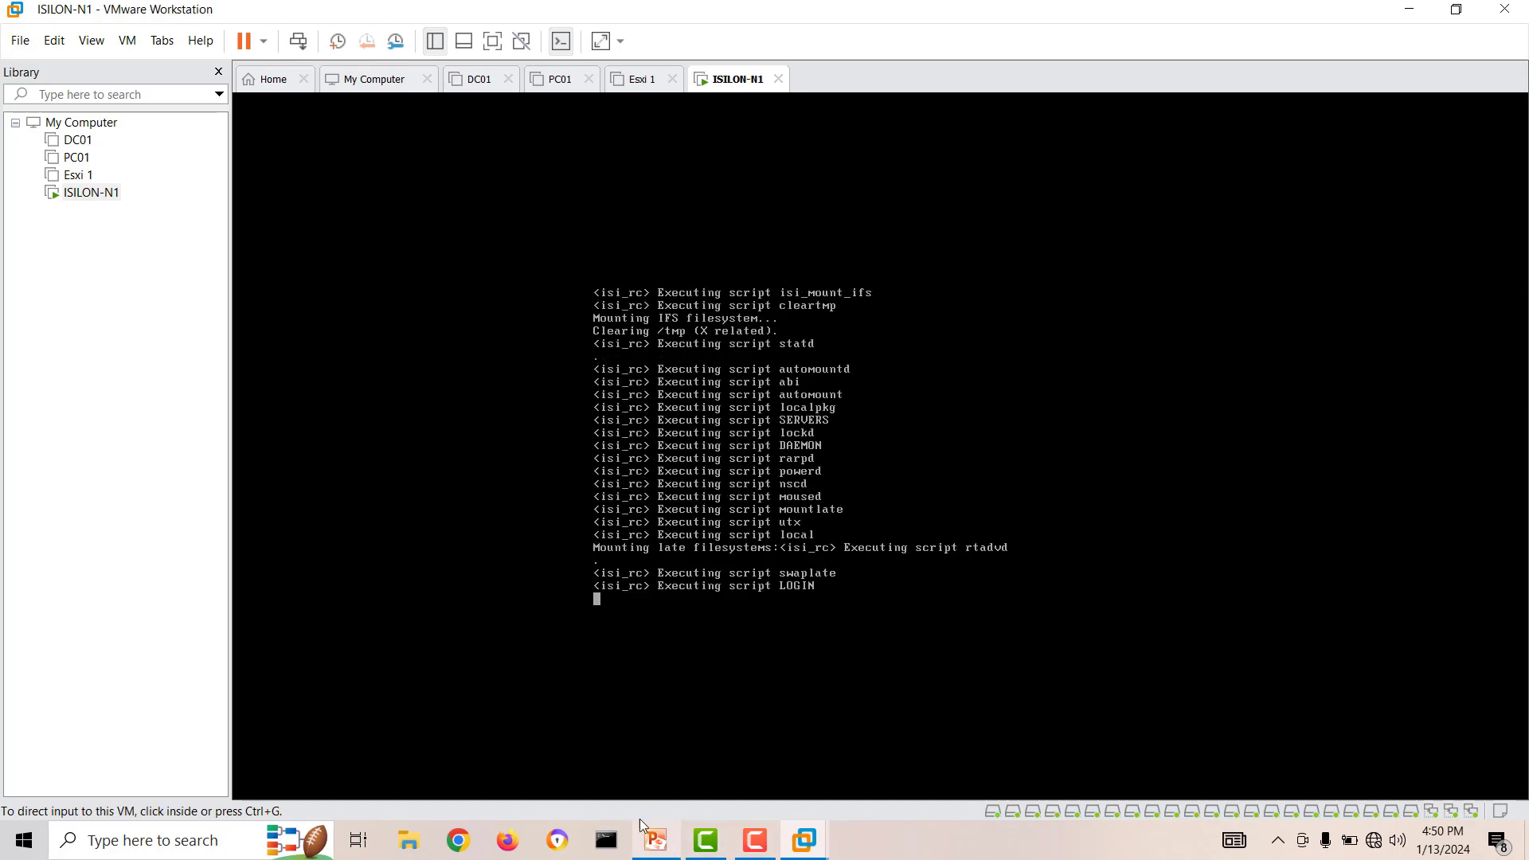
click(607, 840)
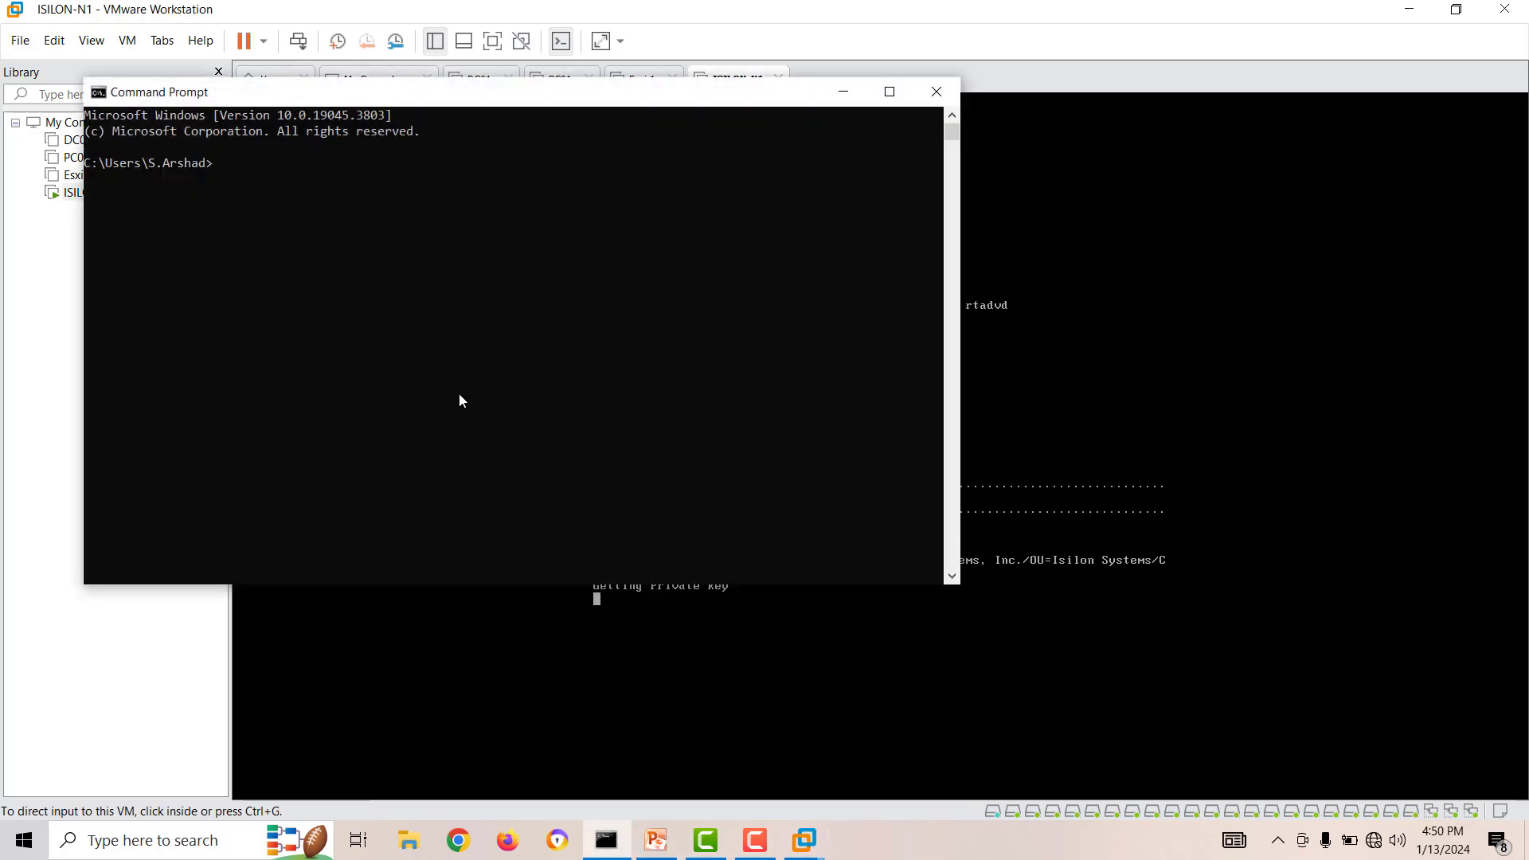
text(ping 192)
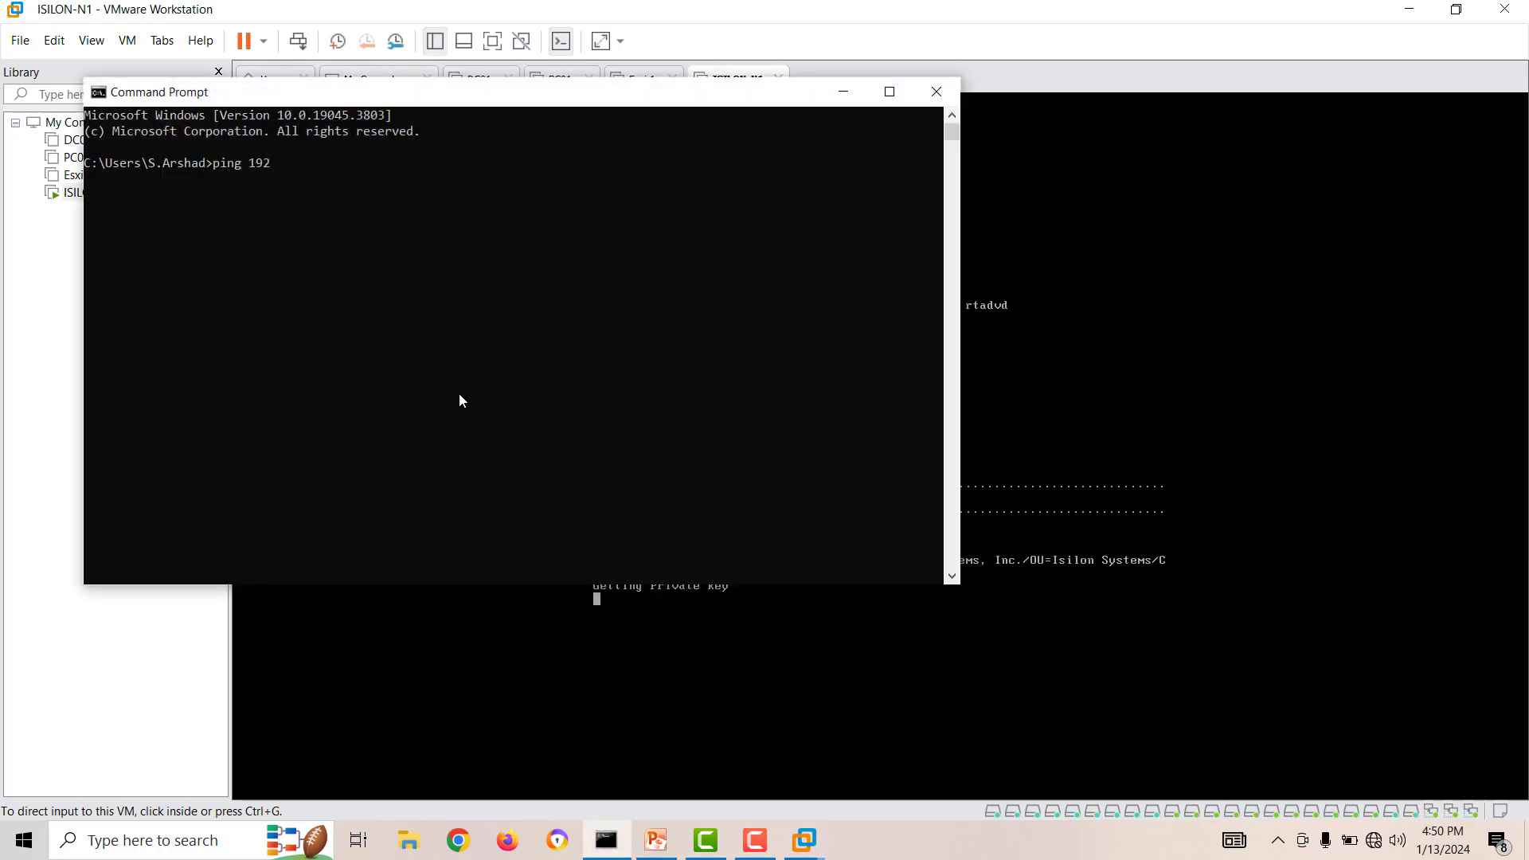
text(.168.20.)
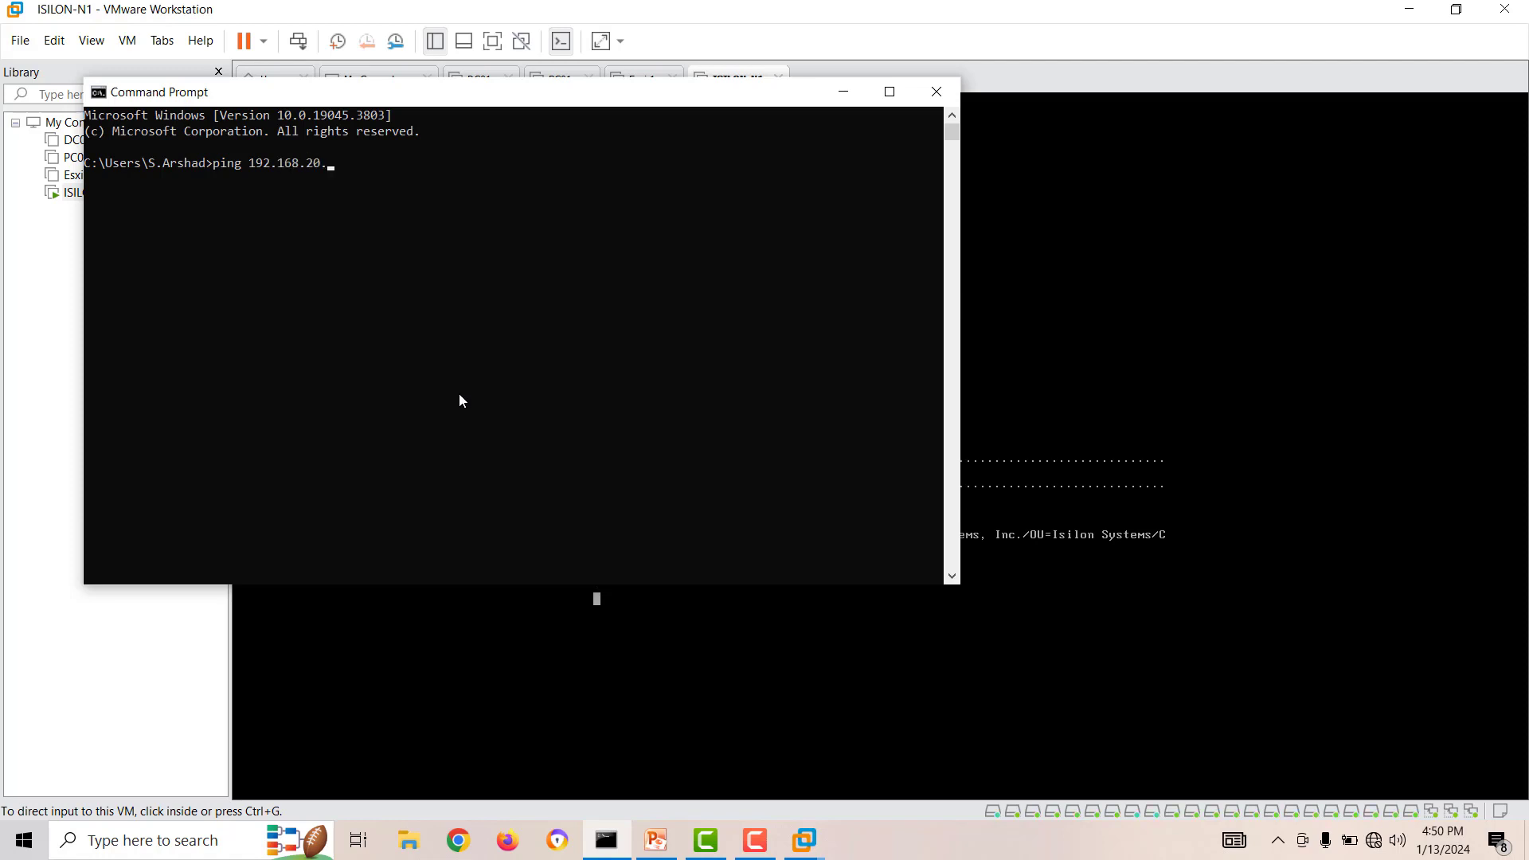
text(50)
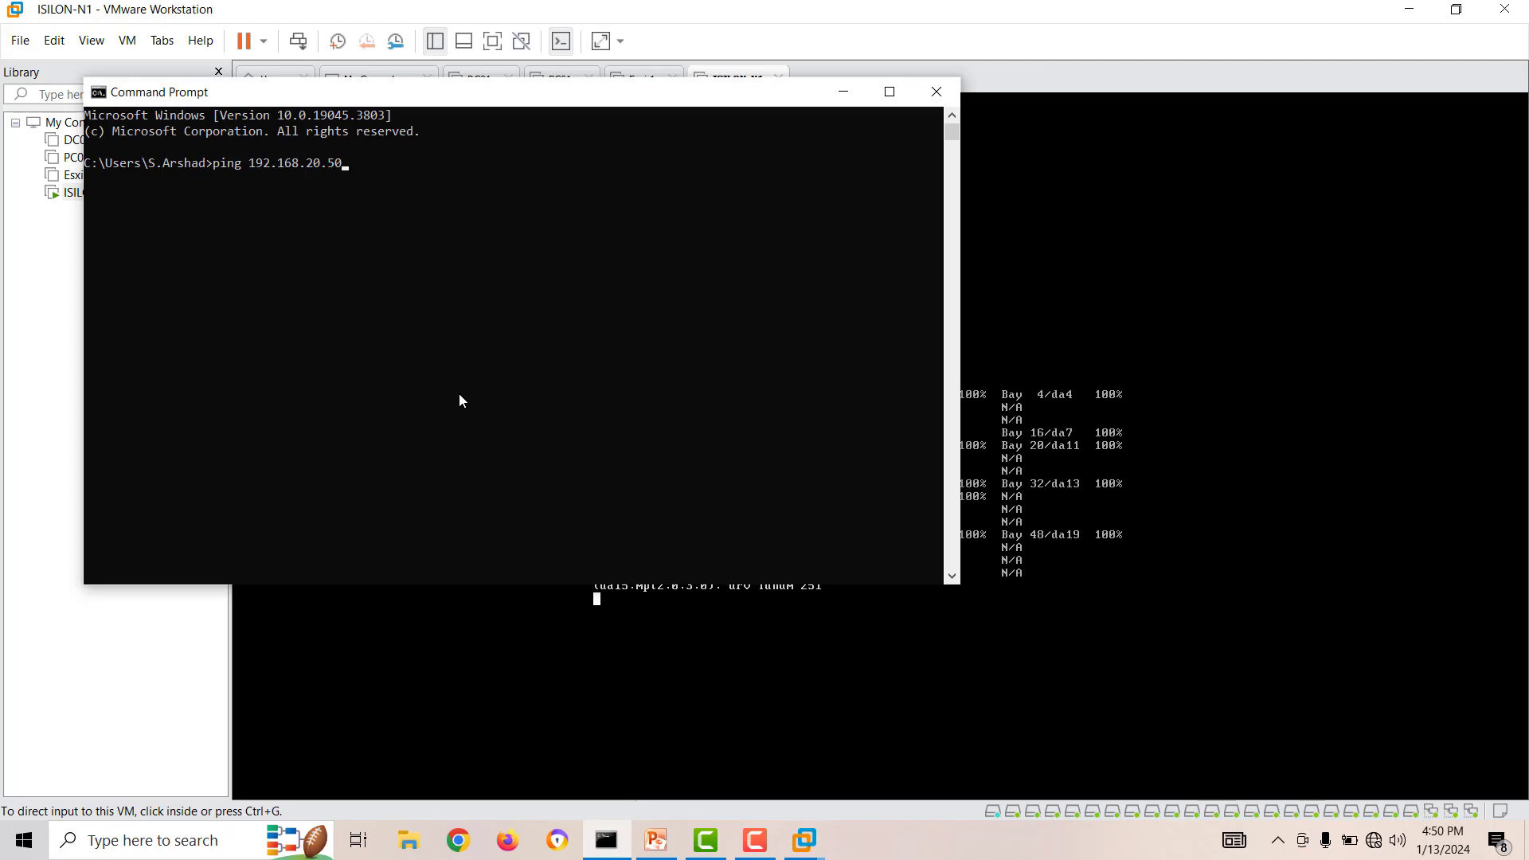
text( -t)
key(Return)
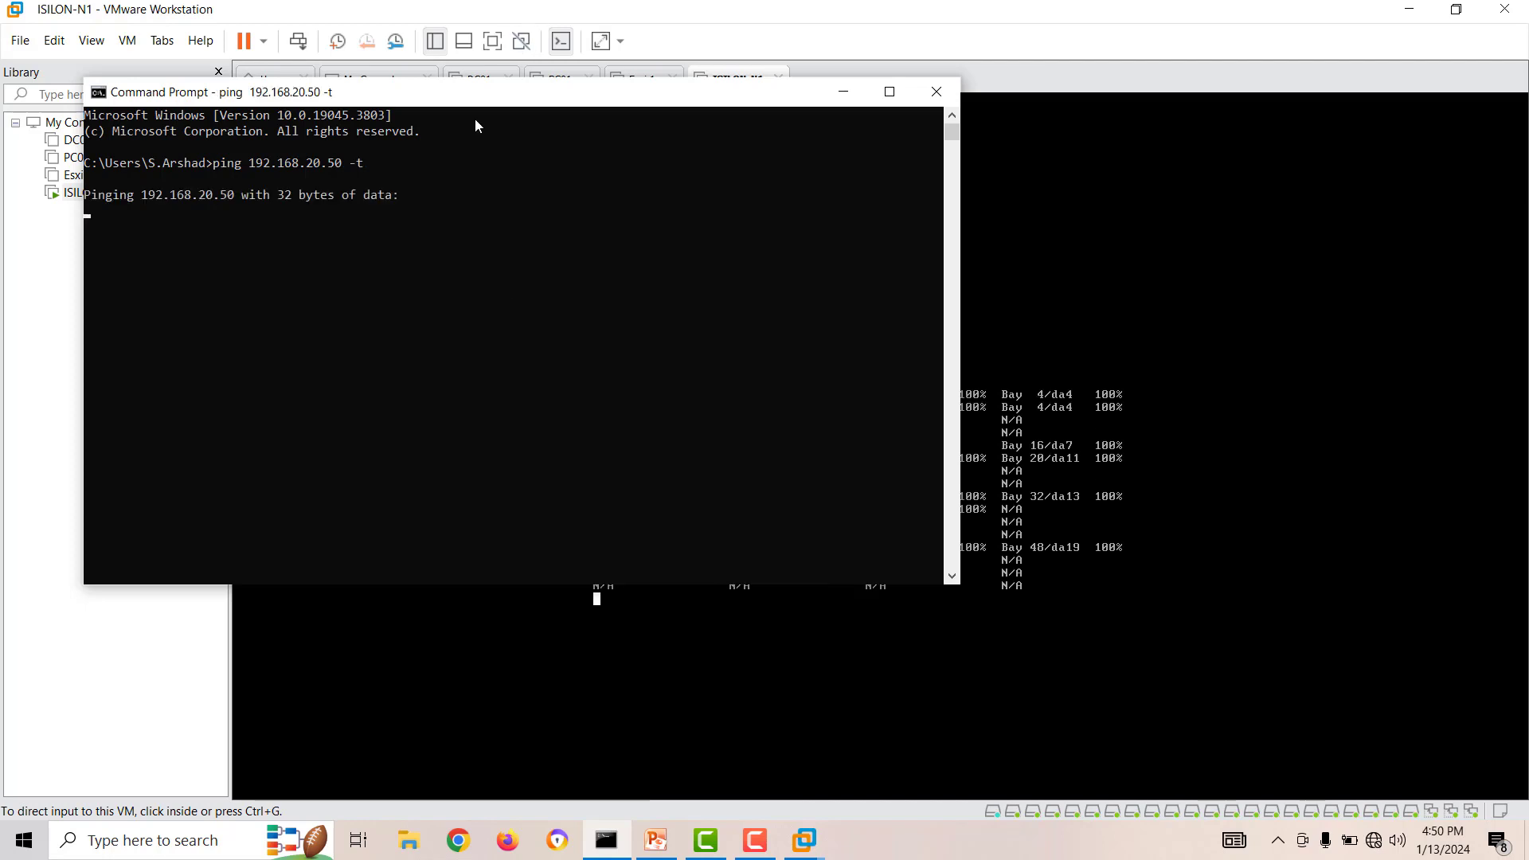
Resize and reposition the Command Prompt window so the ping replies can be followed beside the ISILON-N1 console.
drag(470, 99, 526, 179)
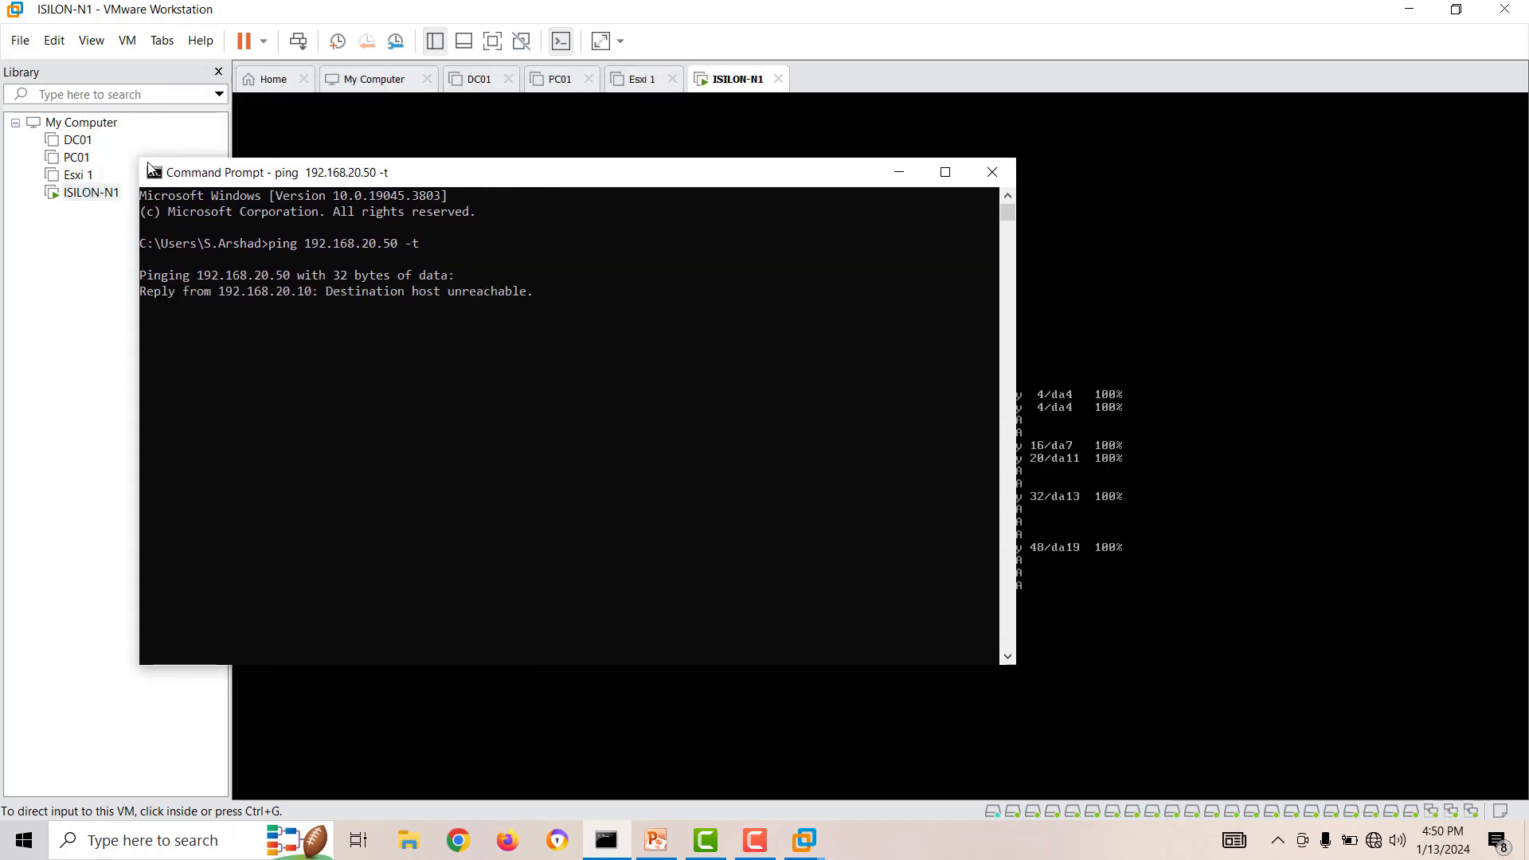
drag(141, 160, 288, 261)
drag(414, 281, 204, 230)
drag(466, 222, 925, 77)
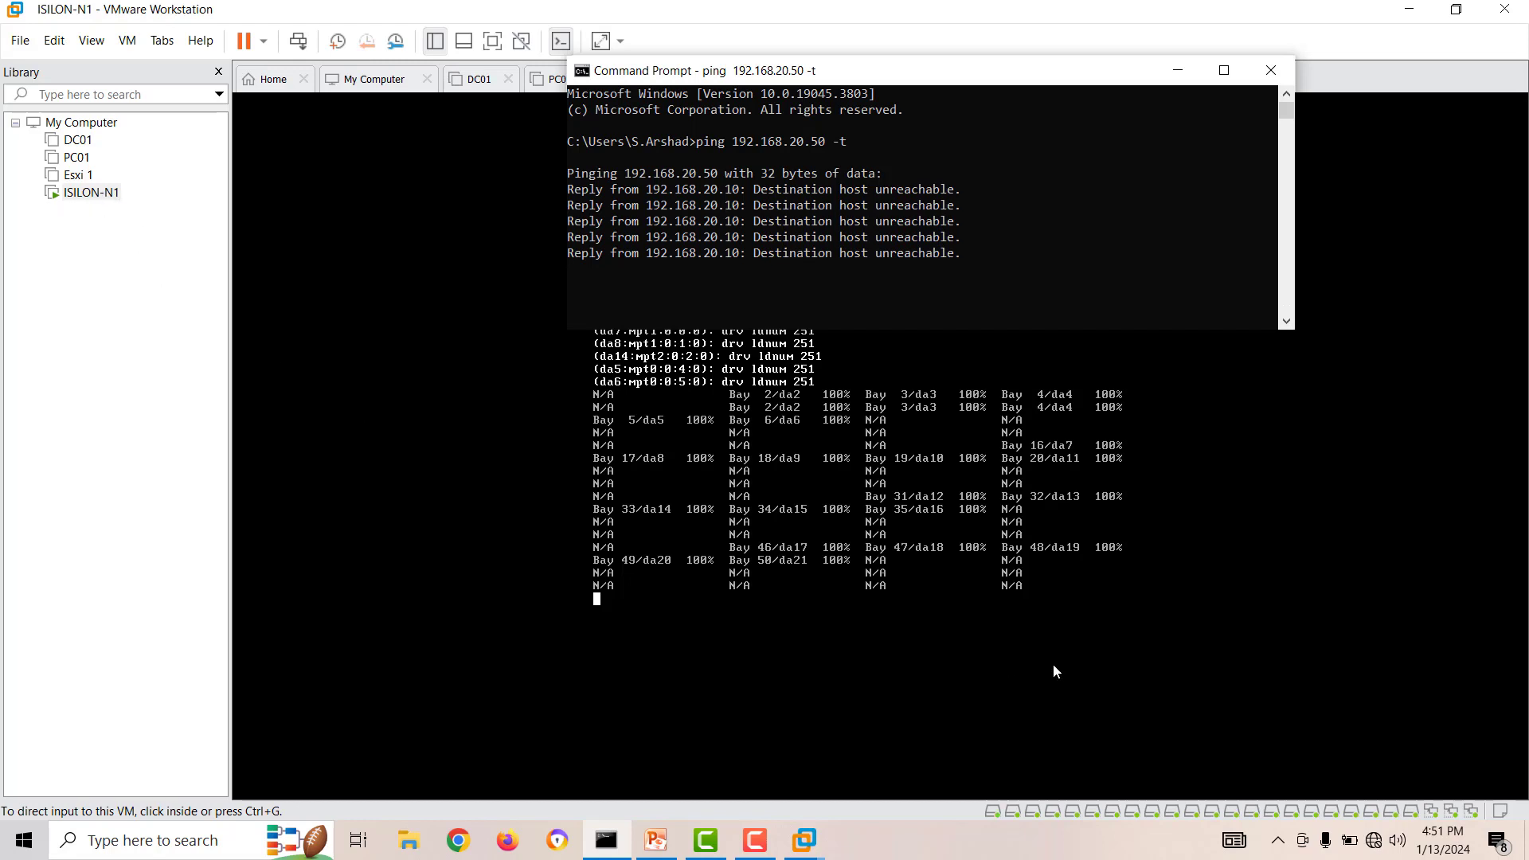
drag(896, 83, 450, 245)
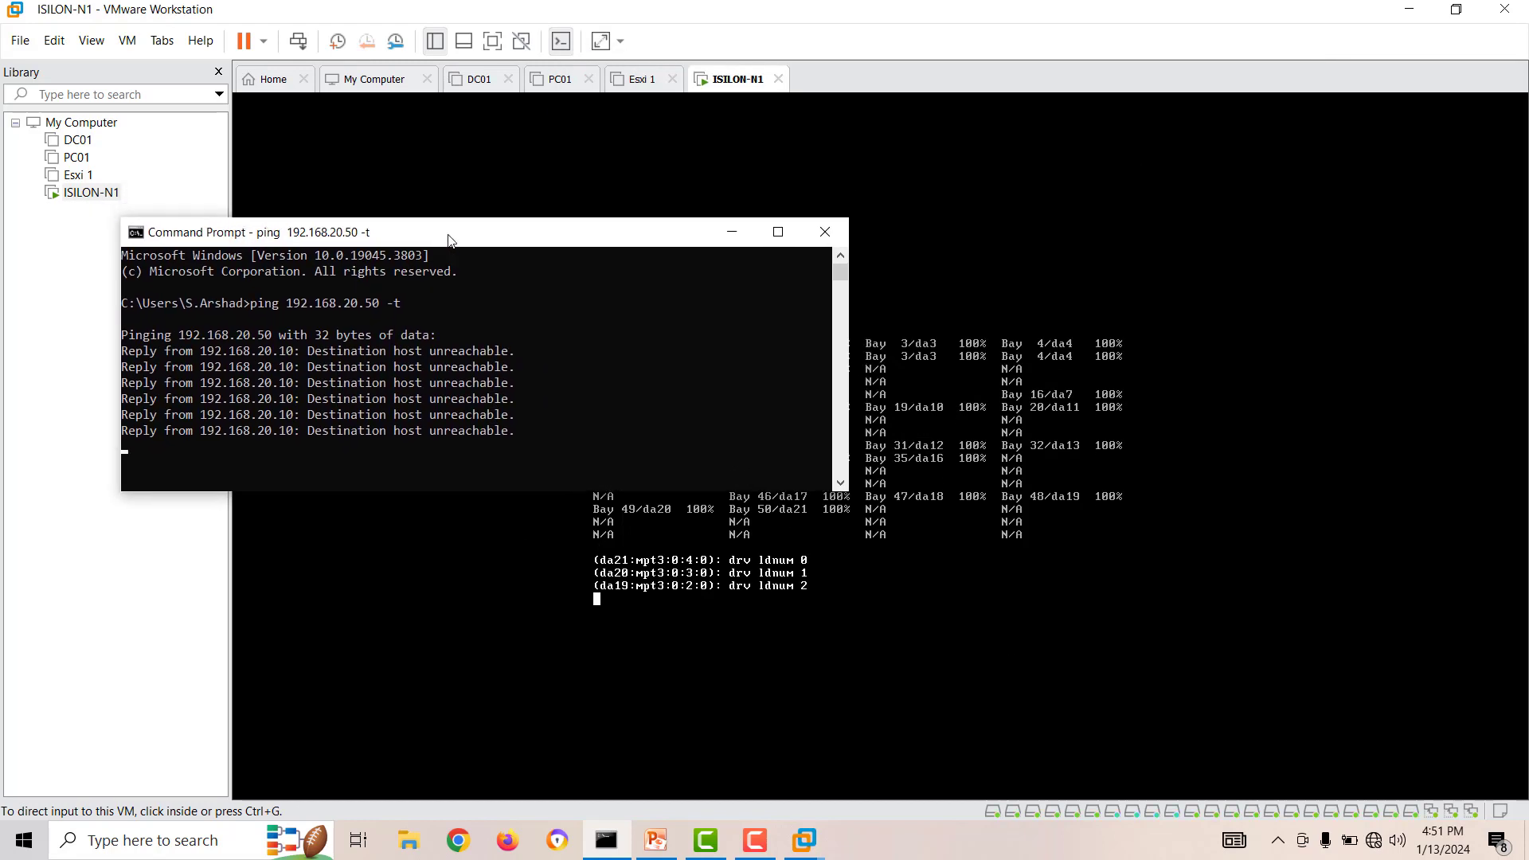
drag(431, 491, 422, 644)
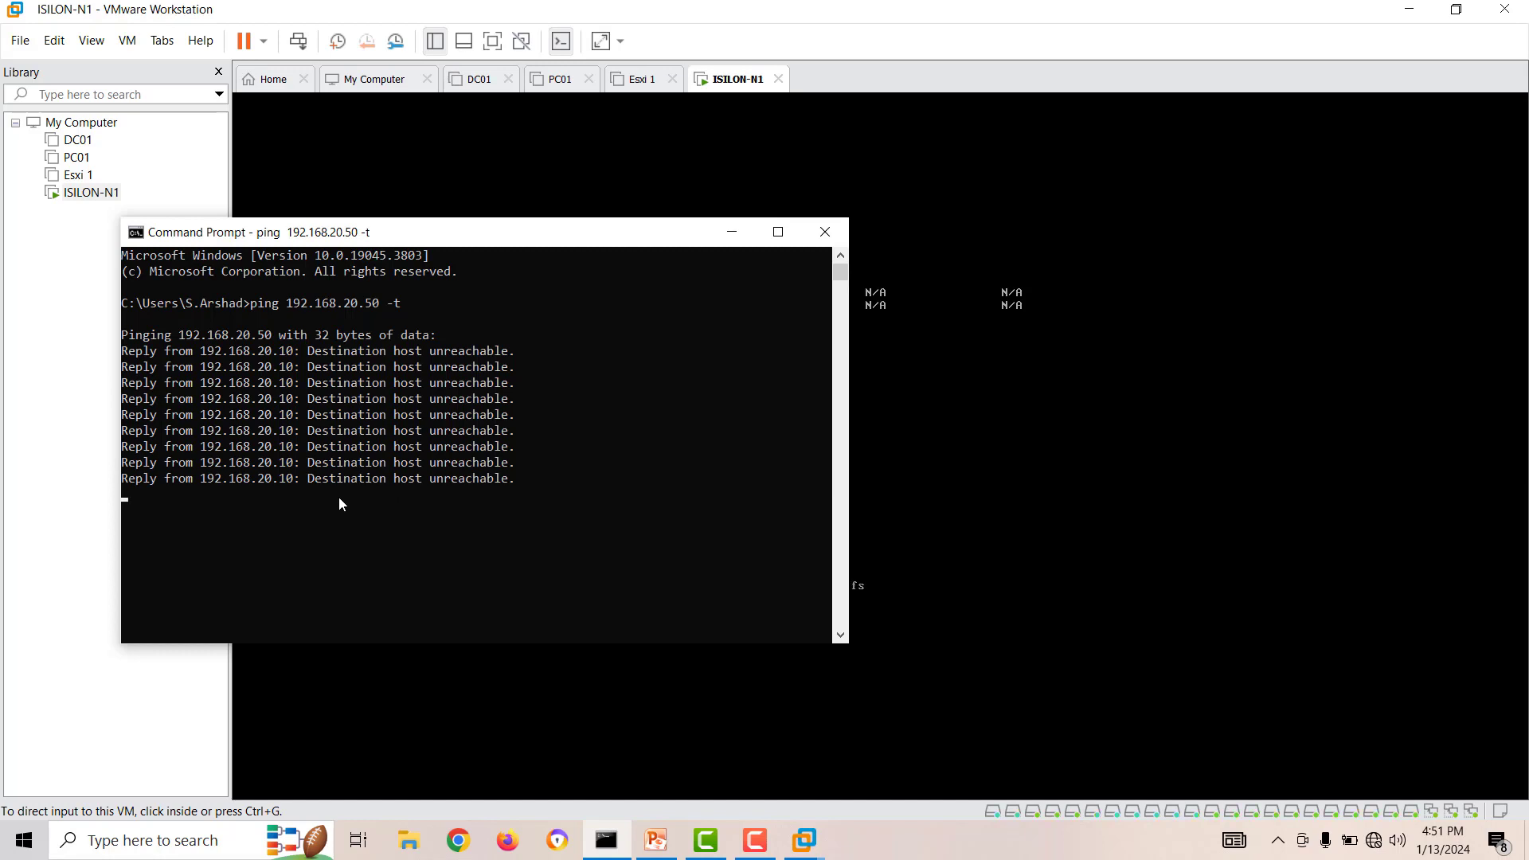
Check the network connection of the first network adapter in the ISILON-N1 virtual machine settings and close them without changes.
right_click(74, 198)
click(146, 511)
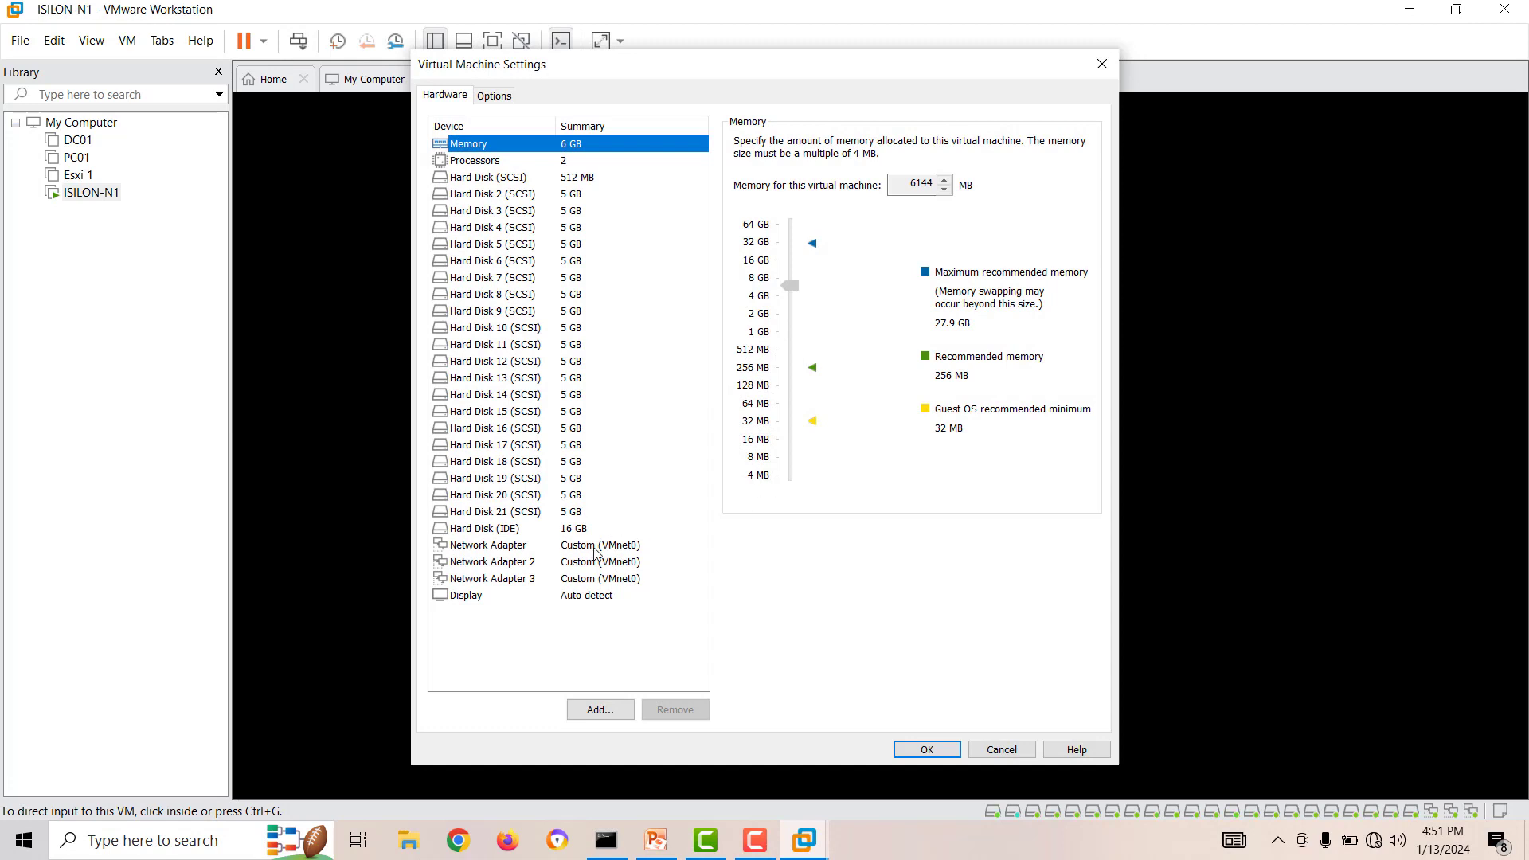
click(596, 548)
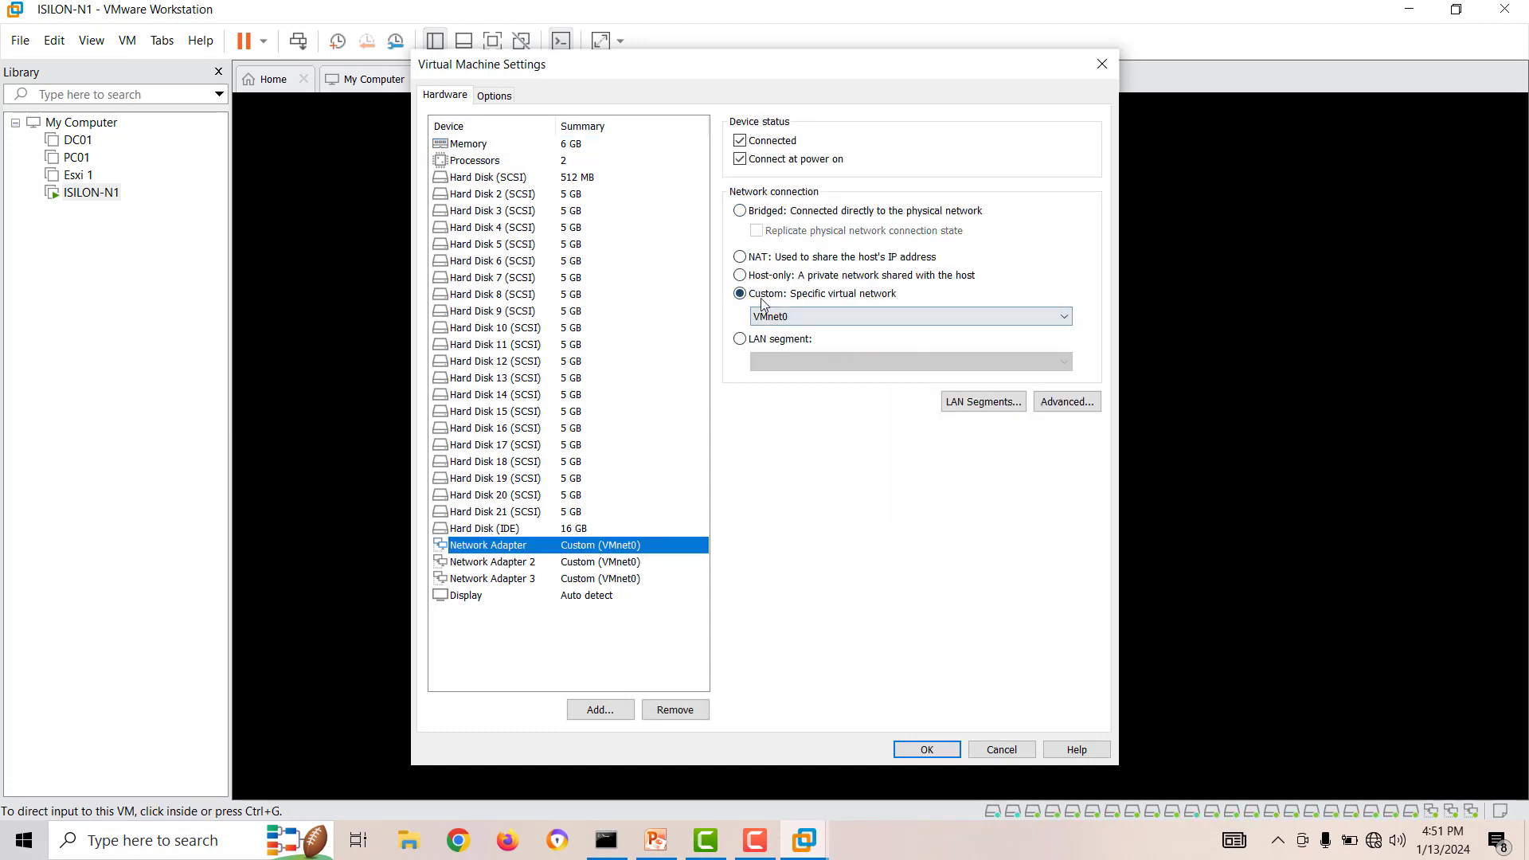
click(1002, 750)
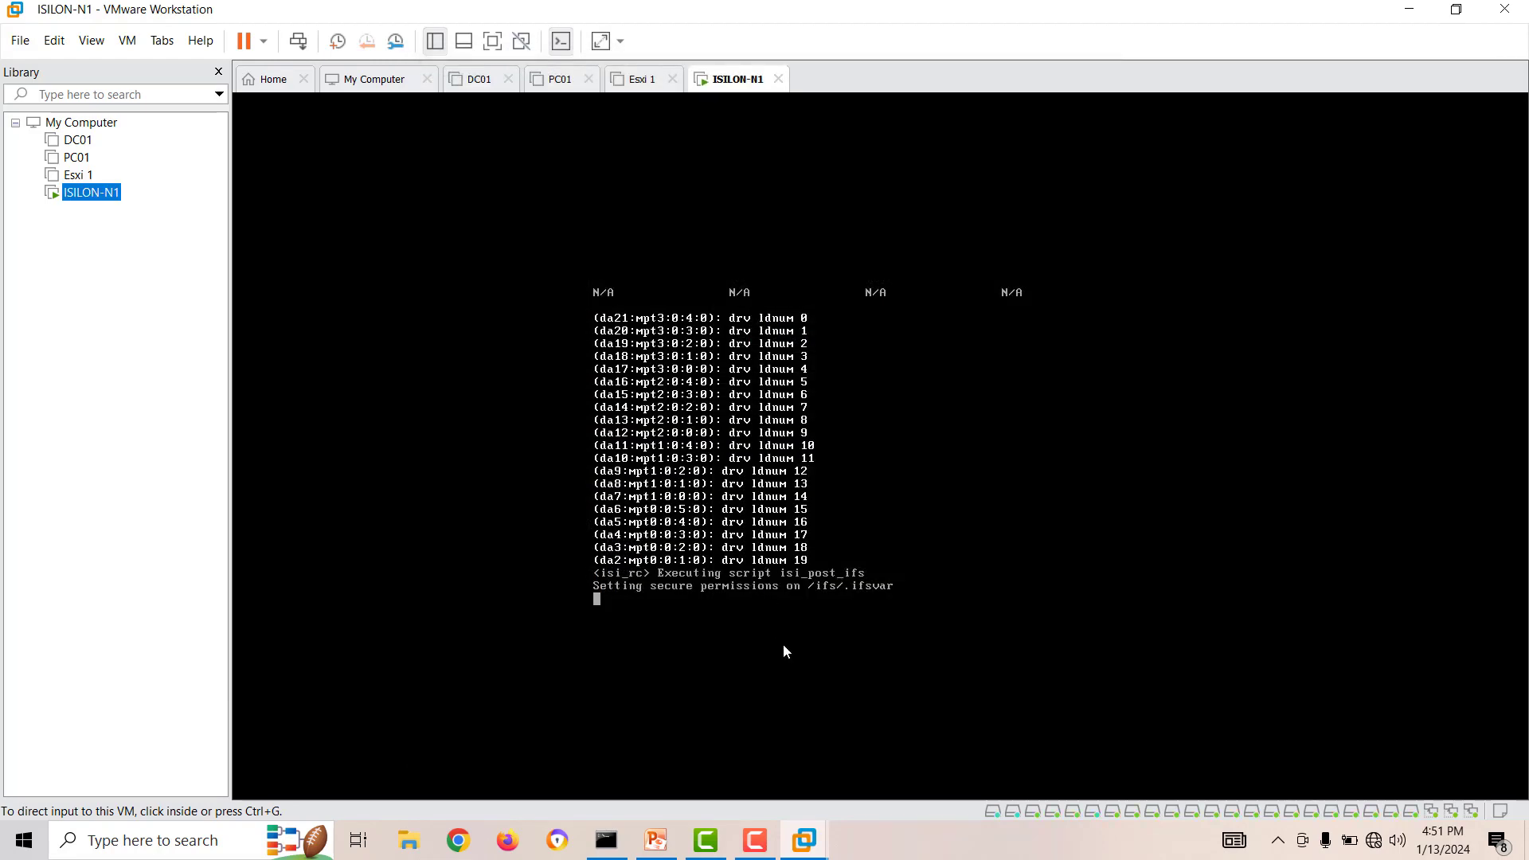
Return to the running ping in Command Prompt and move its window to watch the replies beside the console.
click(606, 840)
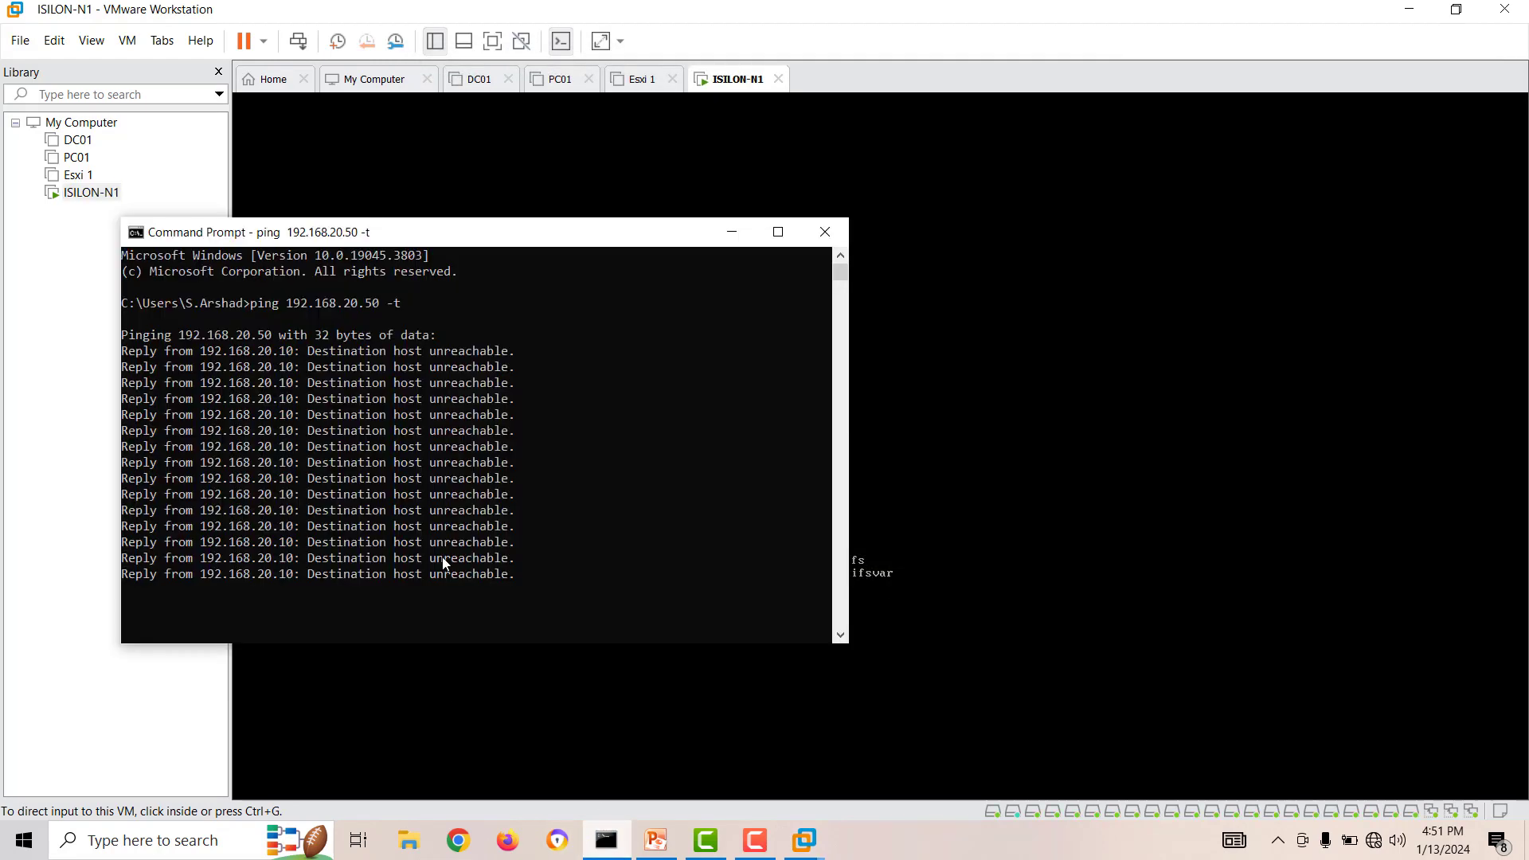
drag(511, 232, 640, 216)
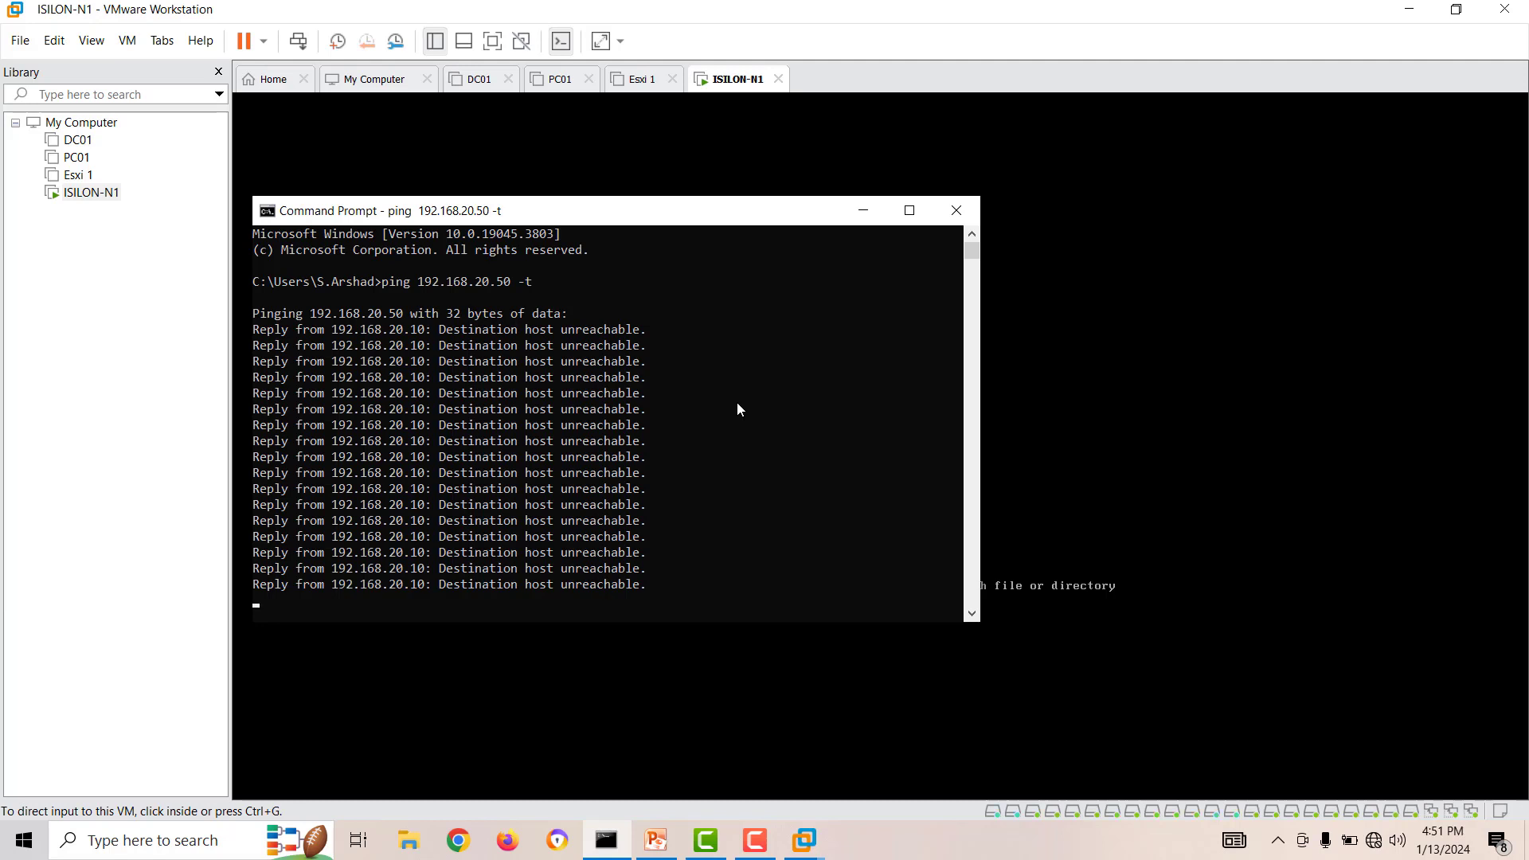
drag(532, 223, 433, 308)
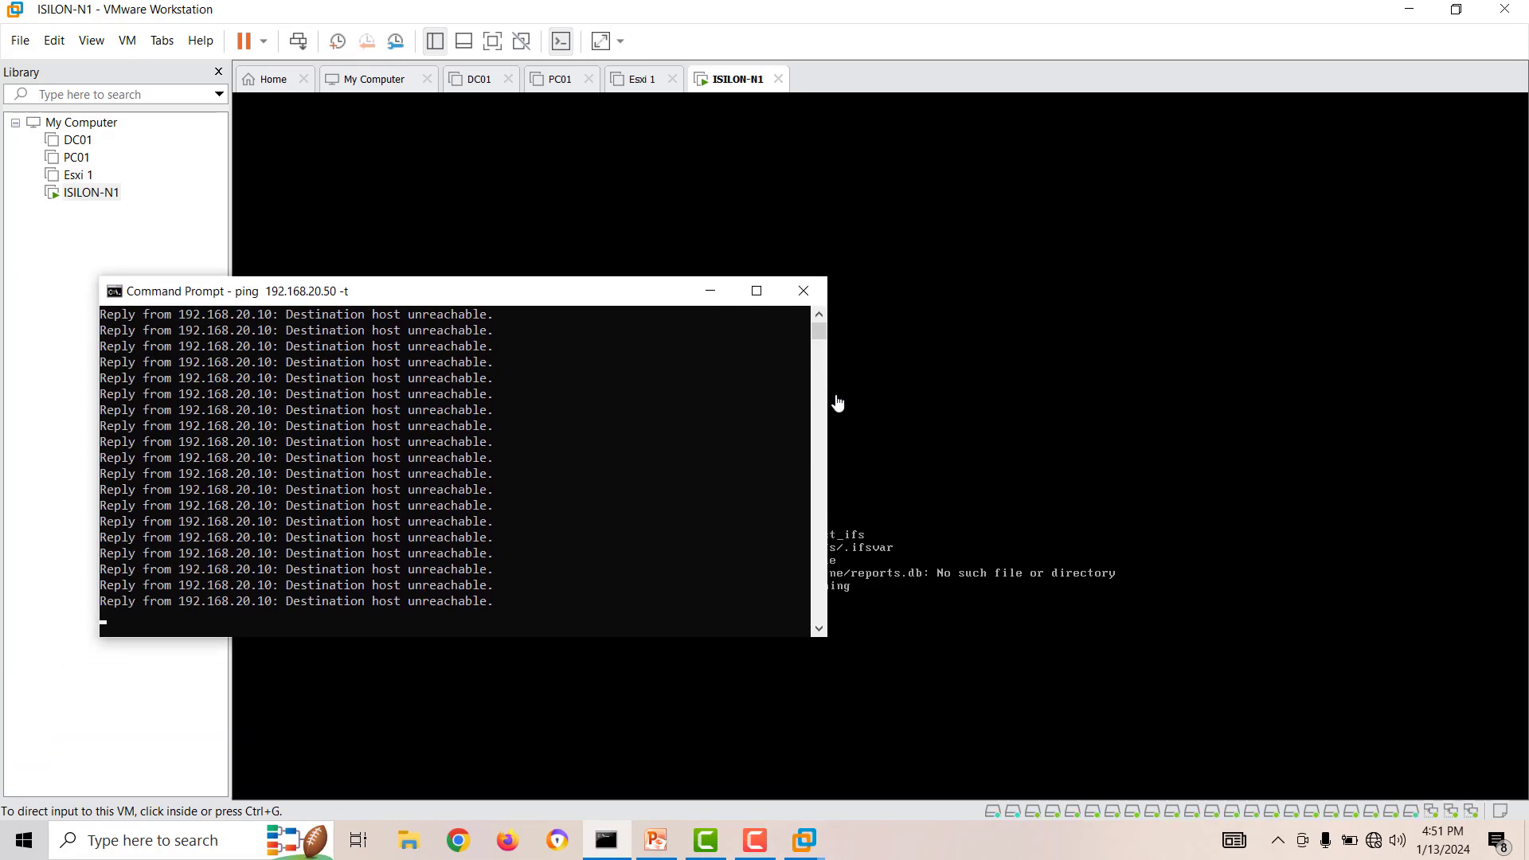
Narrow the Command Prompt window and move it clear of the ISILON-N1 console output.
drag(828, 401, 674, 398)
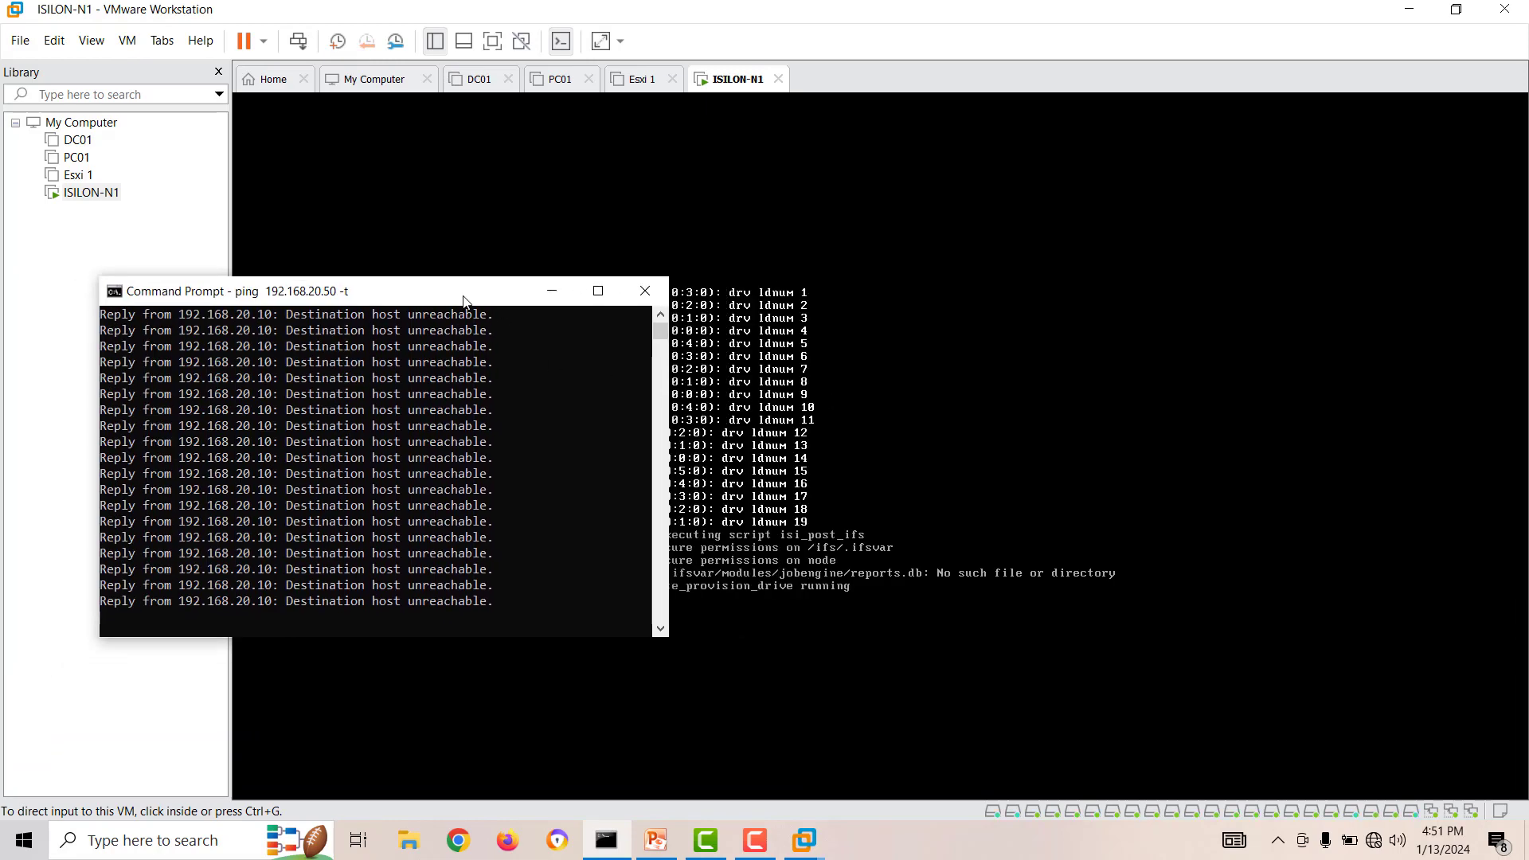
drag(456, 288, 1254, 128)
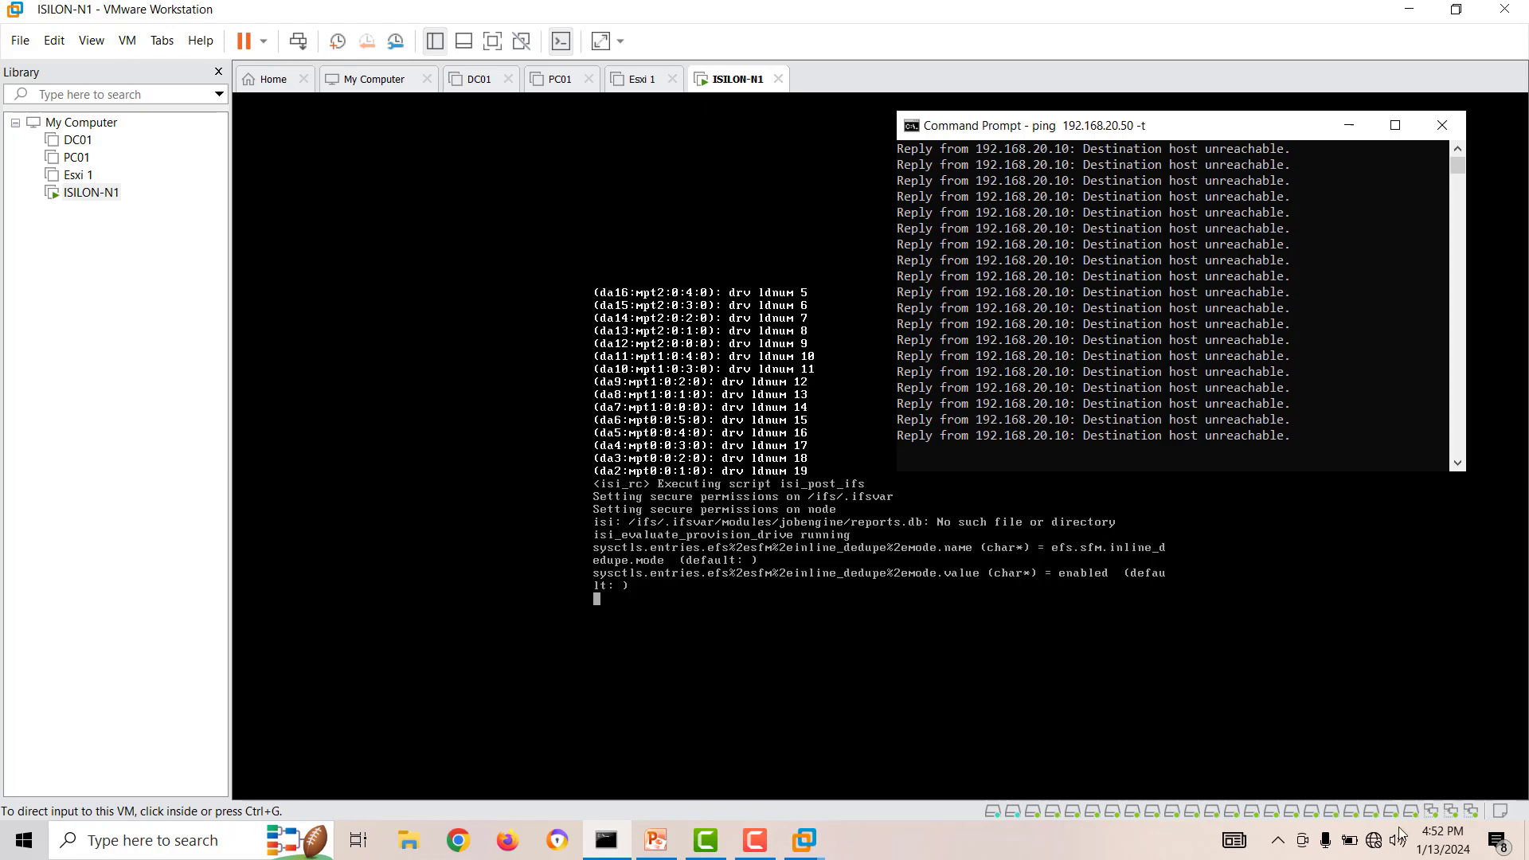
Open the host's network adapter list from the network settings and bring up the status of Ethernet 2.
right_click(1374, 840)
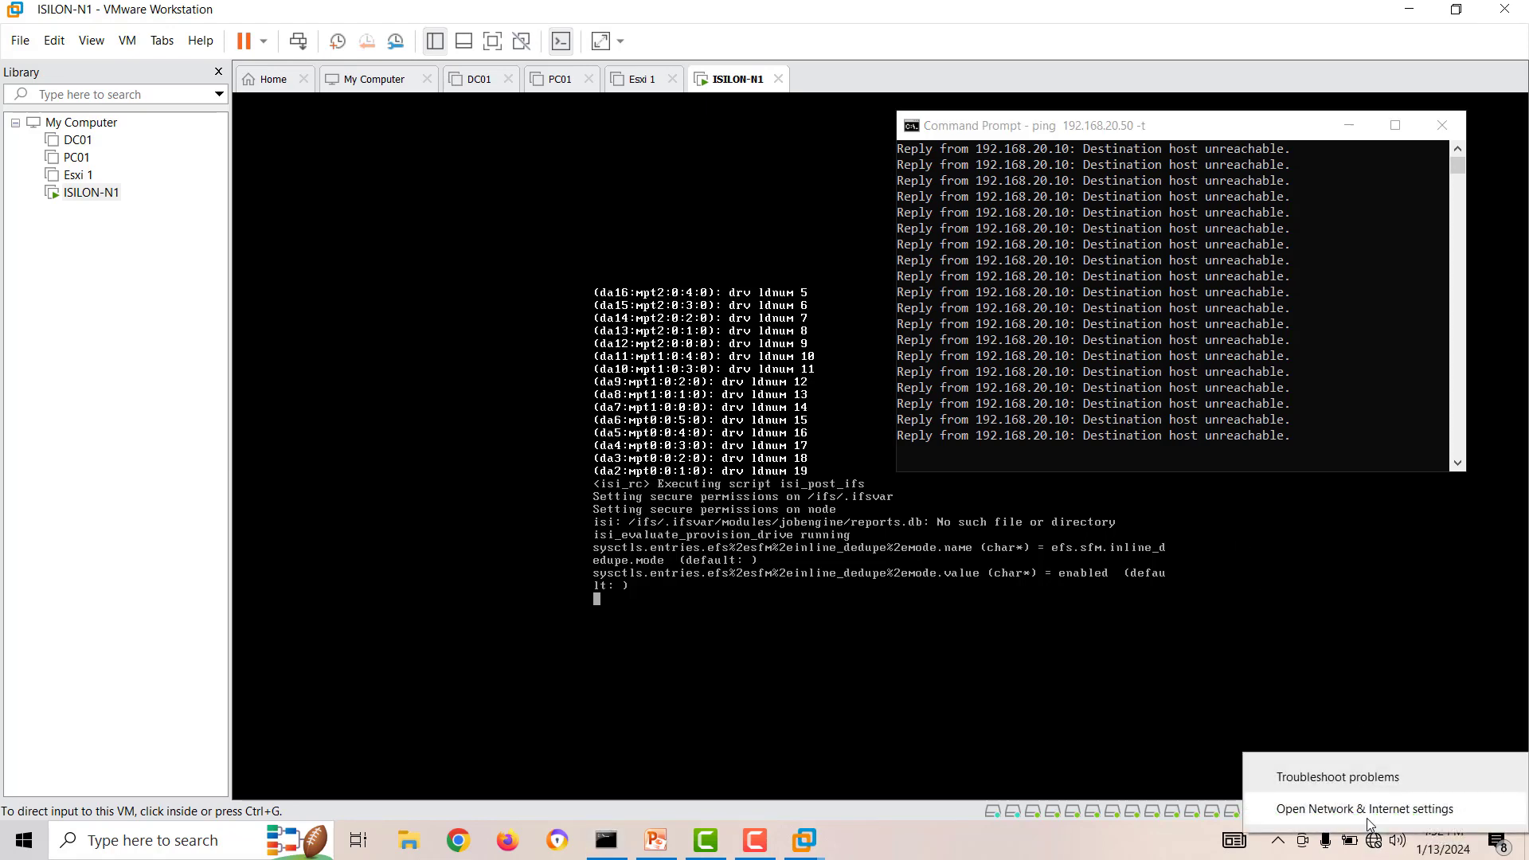
click(1365, 809)
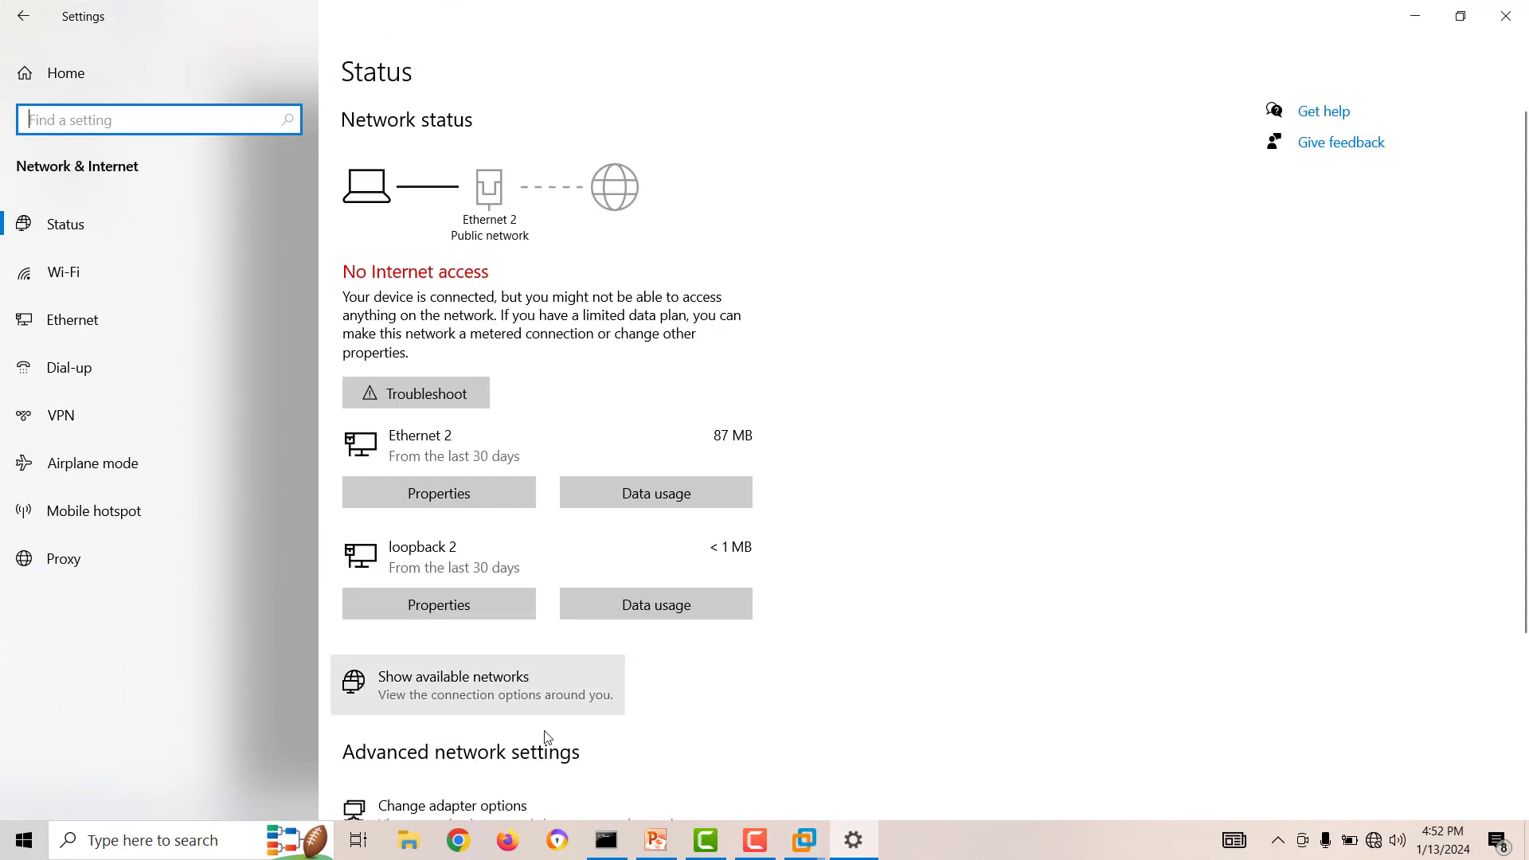
scroll(446, 637, down, 3)
click(436, 559)
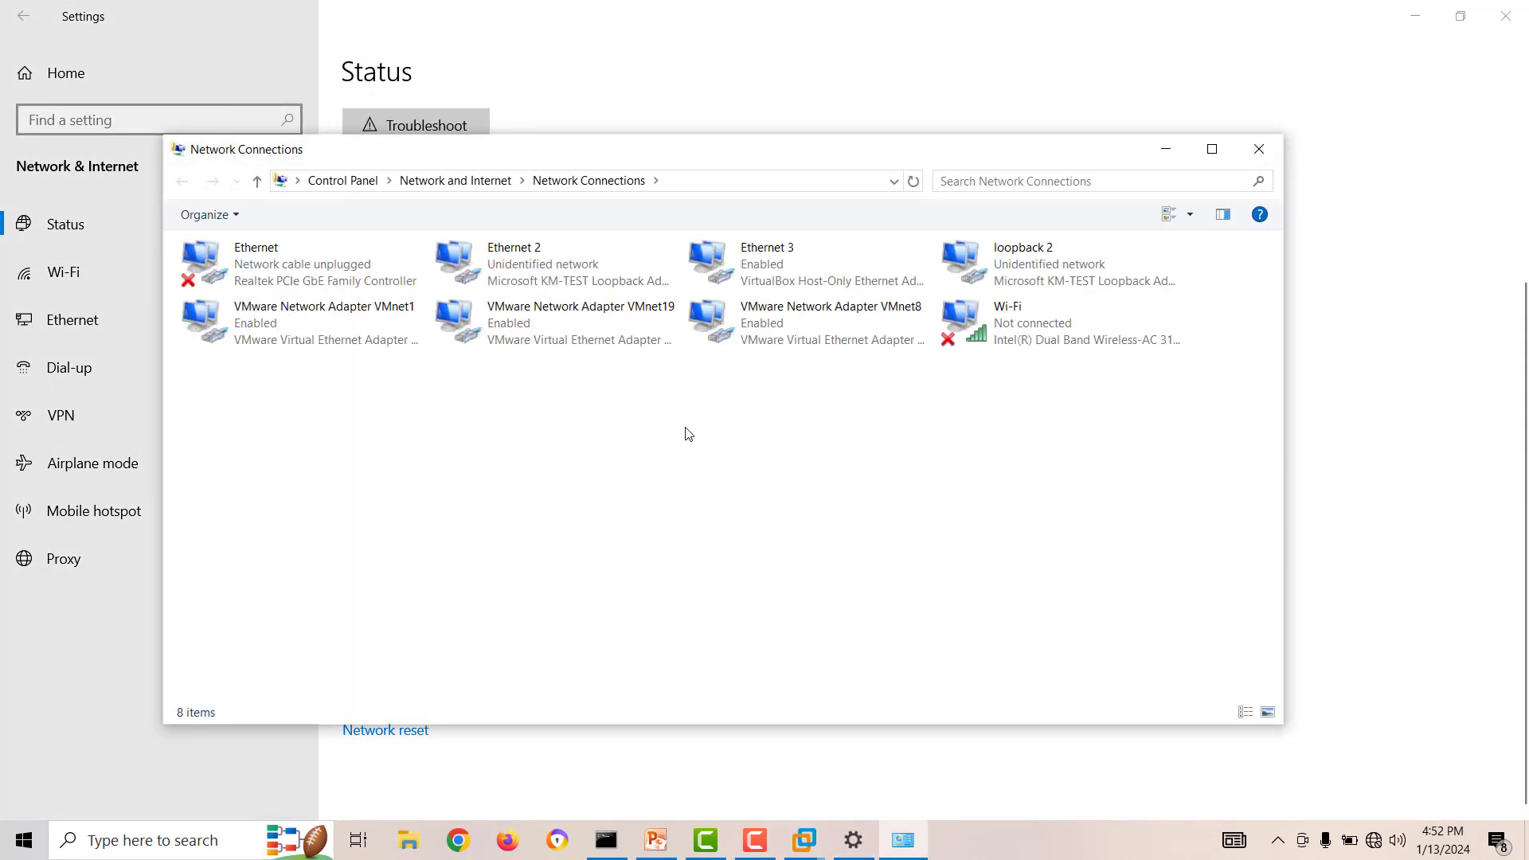
double_click(549, 280)
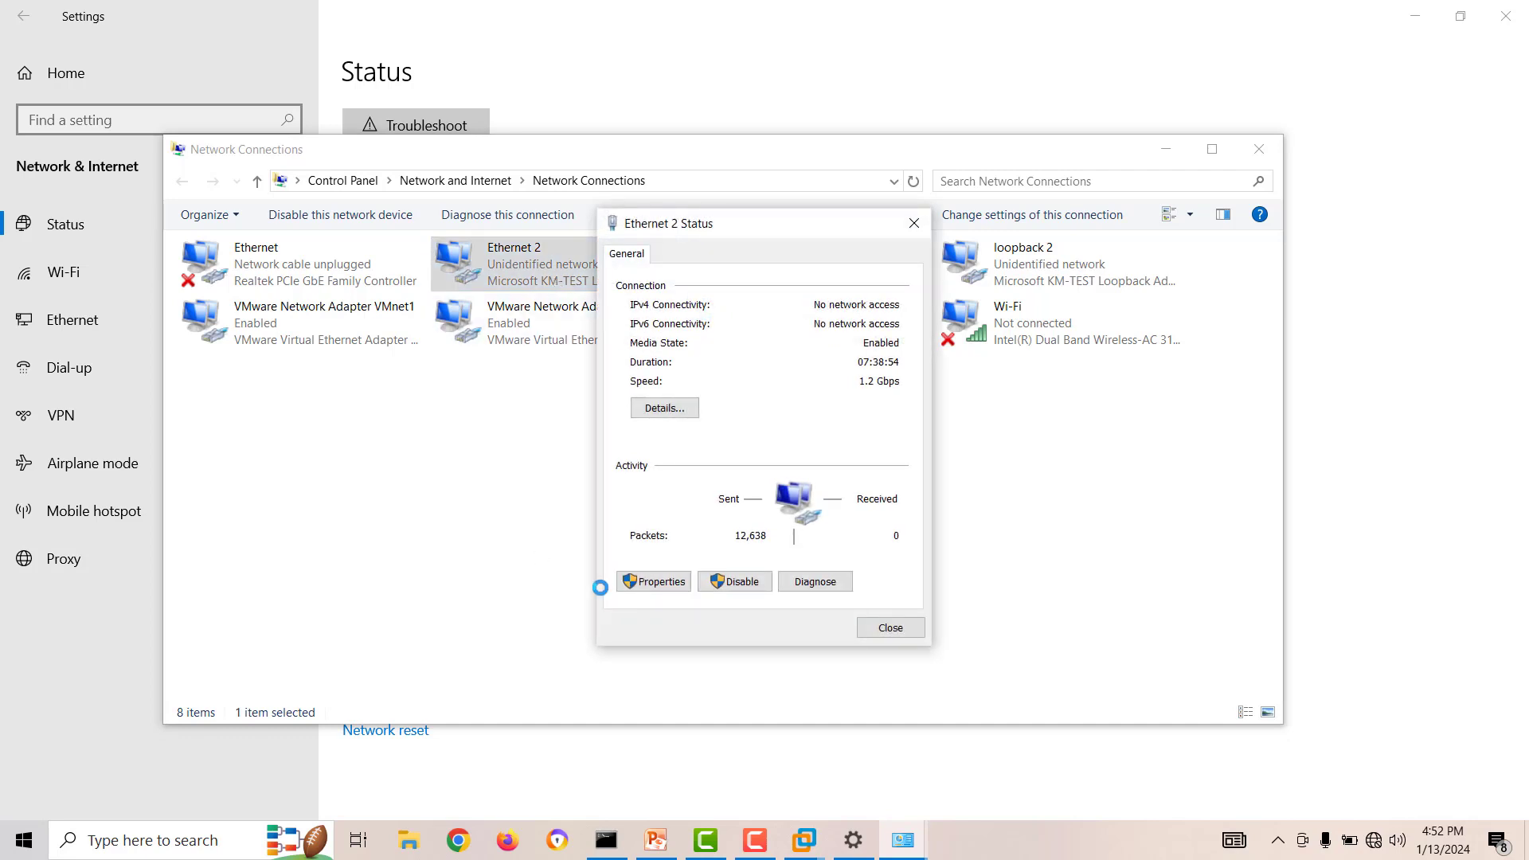
Set the second and third octets of Ethernet 2's static IPv4 address to 168 and 20, and close the network settings windows.
click(655, 582)
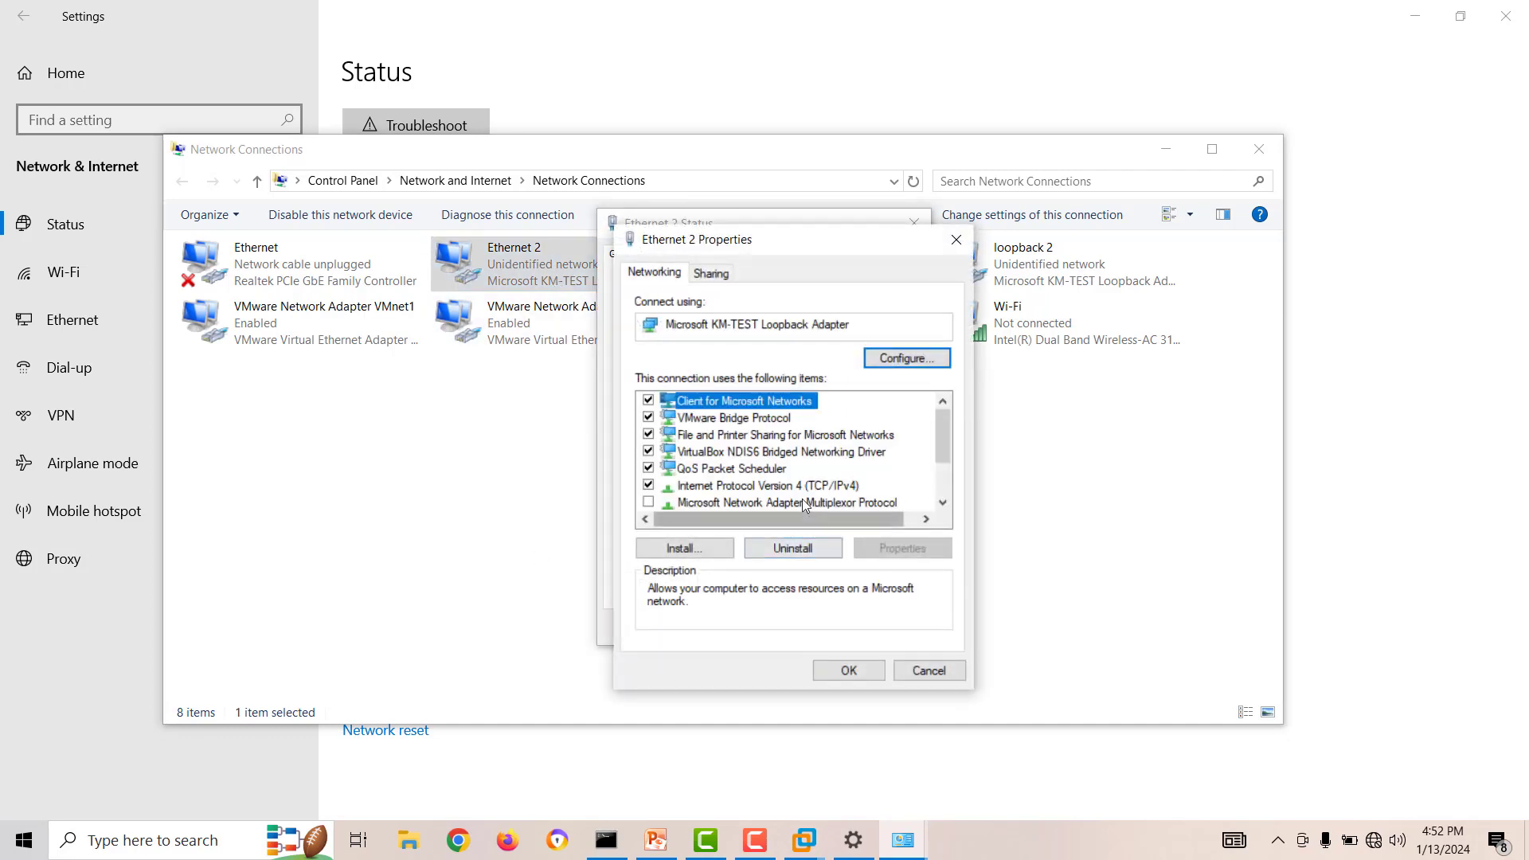
click(768, 485)
click(893, 549)
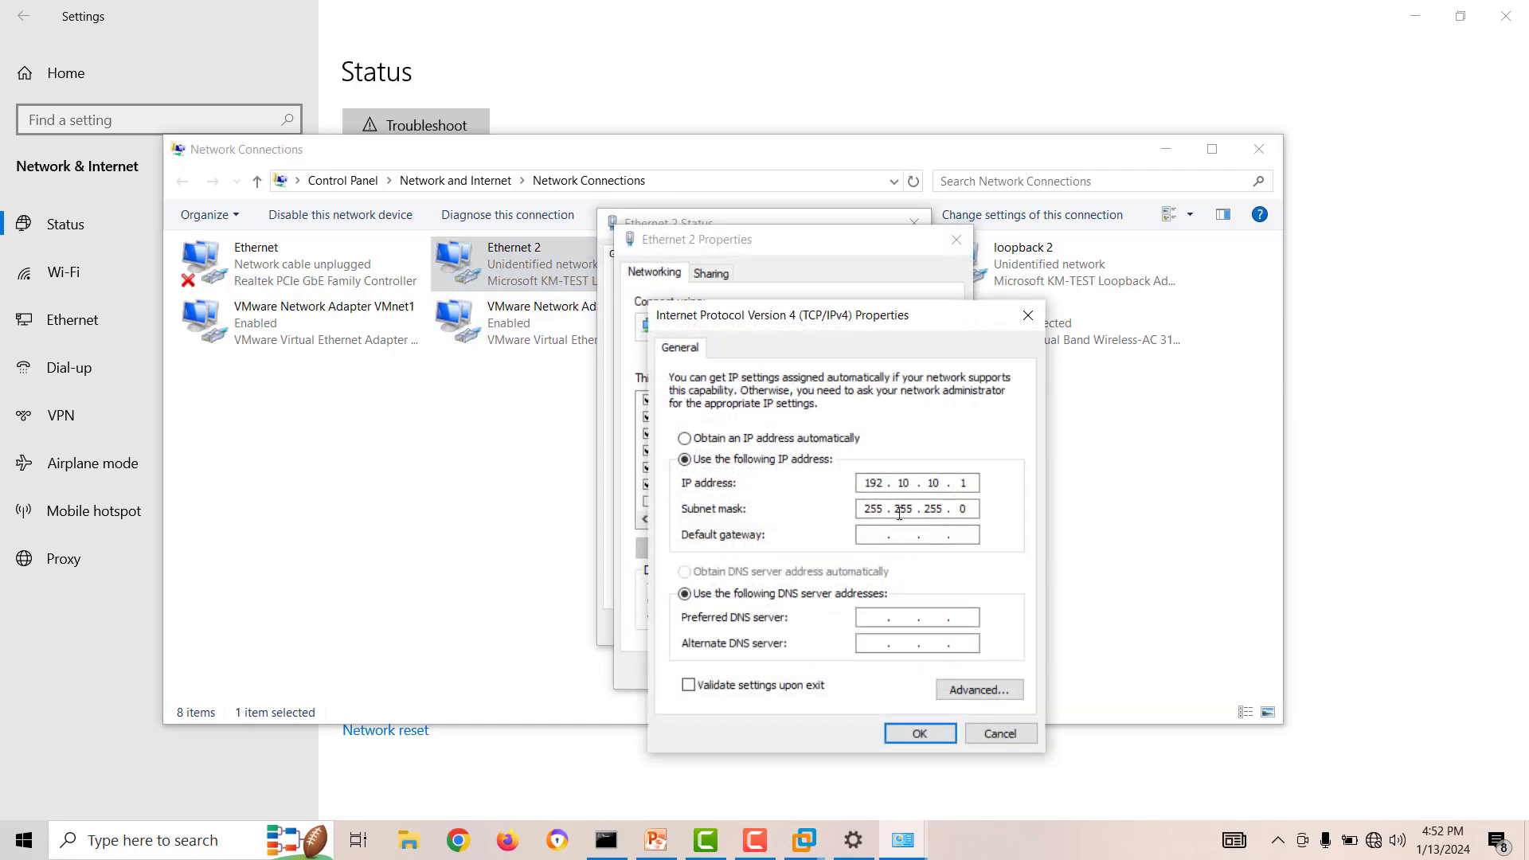
drag(915, 487, 874, 493)
text(168 . 20)
click(911, 737)
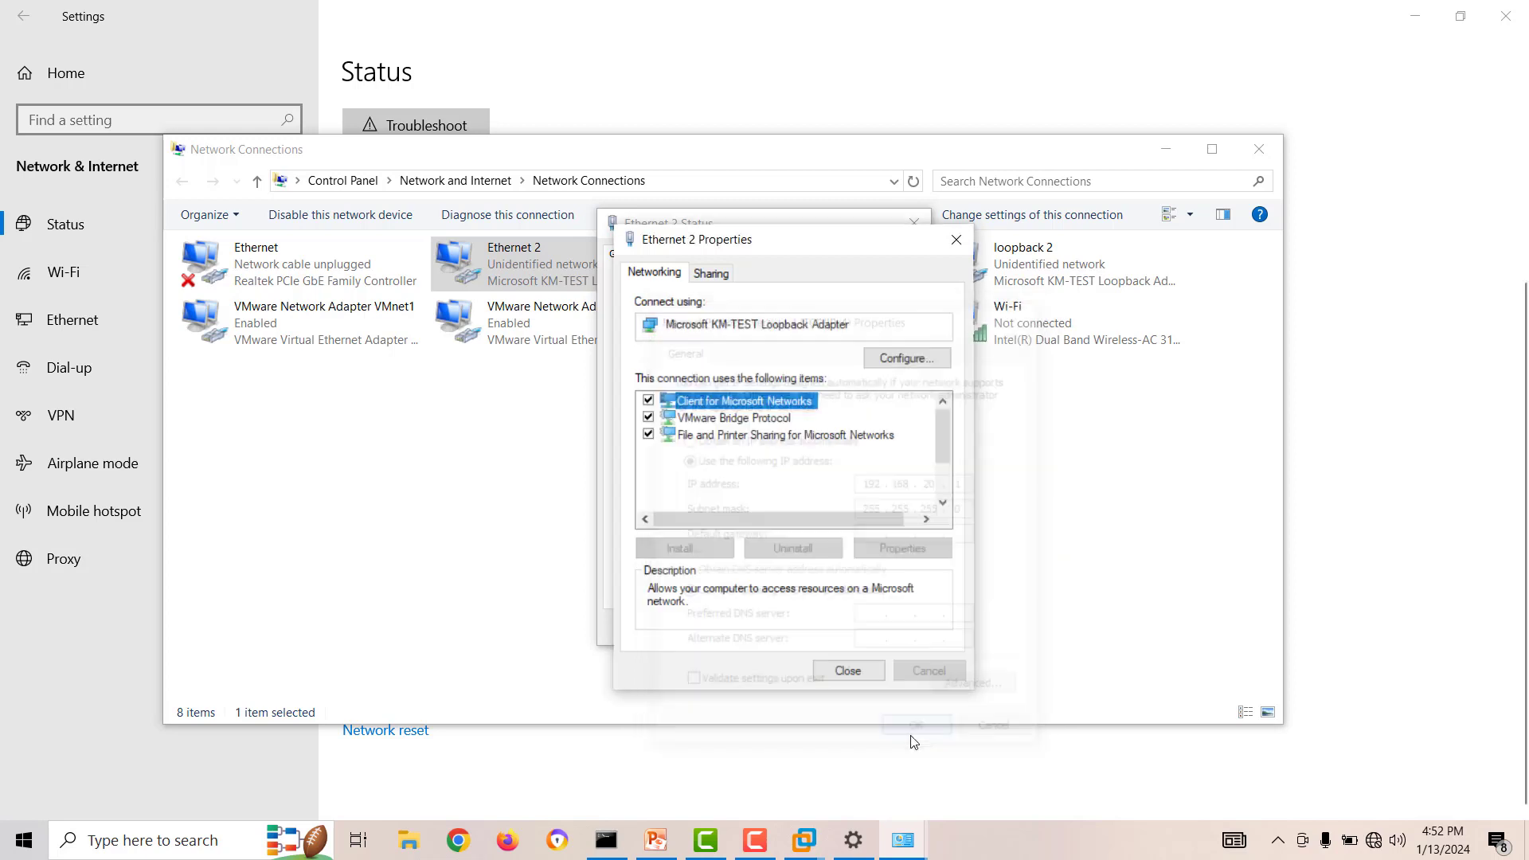
click(830, 675)
click(877, 636)
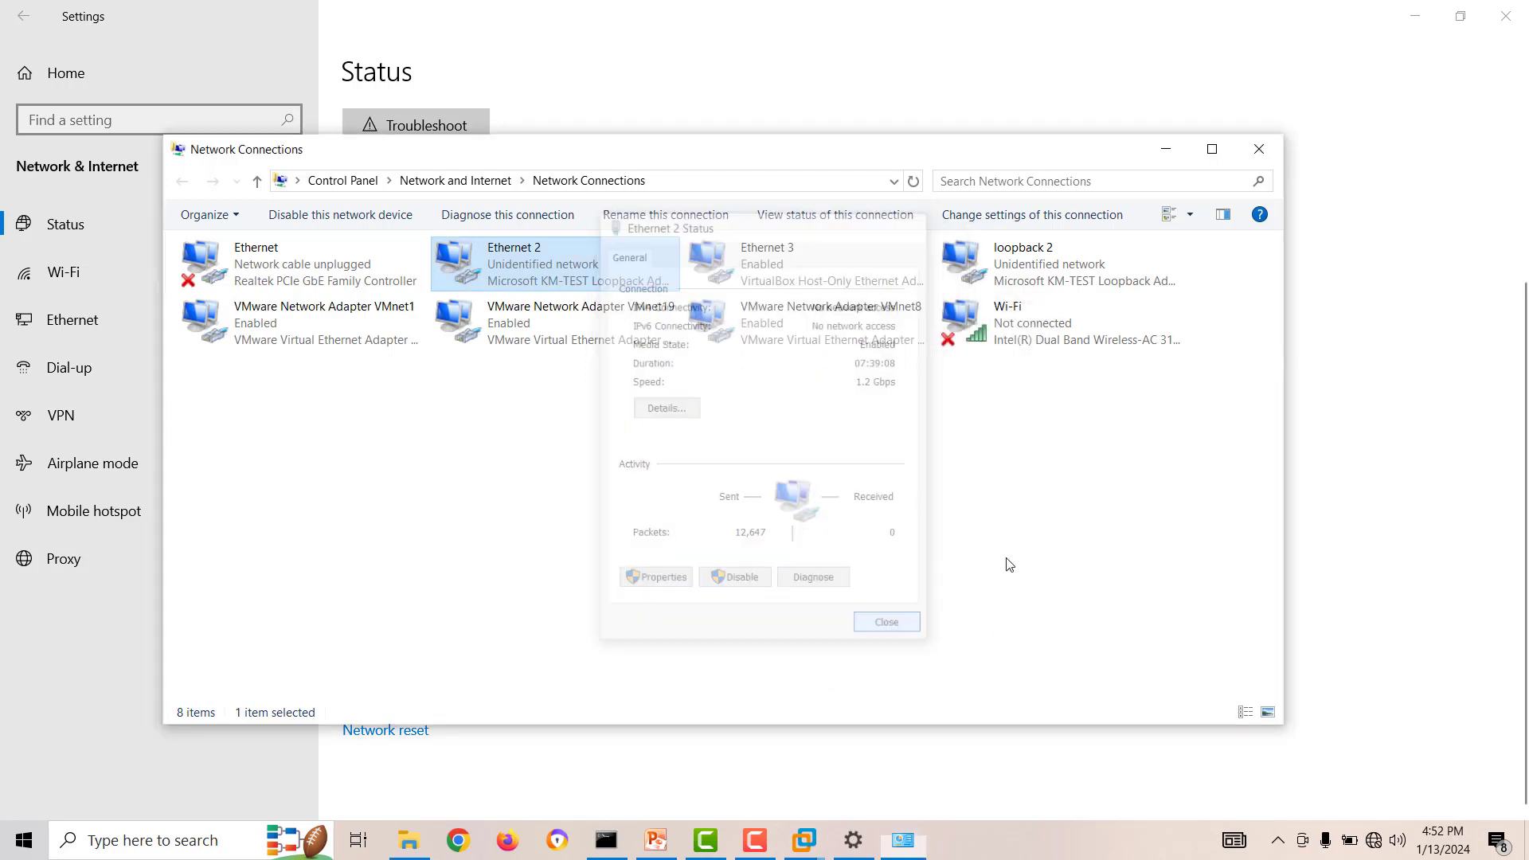
click(1259, 149)
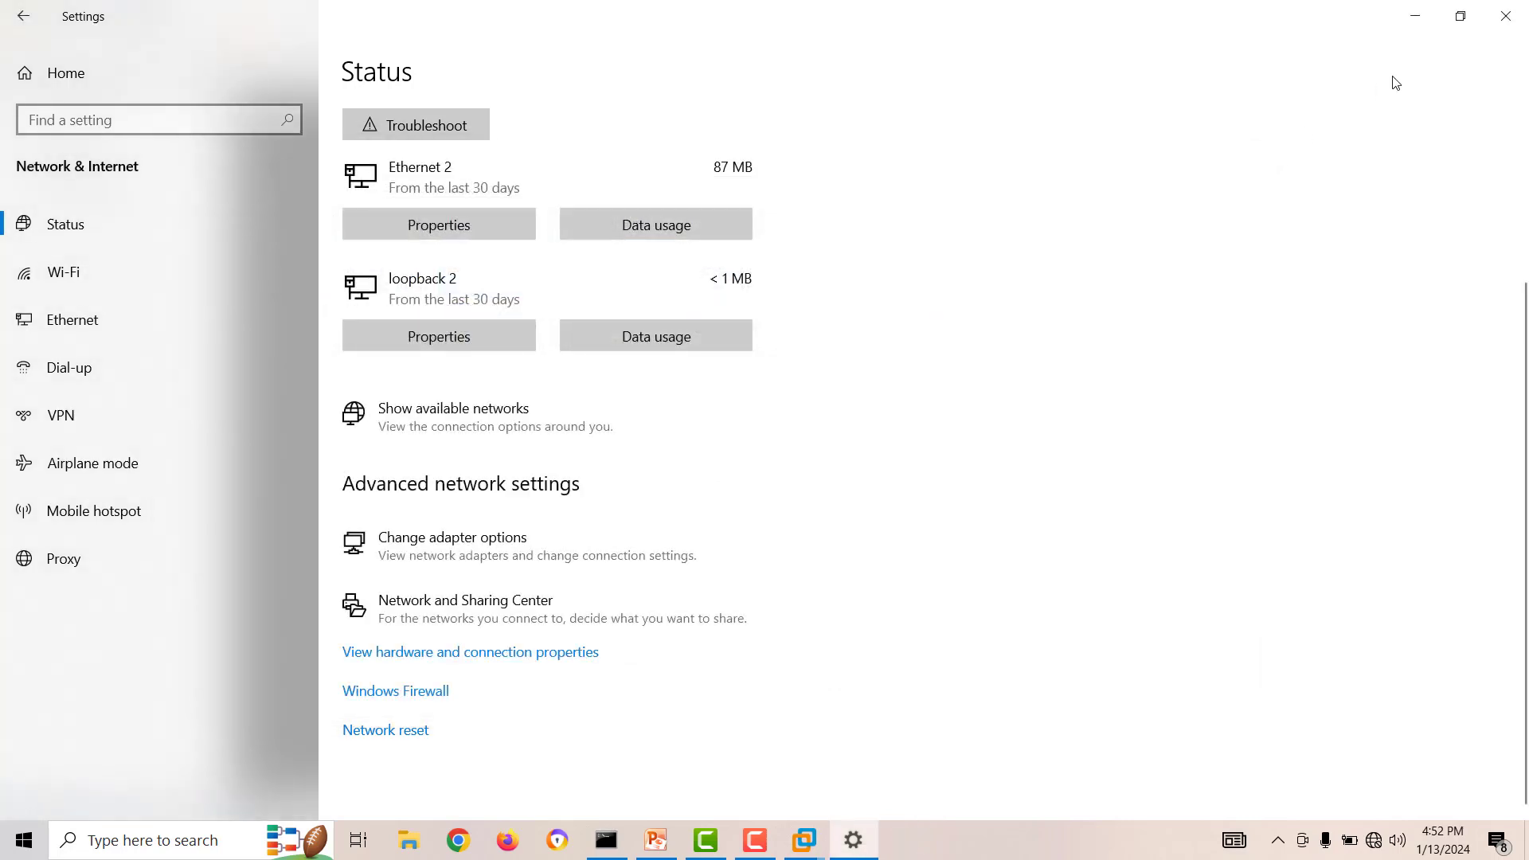
click(1507, 18)
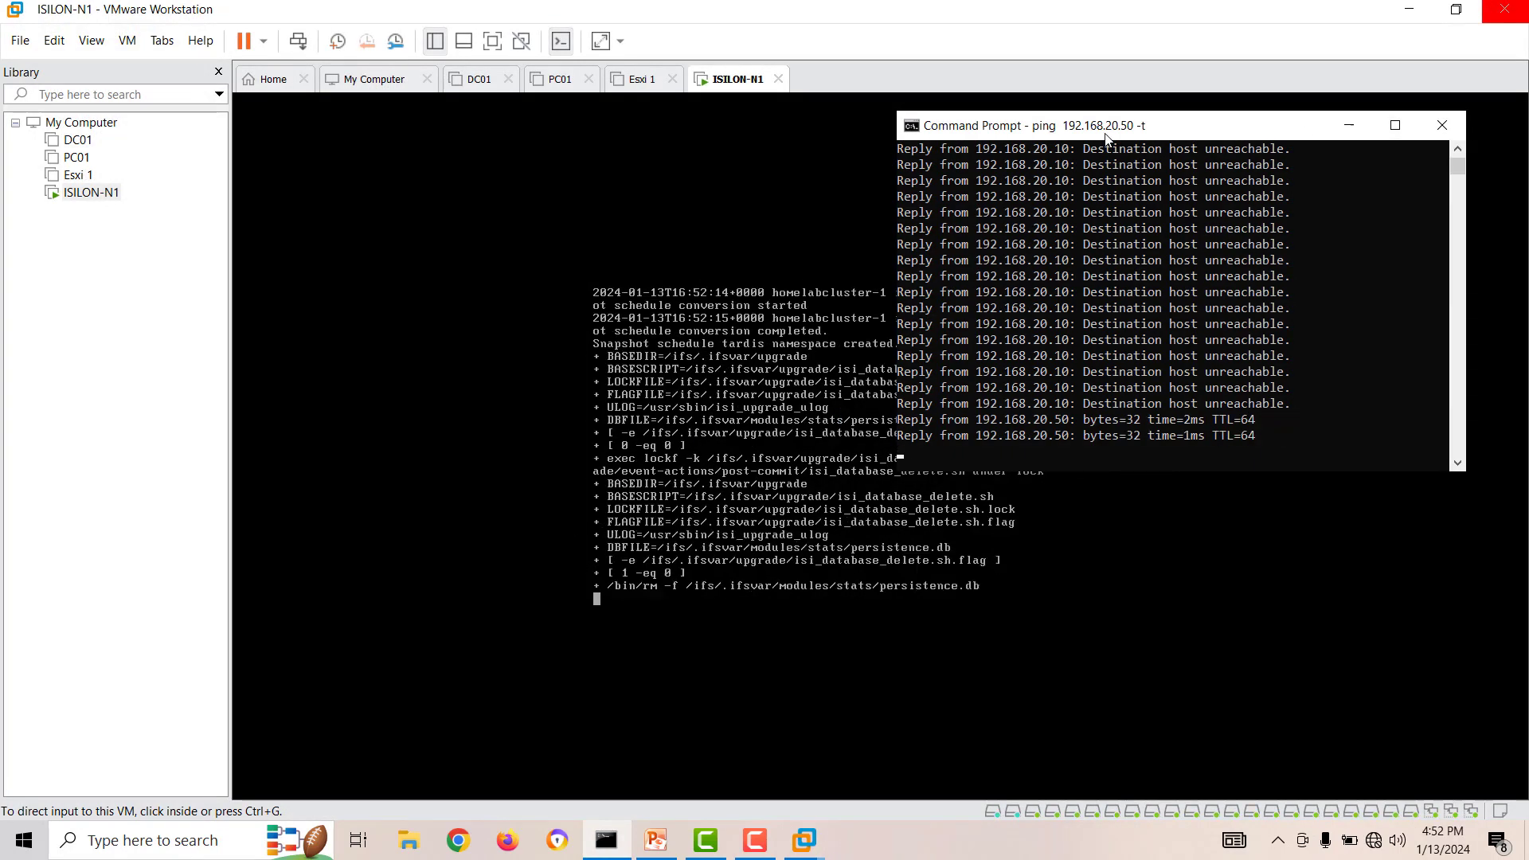
Follow the ping replies beside the ISILON-N1 console, and close the Command Prompt window to end the ping.
drag(1195, 125, 351, 204)
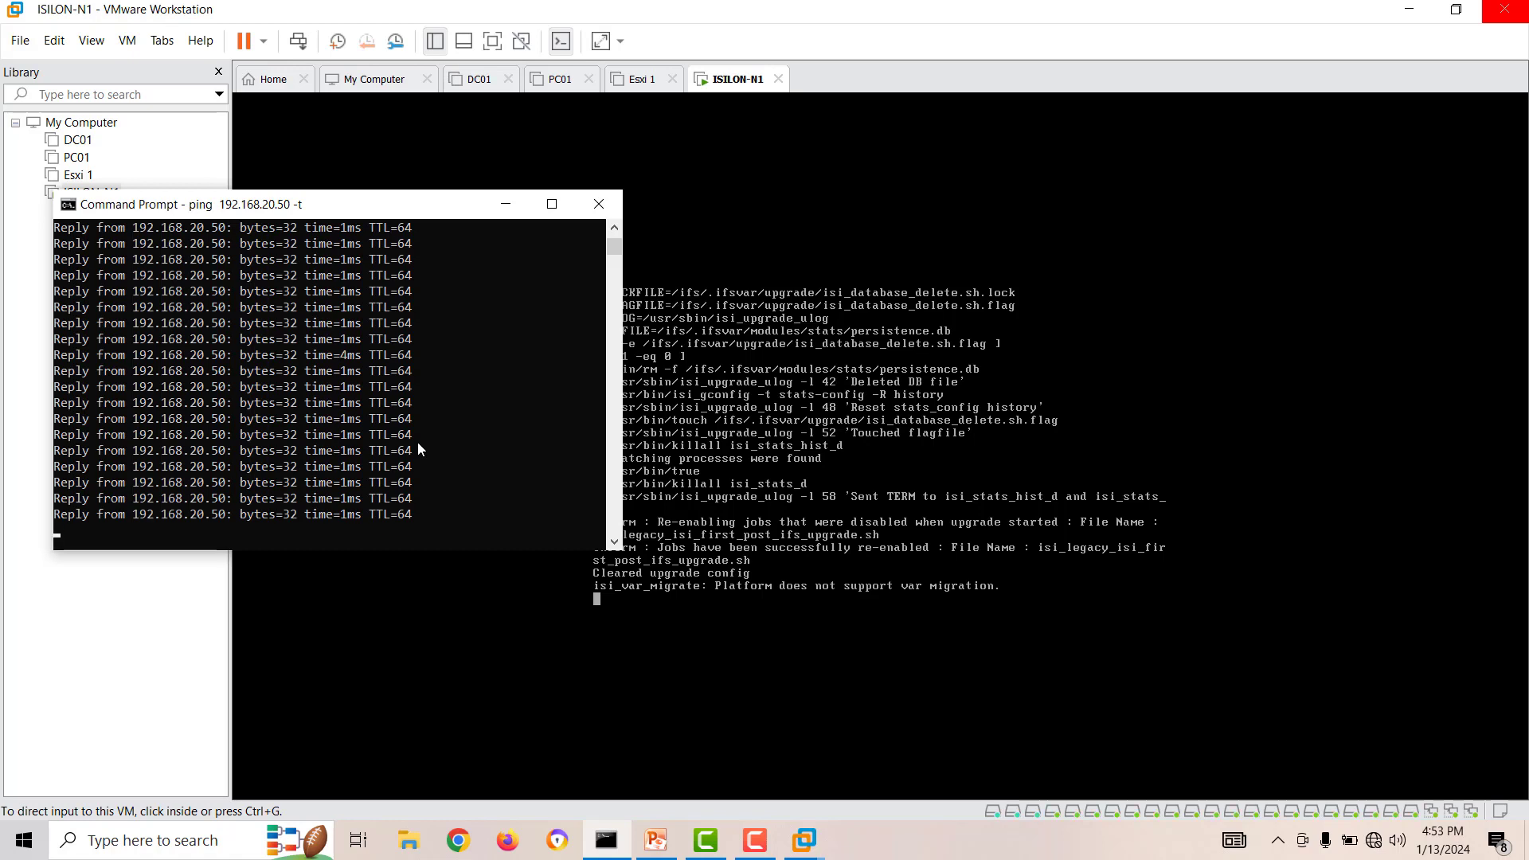
click(645, 604)
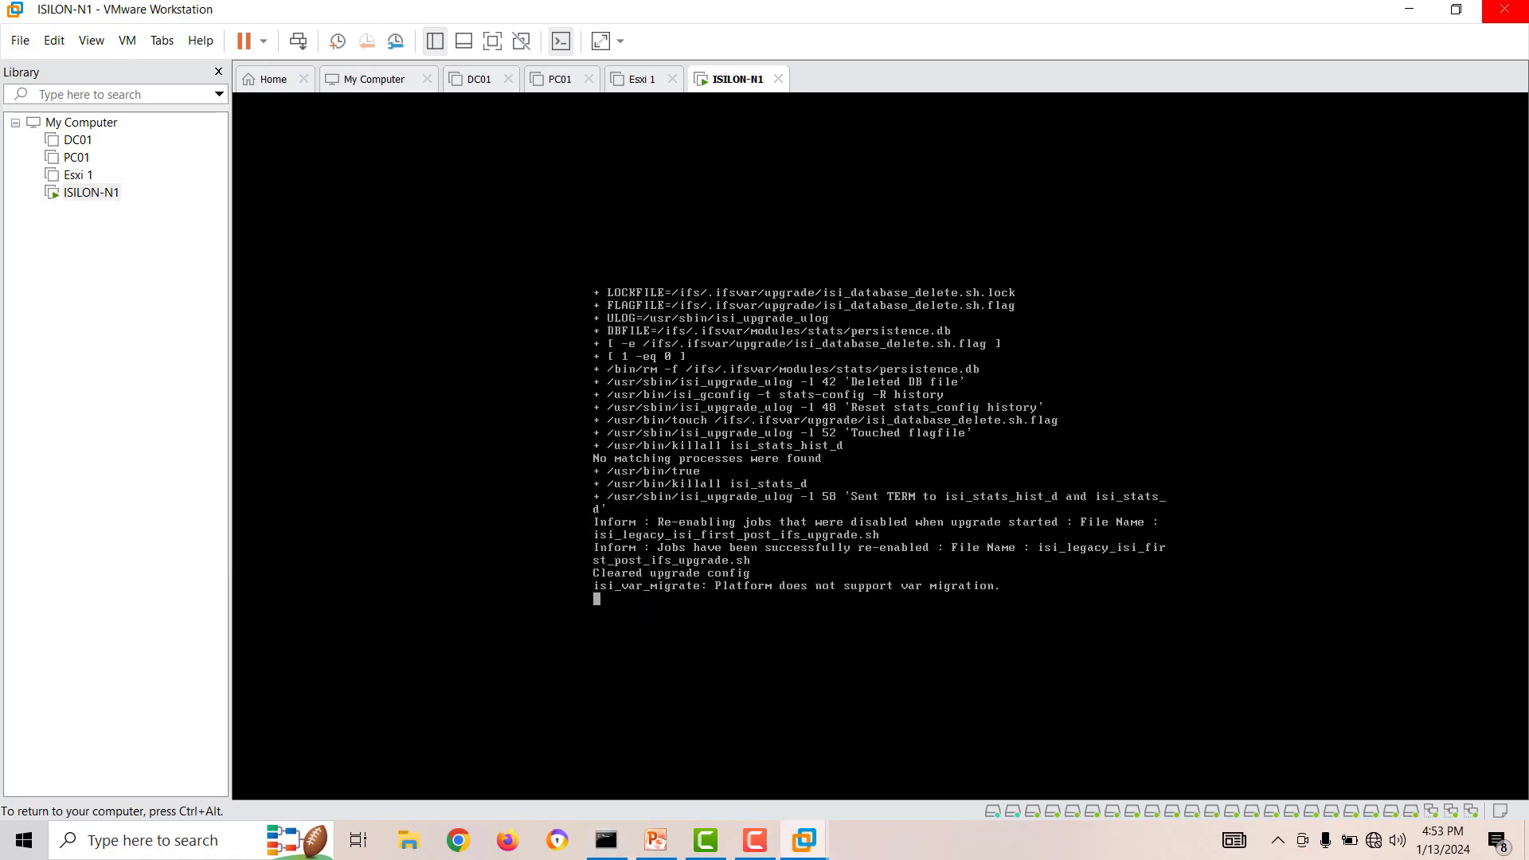
key(ctrl+alt)
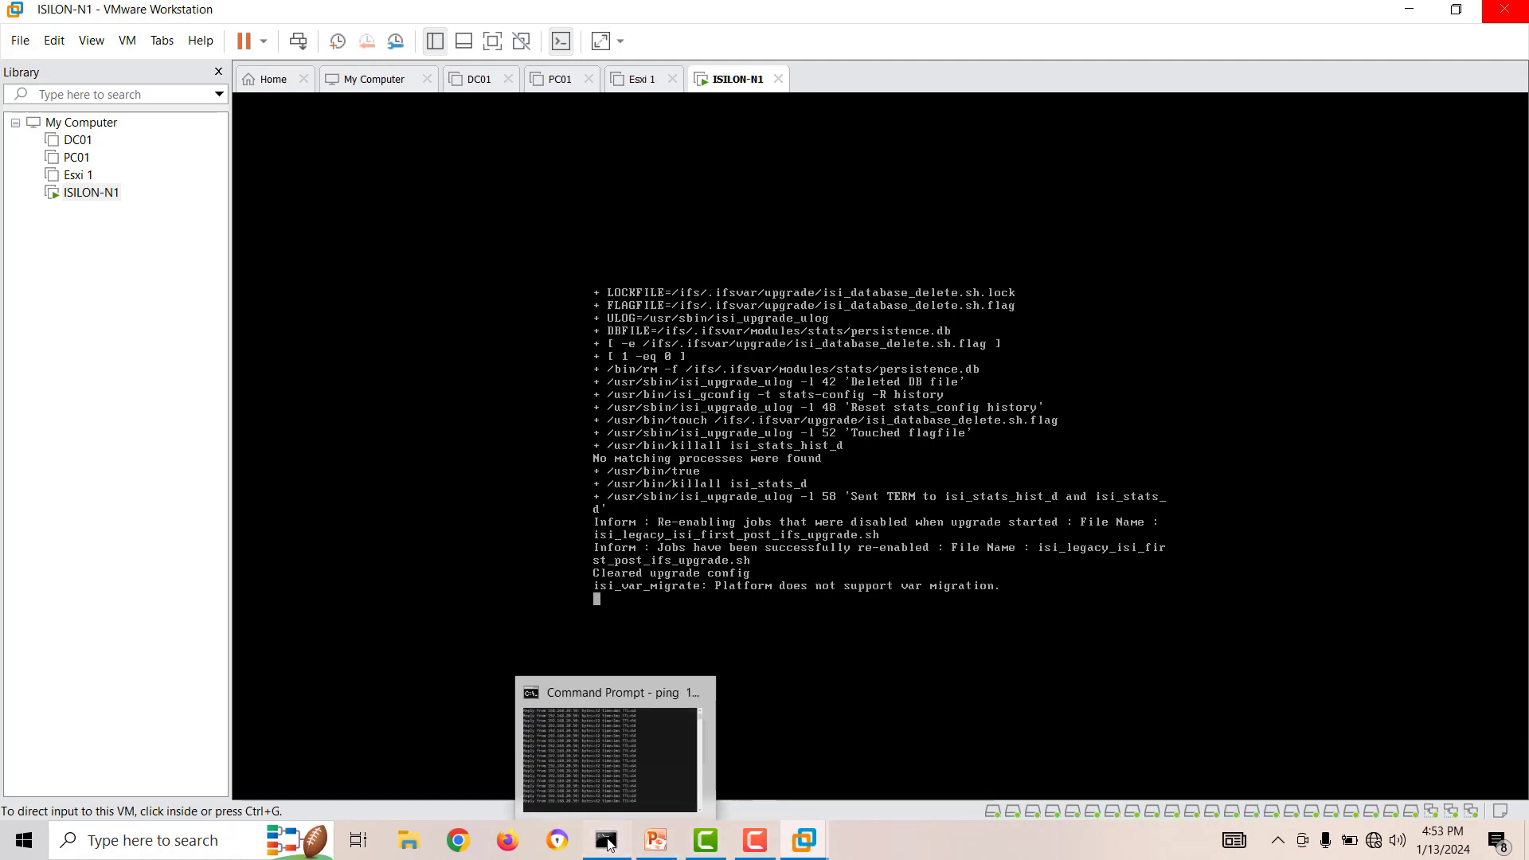
click(569, 766)
click(599, 205)
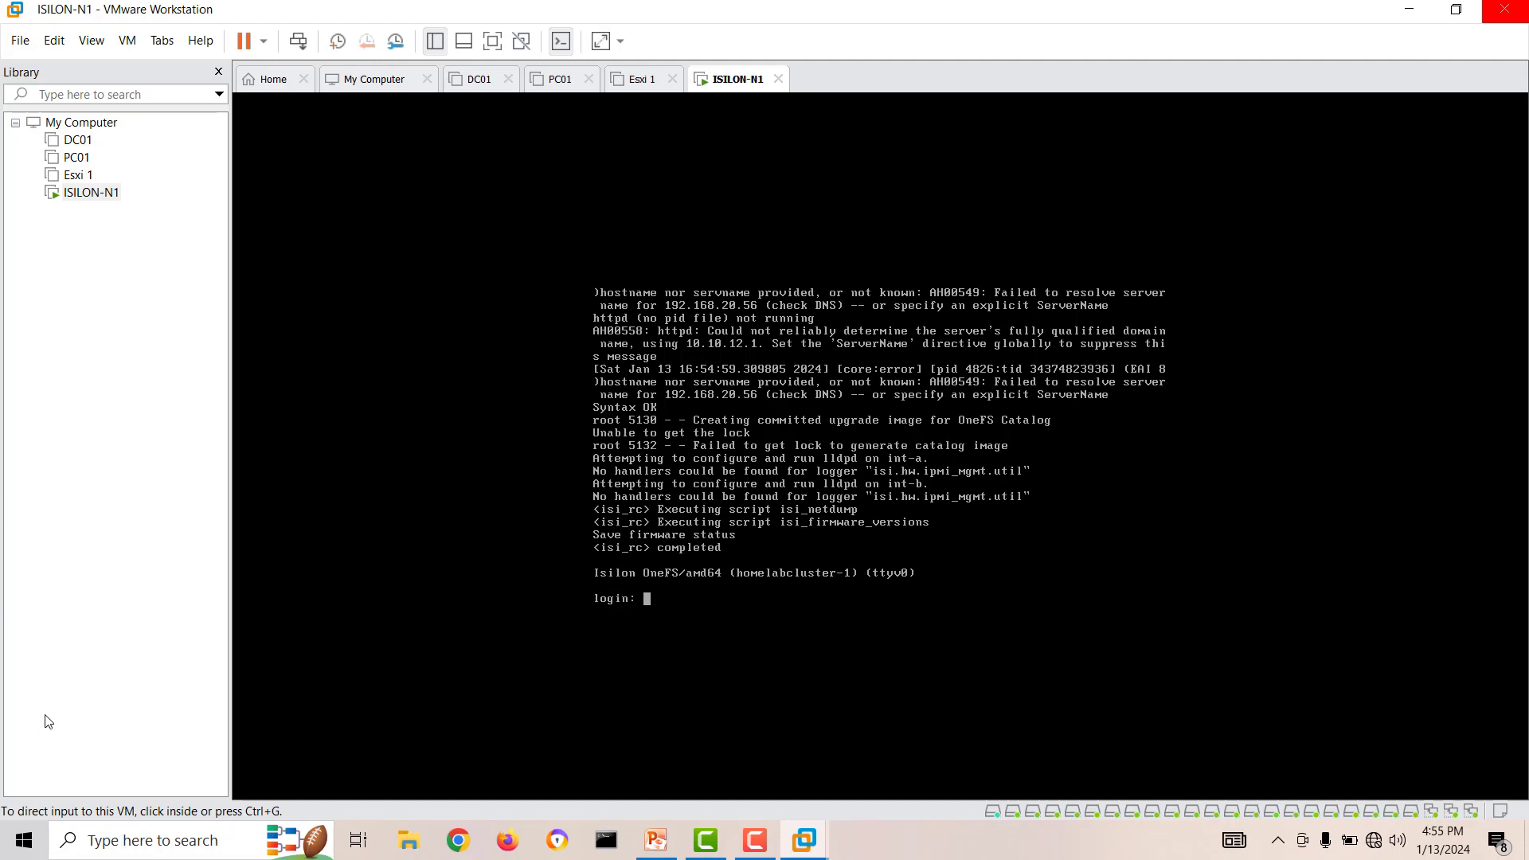
Log in to the ISILON-N1 console as root with the account password and bring up a clean shell prompt.
click(733, 592)
text(r)
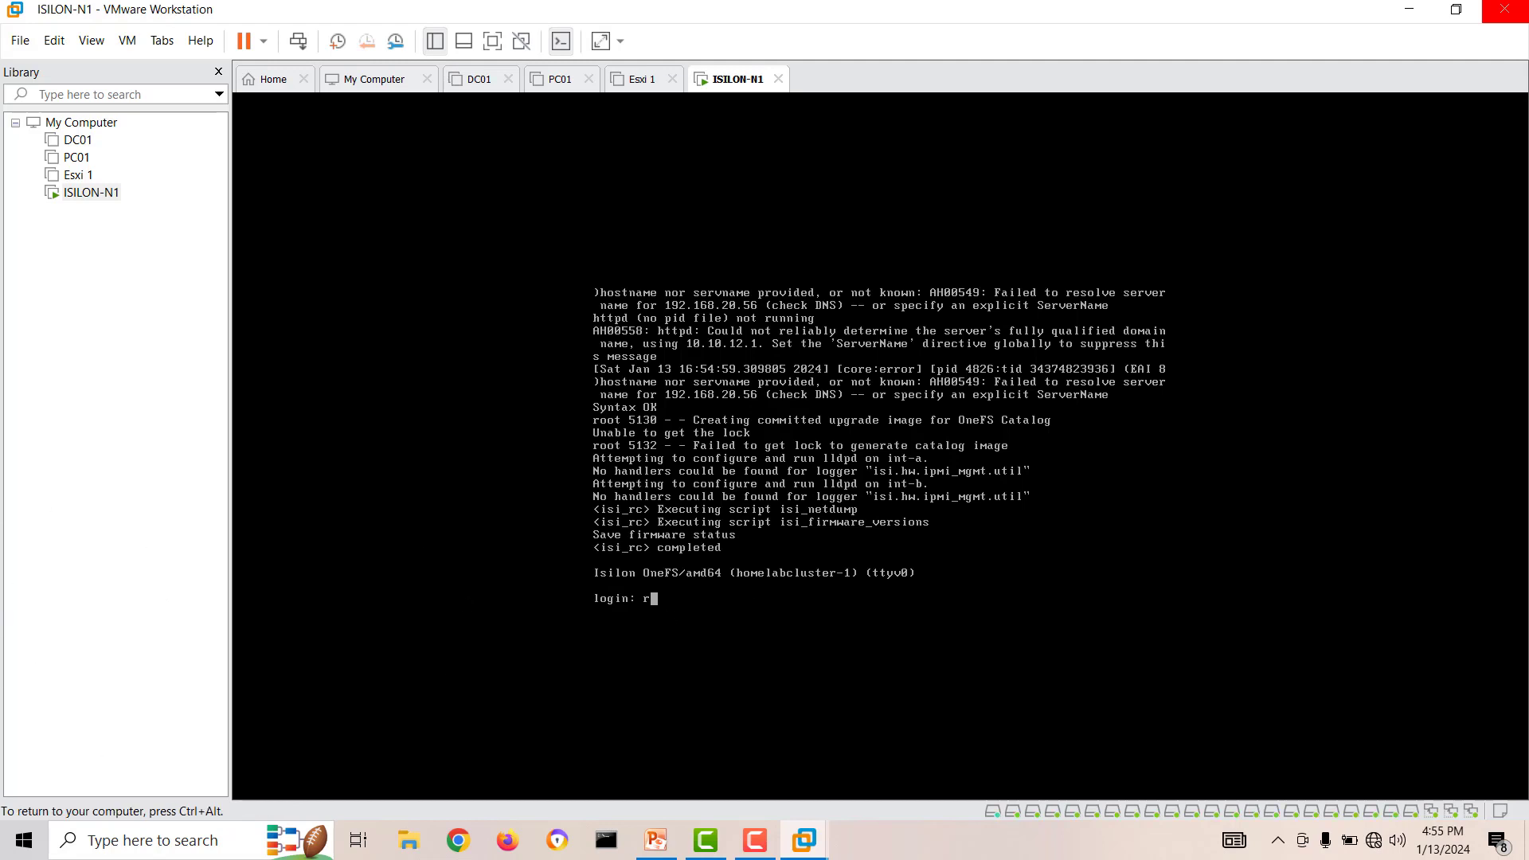
text(oot)
key(Return)
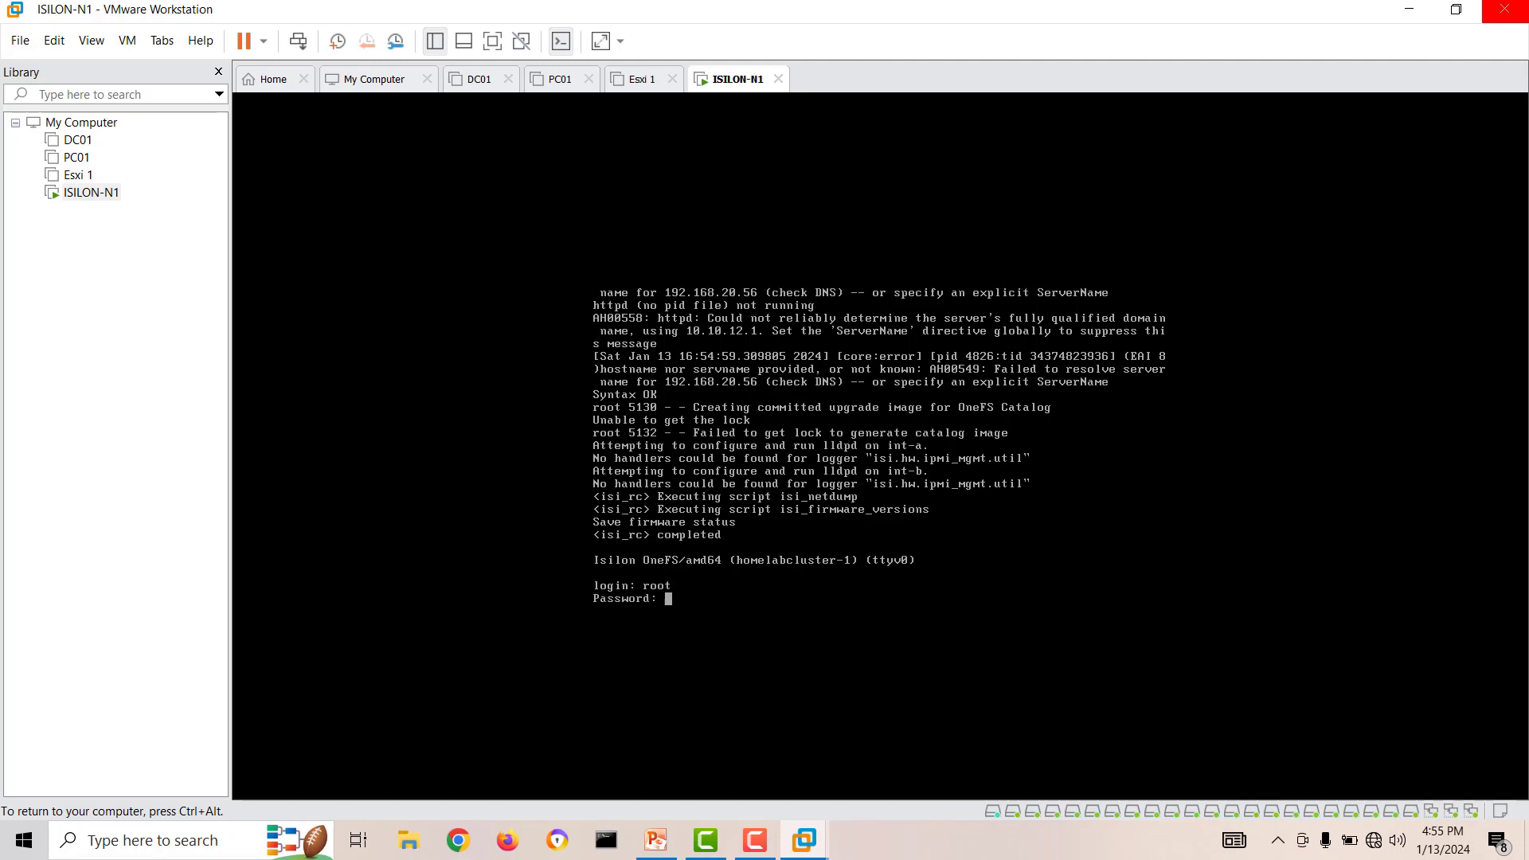
key(Return)
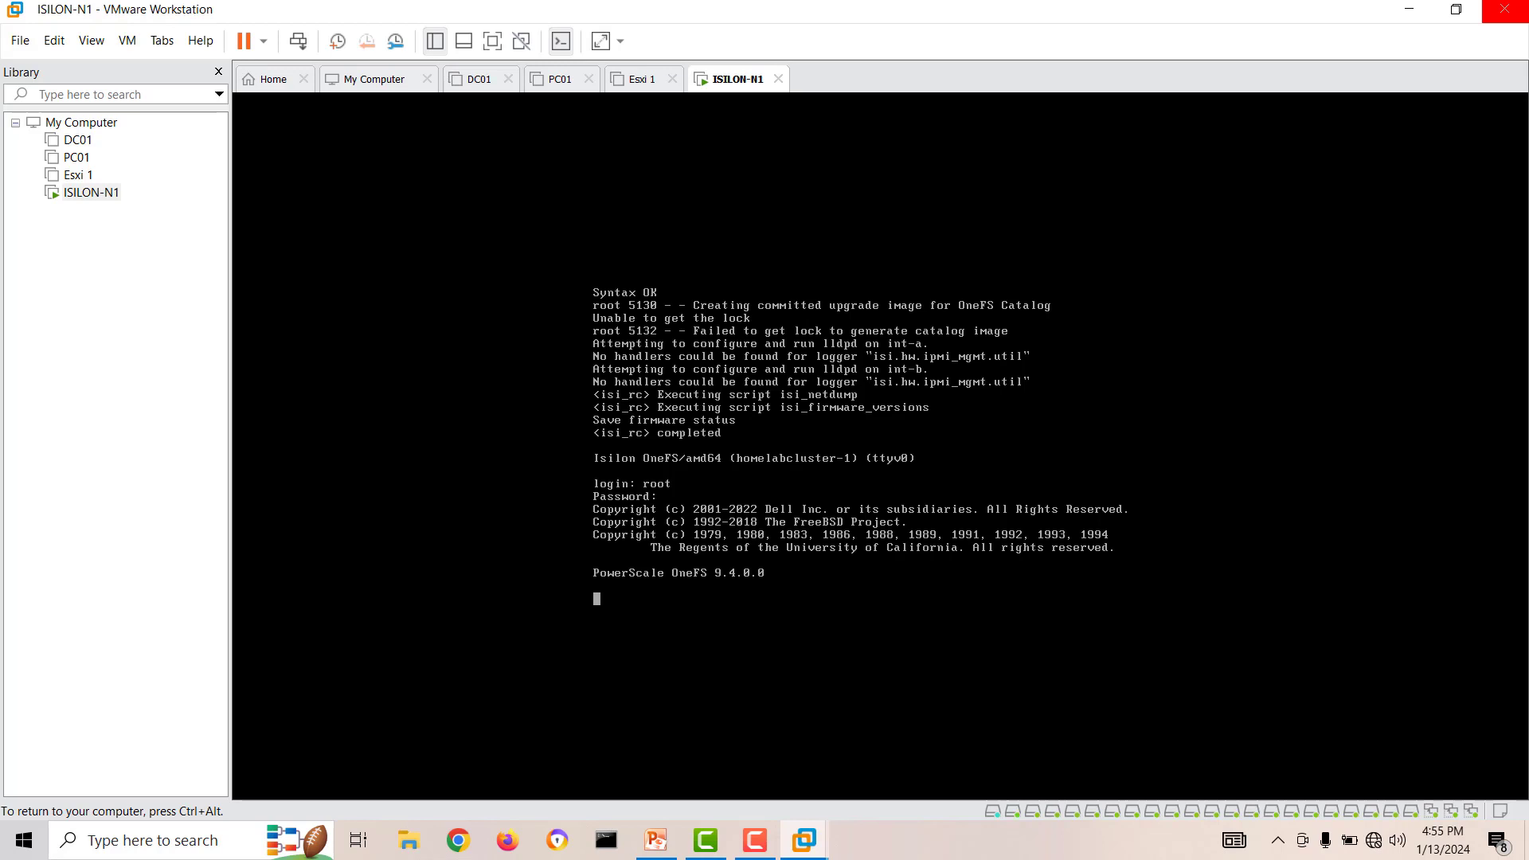
key(Return)
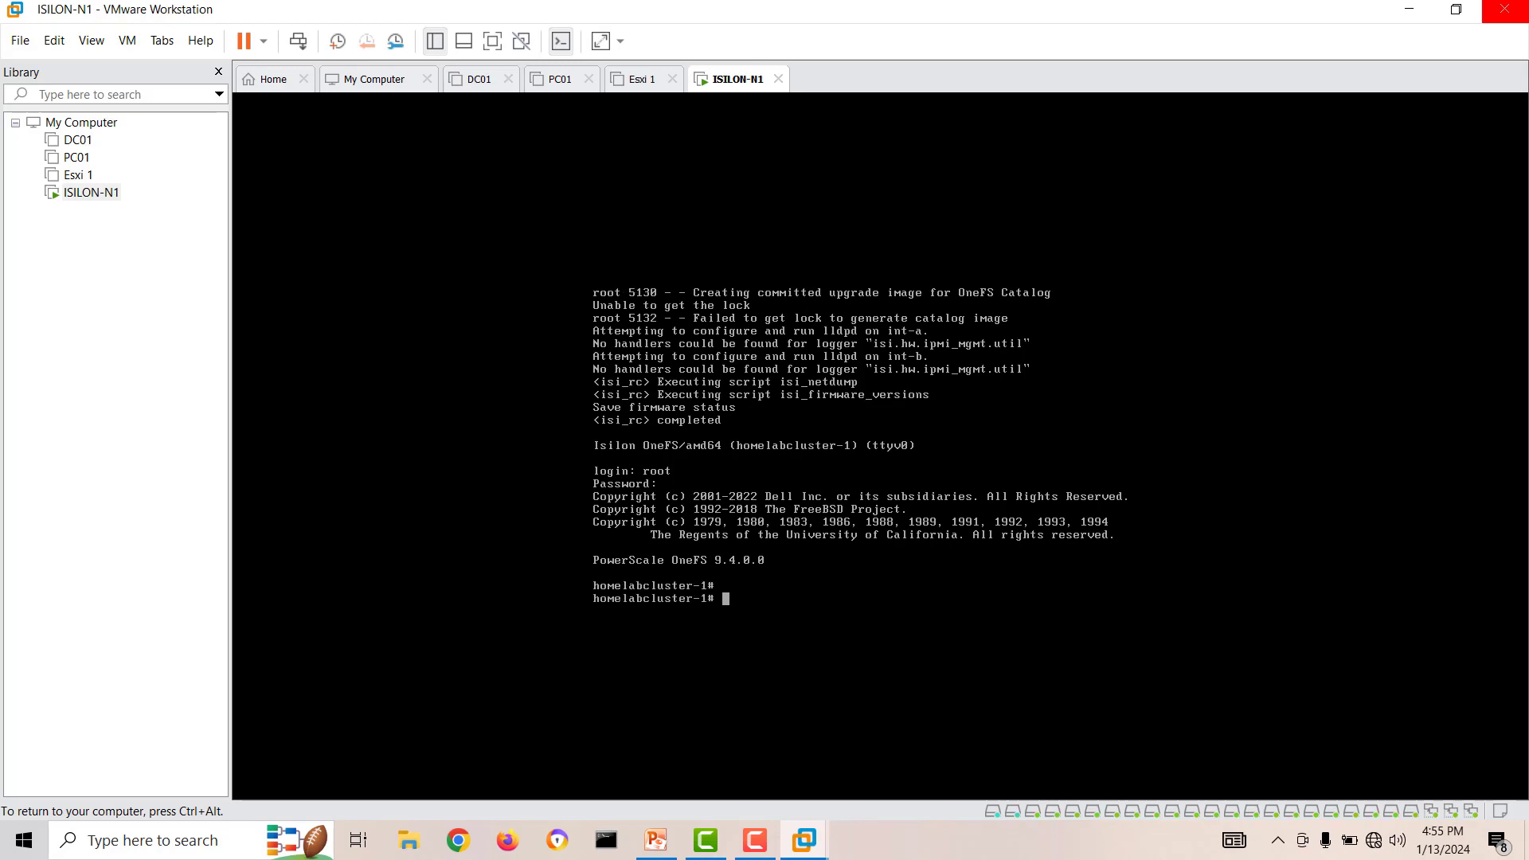
key(Return)
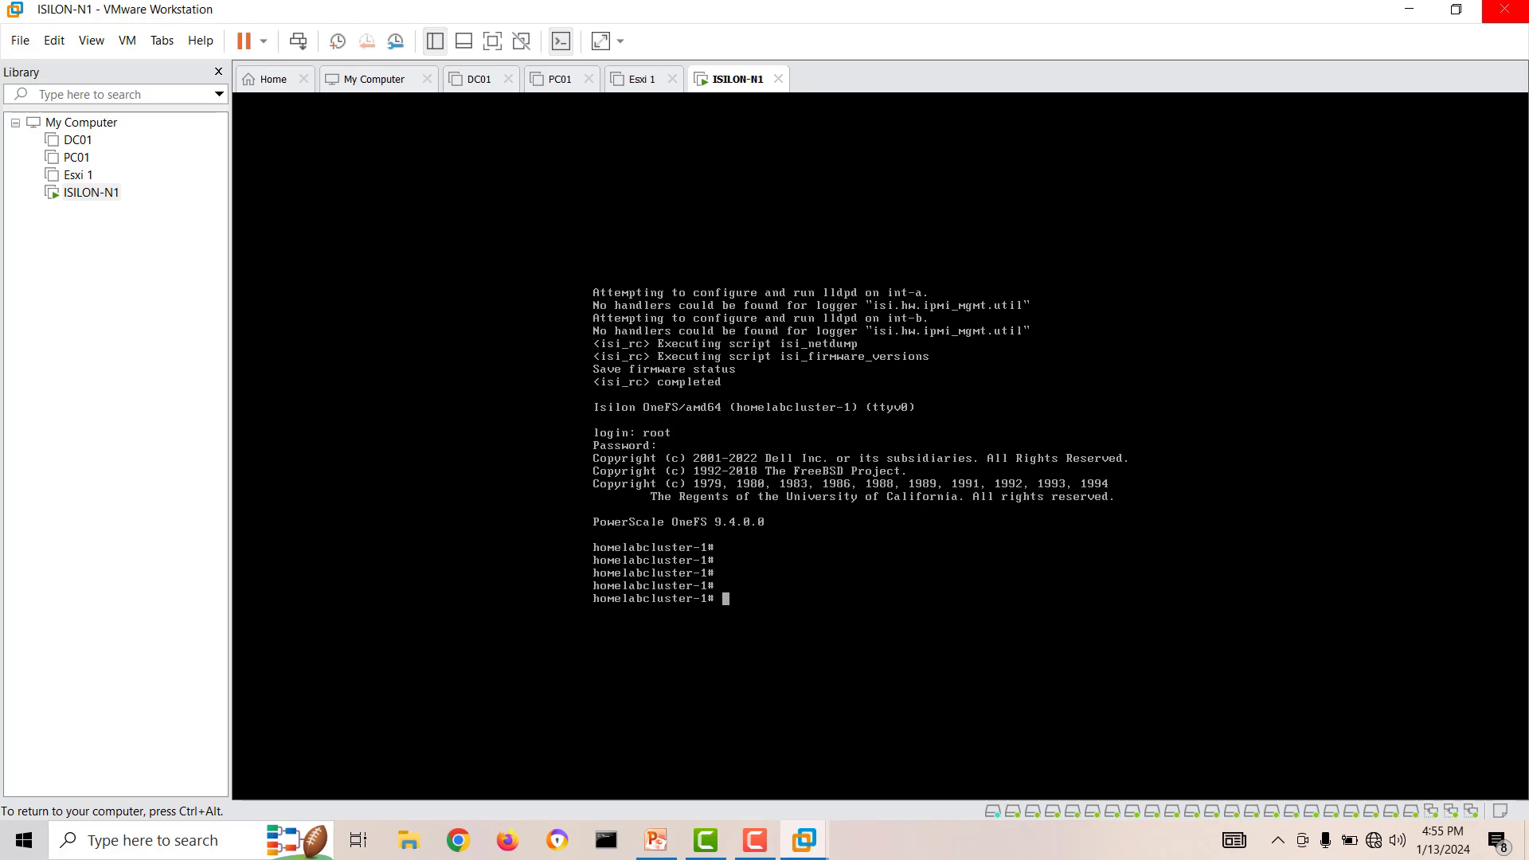
Run isi status in the node's shell to check the cluster's health and job status.
text(isi status)
key(Return)
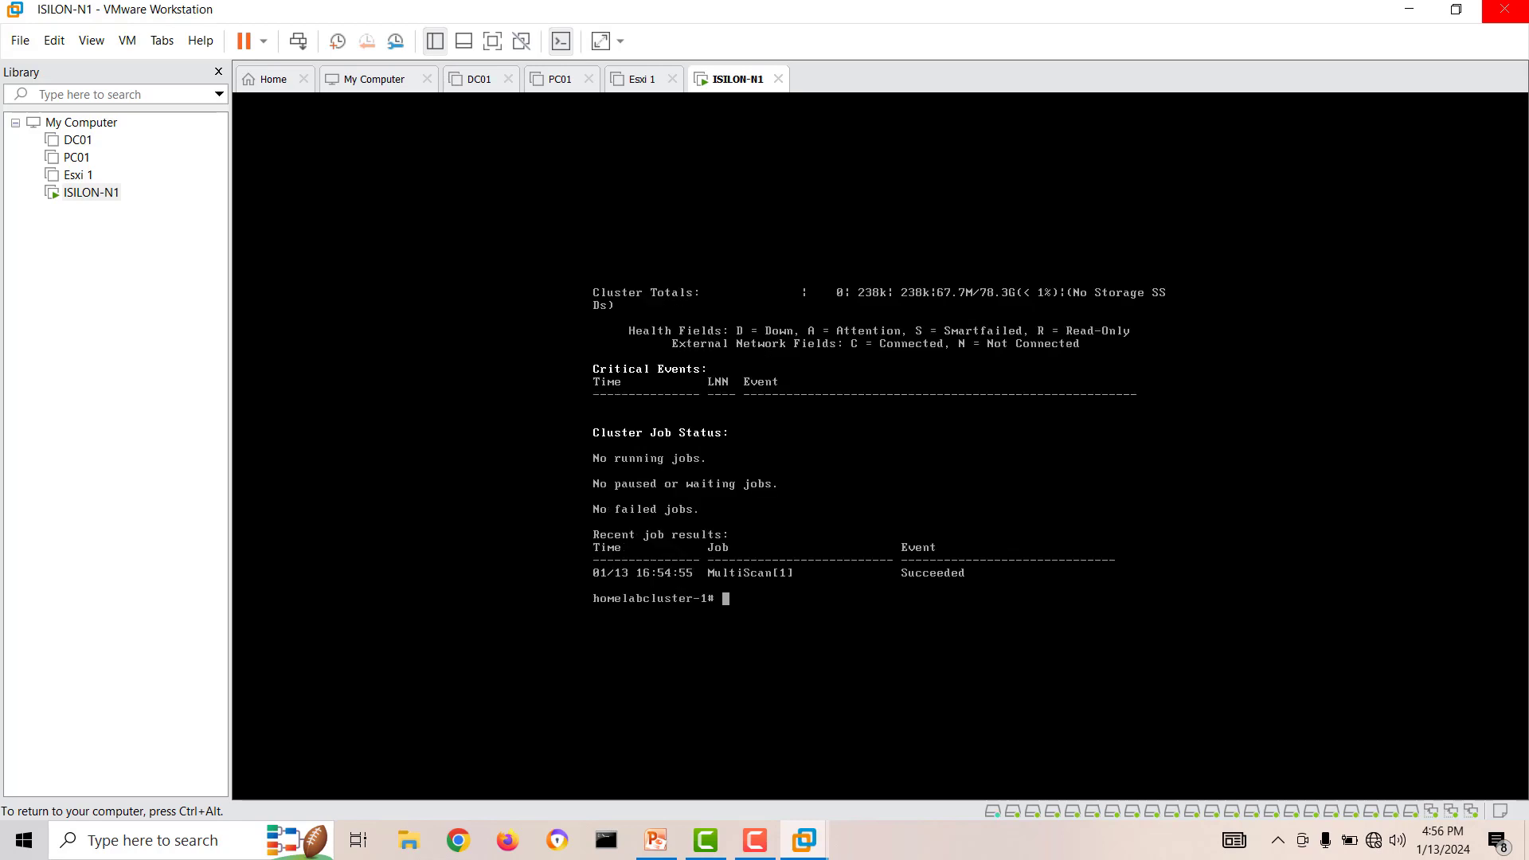
key(ctrl+alt)
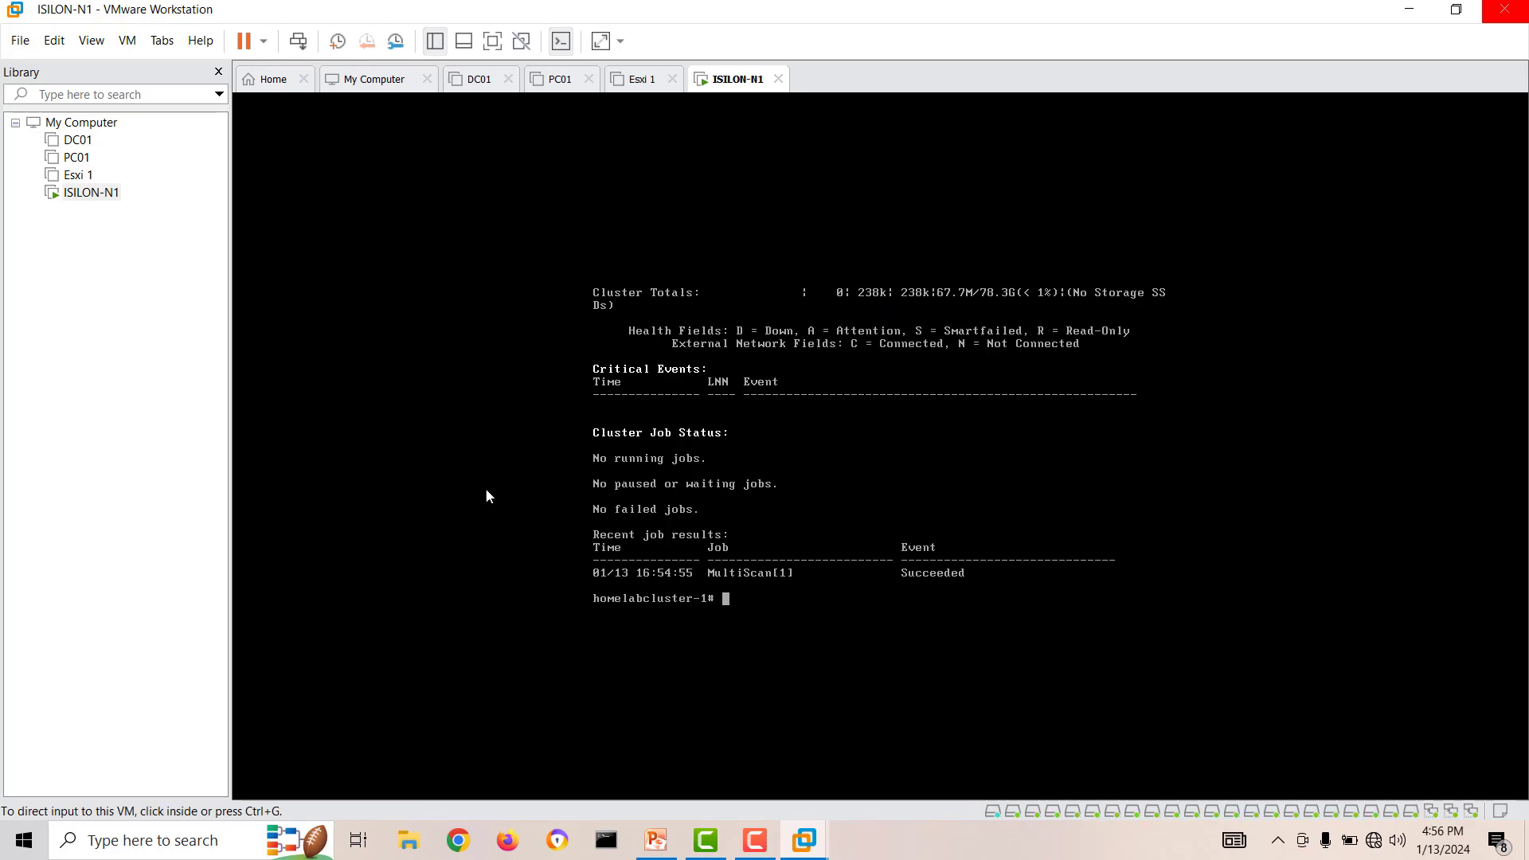
click(458, 840)
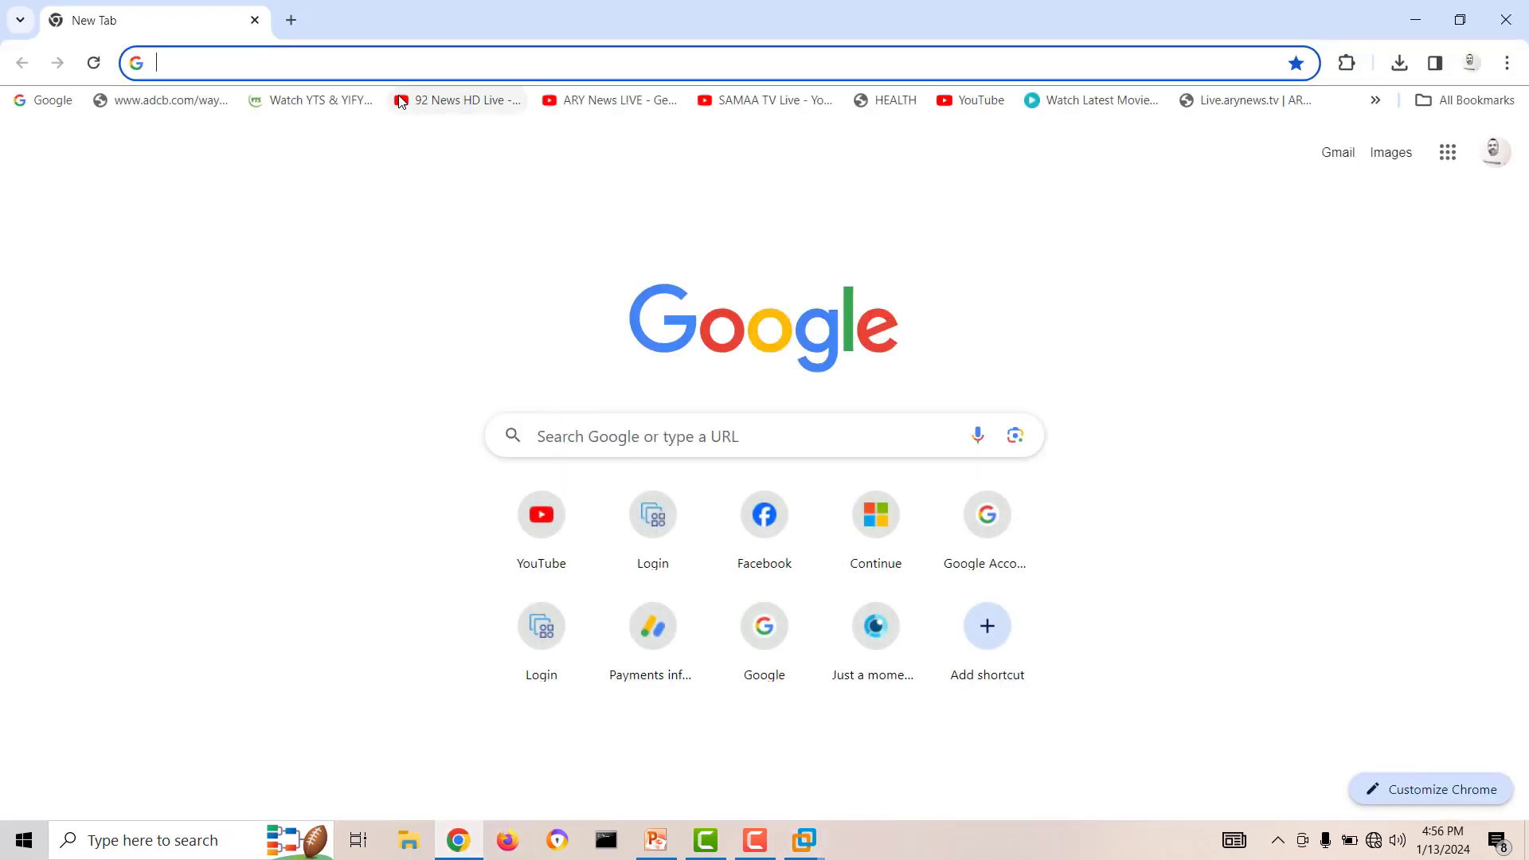
text(https)
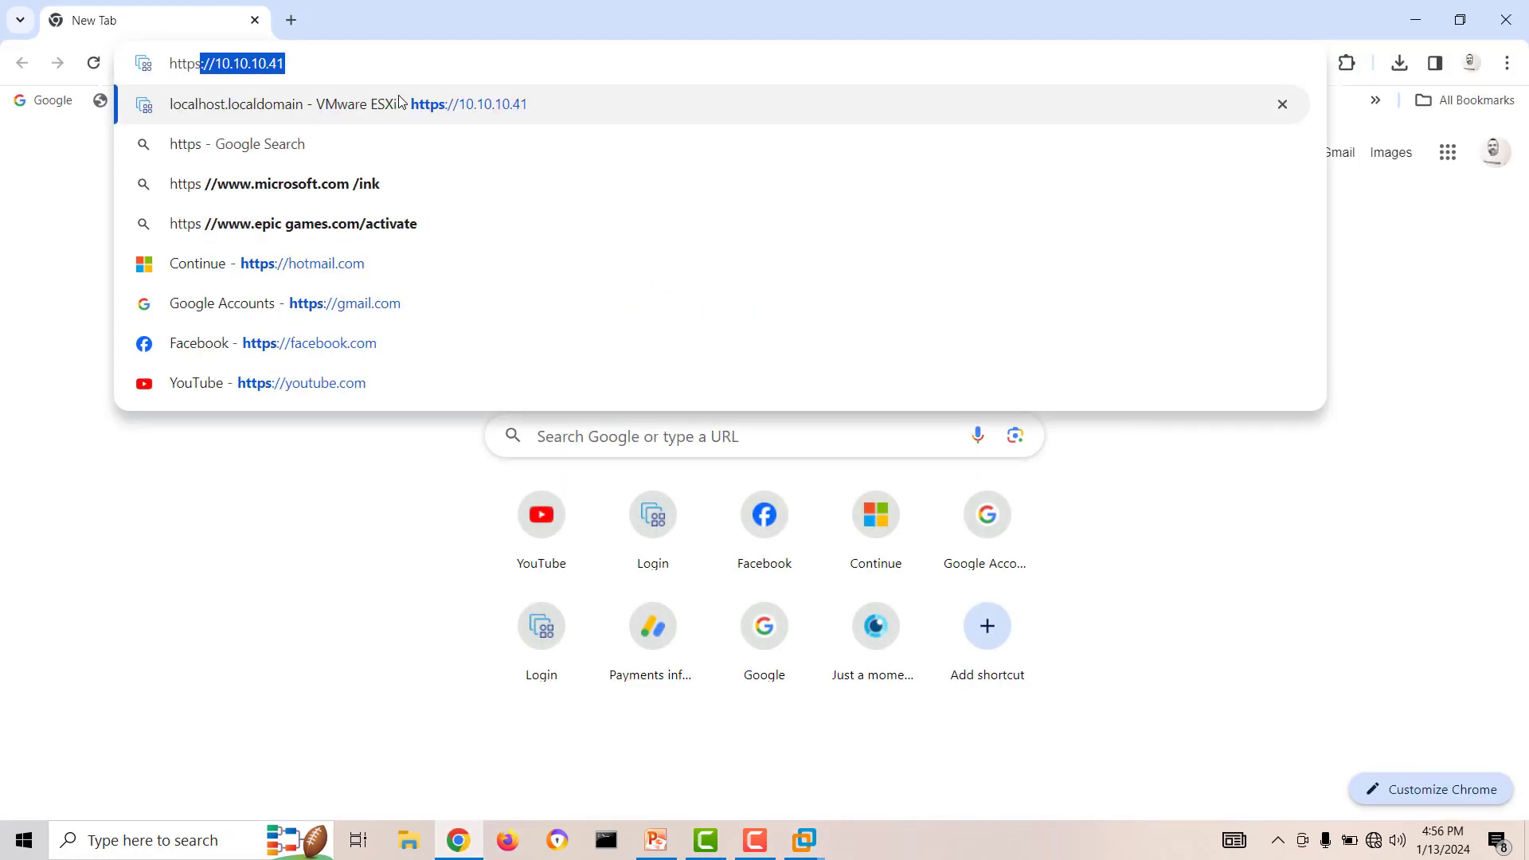
text(://192.)
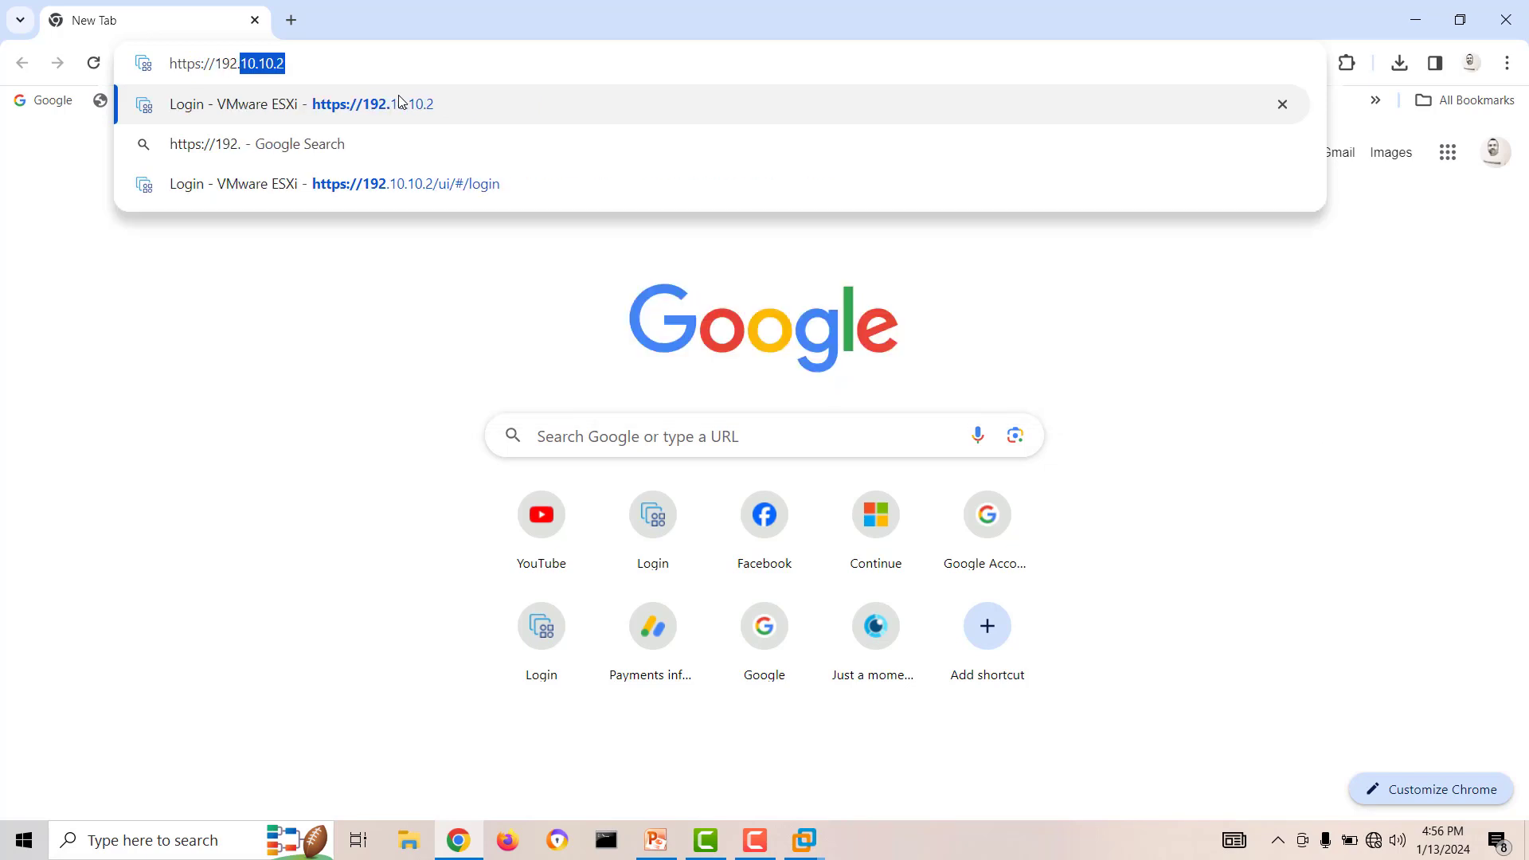
text(168.20.)
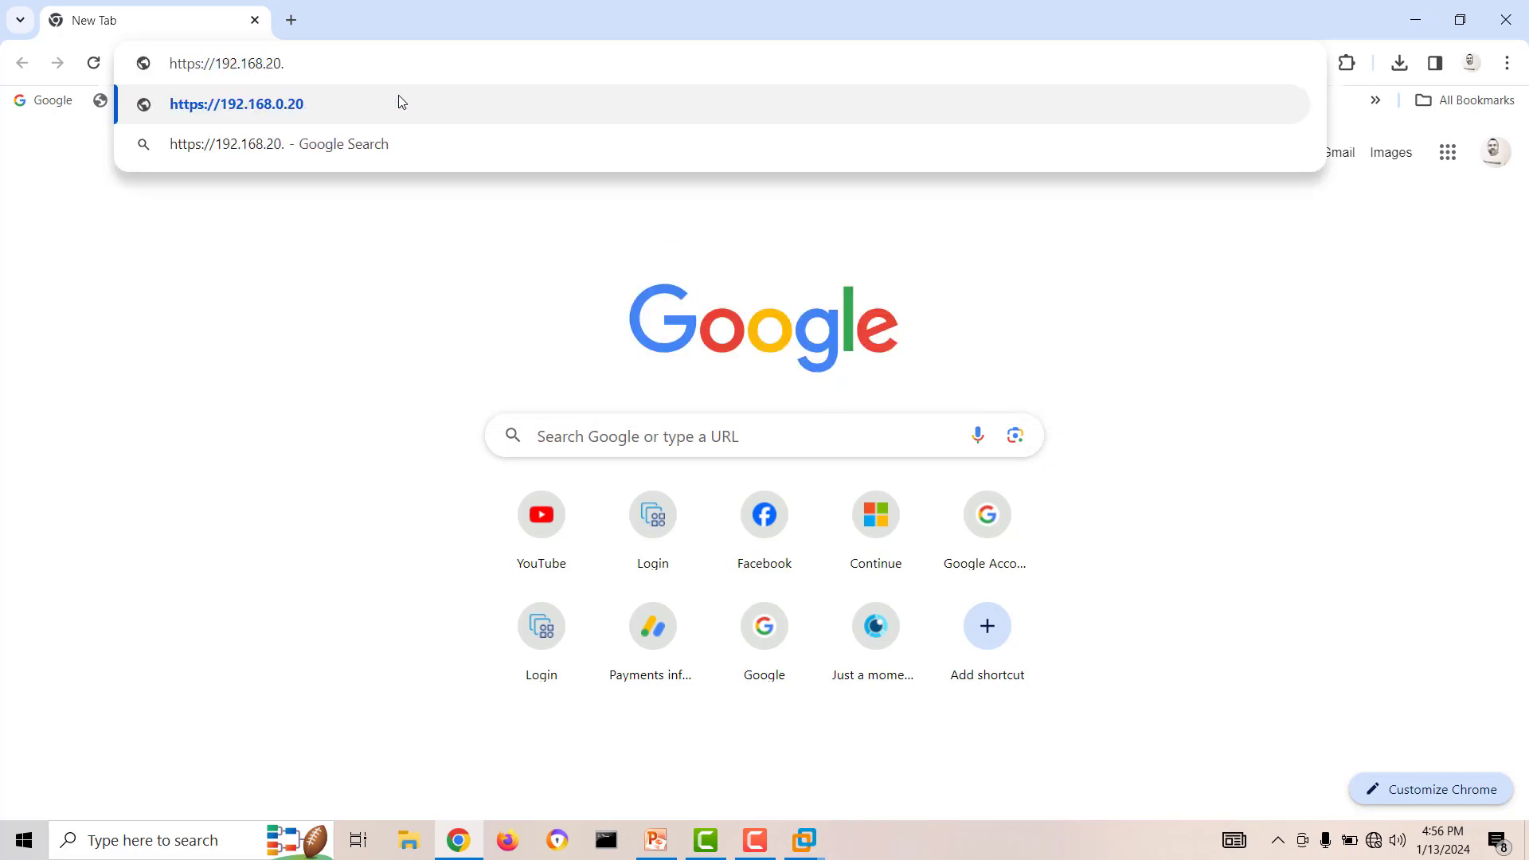
text(50:)
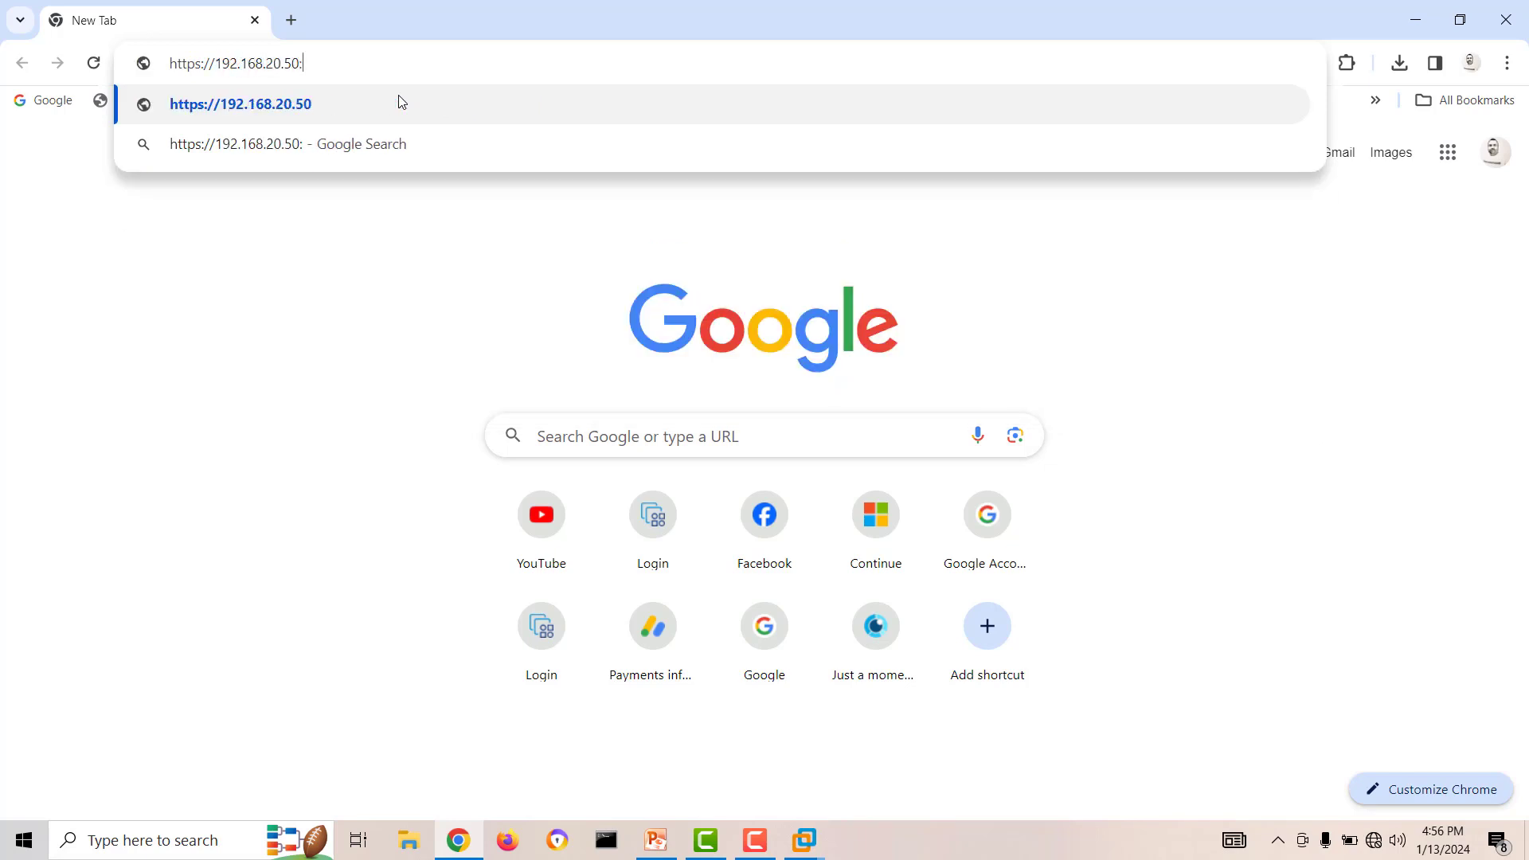
text(8080)
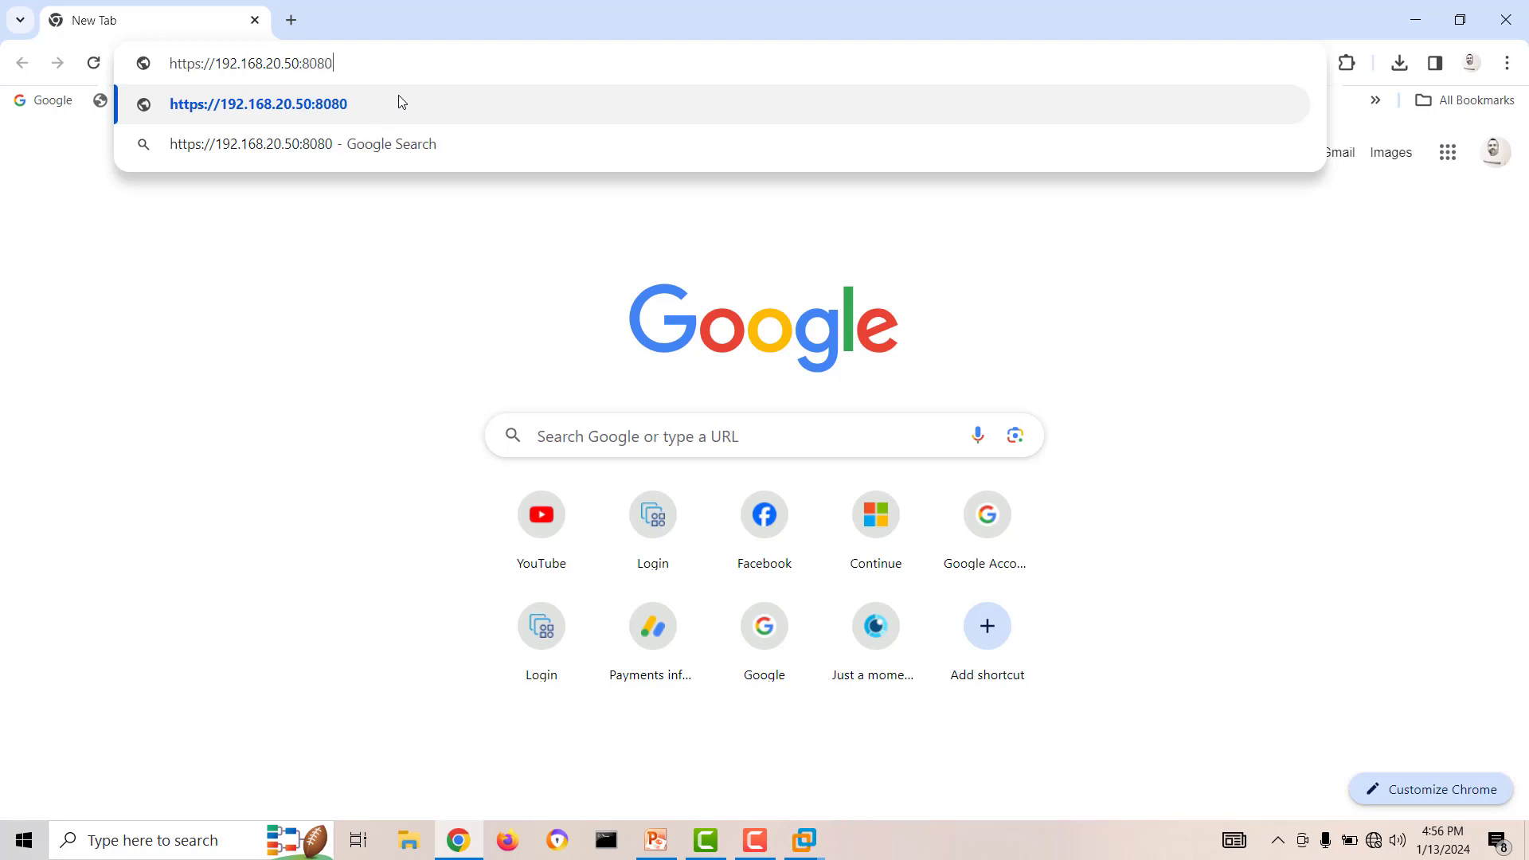
key(Return)
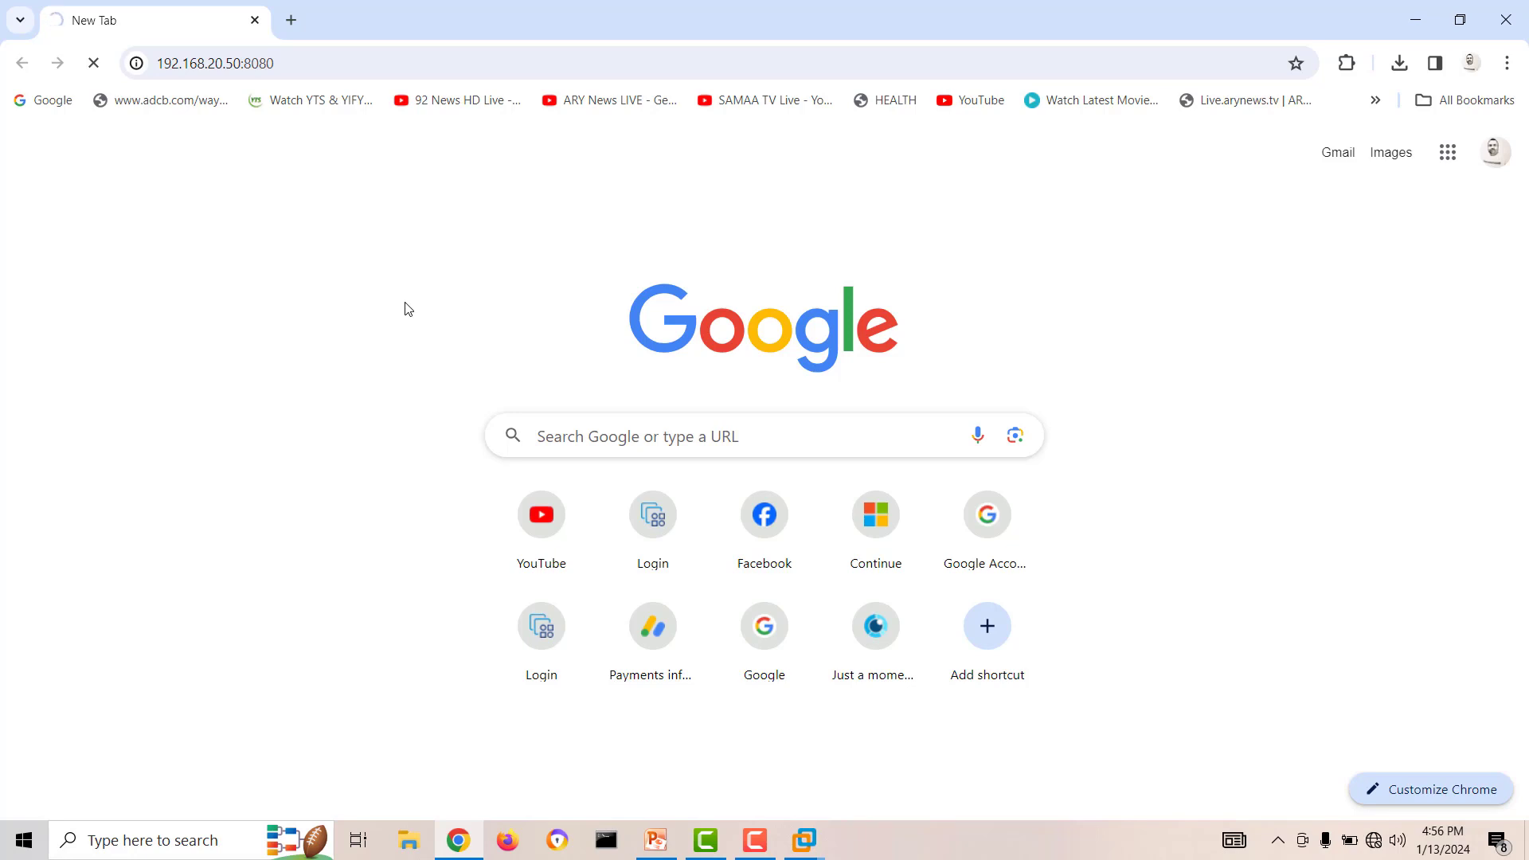
key(F5)
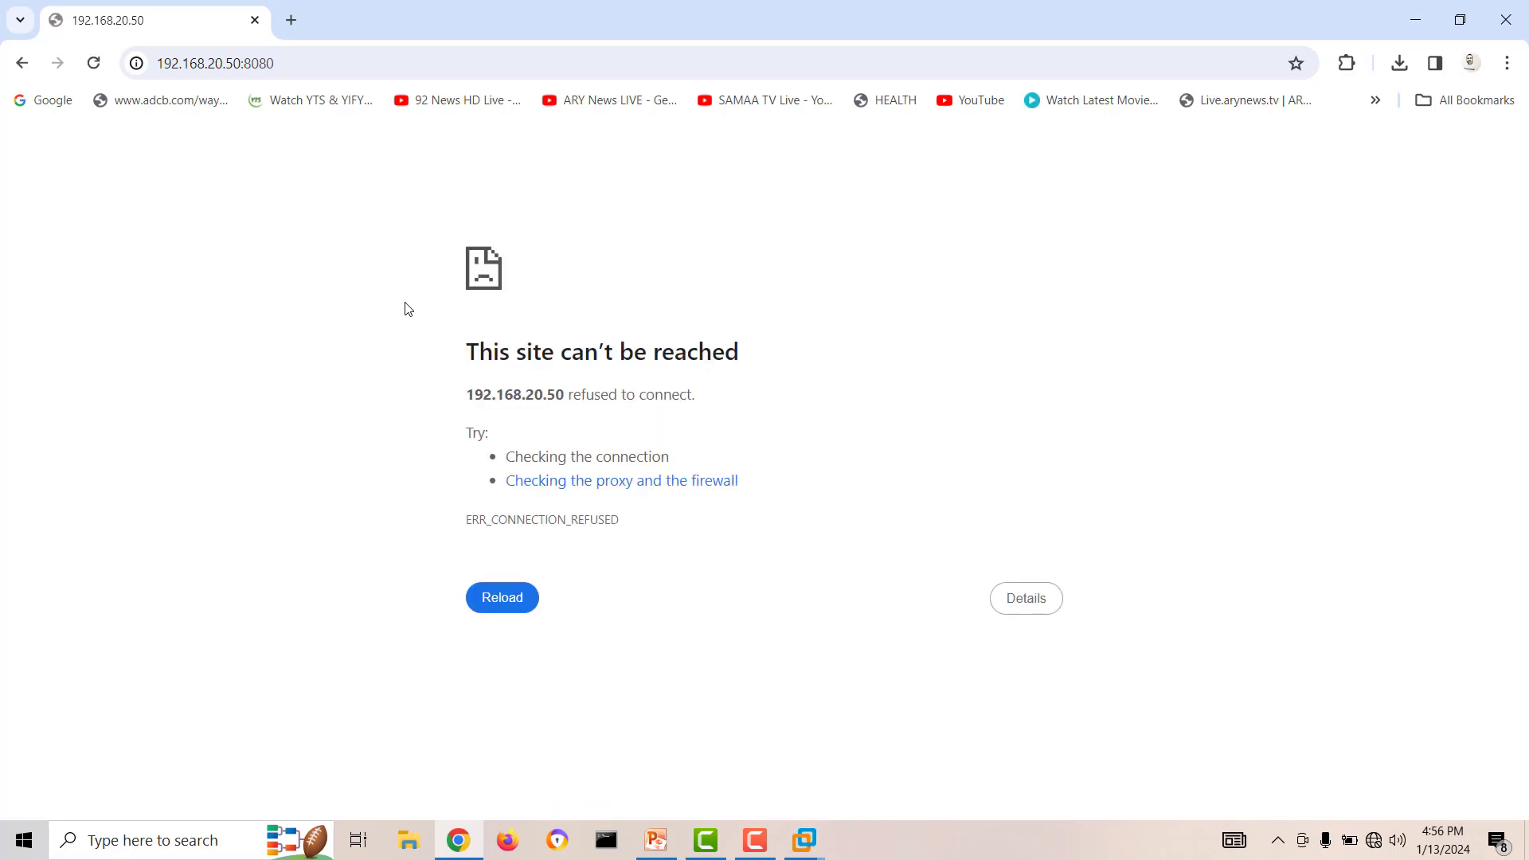
click(315, 63)
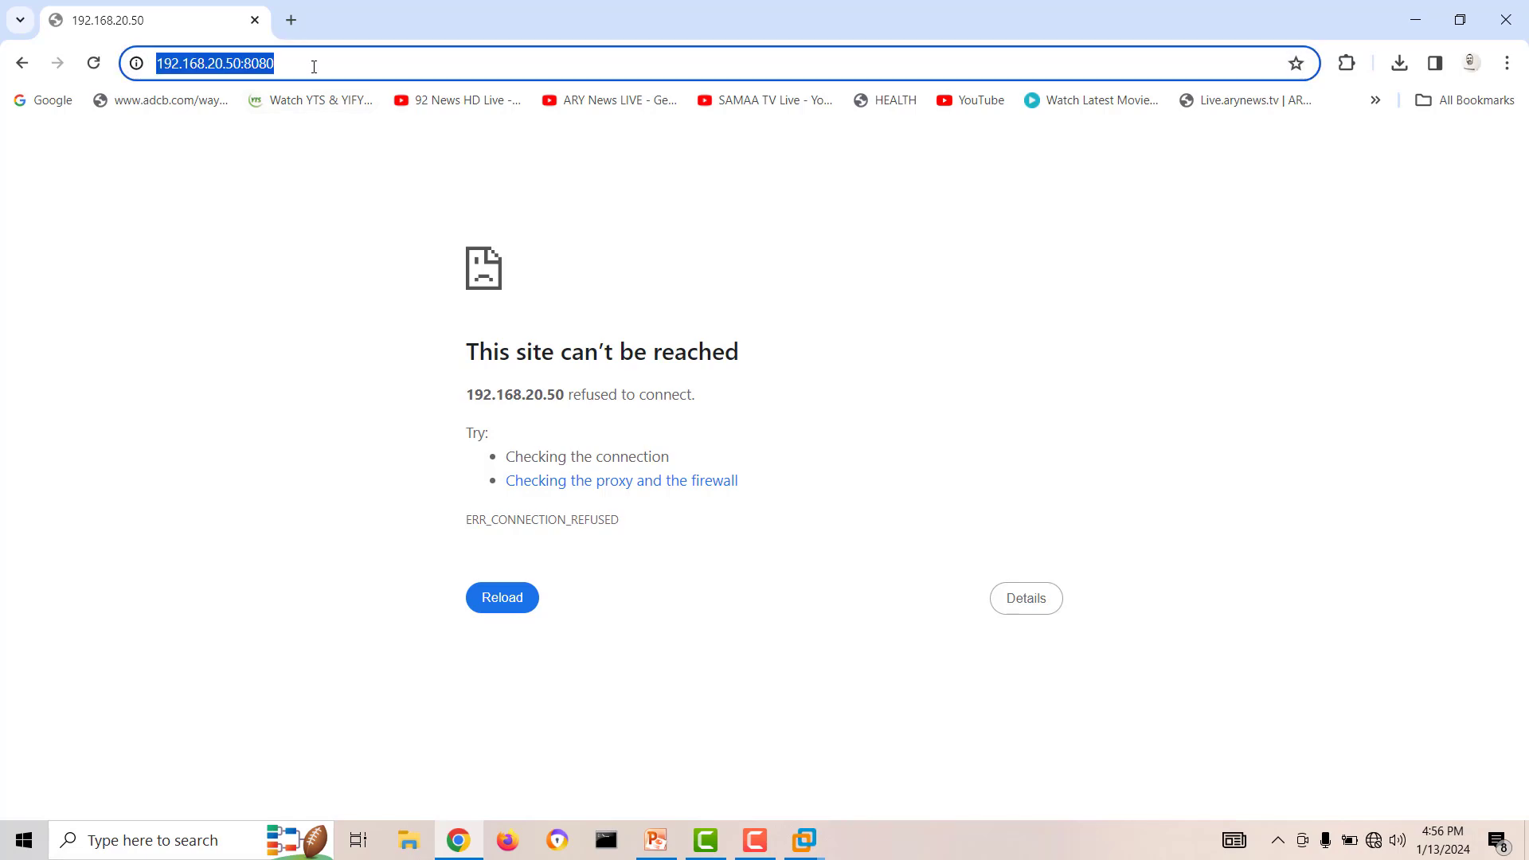
click(315, 64)
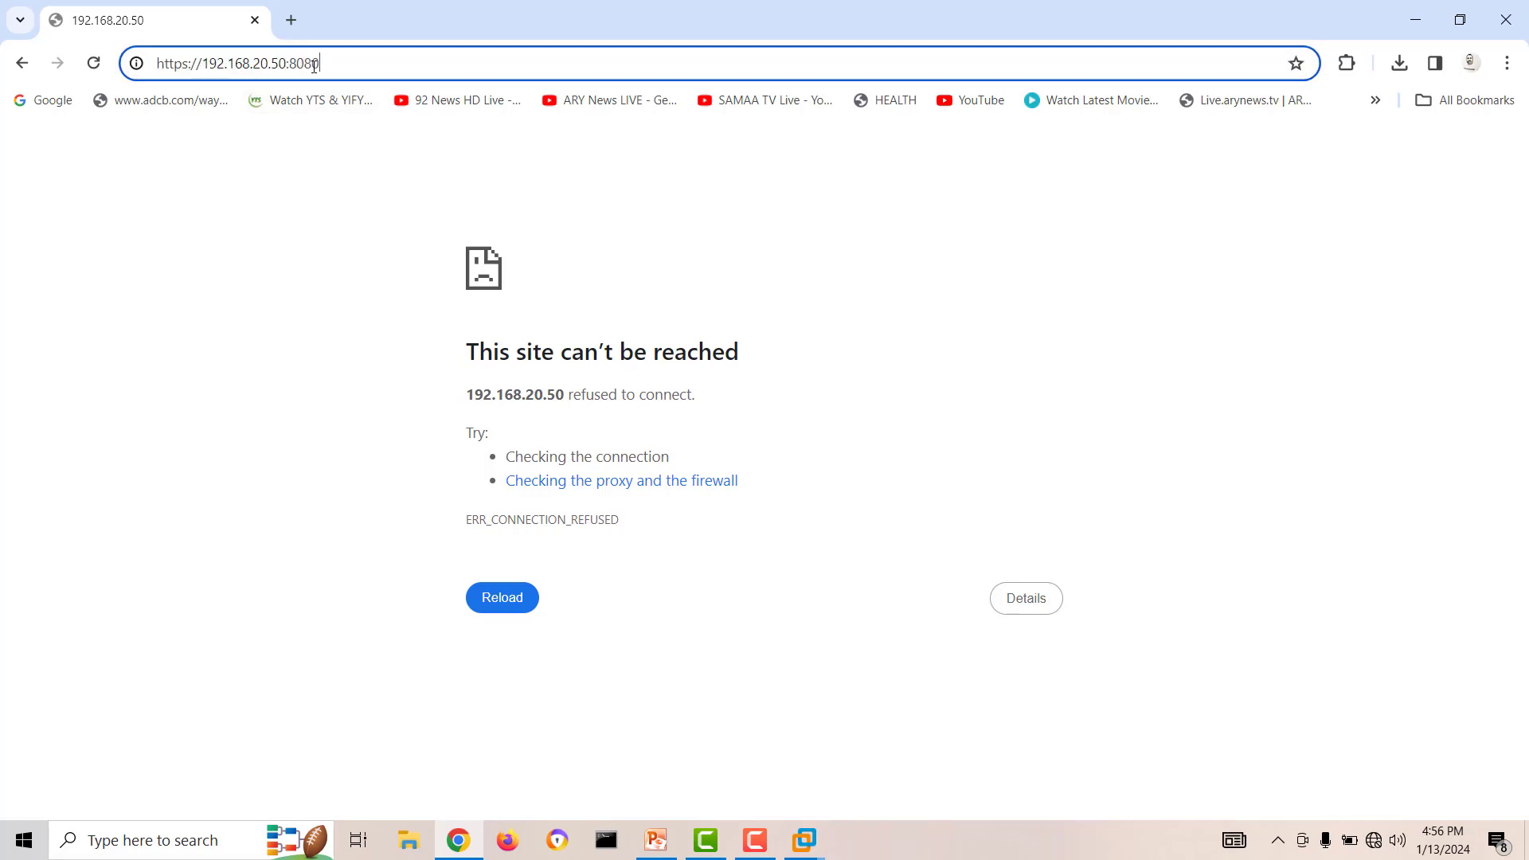
click(188, 65)
key(BackSpace)
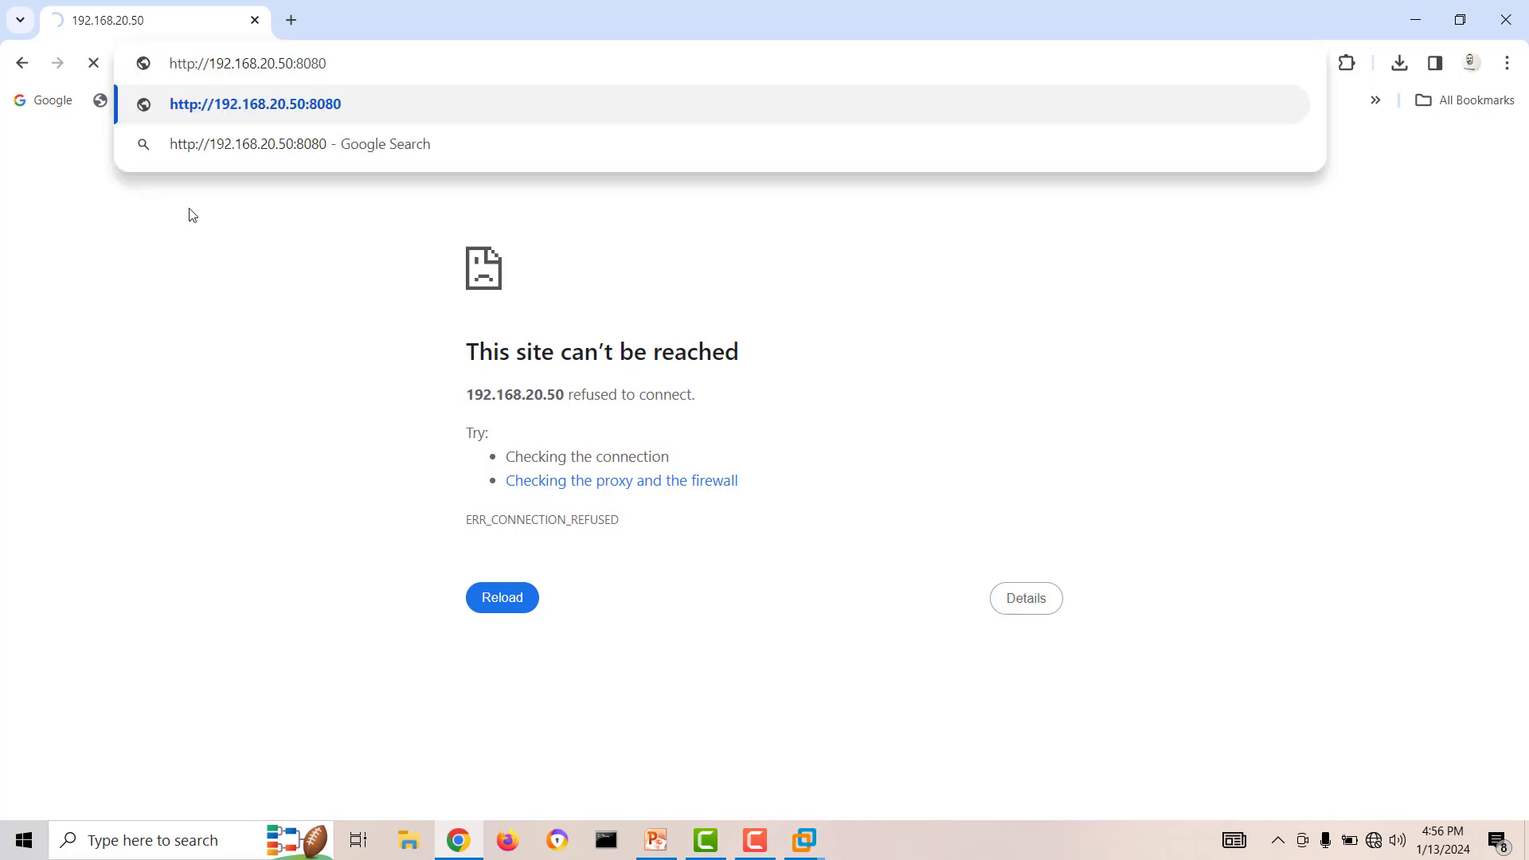
key(Return)
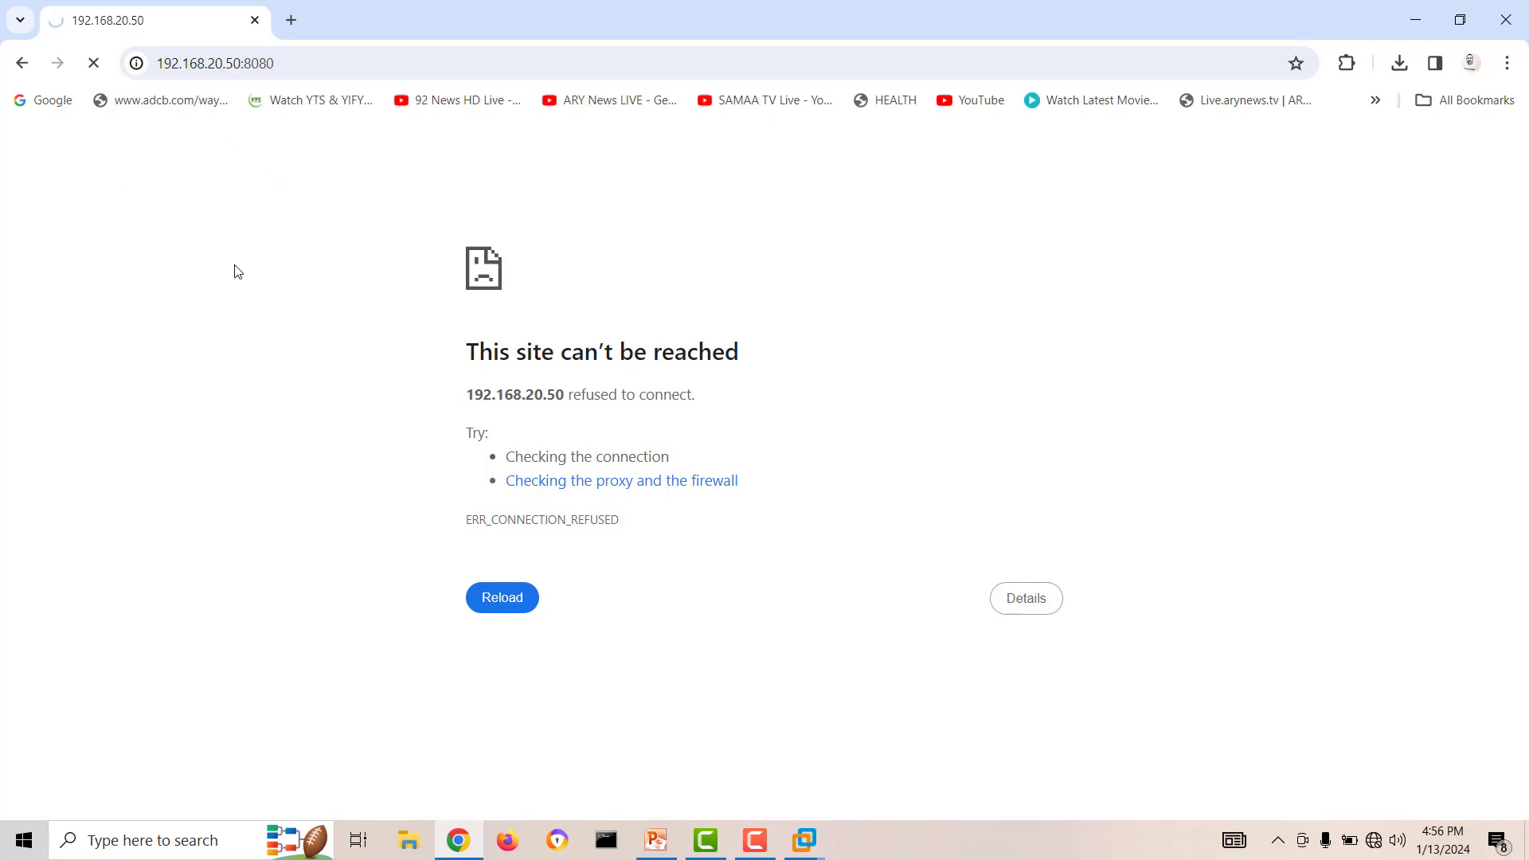
Open a Command Prompt window and ping 192.168.20.50 to check that the cluster node is reachable.
click(606, 837)
drag(287, 150, 641, 270)
click(690, 449)
text(ping )
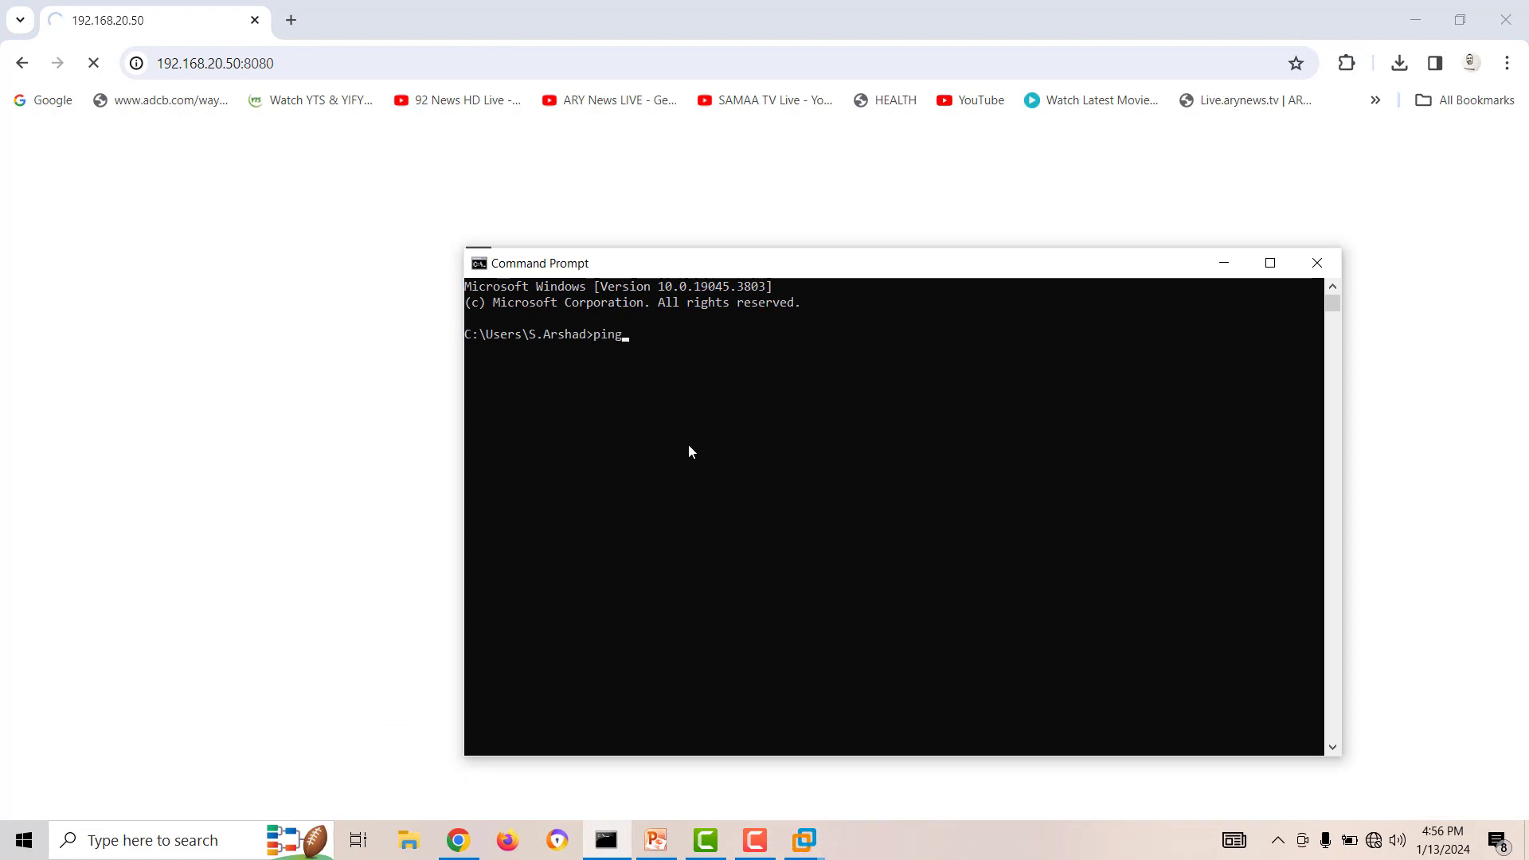
text(192.16)
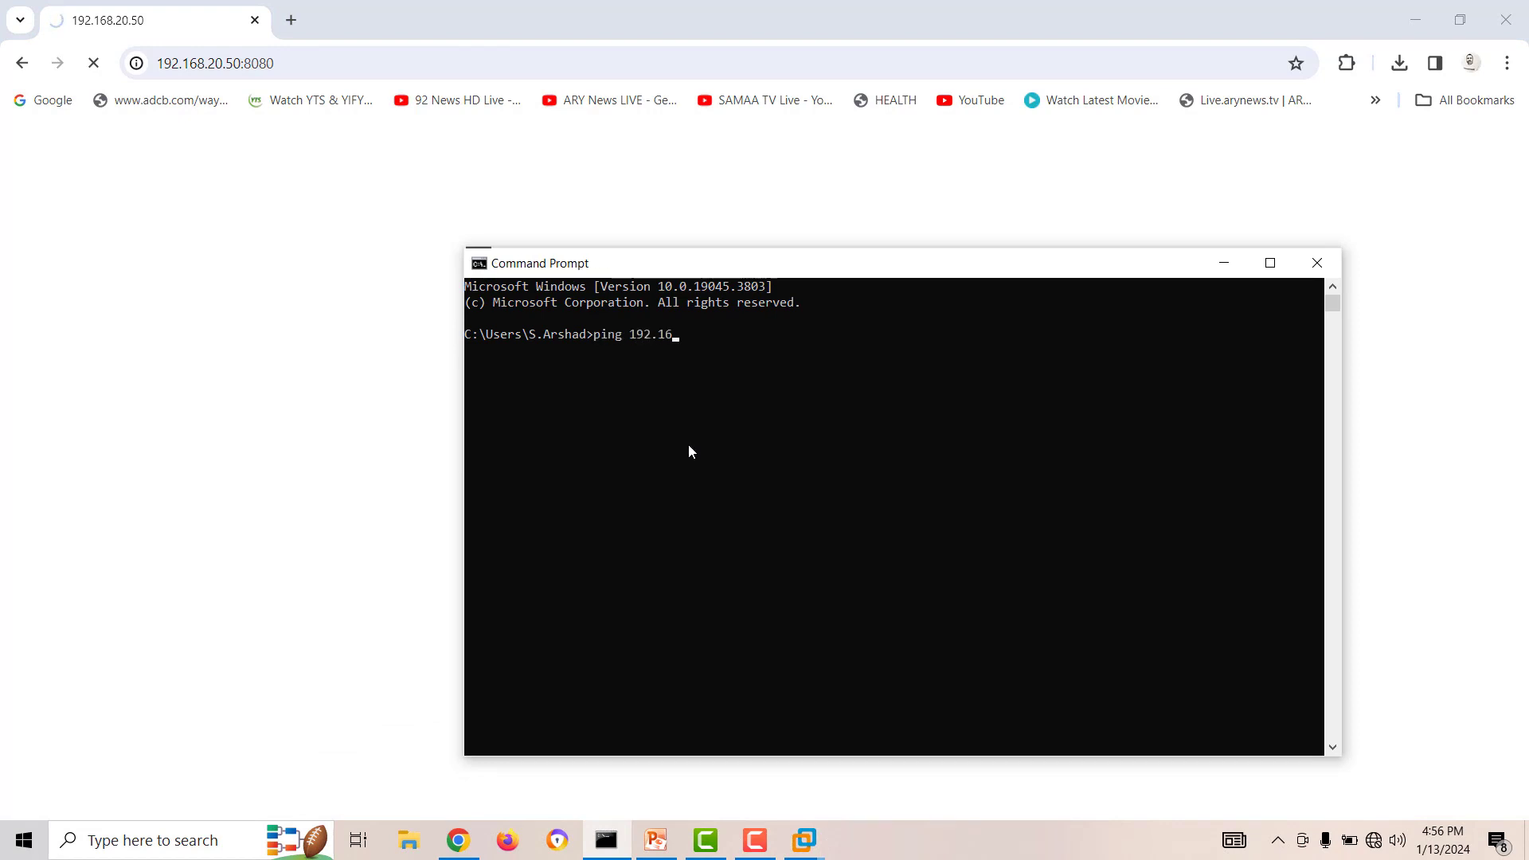
text(8.20.)
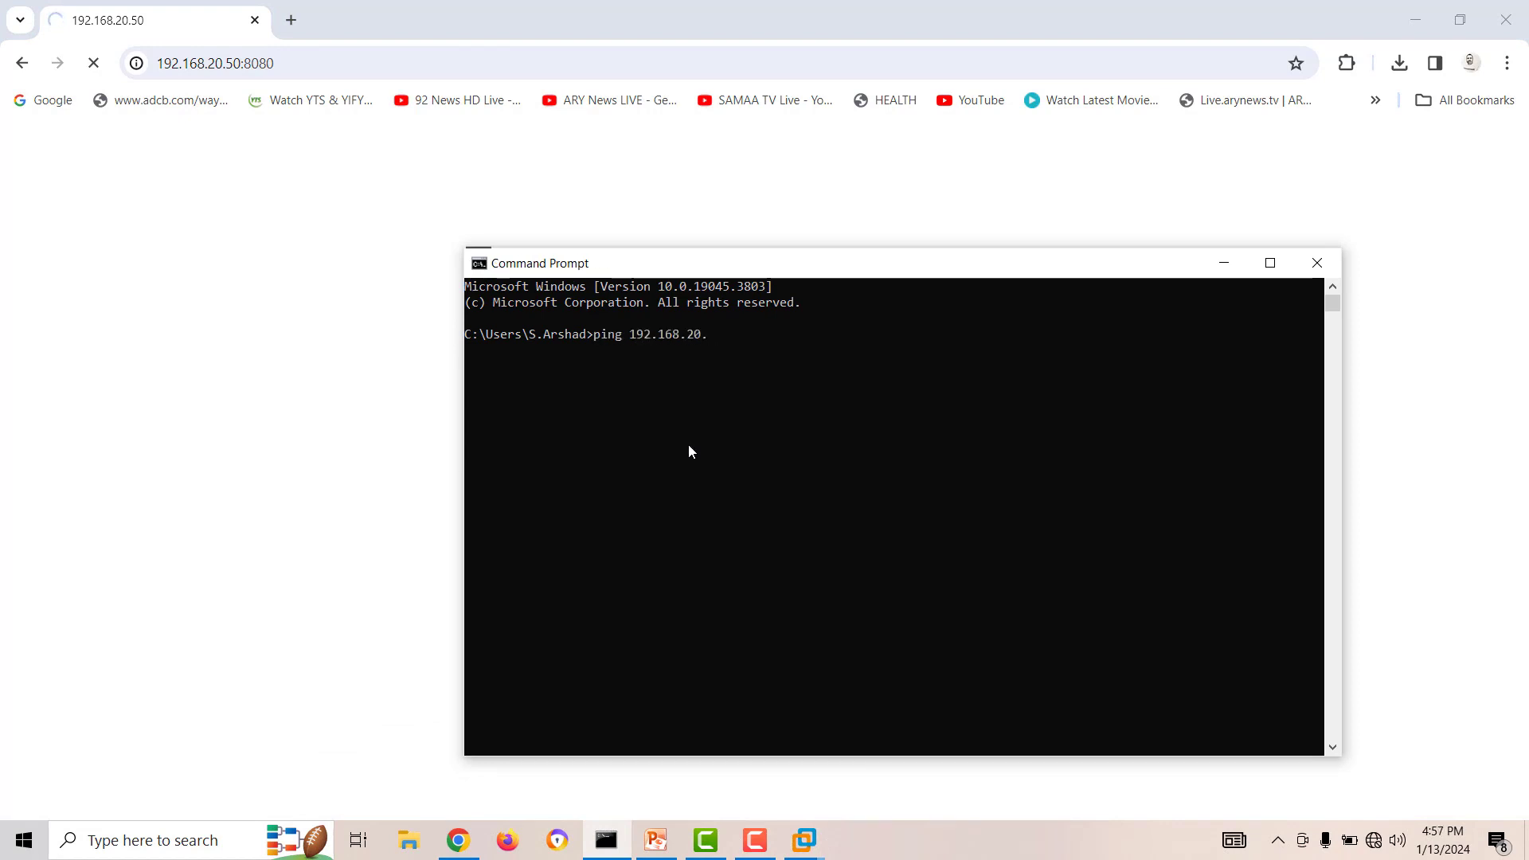
text(50)
key(Return)
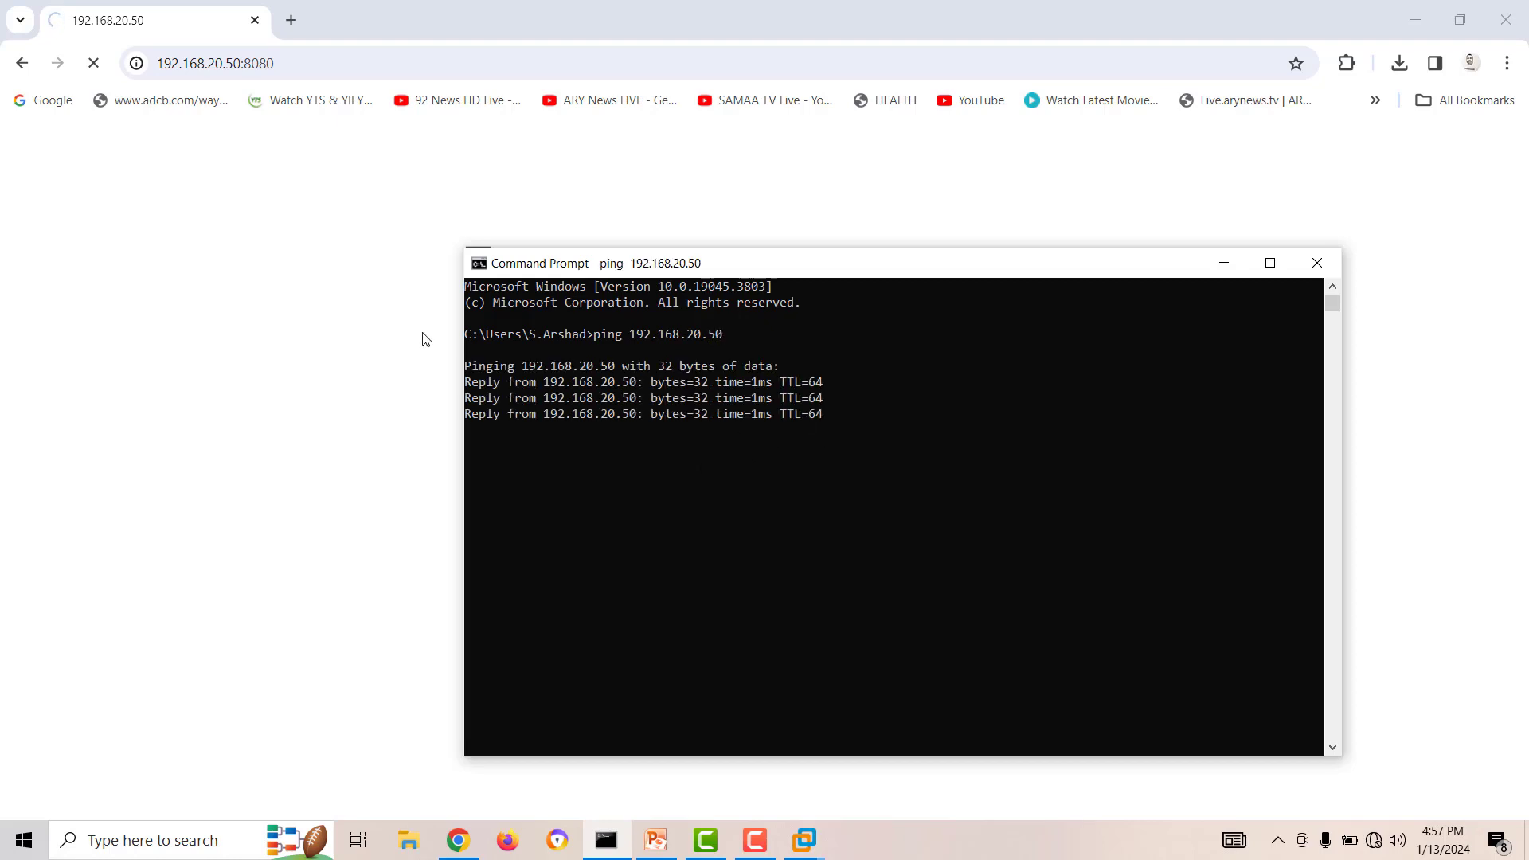
click(160, 64)
click(160, 65)
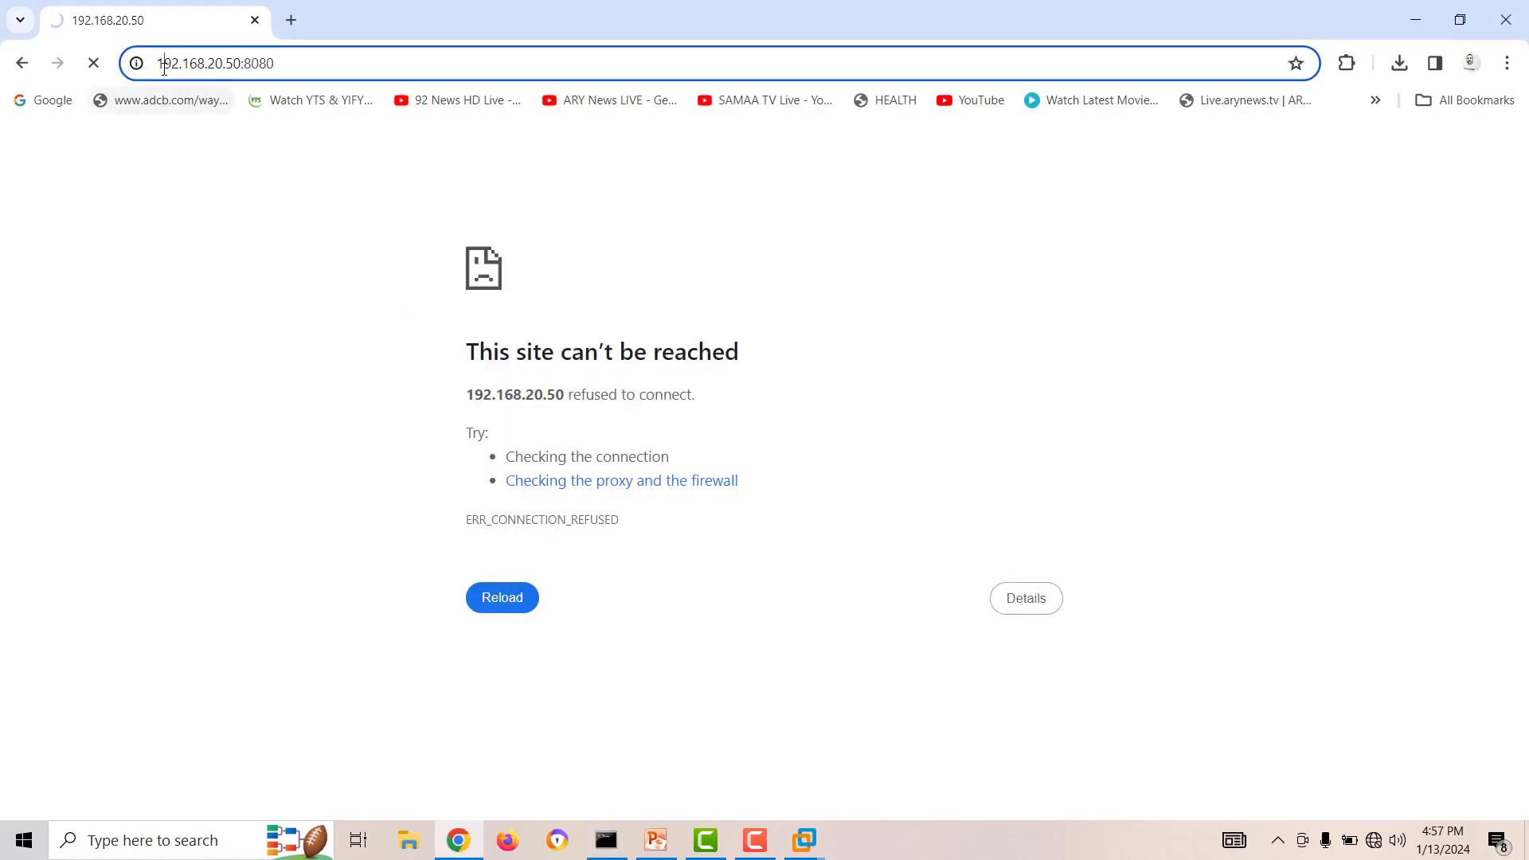
text(hh)
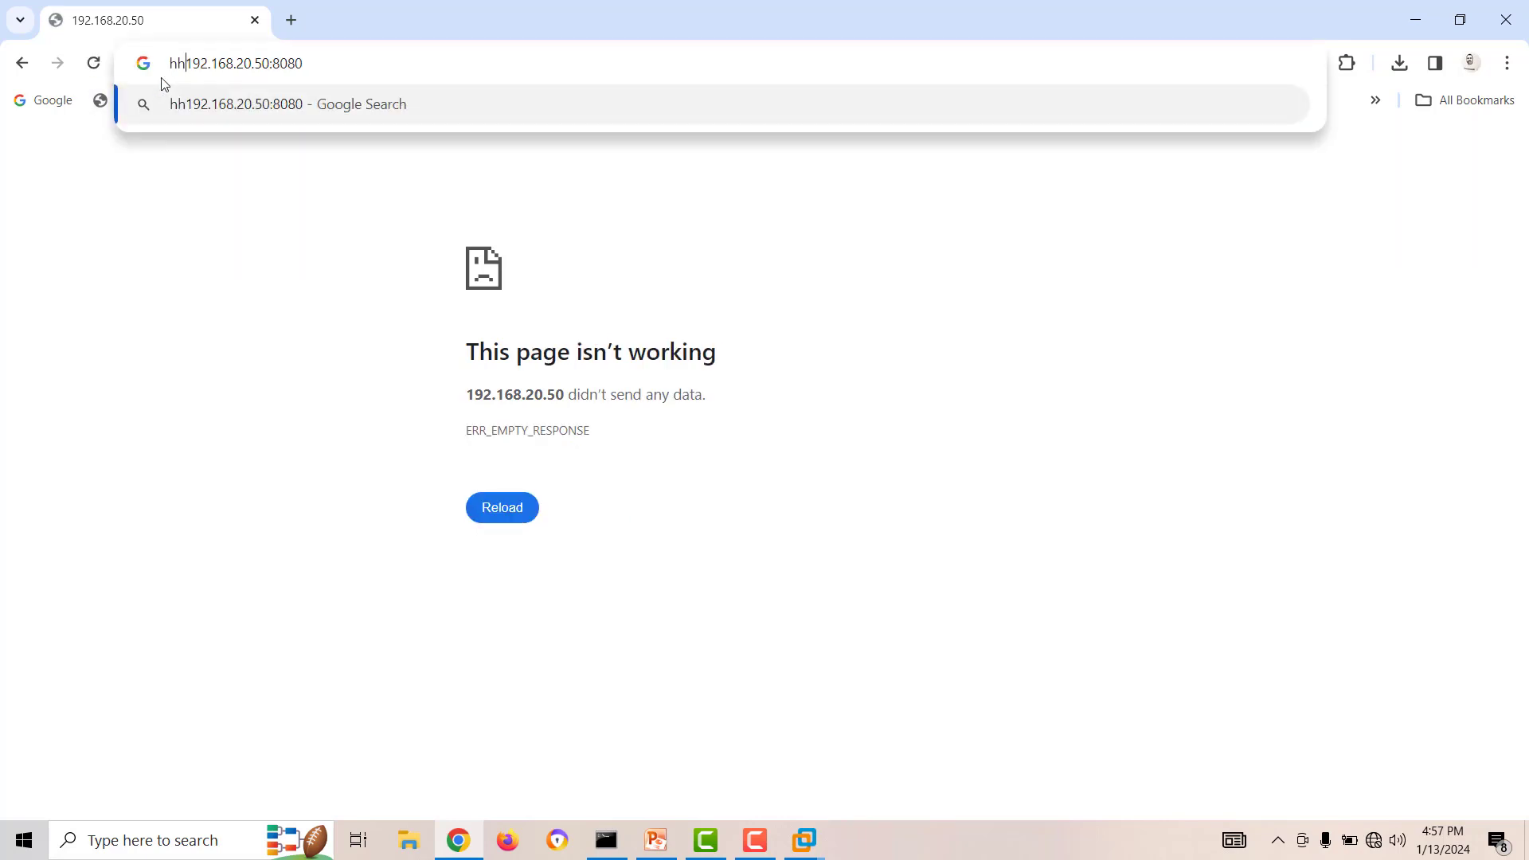
key(BackSpace)
text(ttps)
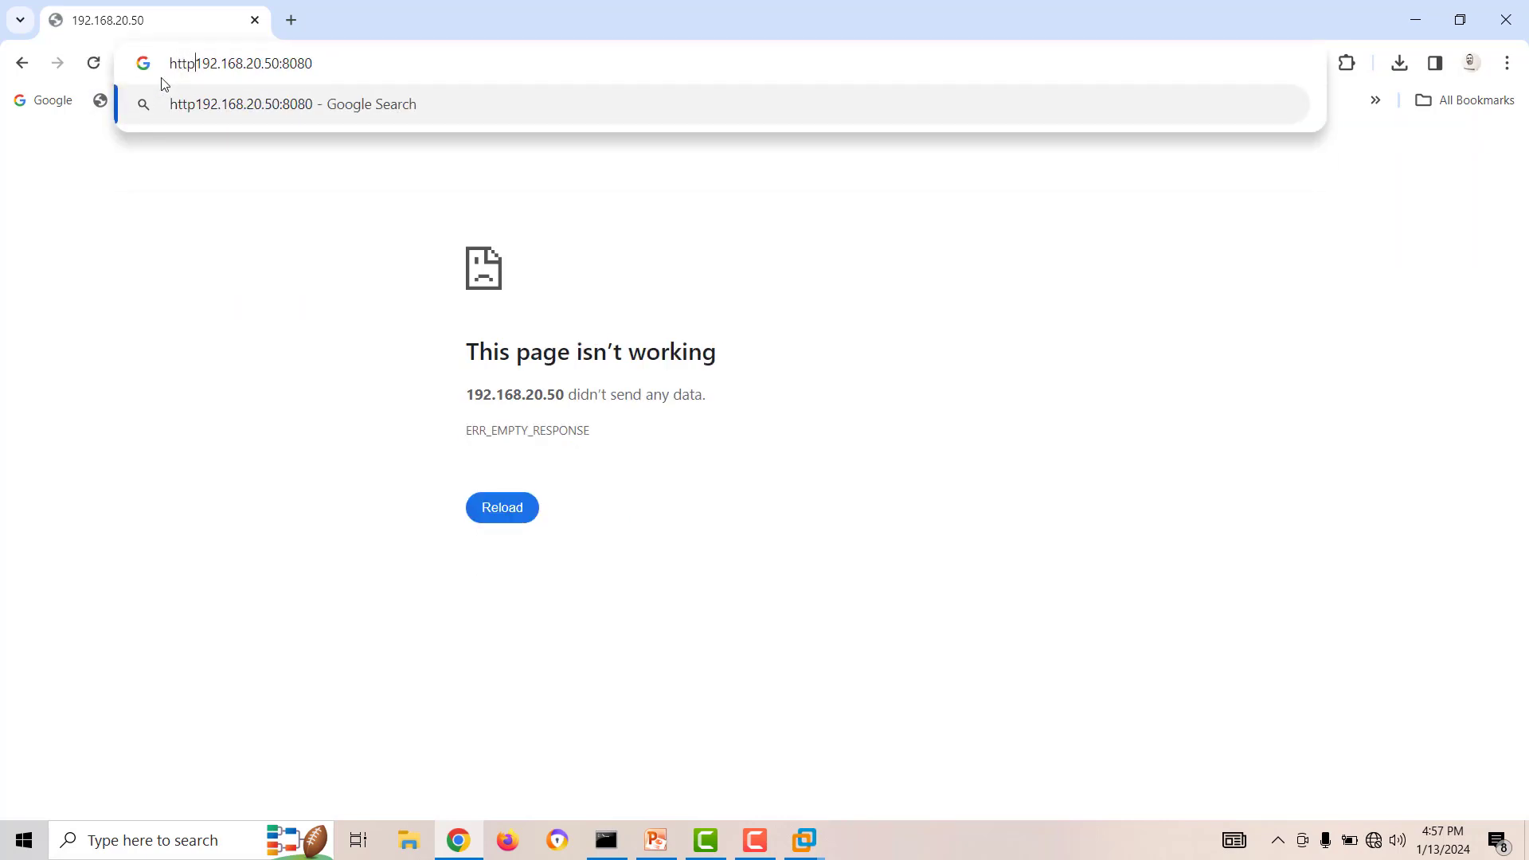
text(://)
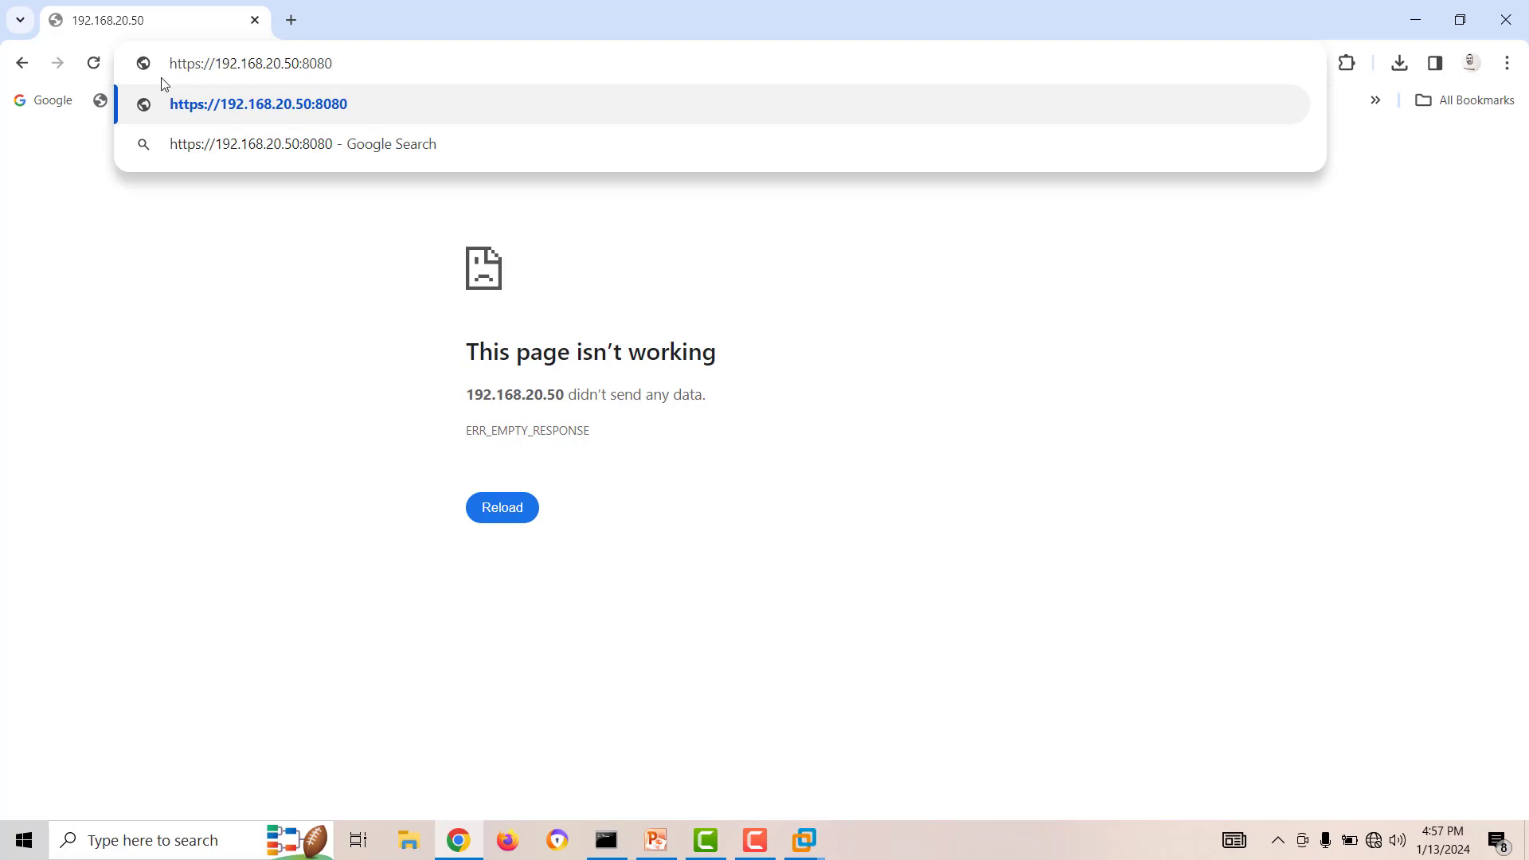
key(Return)
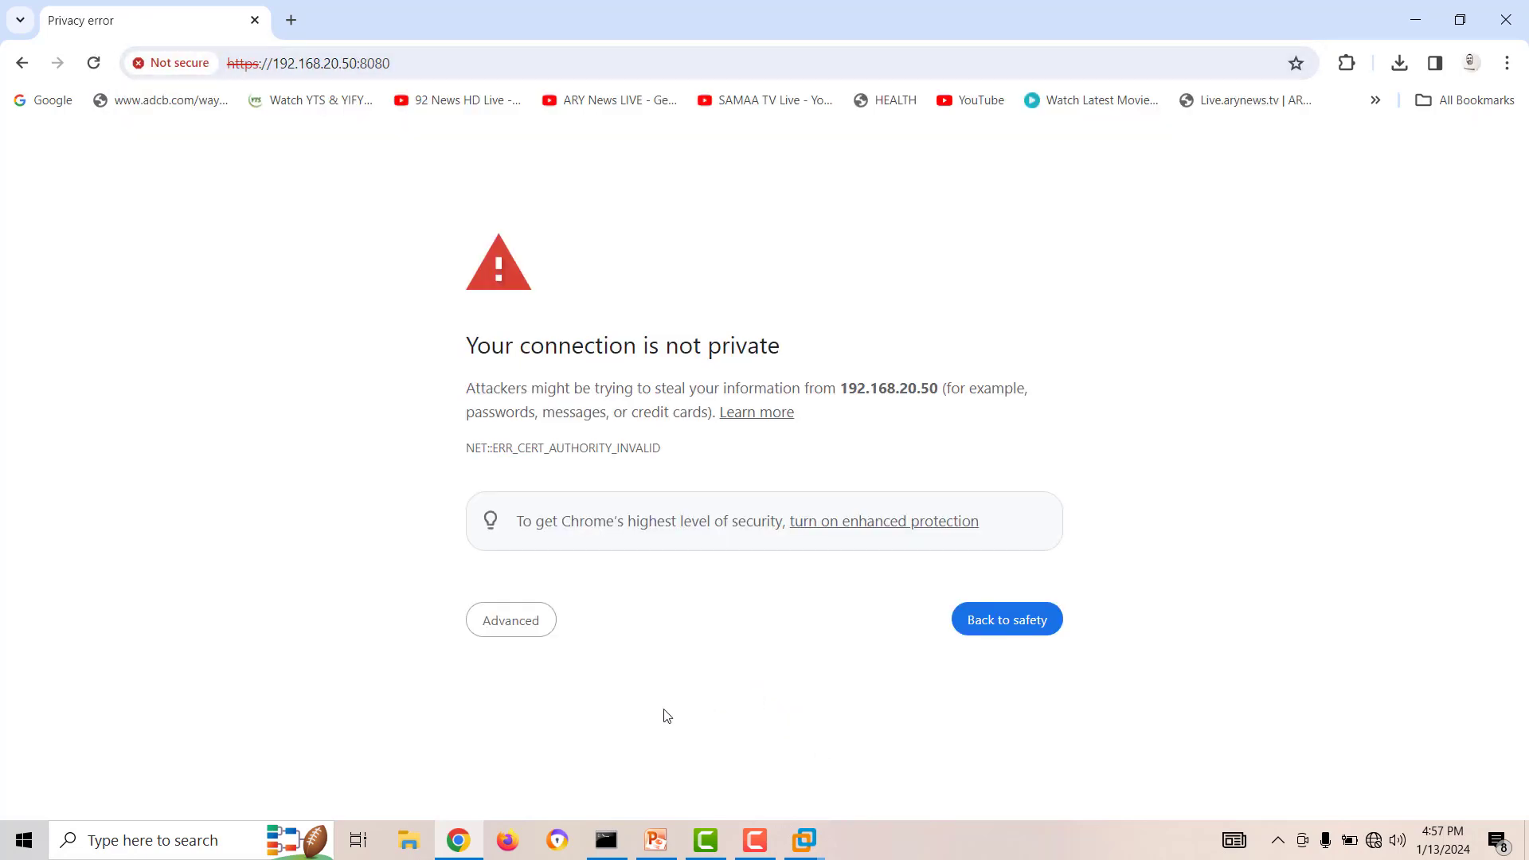
click(528, 621)
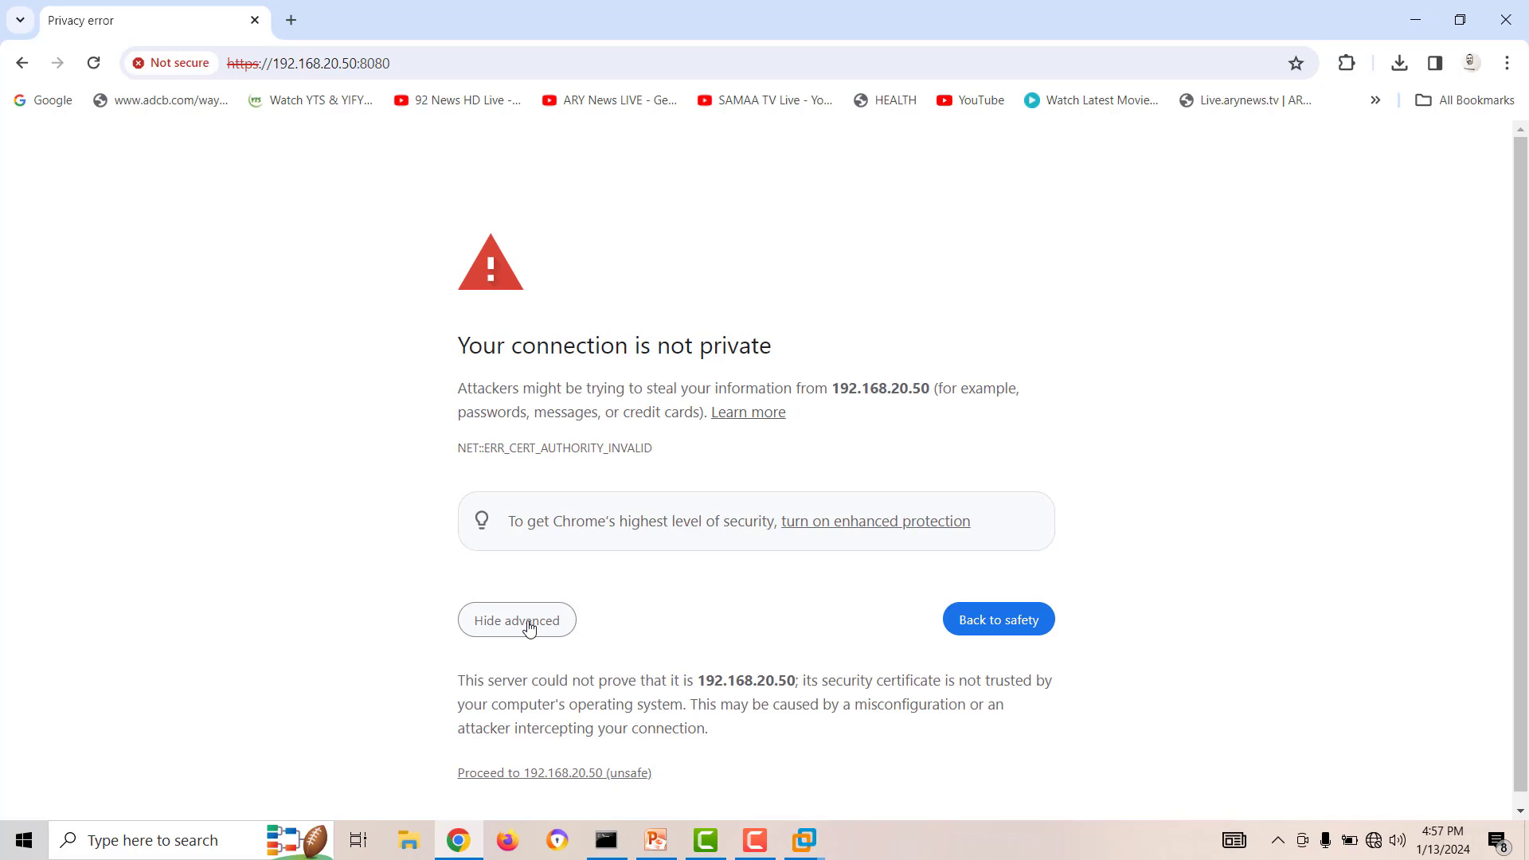
click(563, 772)
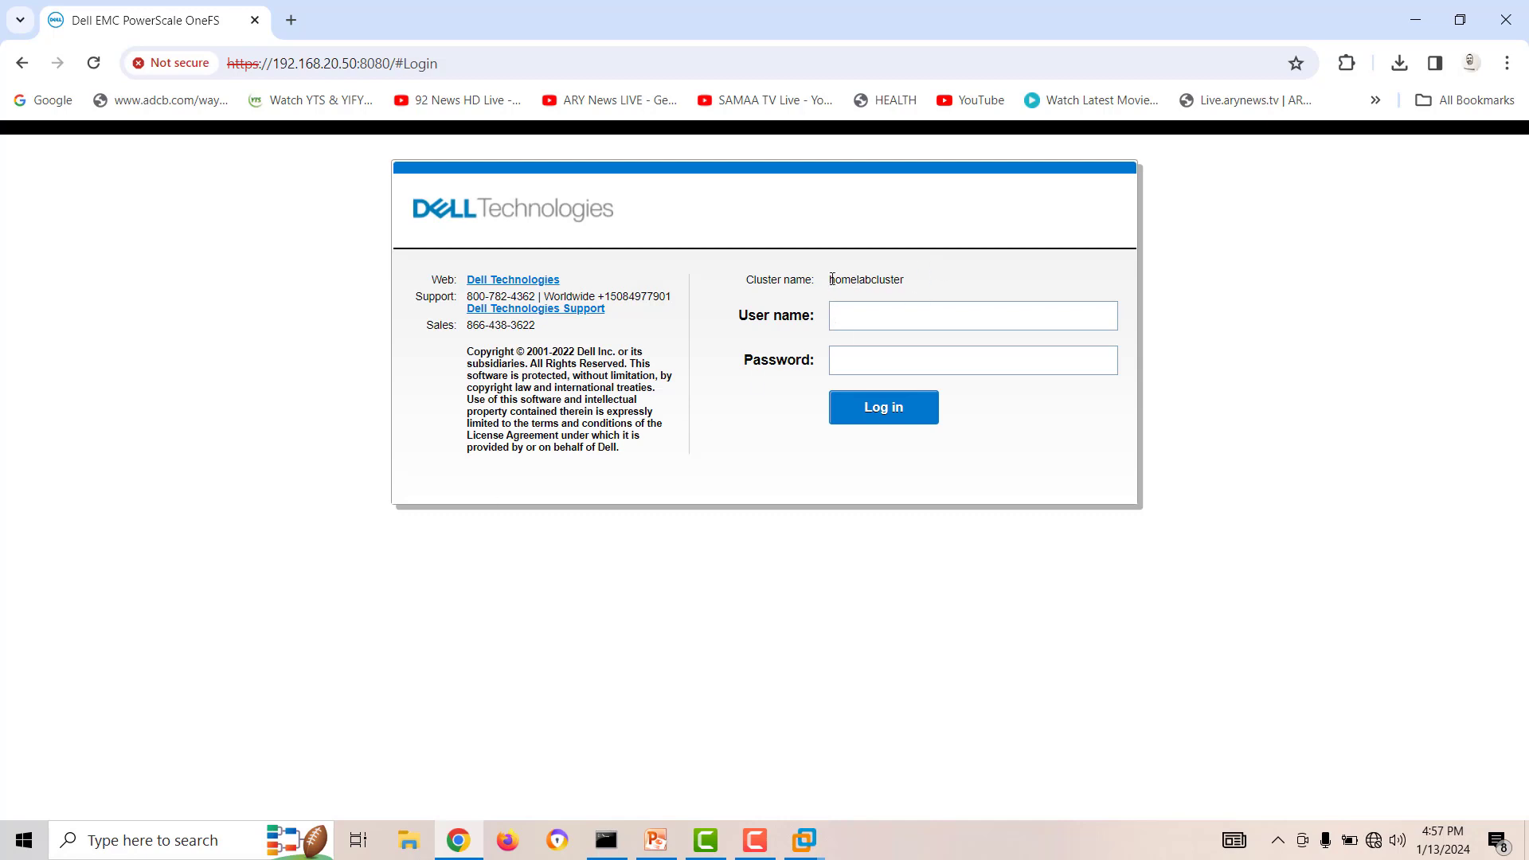
Log in to the OneFS web administration of homelabcluster with the user name admin and the account password.
drag(832, 279, 919, 274)
click(919, 292)
click(887, 311)
text(root)
key(shift+Tab)
text(admin)
key(Tab)
text(••••••••)
key(Return)
key(Return)
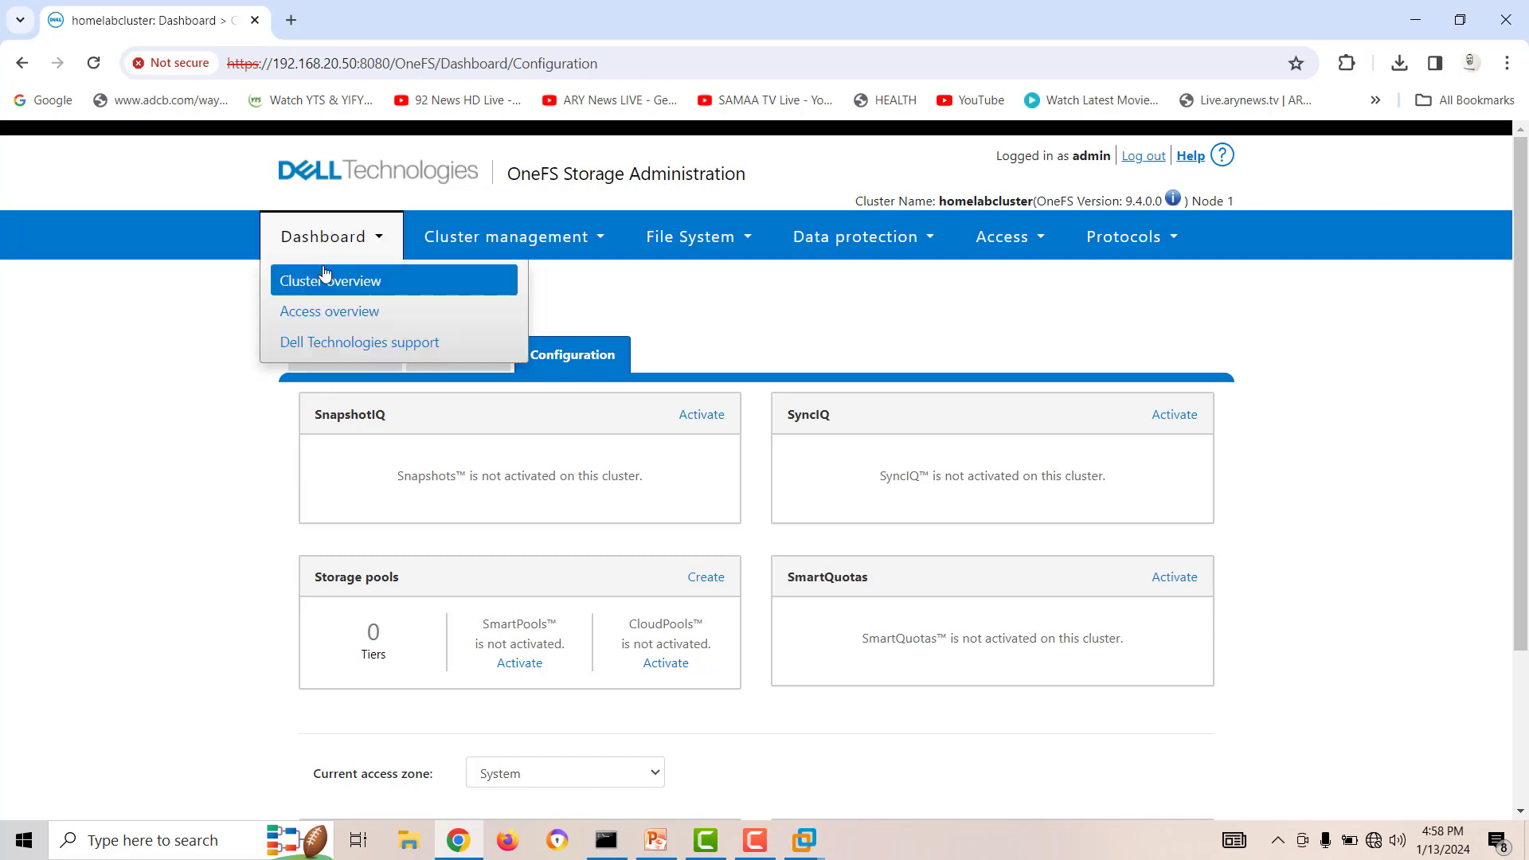
Open the cluster overview and examine the cluster's events, node status, client connections, size and storage efficiency.
mouse_move(635, 244)
mouse_move(323, 239)
click(332, 290)
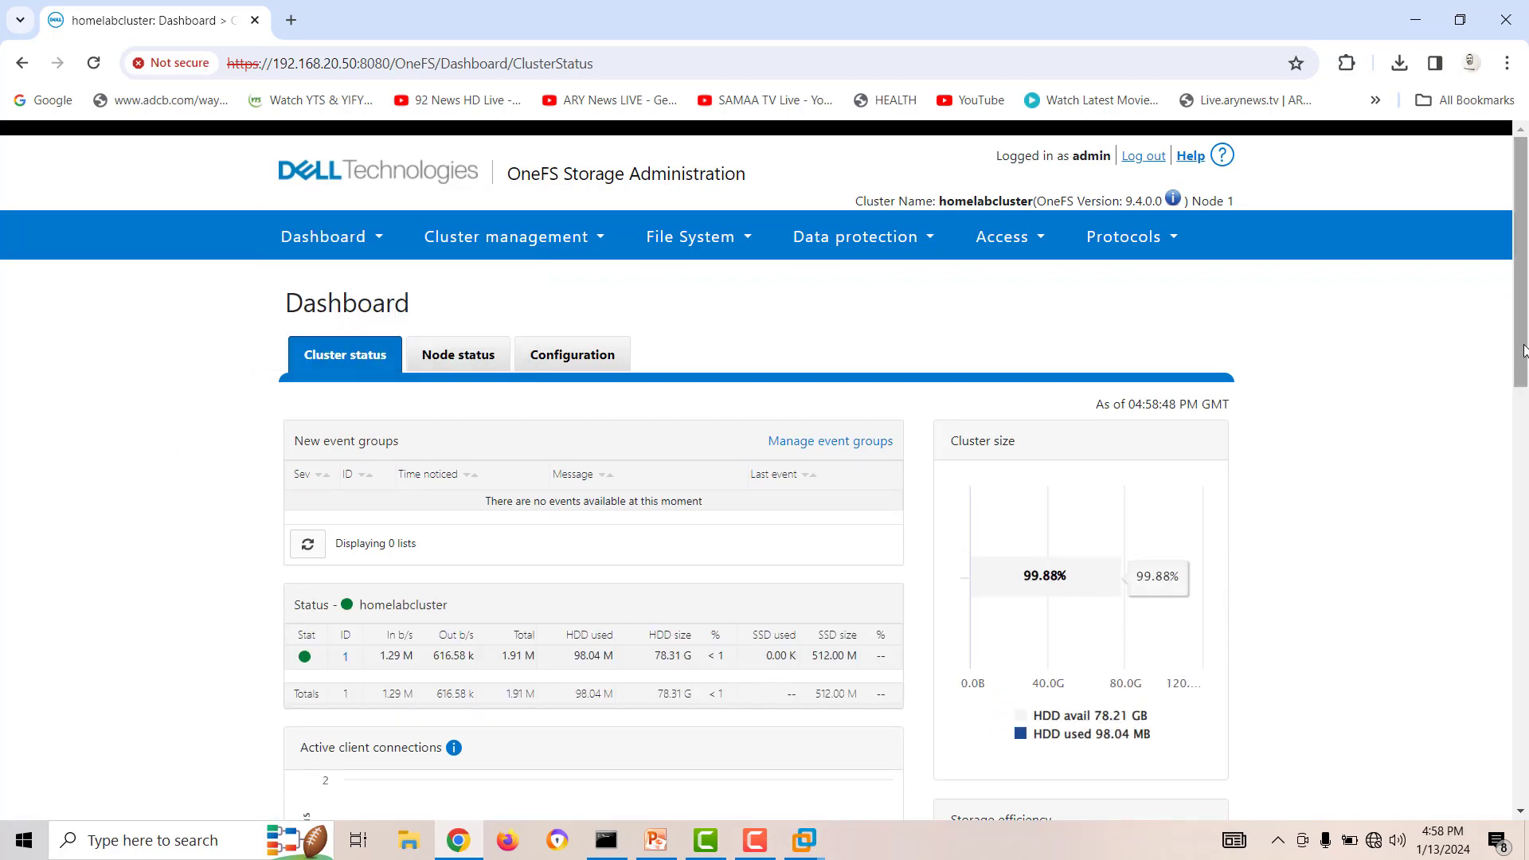
scroll(1524, 351, down, 3)
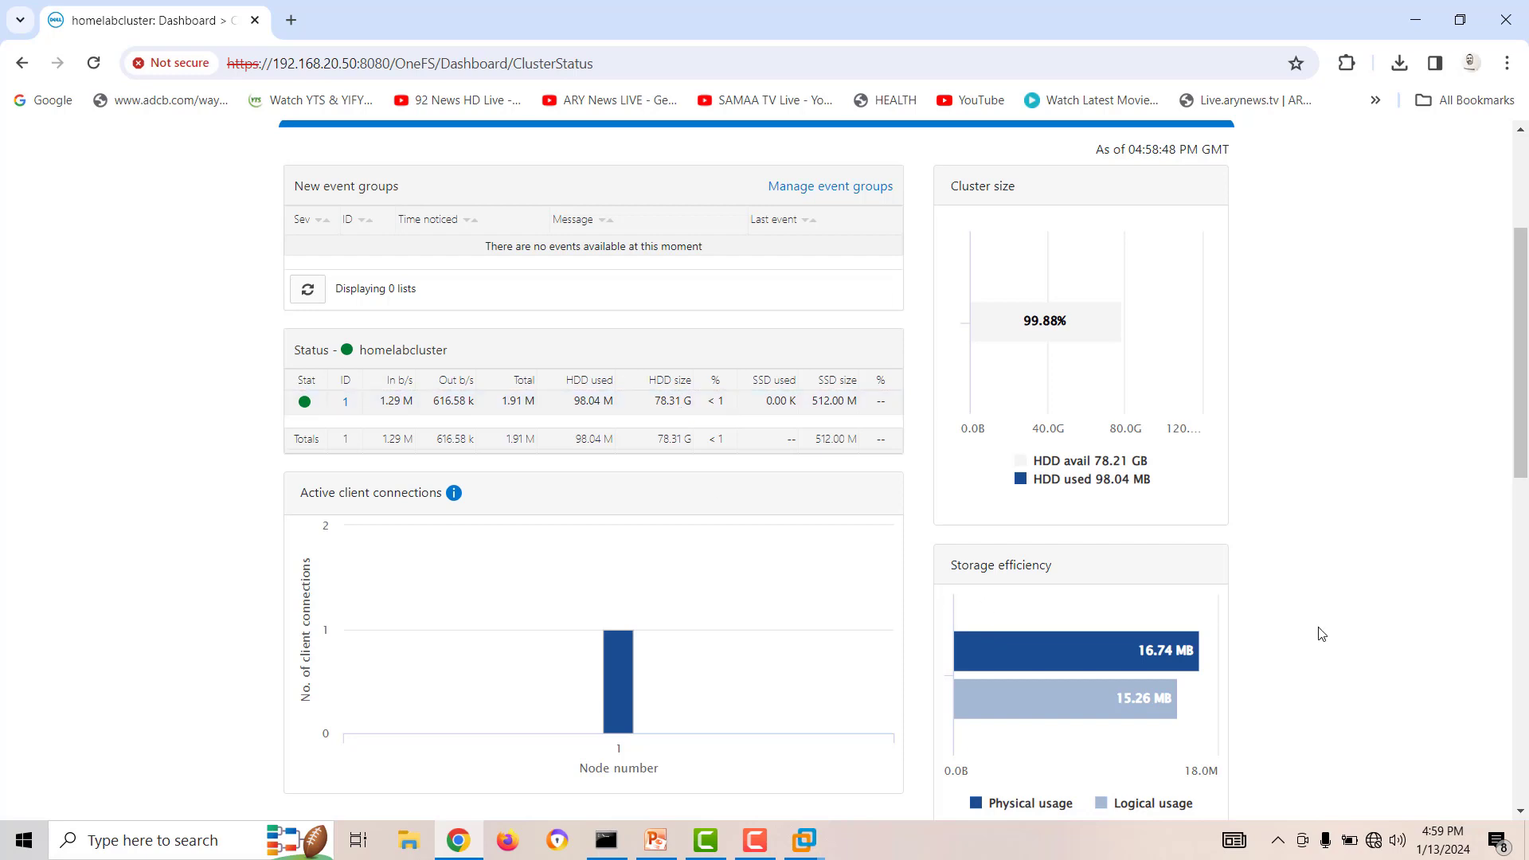
scroll(1321, 632, down, 5)
scroll(1321, 633, up, 8)
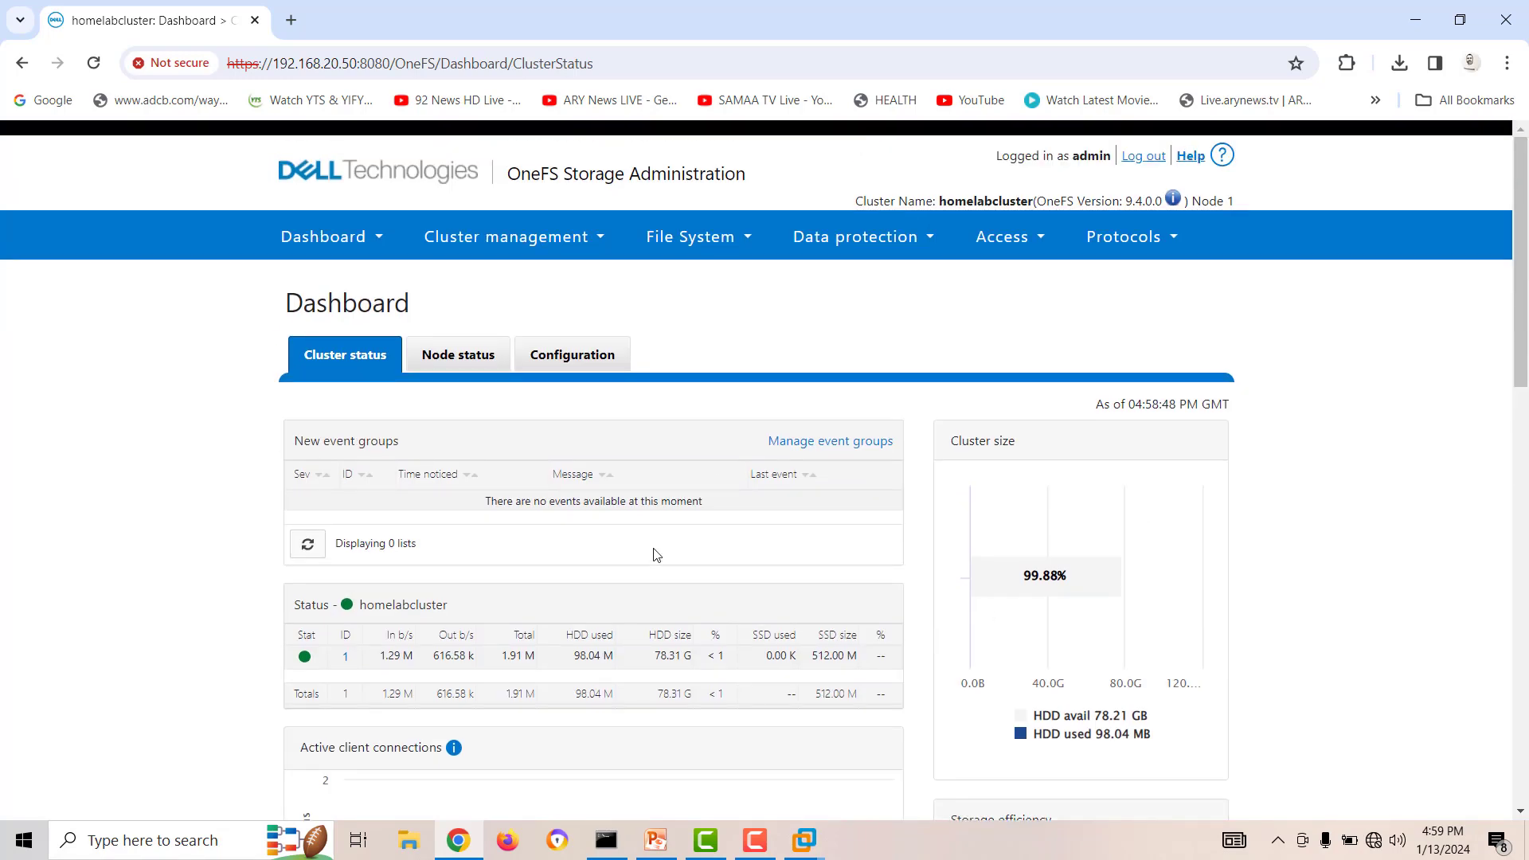
Close Chrome and the Command Prompt, and open the 9.4.0.0 appliance file in VMware Workstation for import.
click(1505, 19)
click(1317, 263)
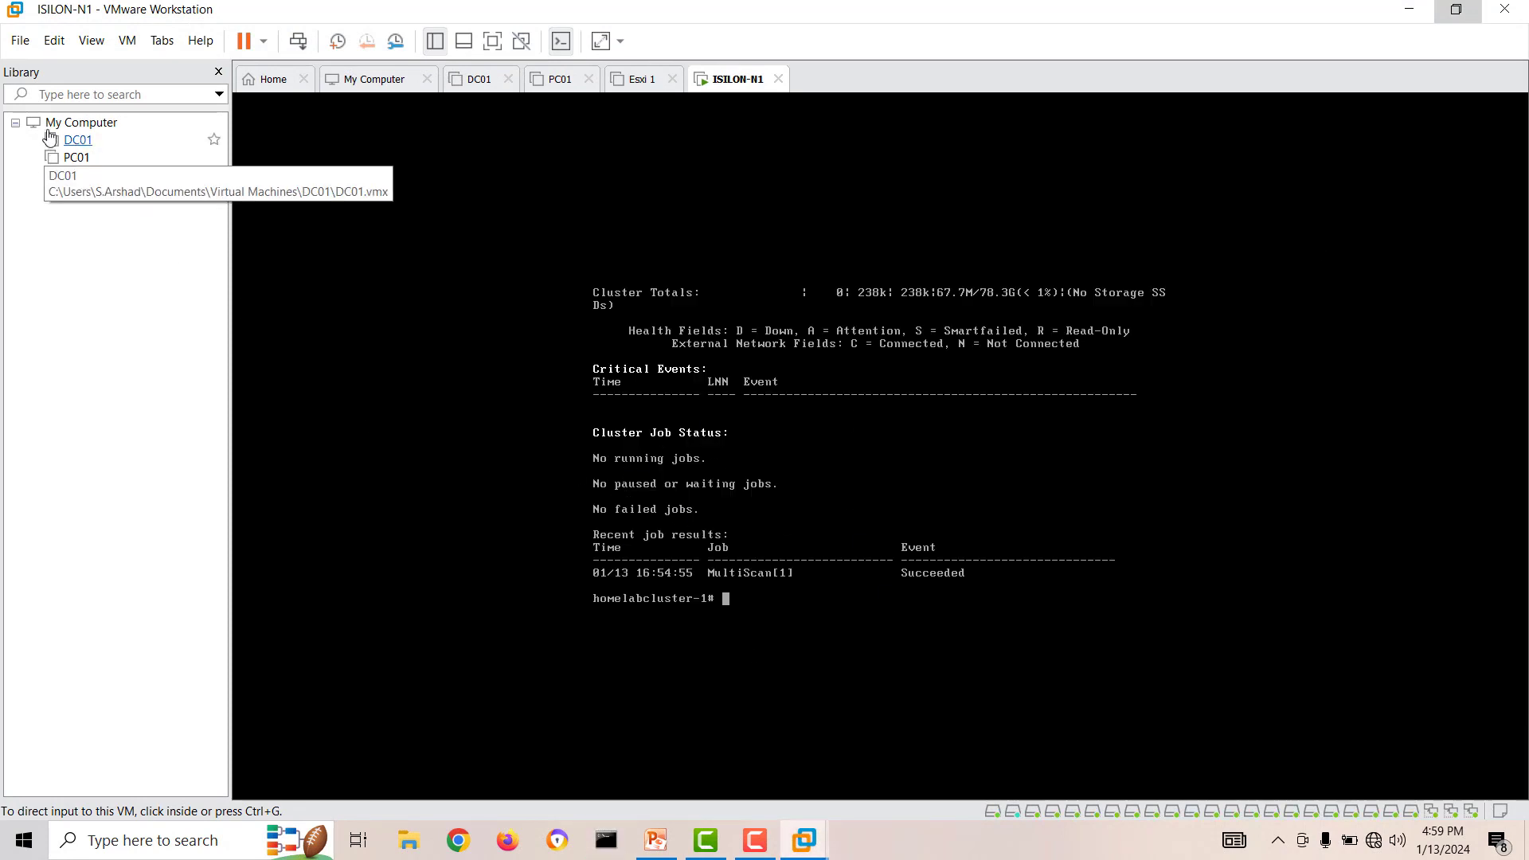
click(19, 40)
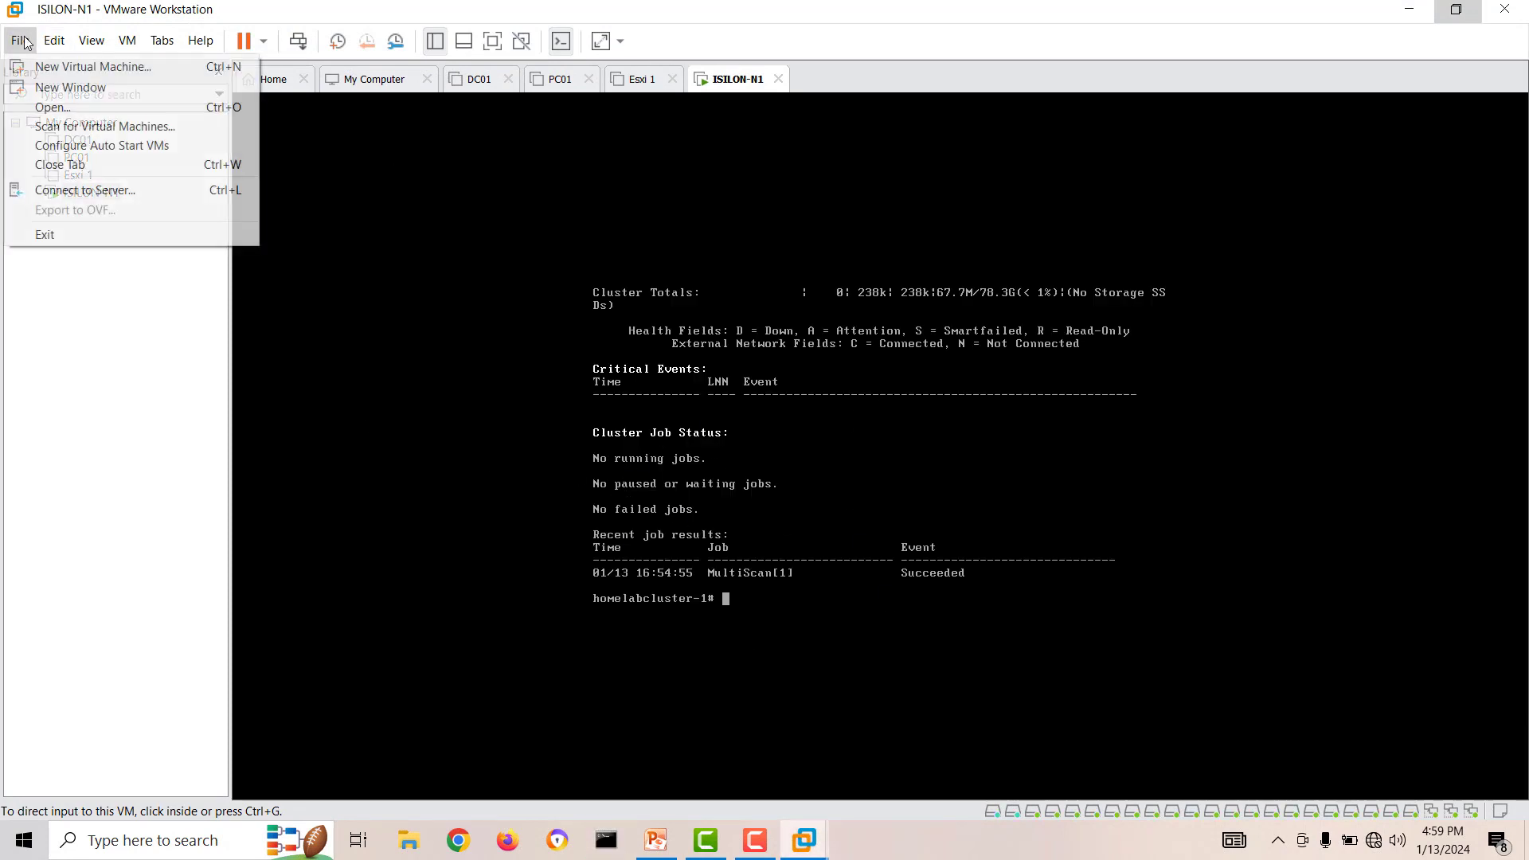
click(36, 104)
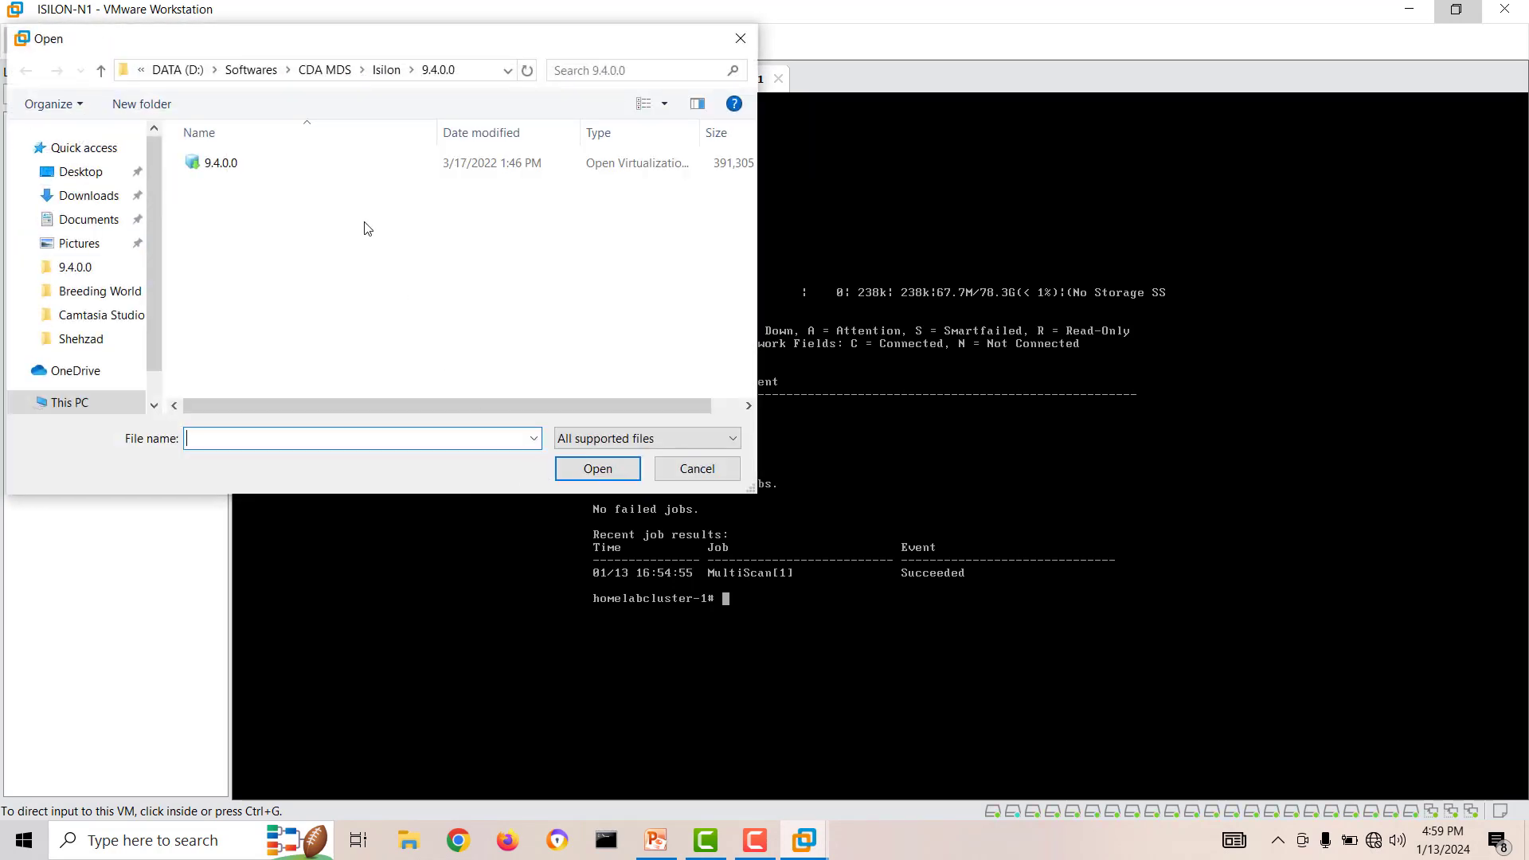
click(211, 166)
click(597, 469)
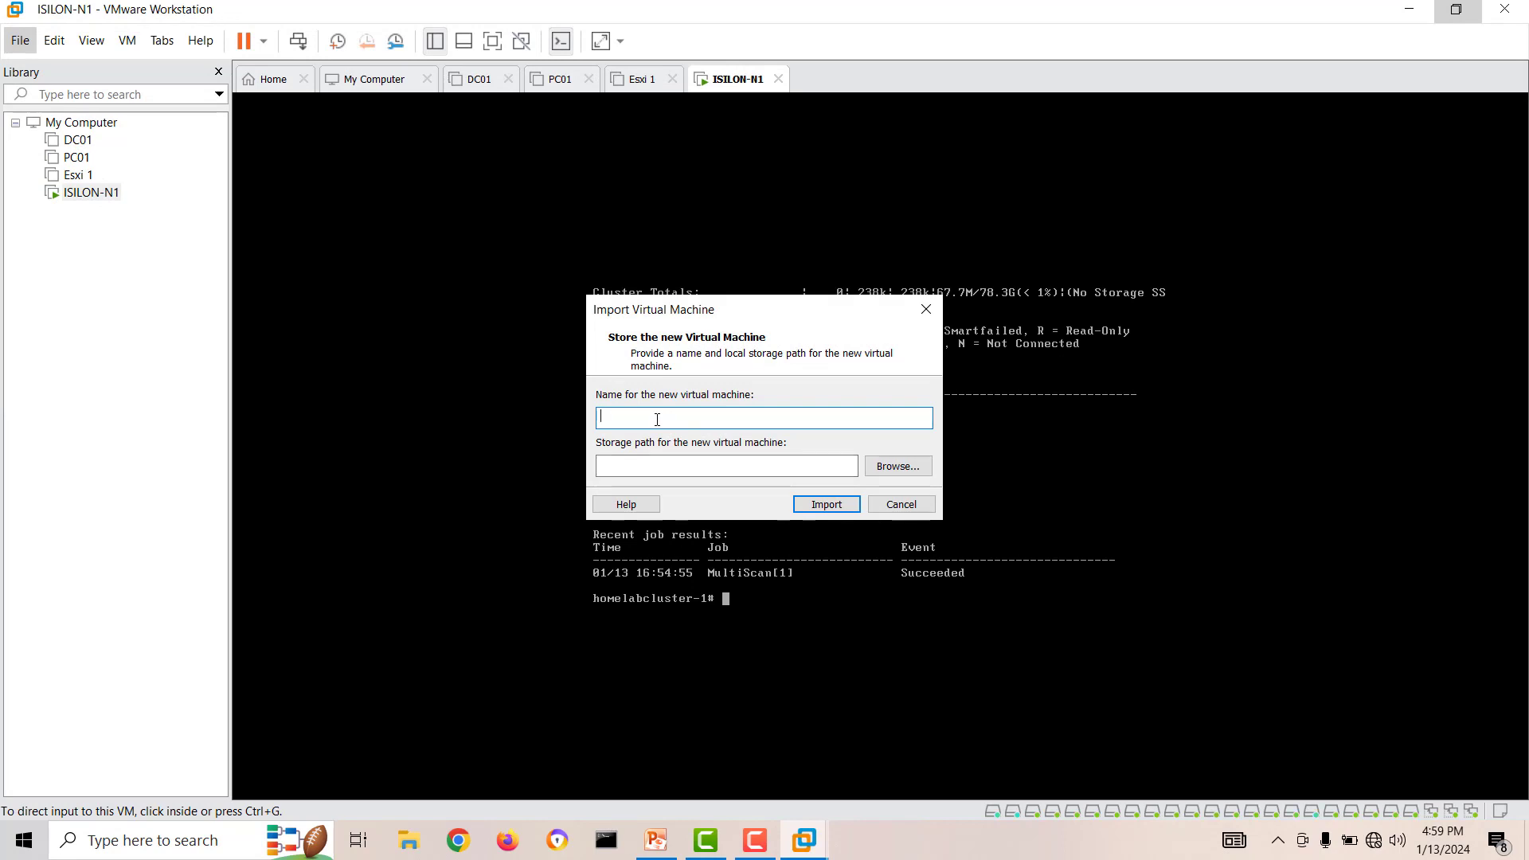
Name the new virtual machine ISILON-N2 and import it with the default storage path.
text(ISILON)
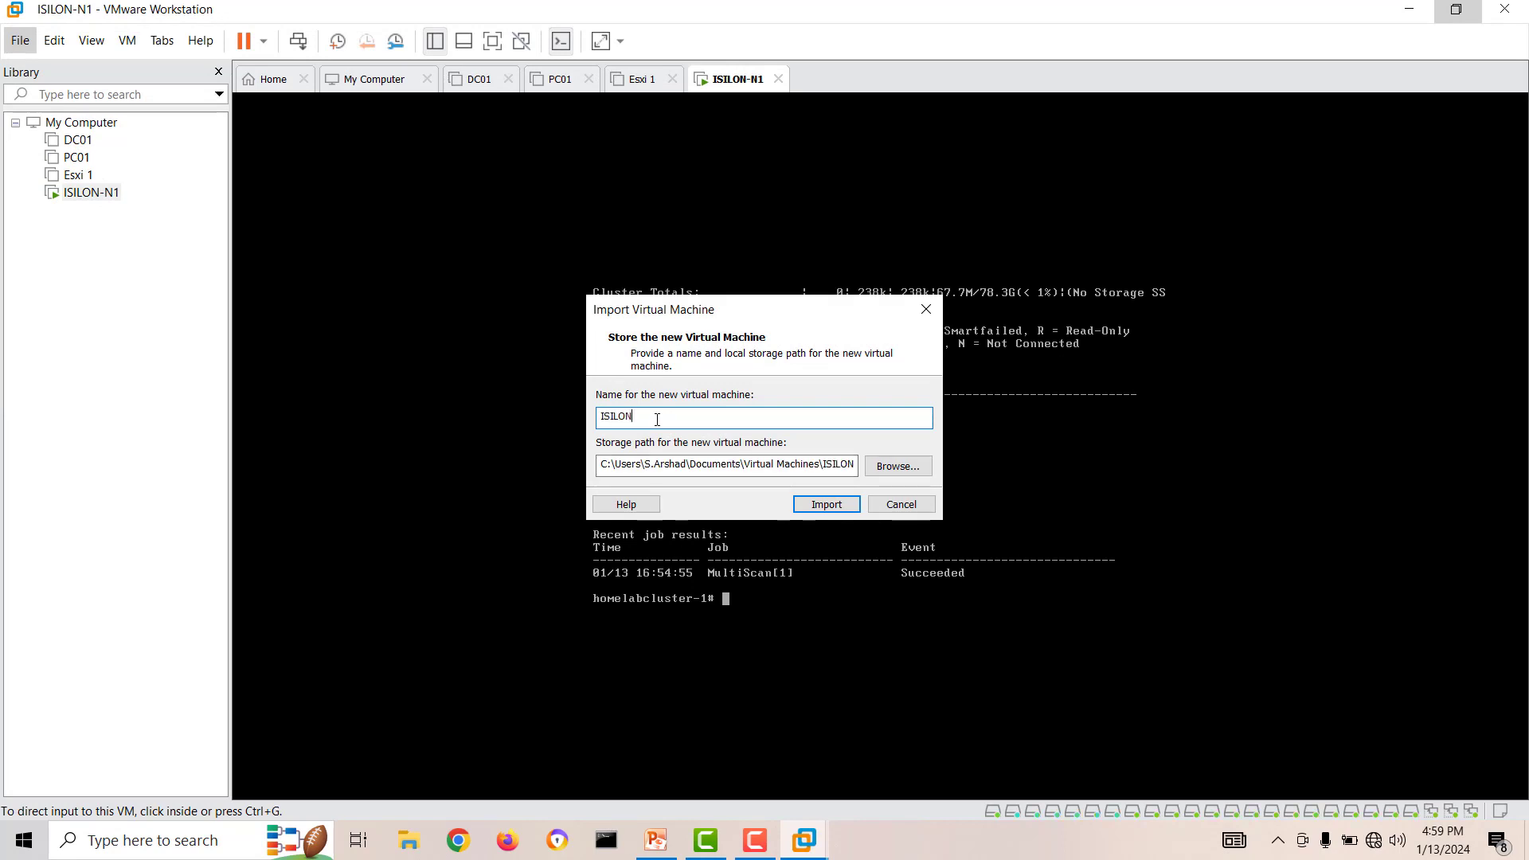
text(-N2)
click(819, 510)
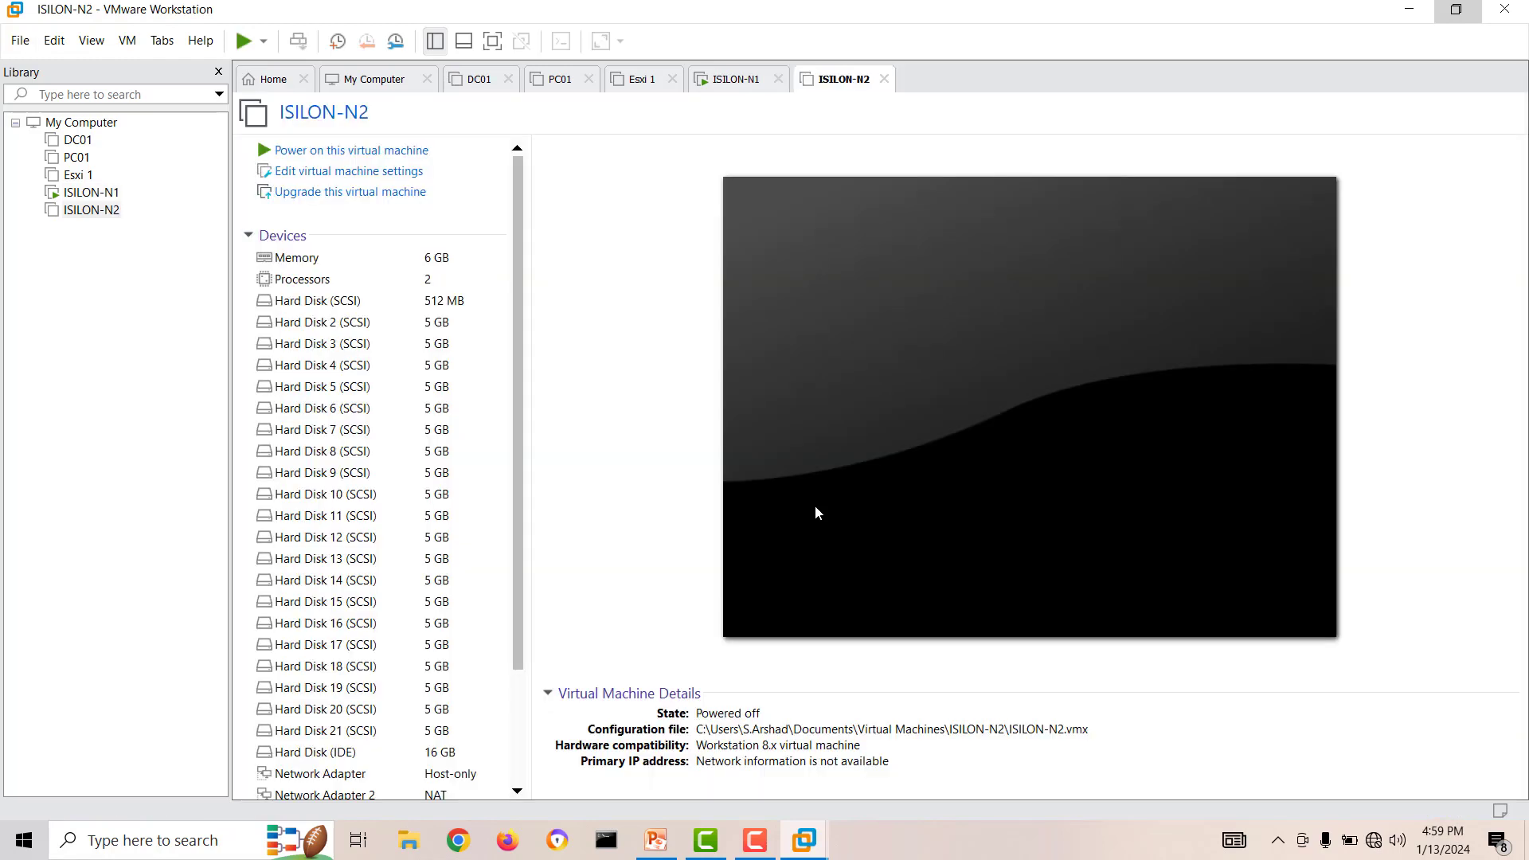
Set all three network adapters of ISILON-N2 to the custom virtual network VMnet0 and power on the virtual machine.
drag(518, 447, 550, 645)
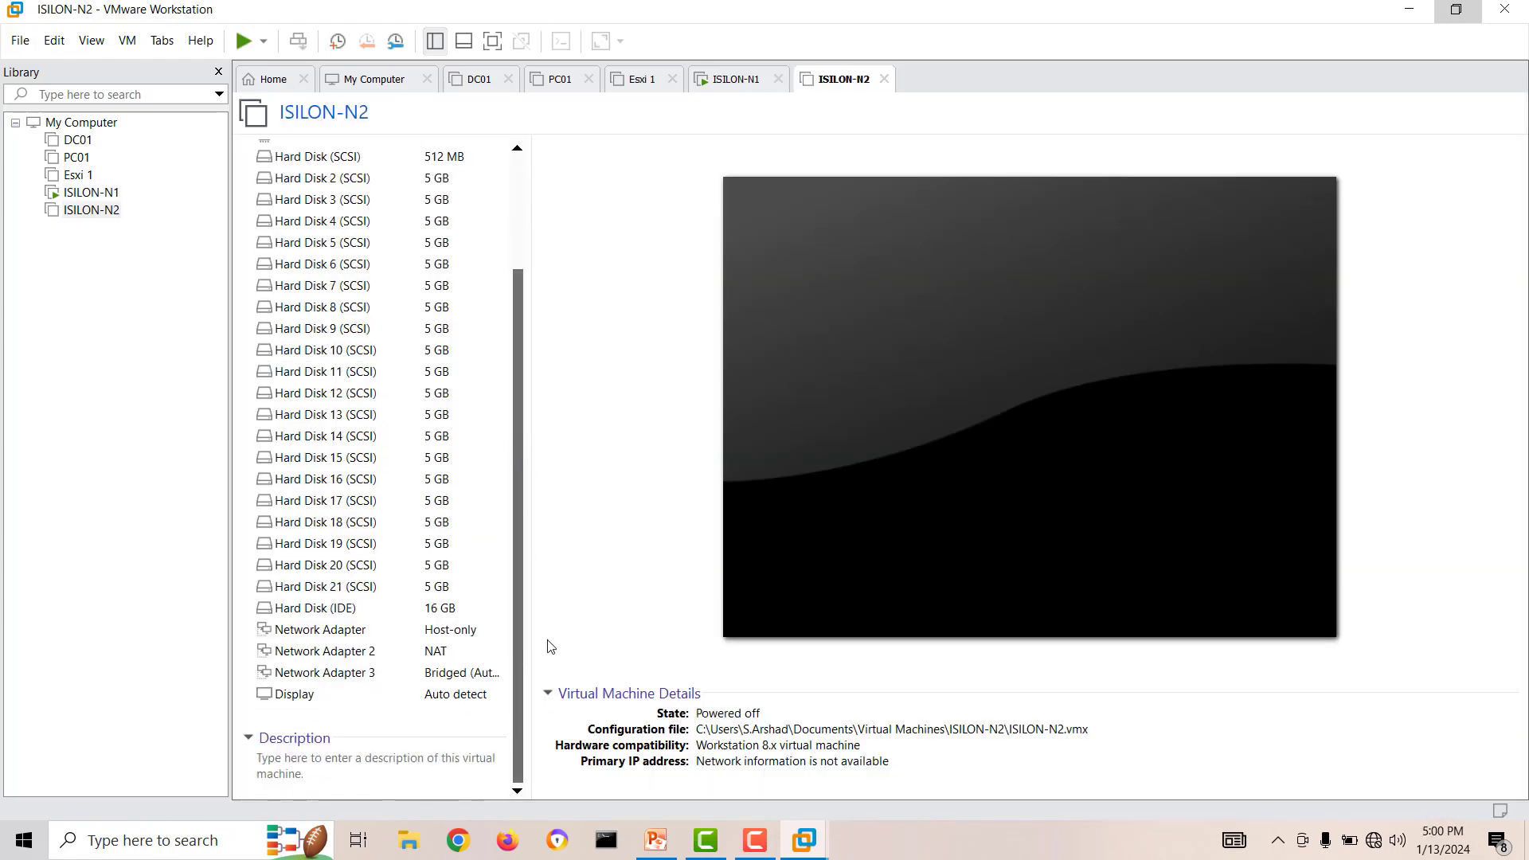
click(342, 638)
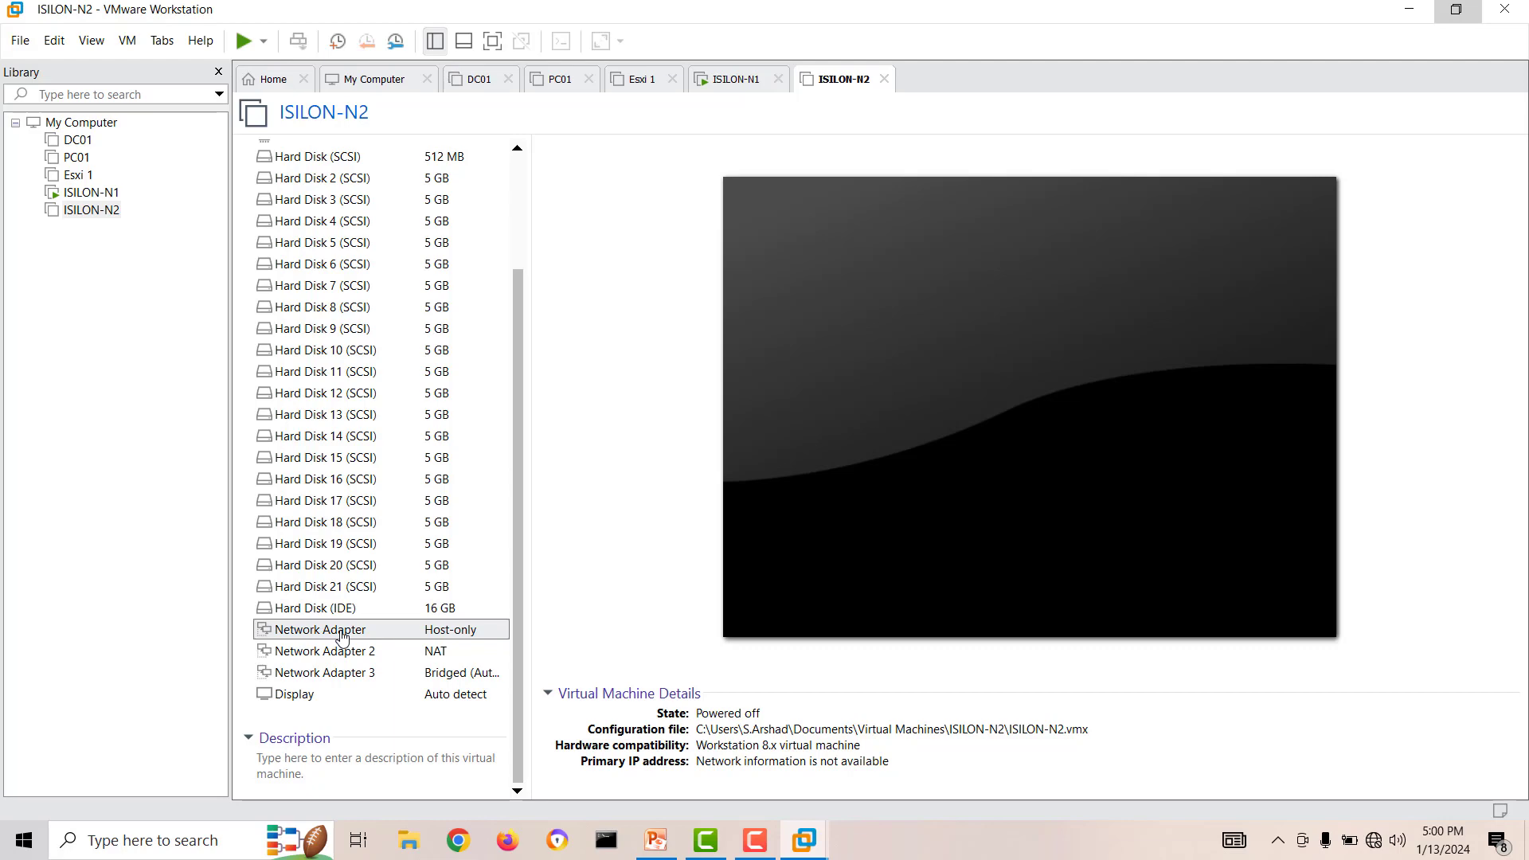
double_click(343, 638)
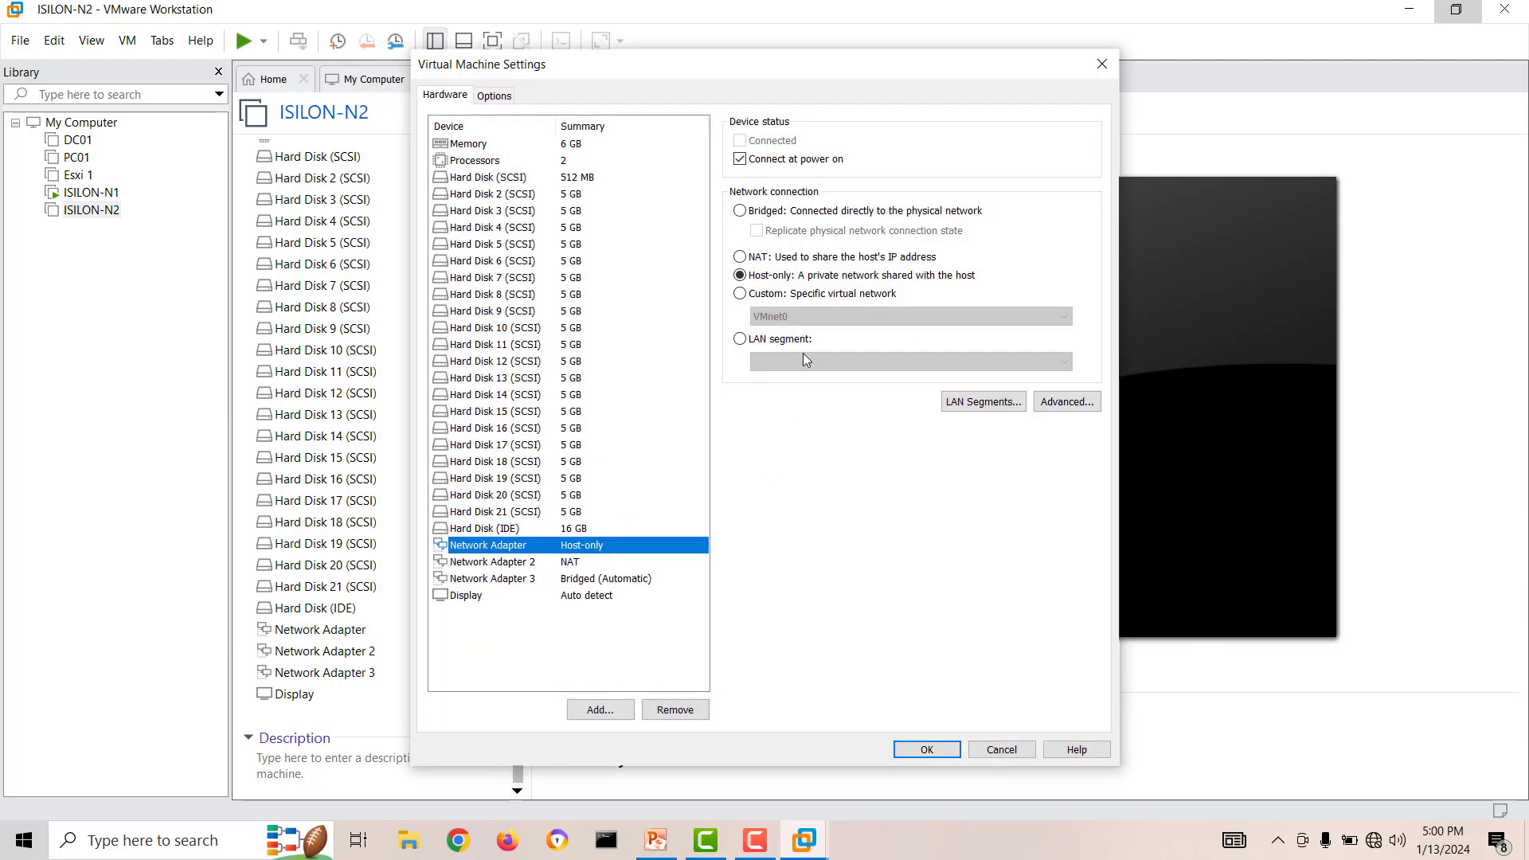
click(763, 295)
click(572, 567)
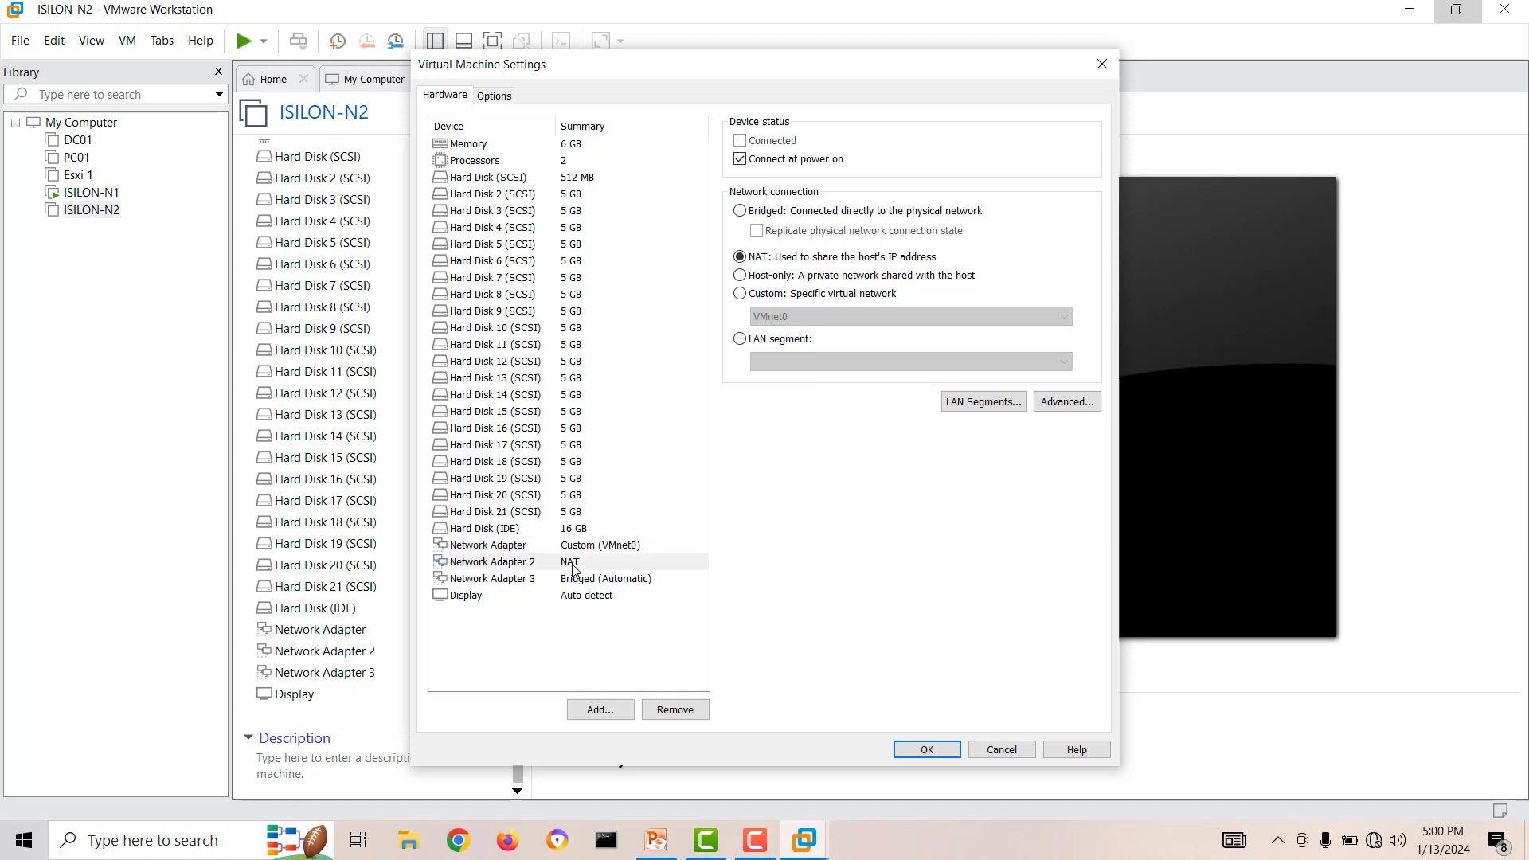
click(761, 295)
click(582, 585)
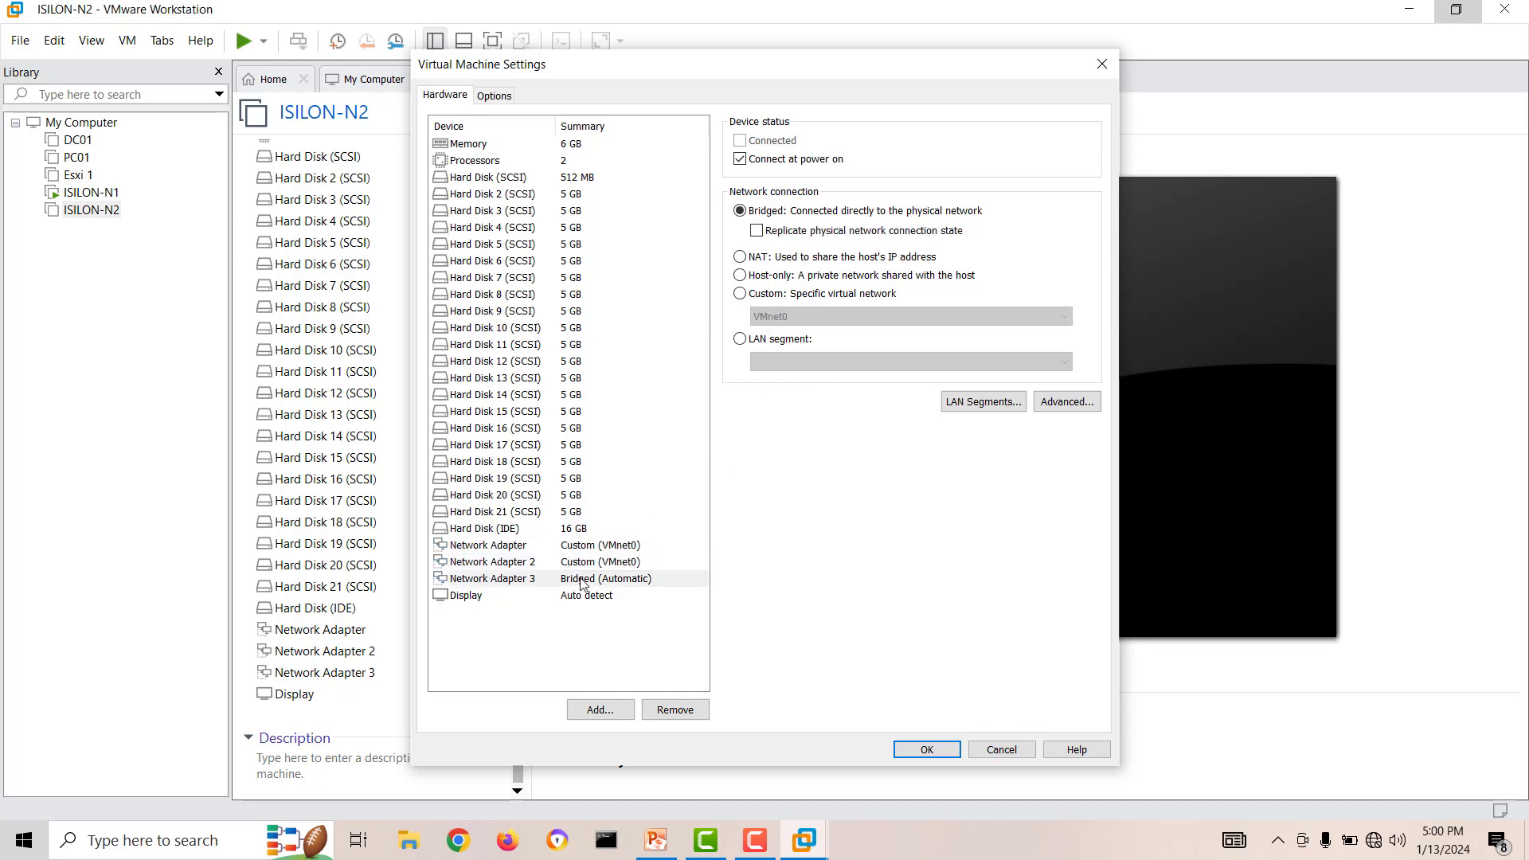
click(740, 296)
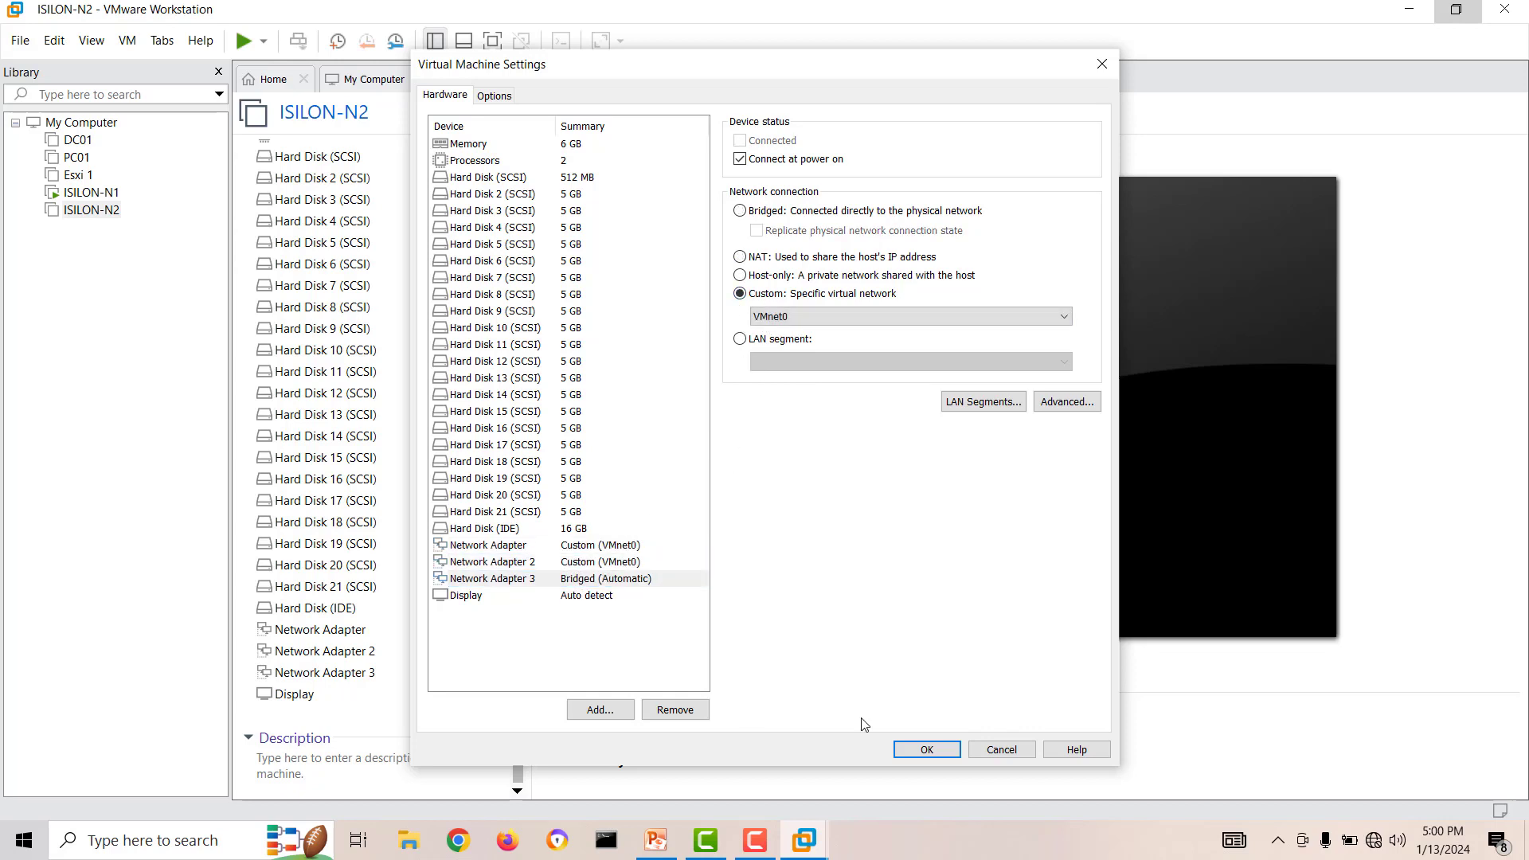
click(896, 750)
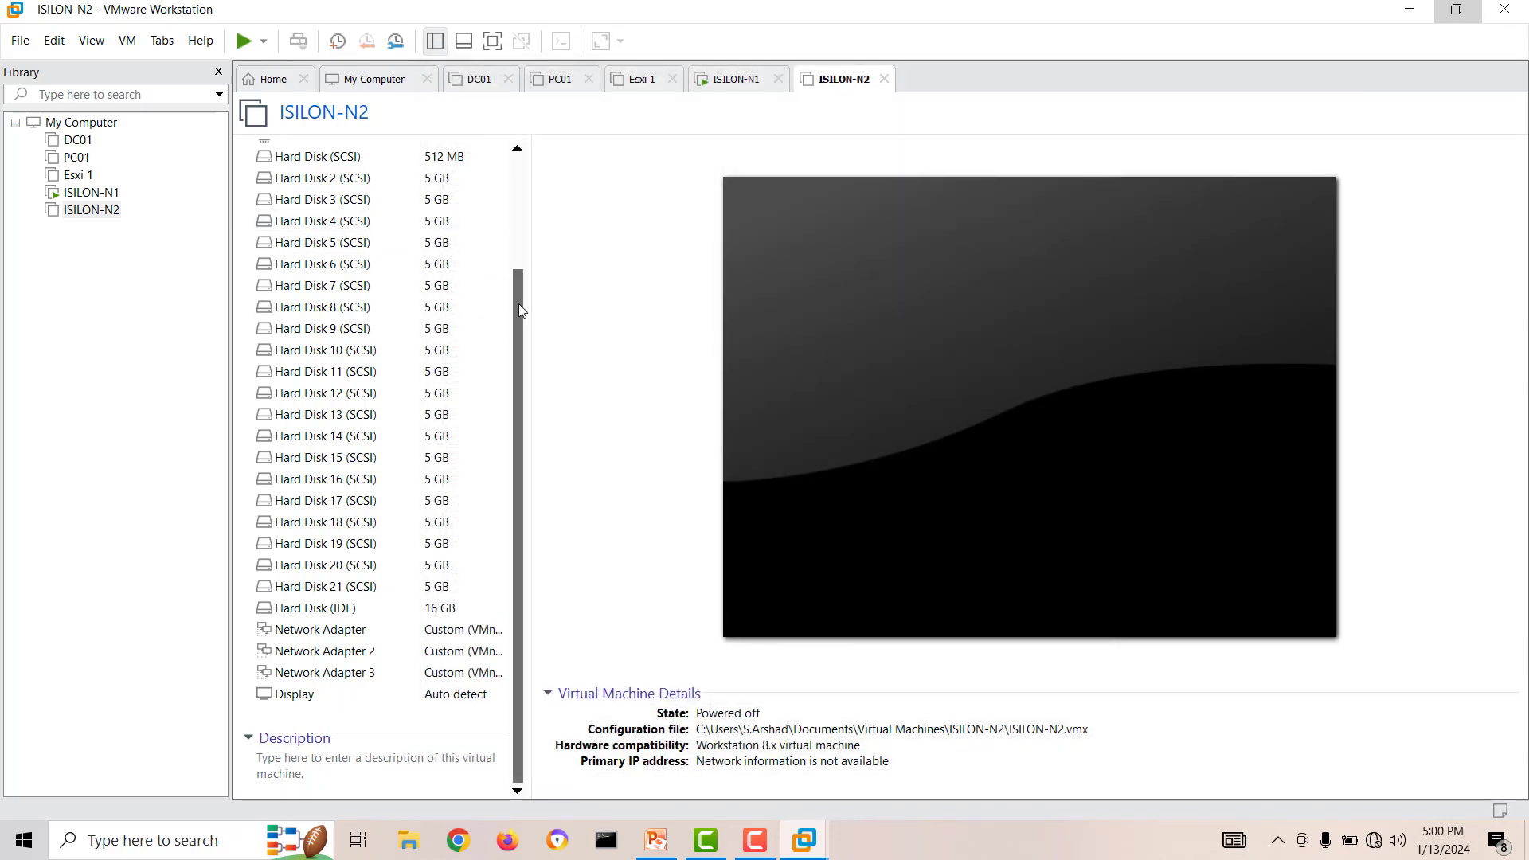
drag(519, 303, 515, 156)
click(338, 153)
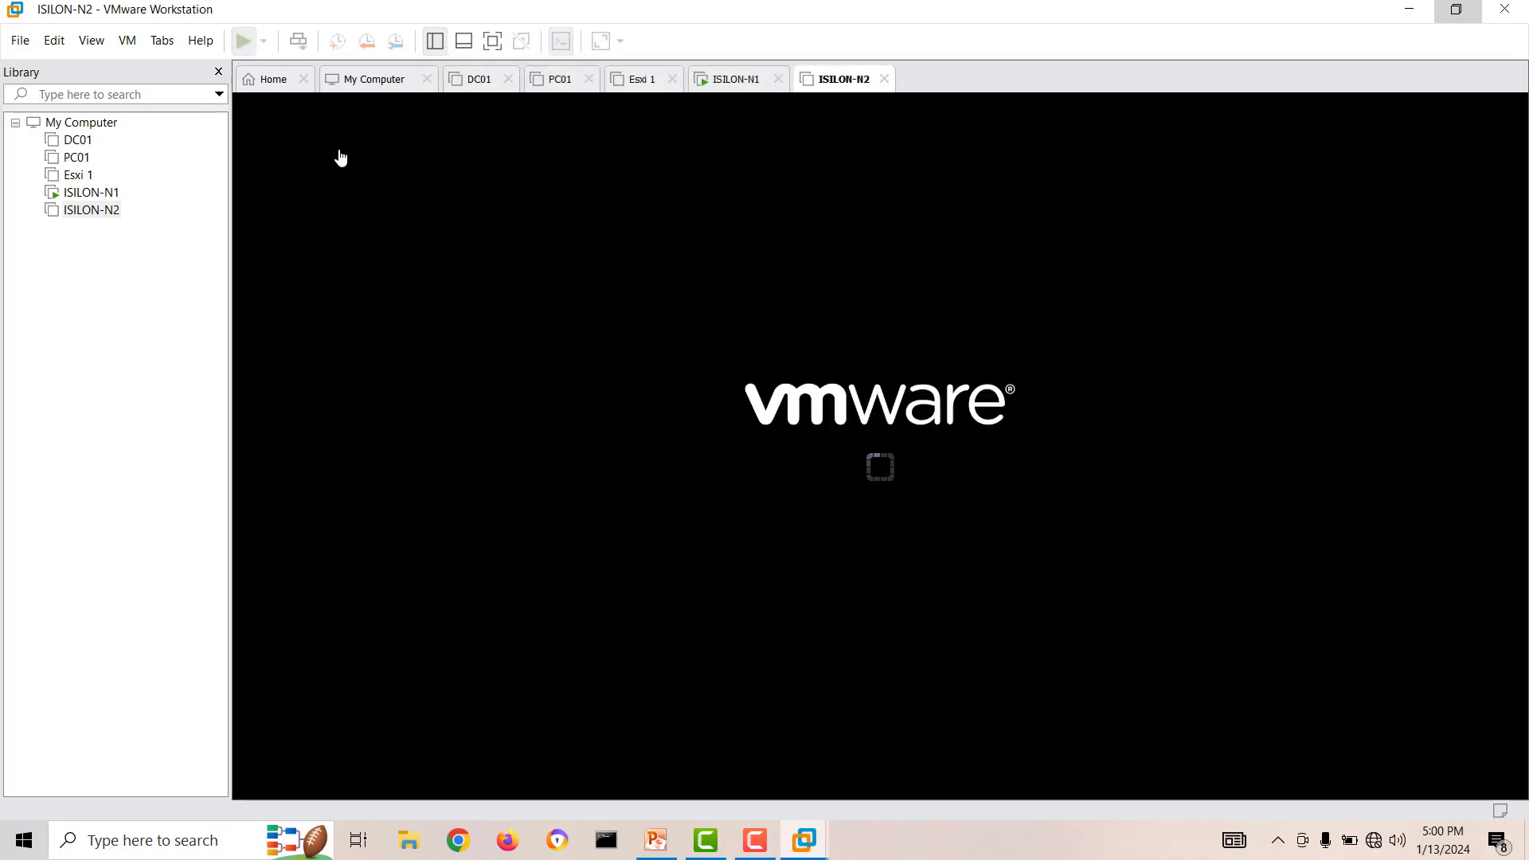
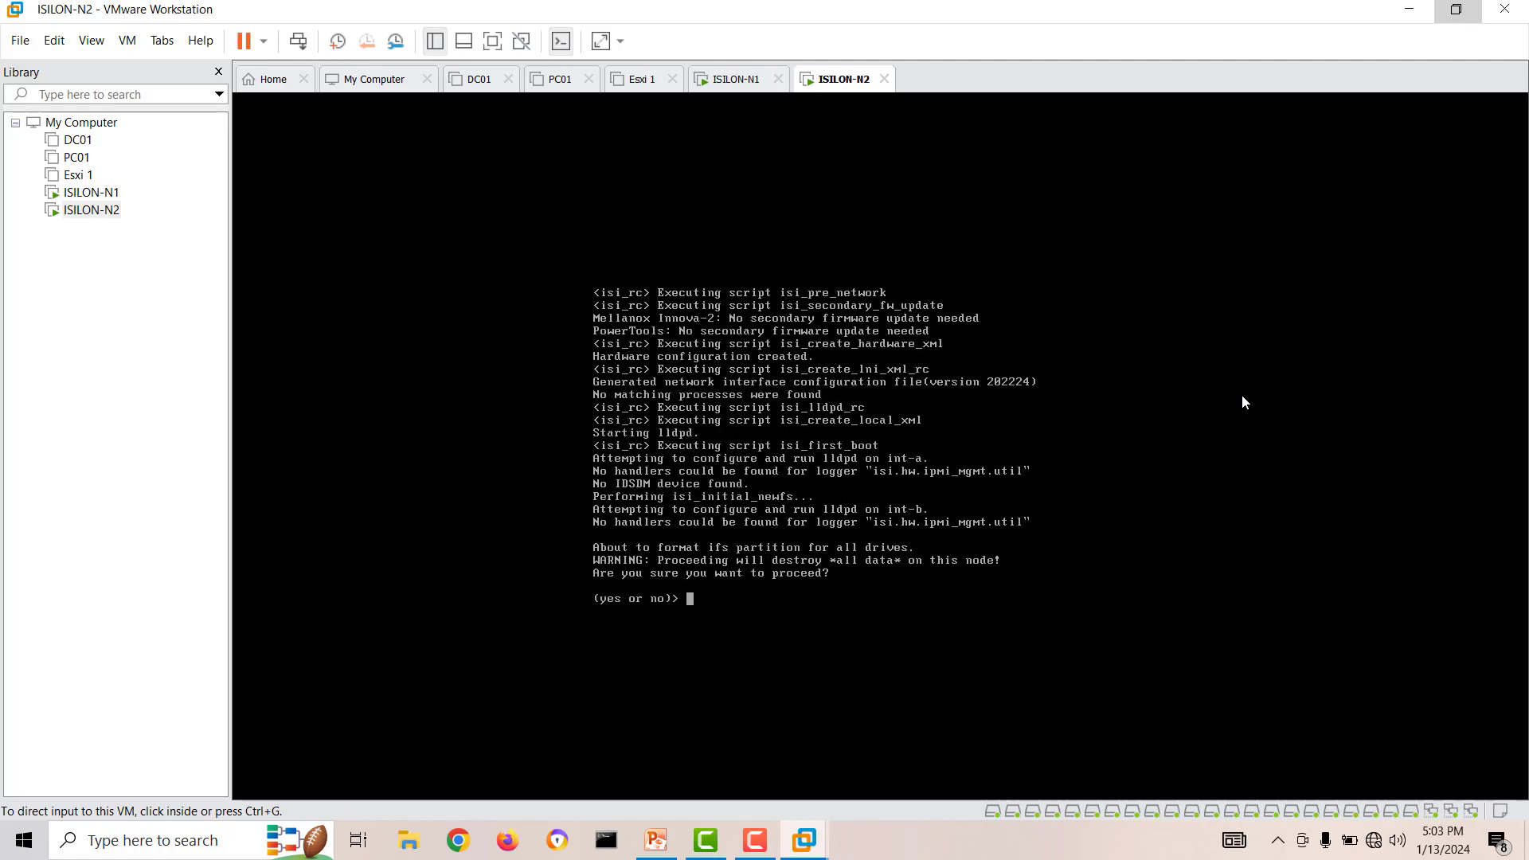
Confirm formatting the ifs partition on all drives of ISILON-N2 with yes.
click(1131, 453)
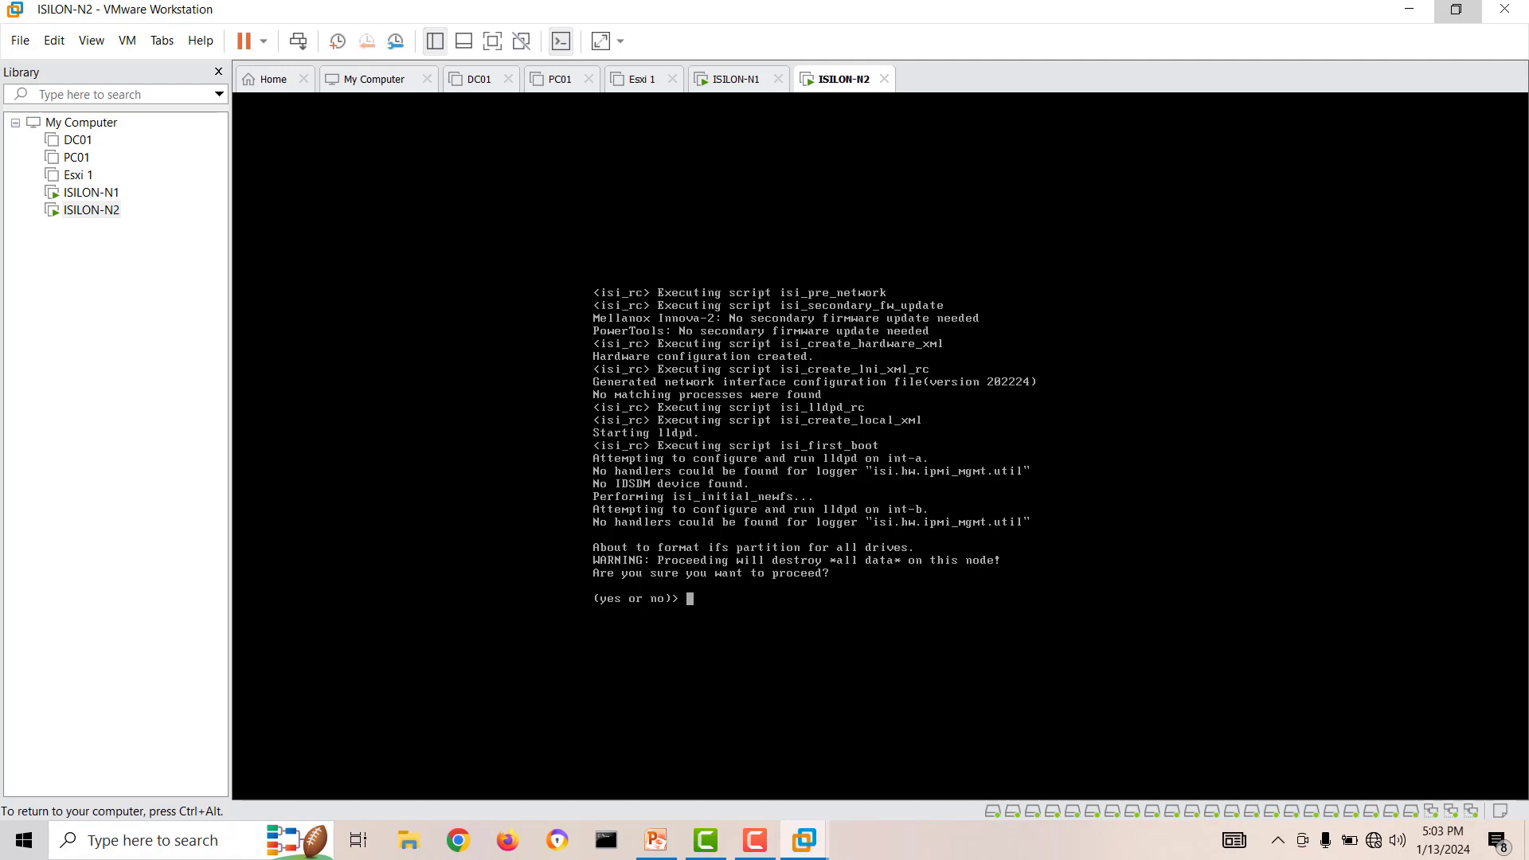
text(yes)
key(Return)
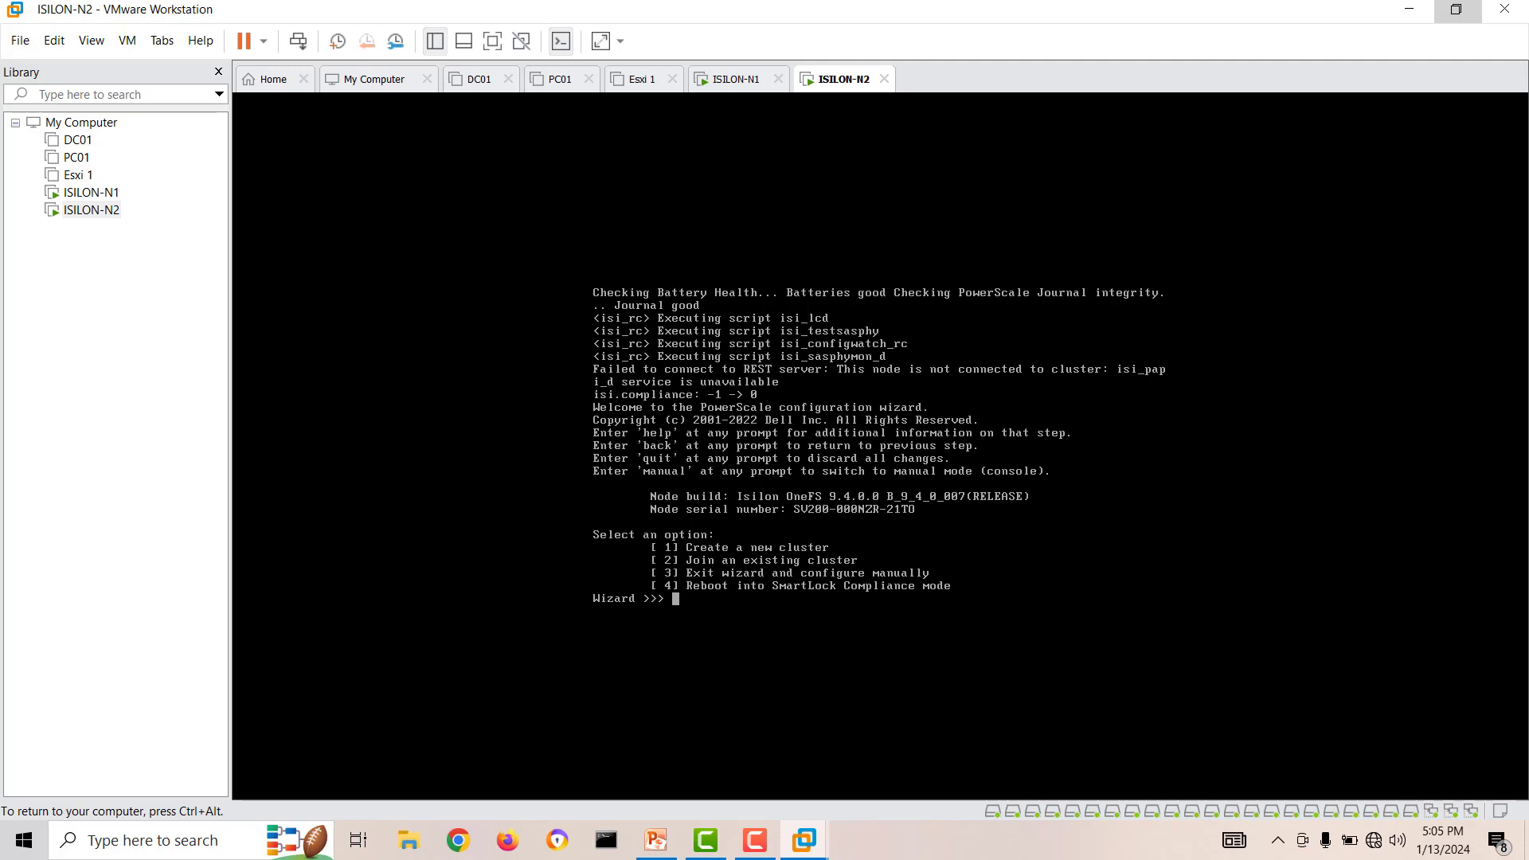
Choose to join an existing cluster in the configuration wizard and select homelabcluster, index 1.
text(2)
key(Return)
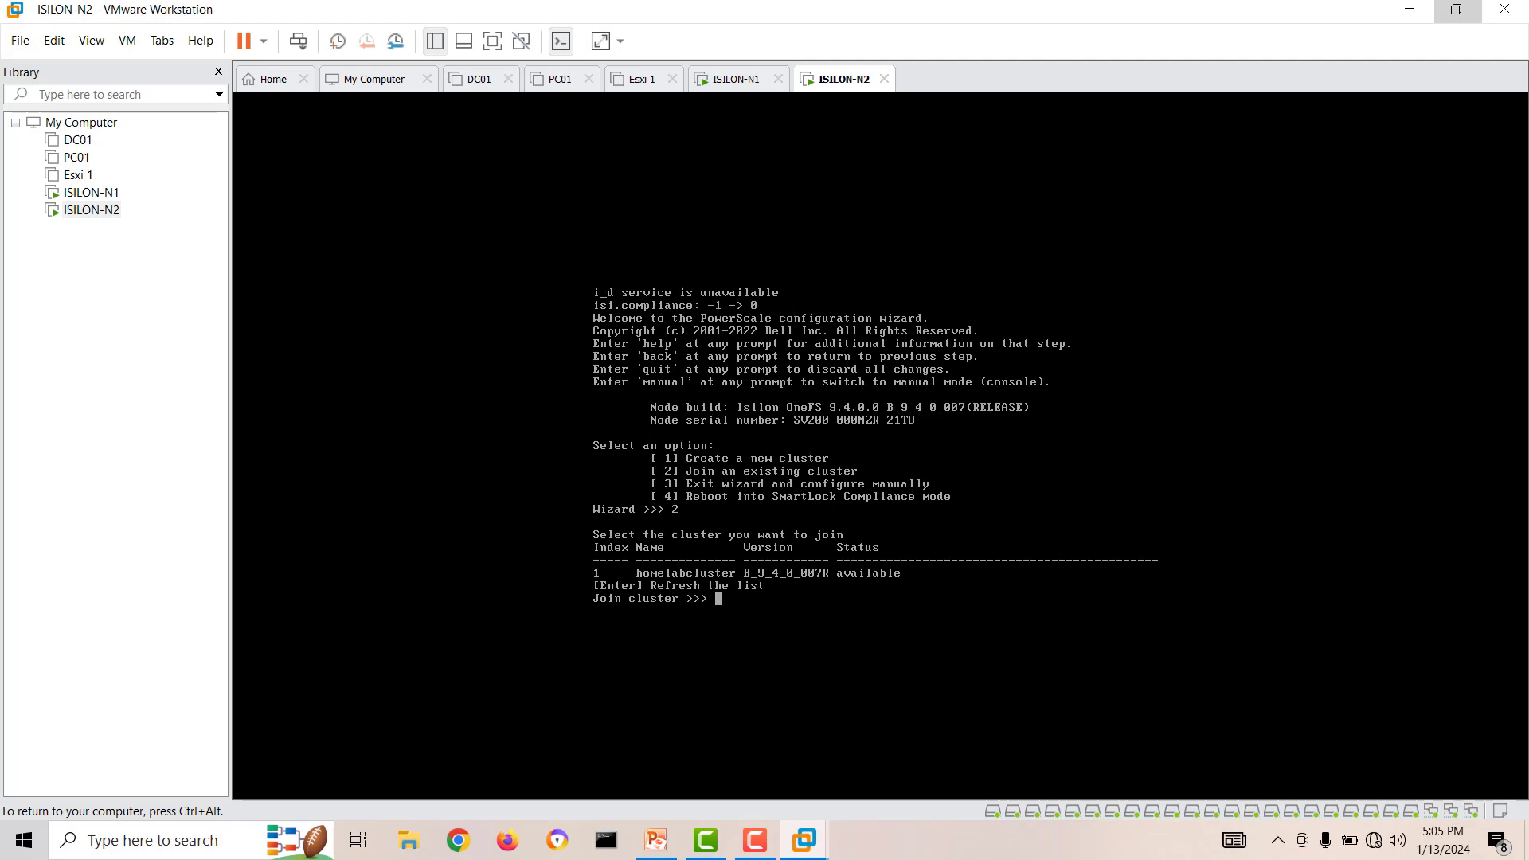
text(1)
key(Return)
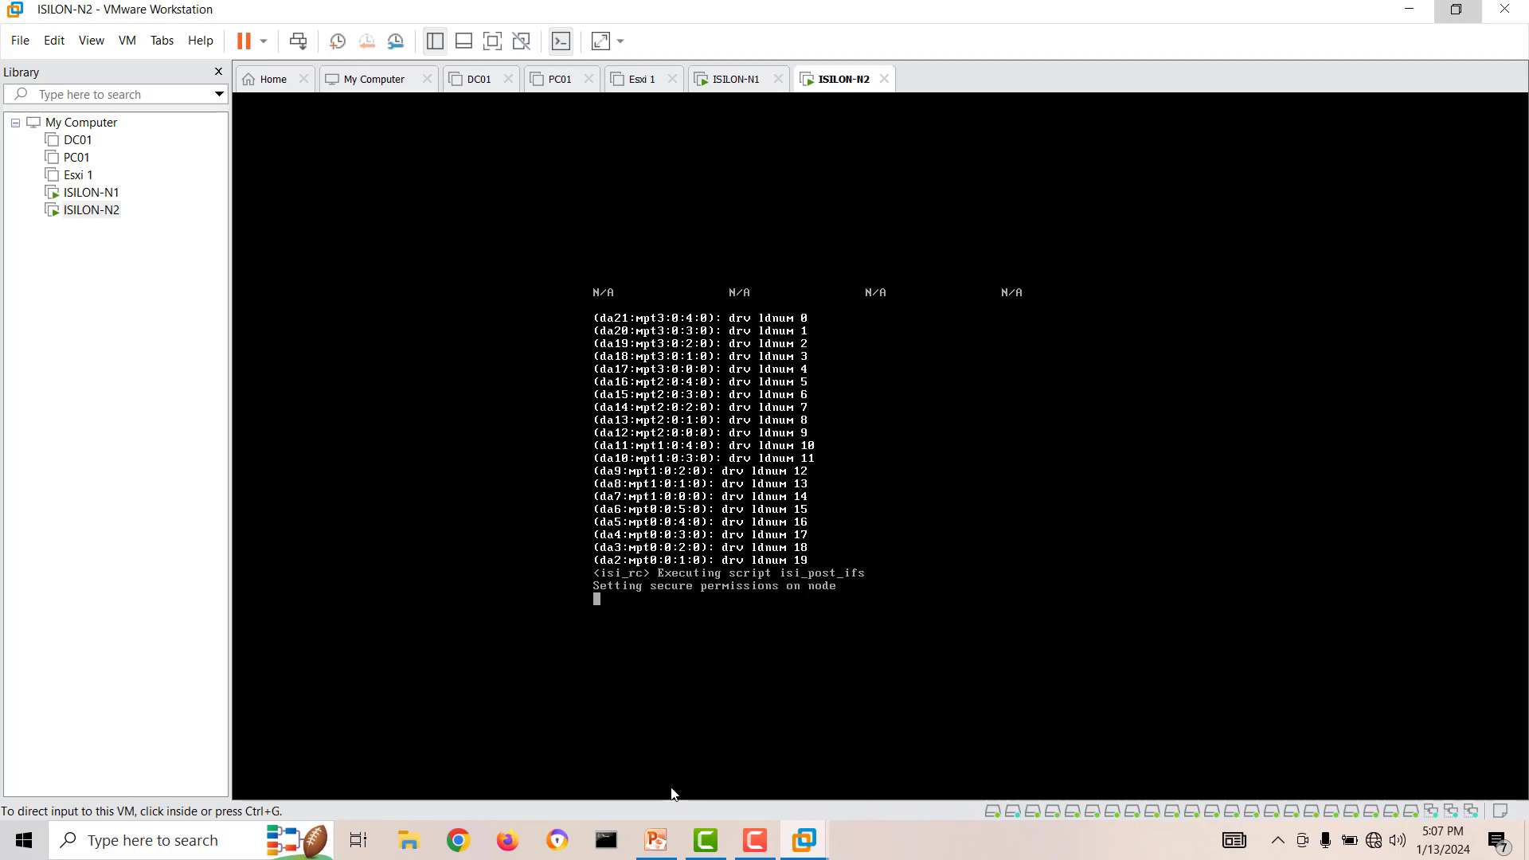
Open the Command Prompt and ping the first node at 192.168.20.50, stopping the ping early.
click(606, 839)
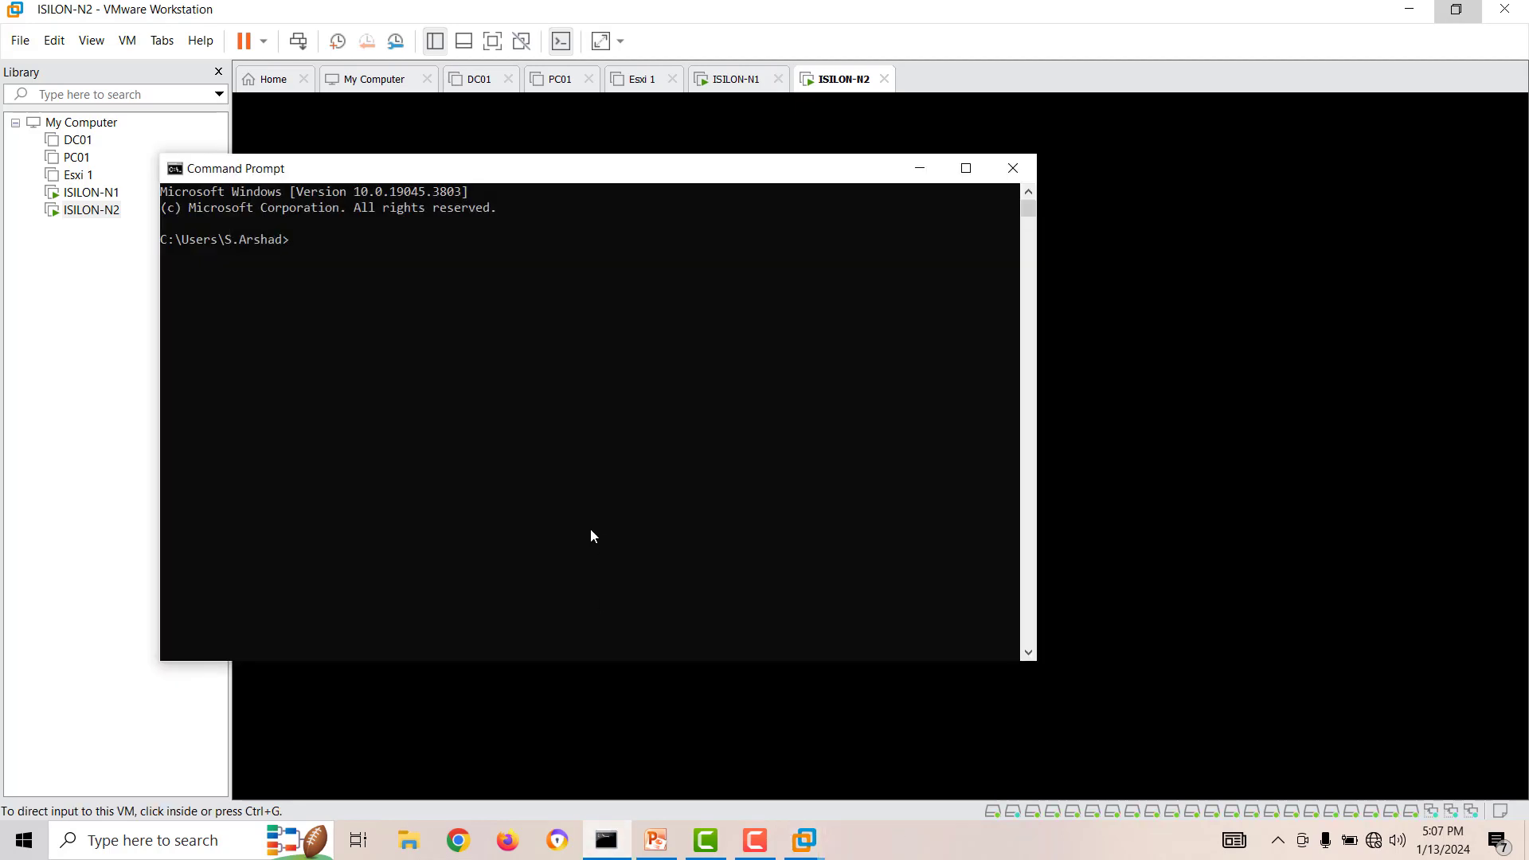
text(ping 192.168.20.50)
key(Return)
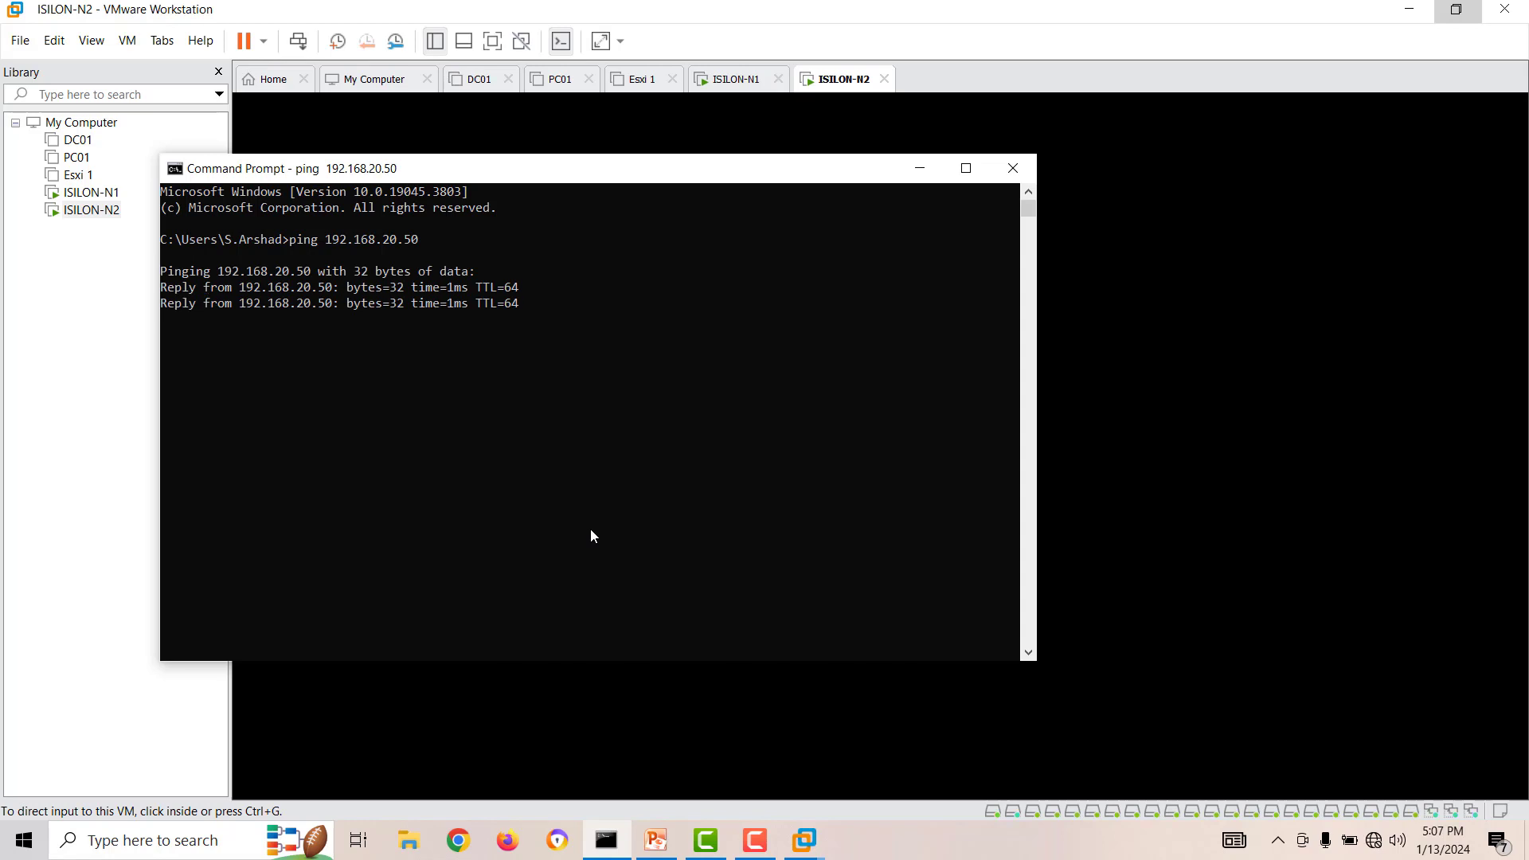
key(ctrl+c)
Ping the second node at 192.168.20.51 twice and close the Command Prompt.
key(Up)
key(BackSpace)
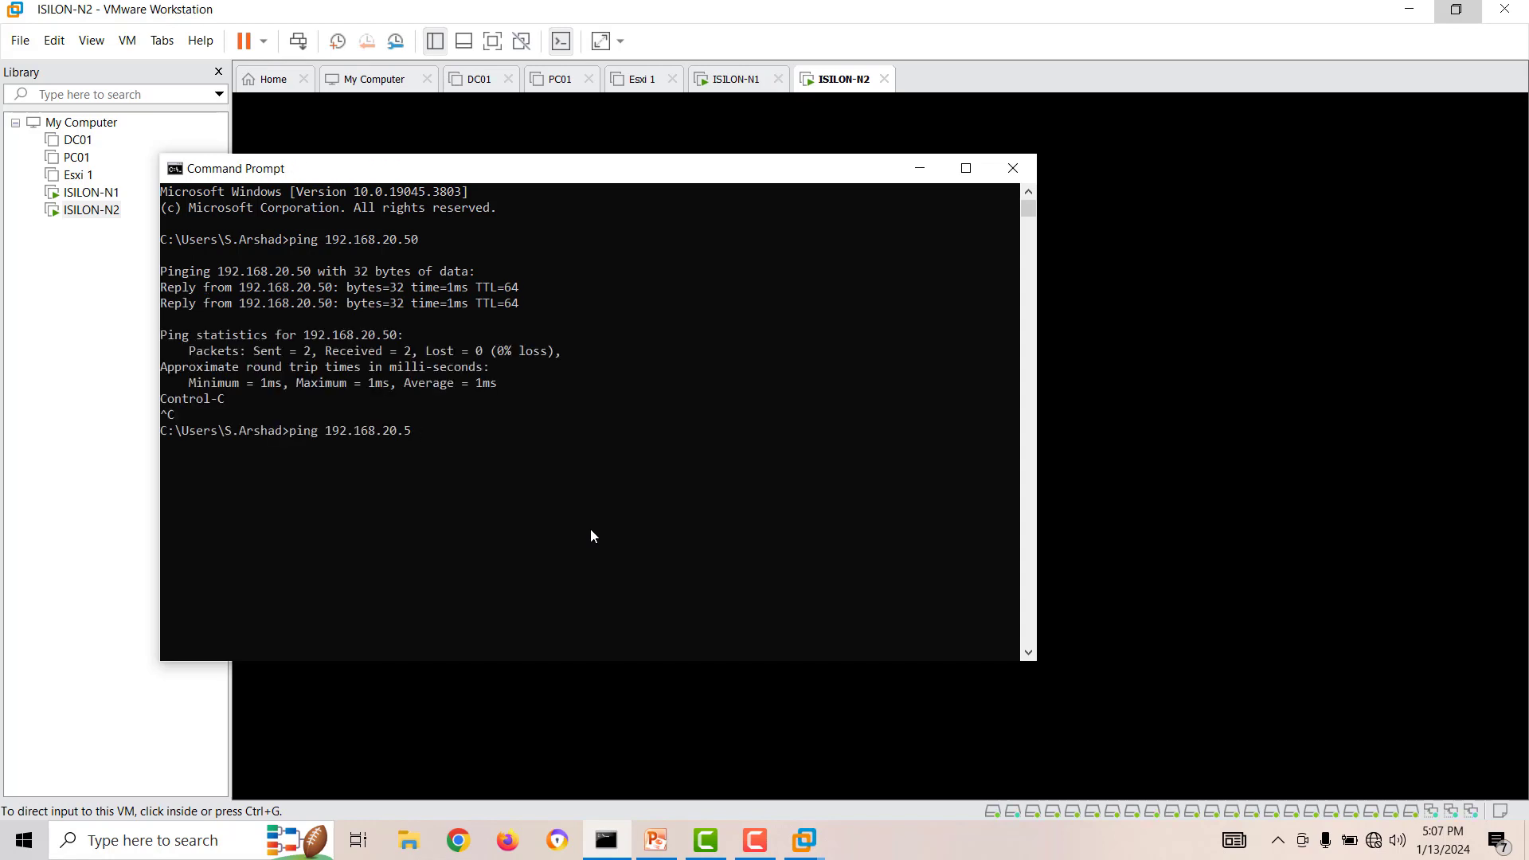
text(1)
key(Return)
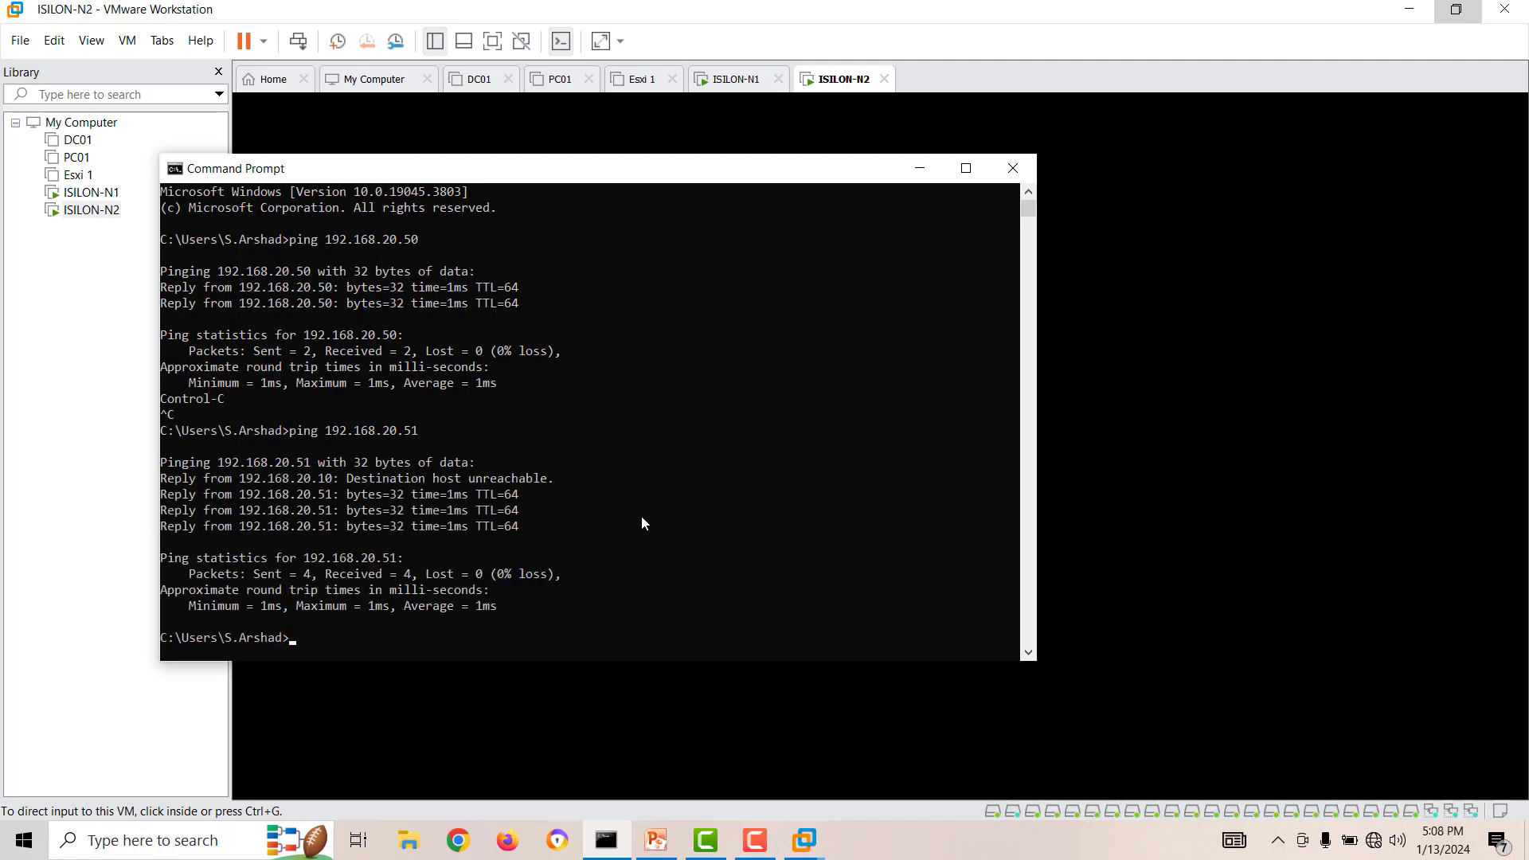
key(Up)
key(Return)
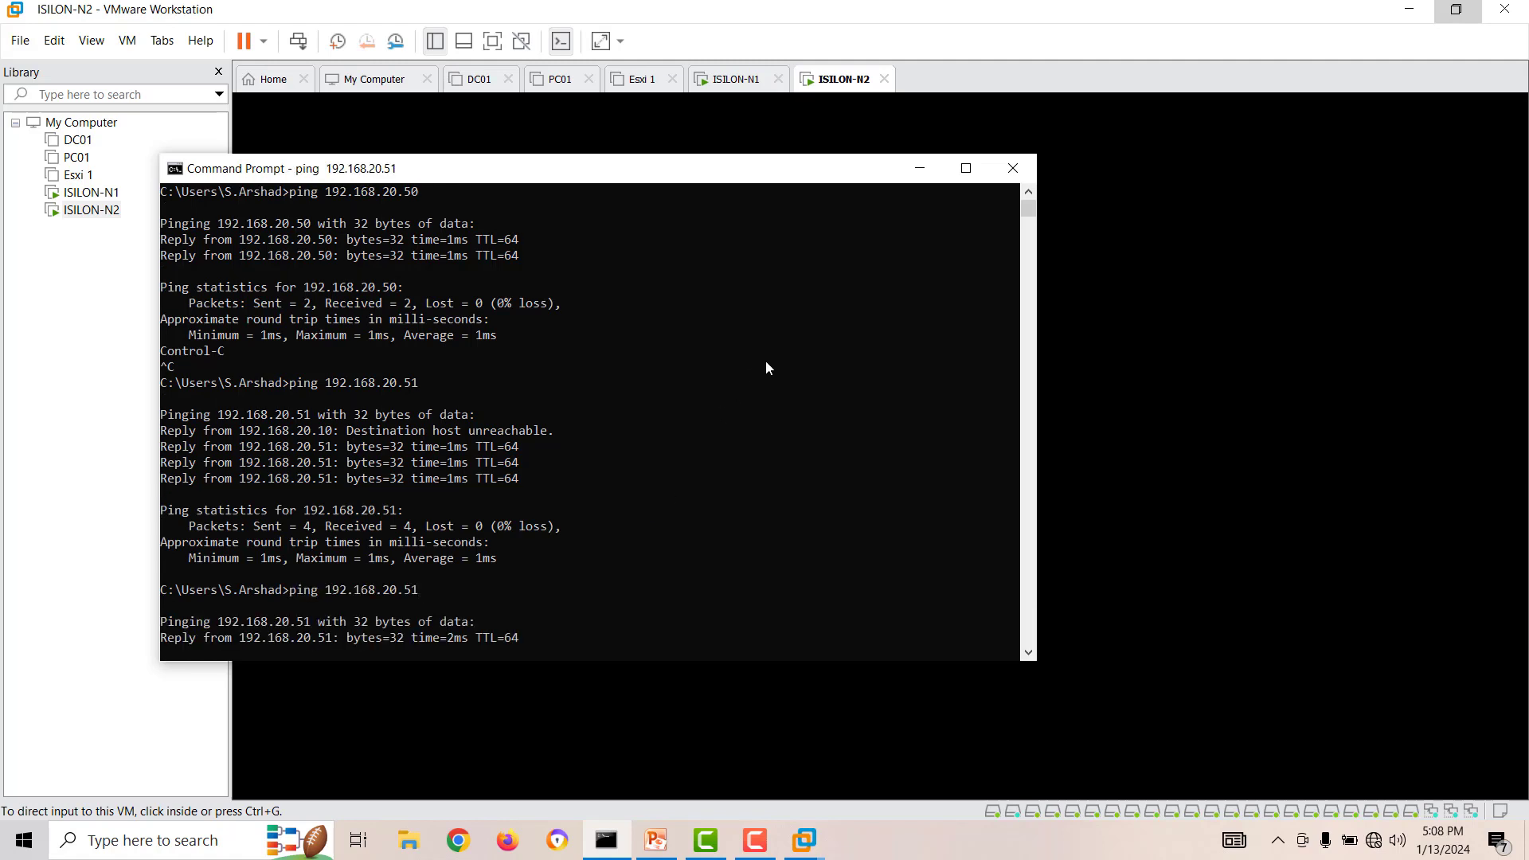
click(1013, 168)
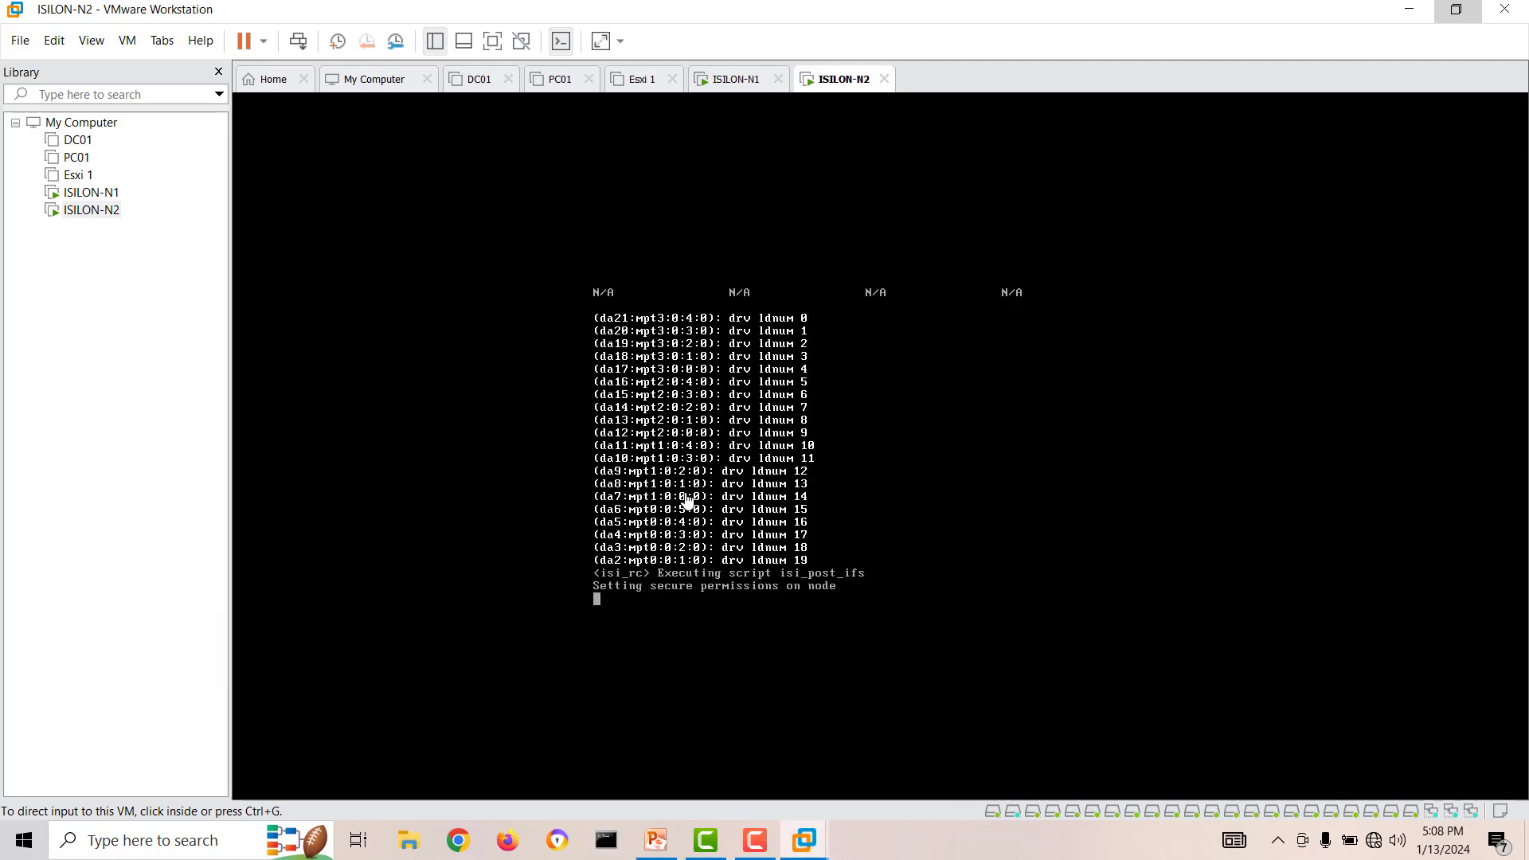
Switch to Chrome, try to open the cluster's web administration at 192.168.20.50:8080, and minimize the browser.
click(705, 606)
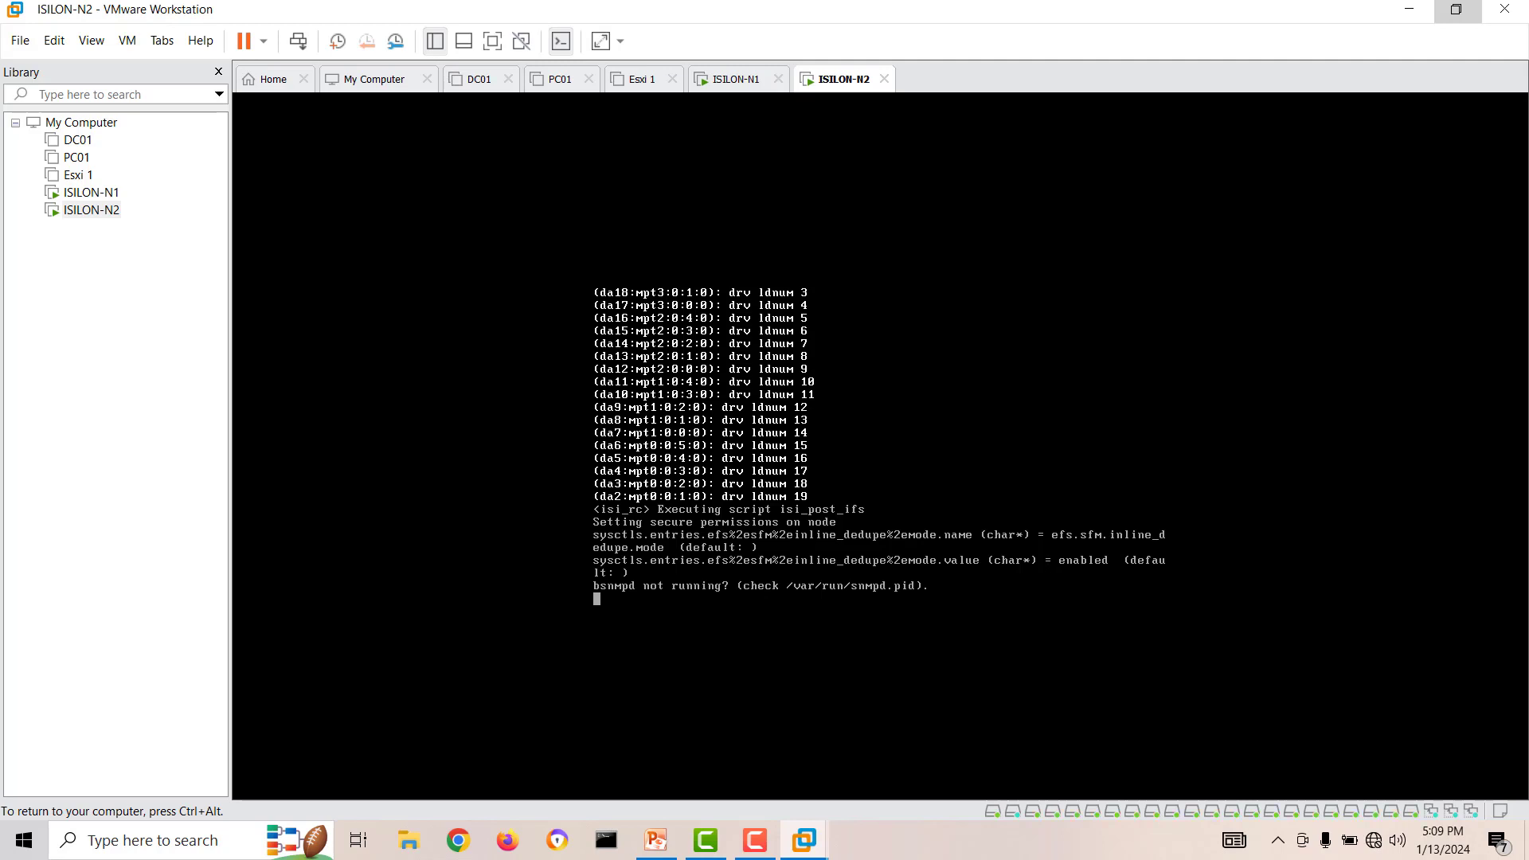
key(ctrl+alt)
click(458, 840)
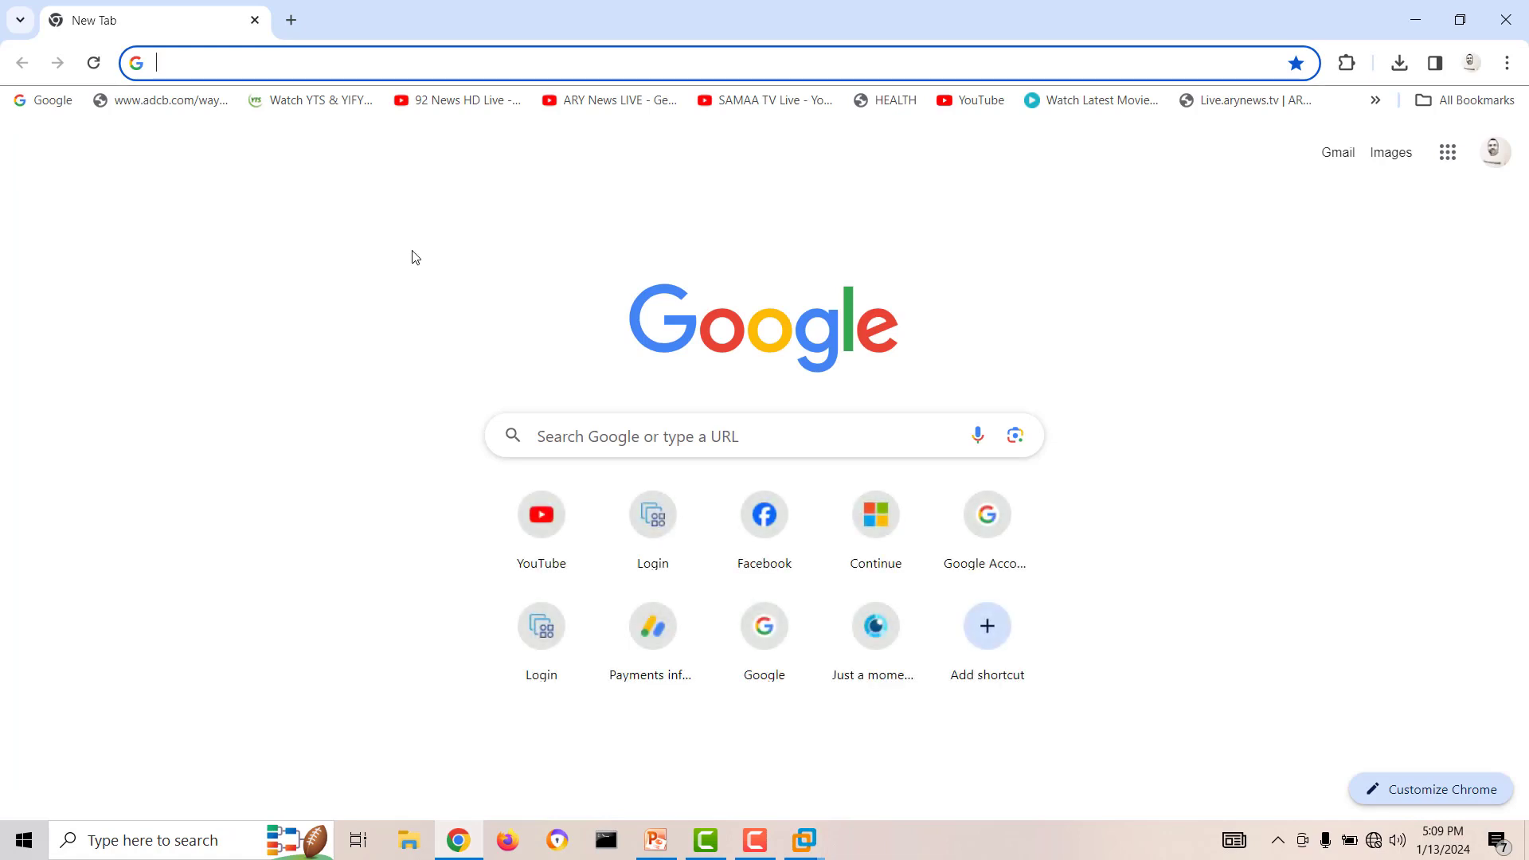
text(192.168.20.50:8080)
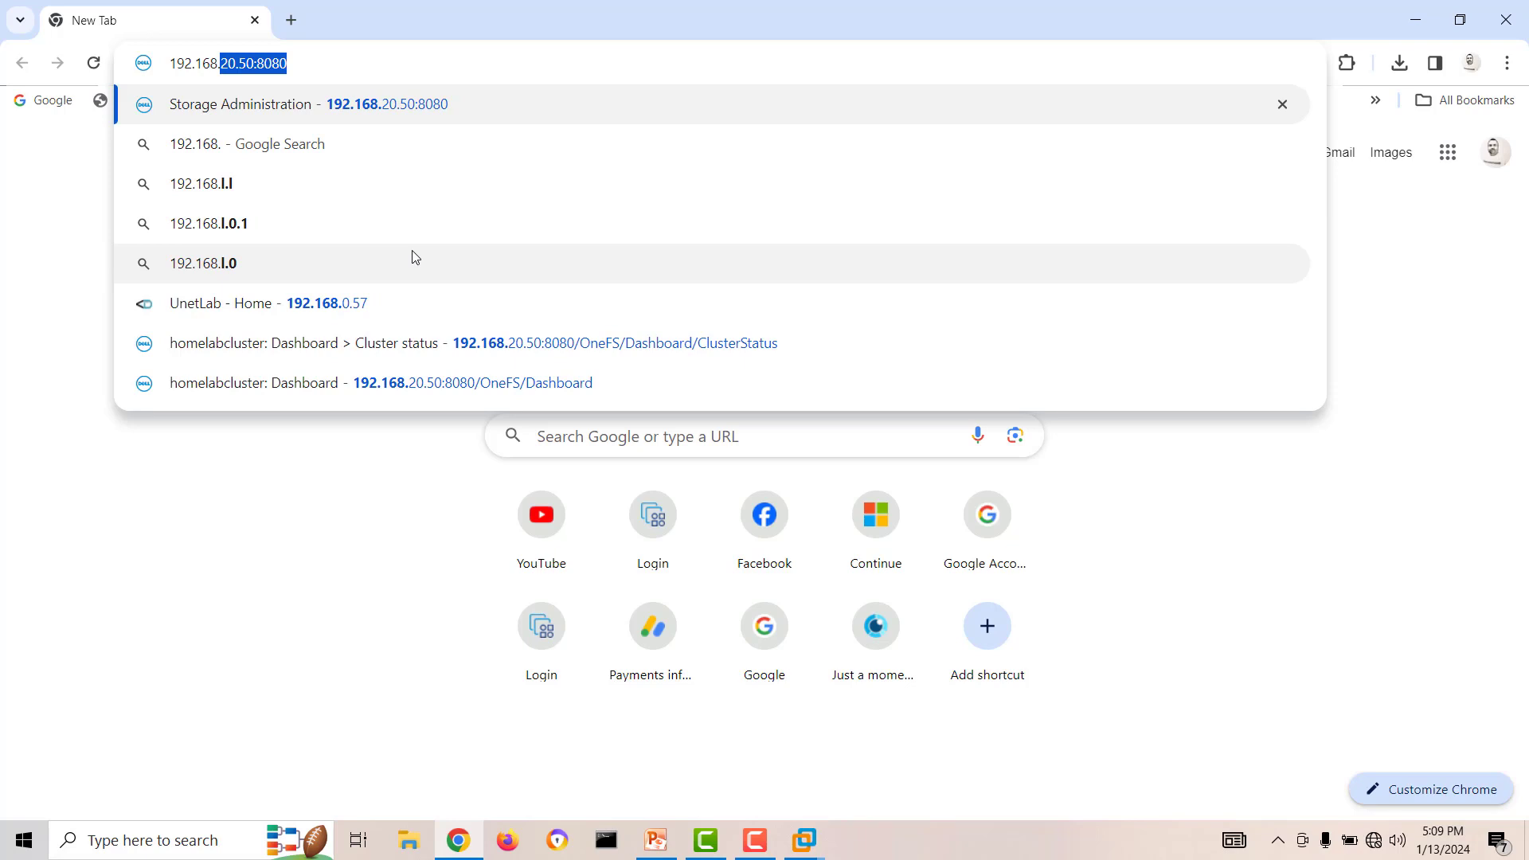
key(Return)
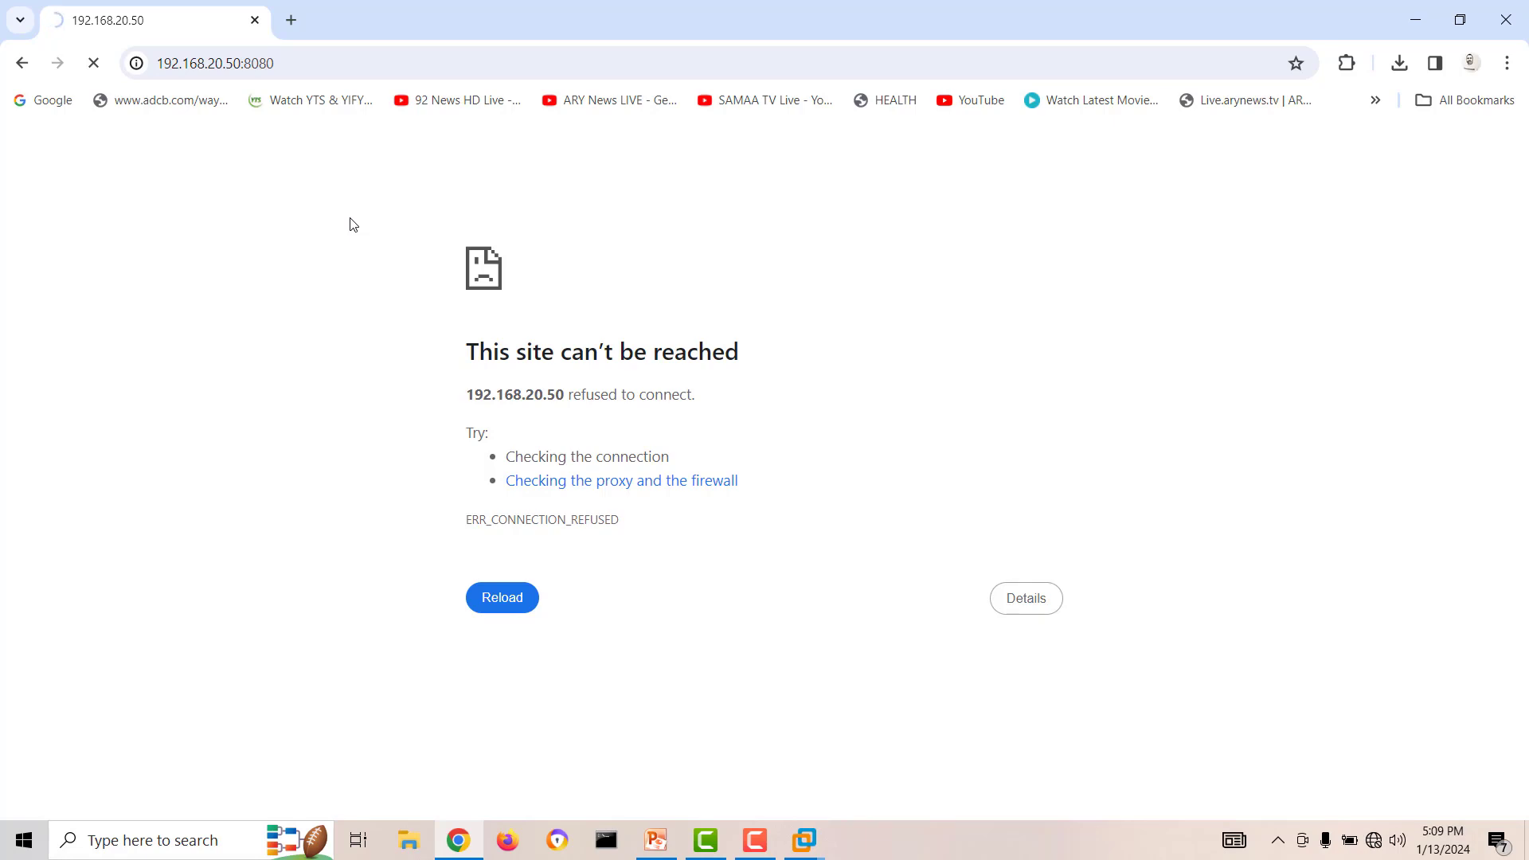
click(1416, 21)
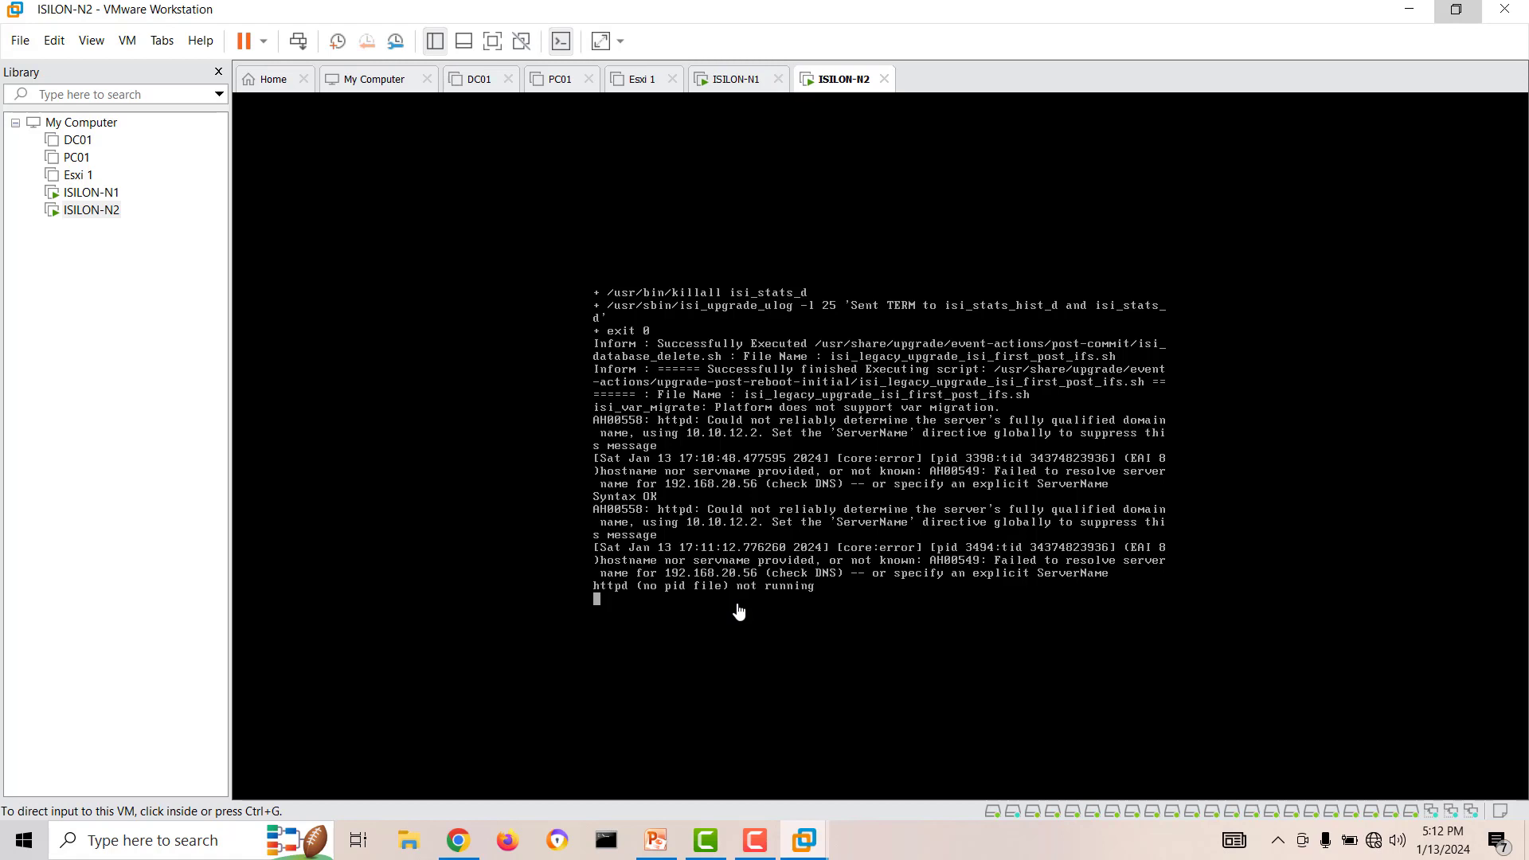
Reload the web administration page in Chrome and log in as admin with the account password.
click(459, 840)
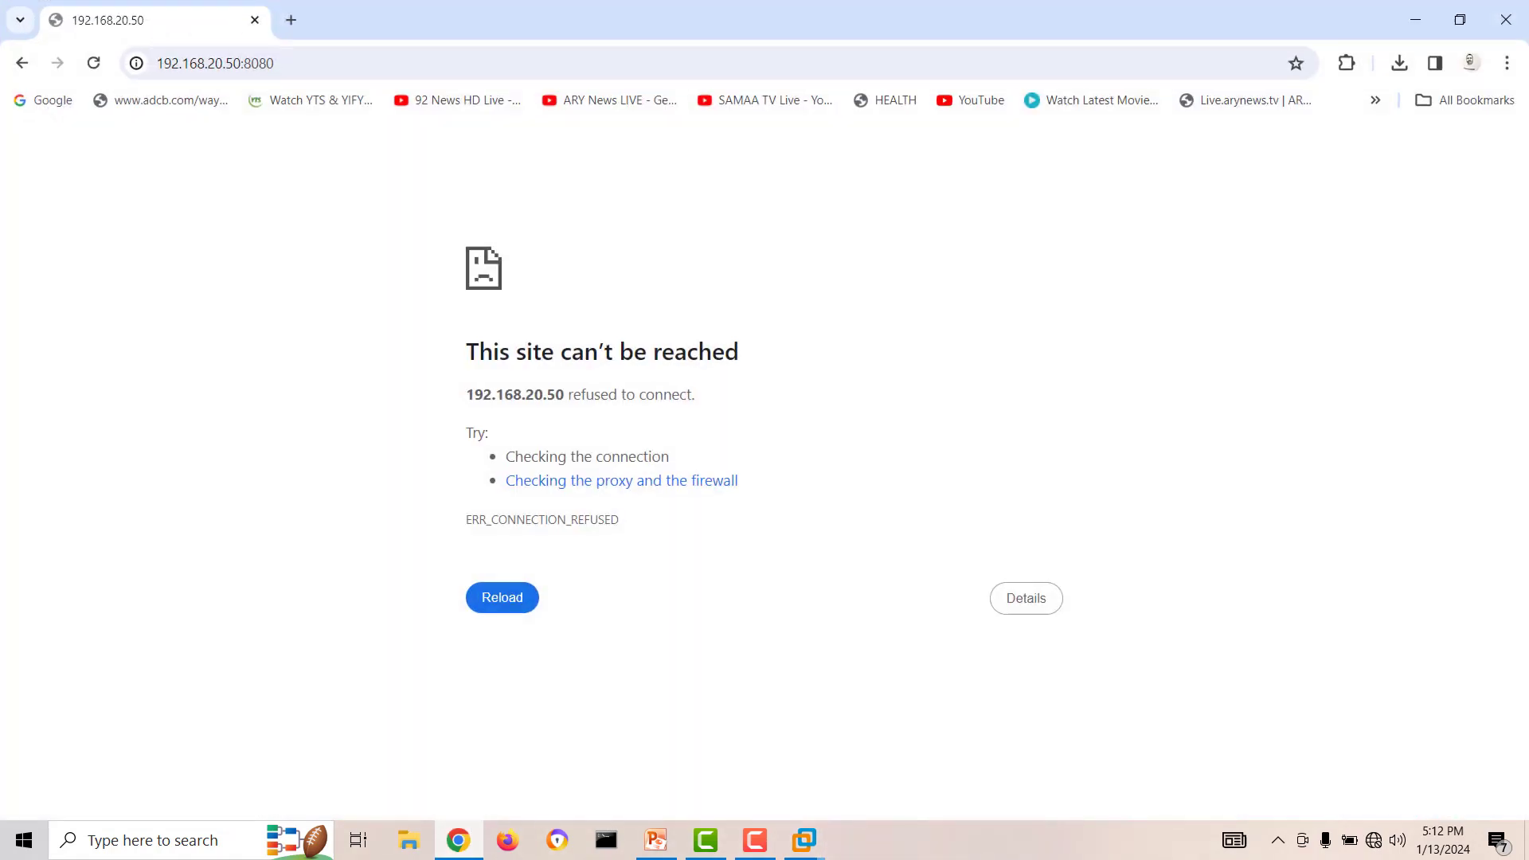
click(94, 63)
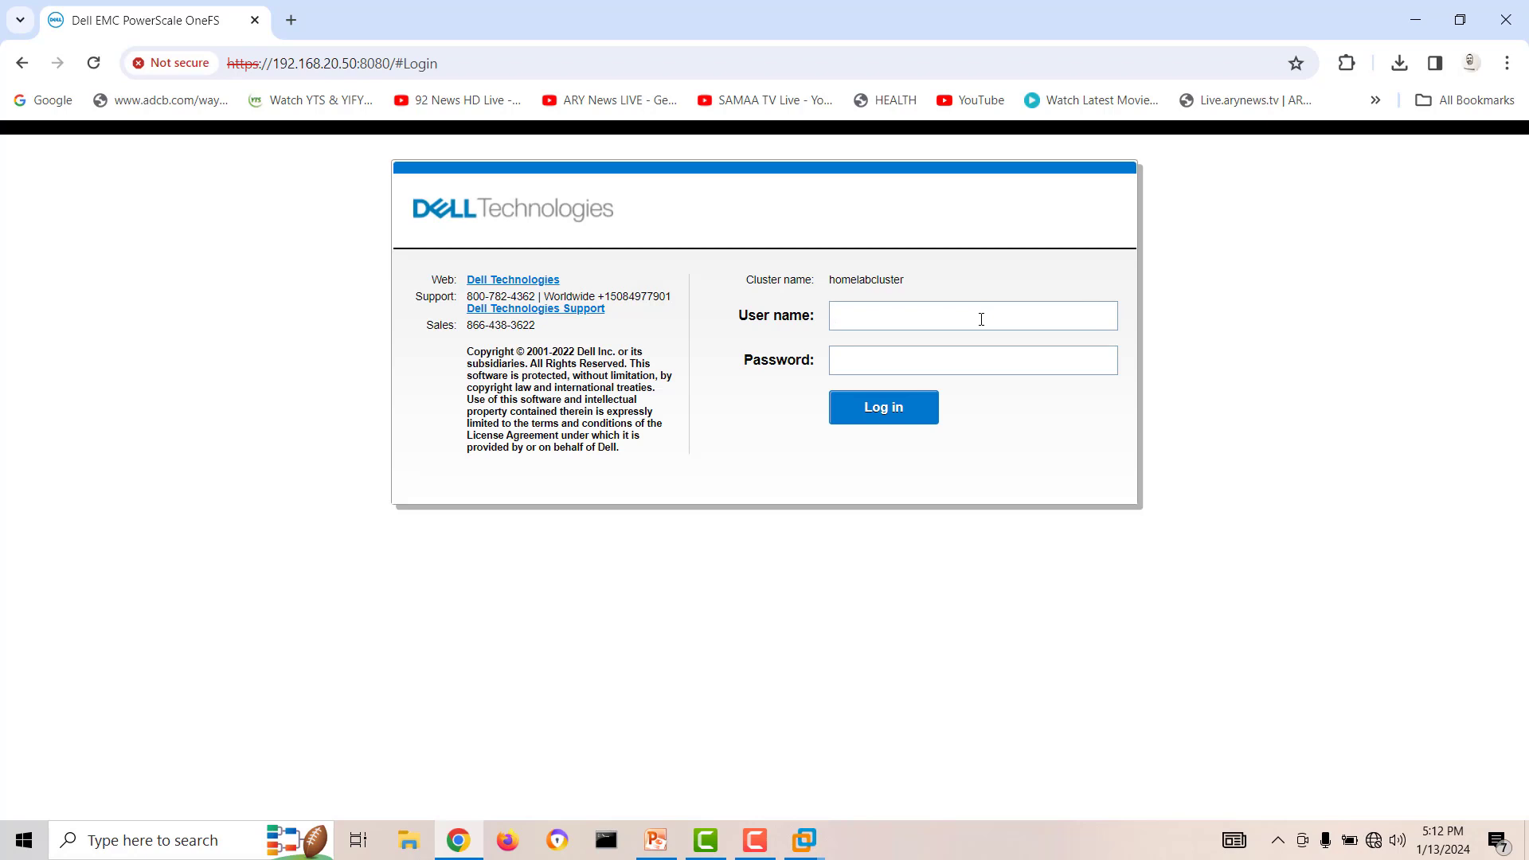
text(admin)
text(••••••••)
key(Return)
Switch to VMware Workstation and check whether the ISILON-N2 console responds to input.
mouse_move(804, 844)
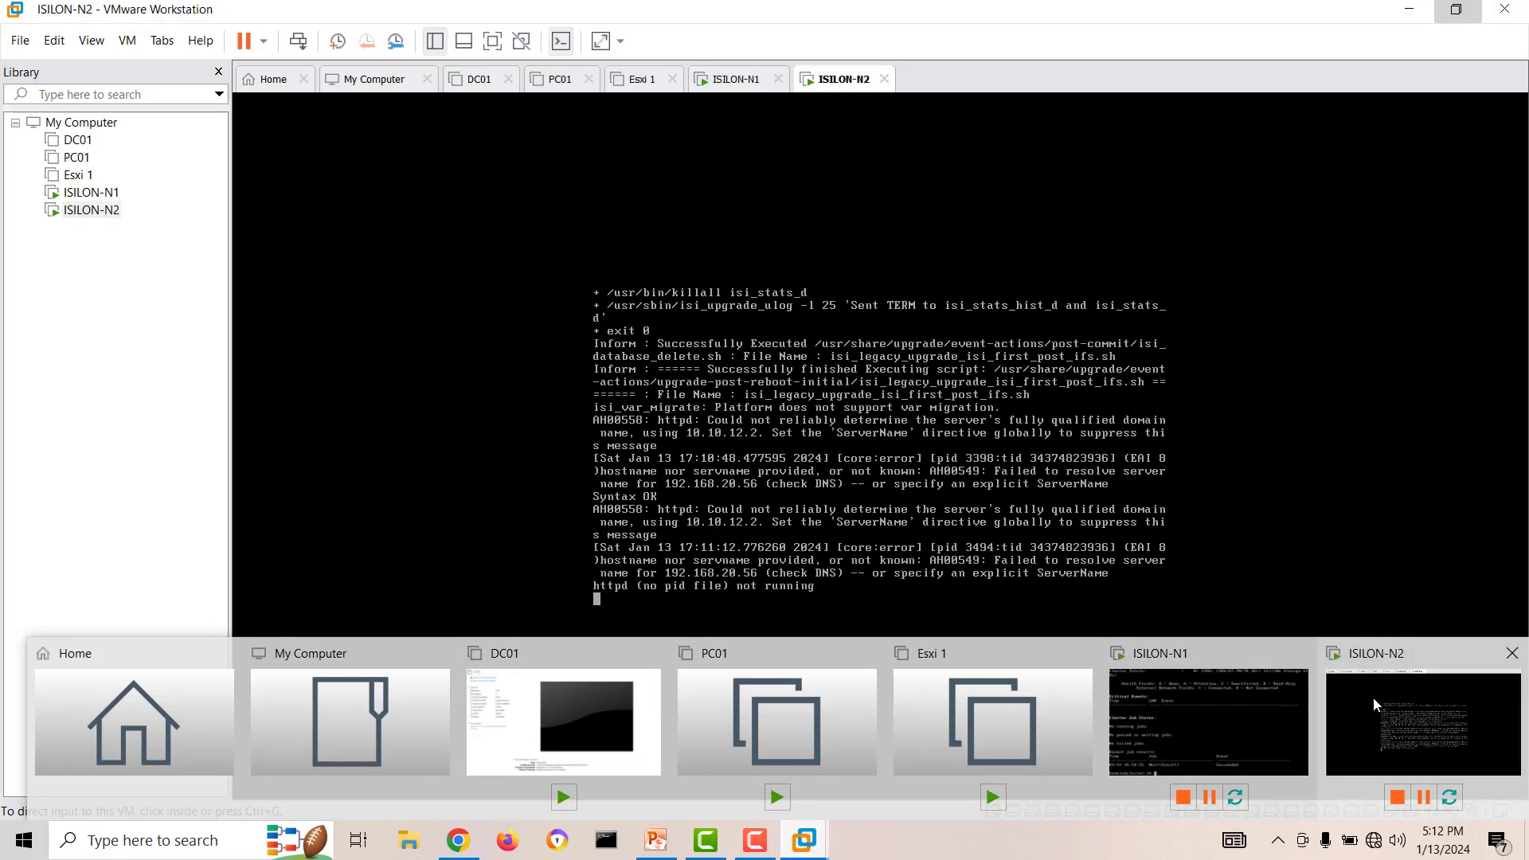
click(1373, 696)
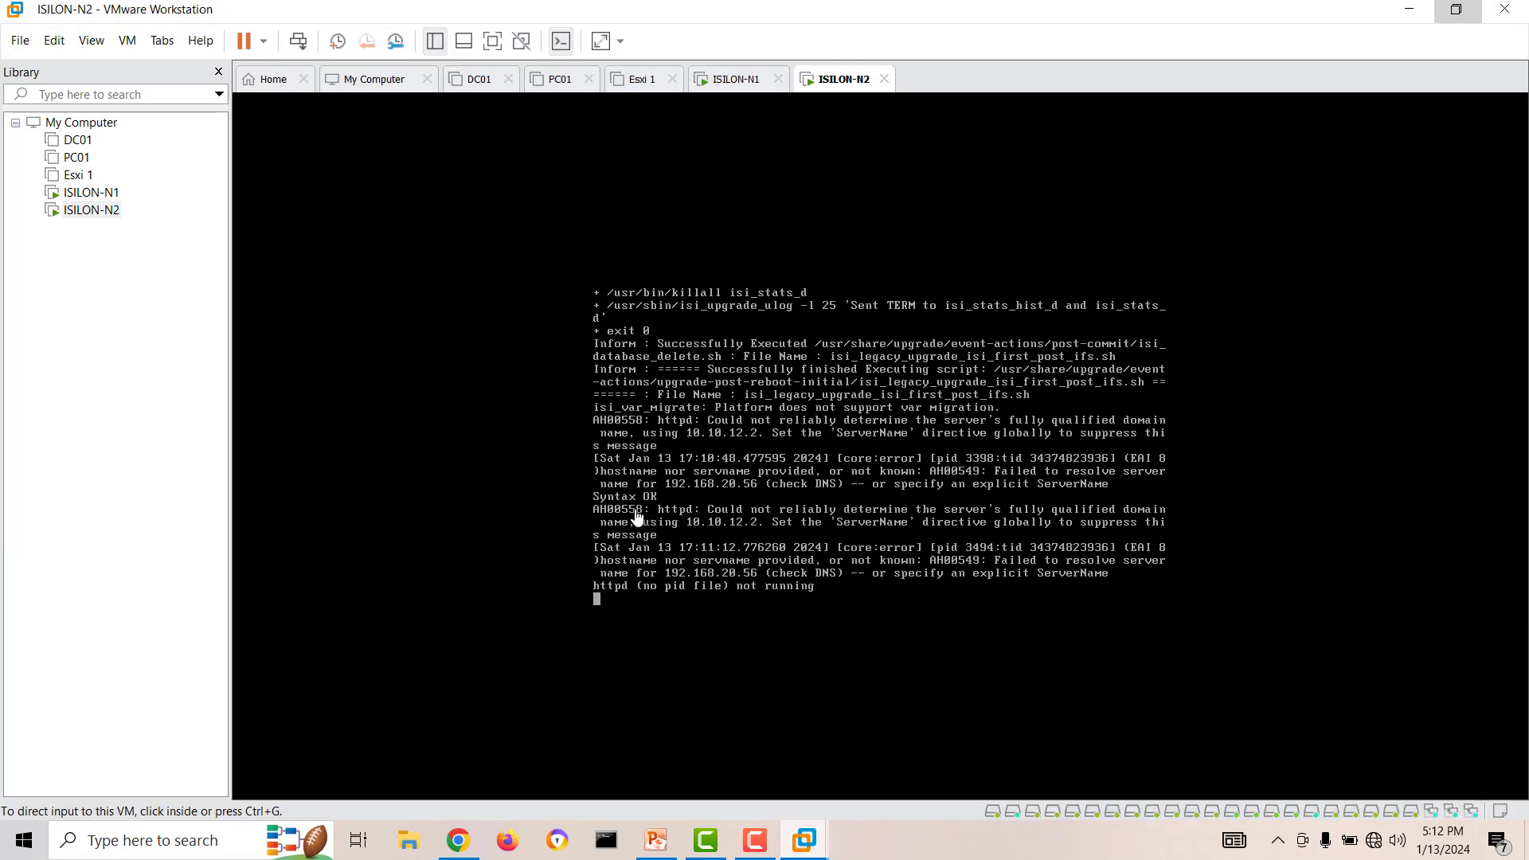
click(82, 193)
click(83, 210)
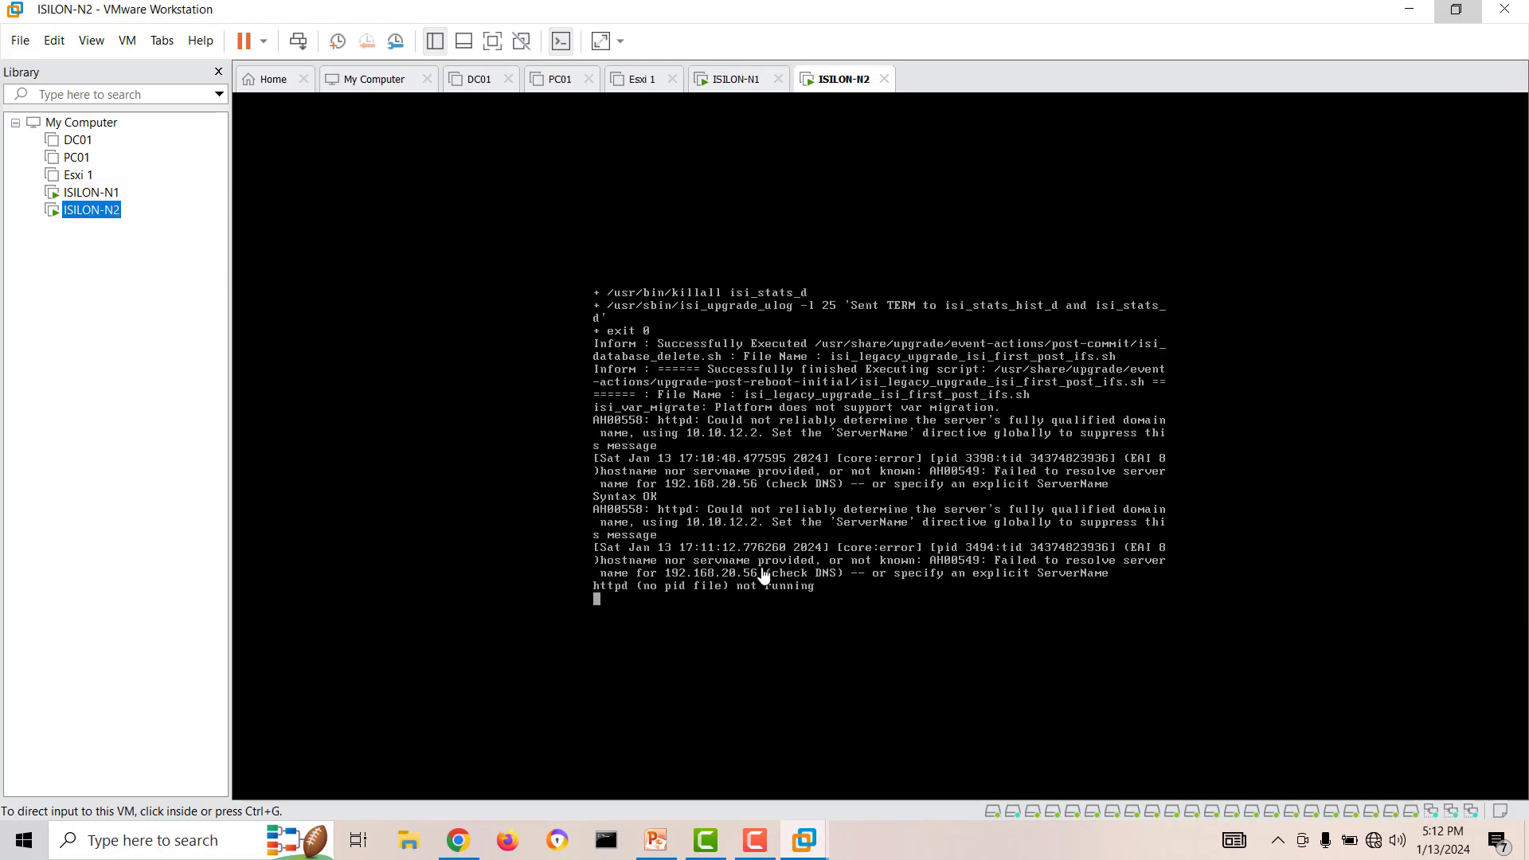
click(729, 586)
key(Return)
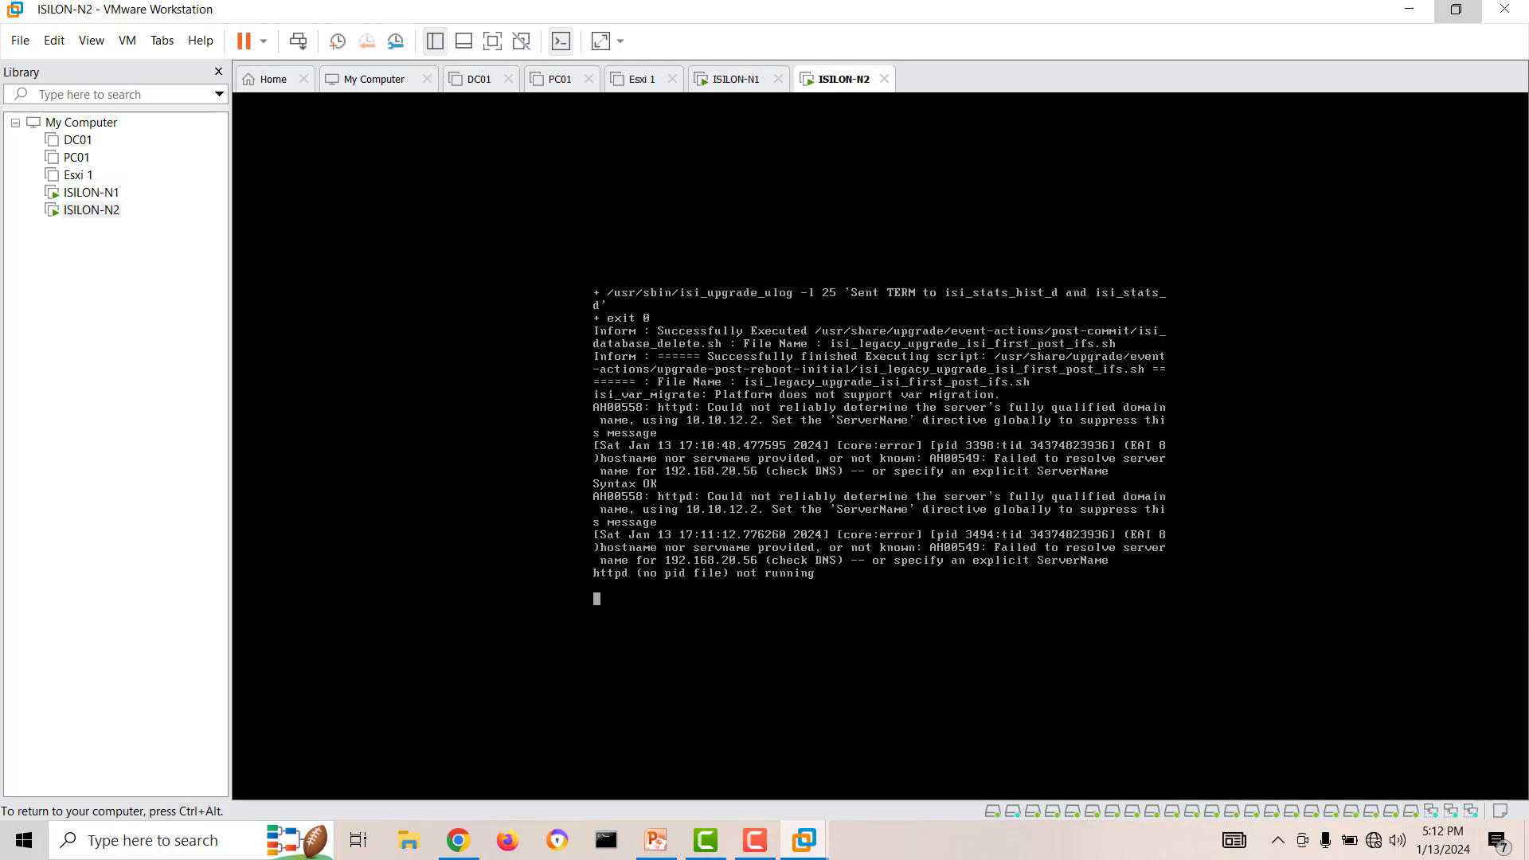
key(ctrl+alt)
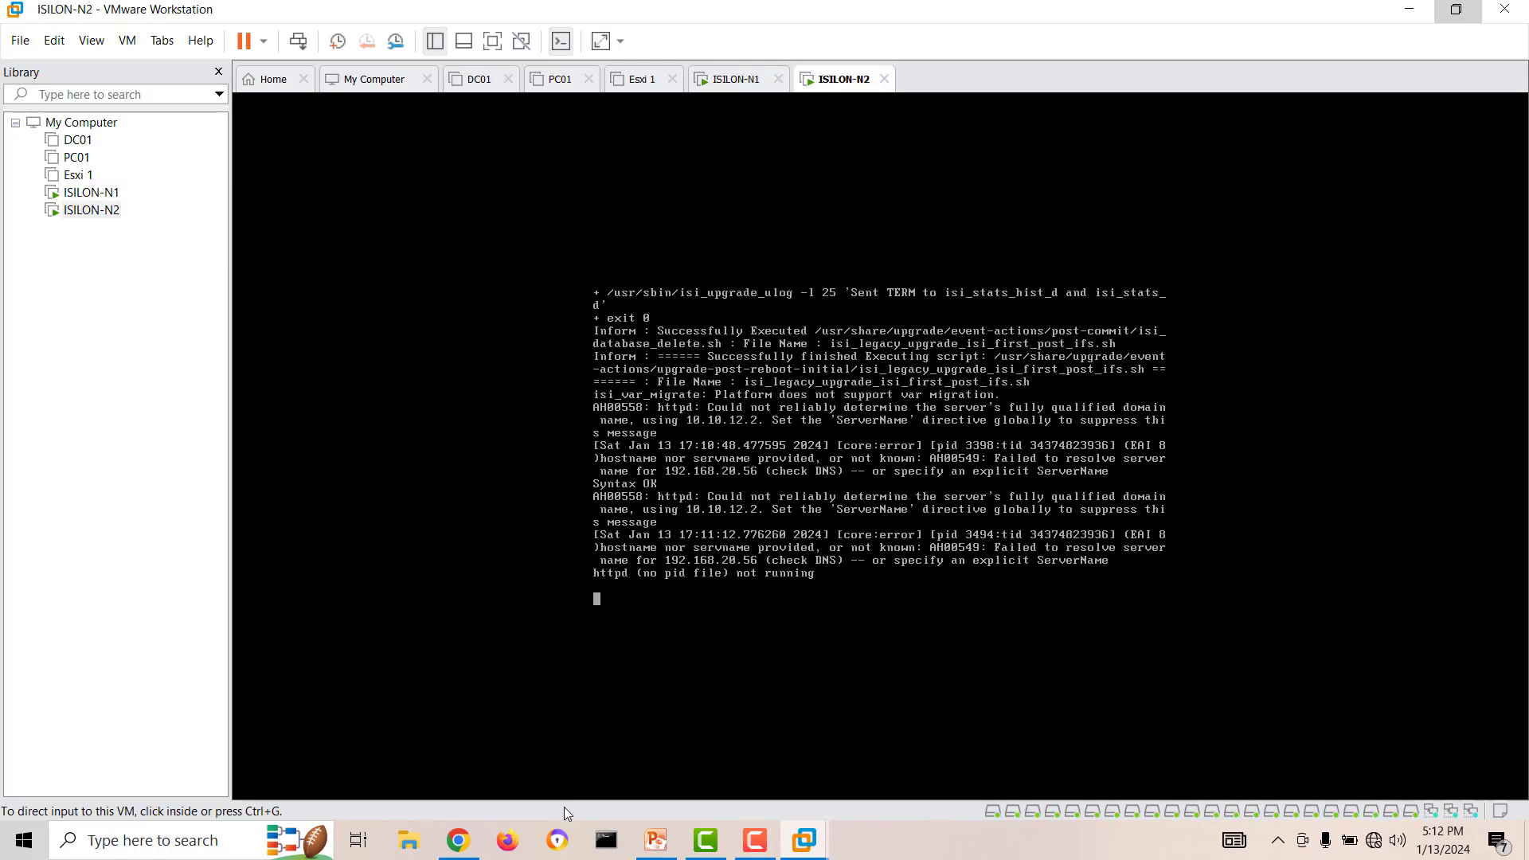
Return to Chrome, examine the host's CPU performance in Task Manager, and close Task Manager.
click(470, 844)
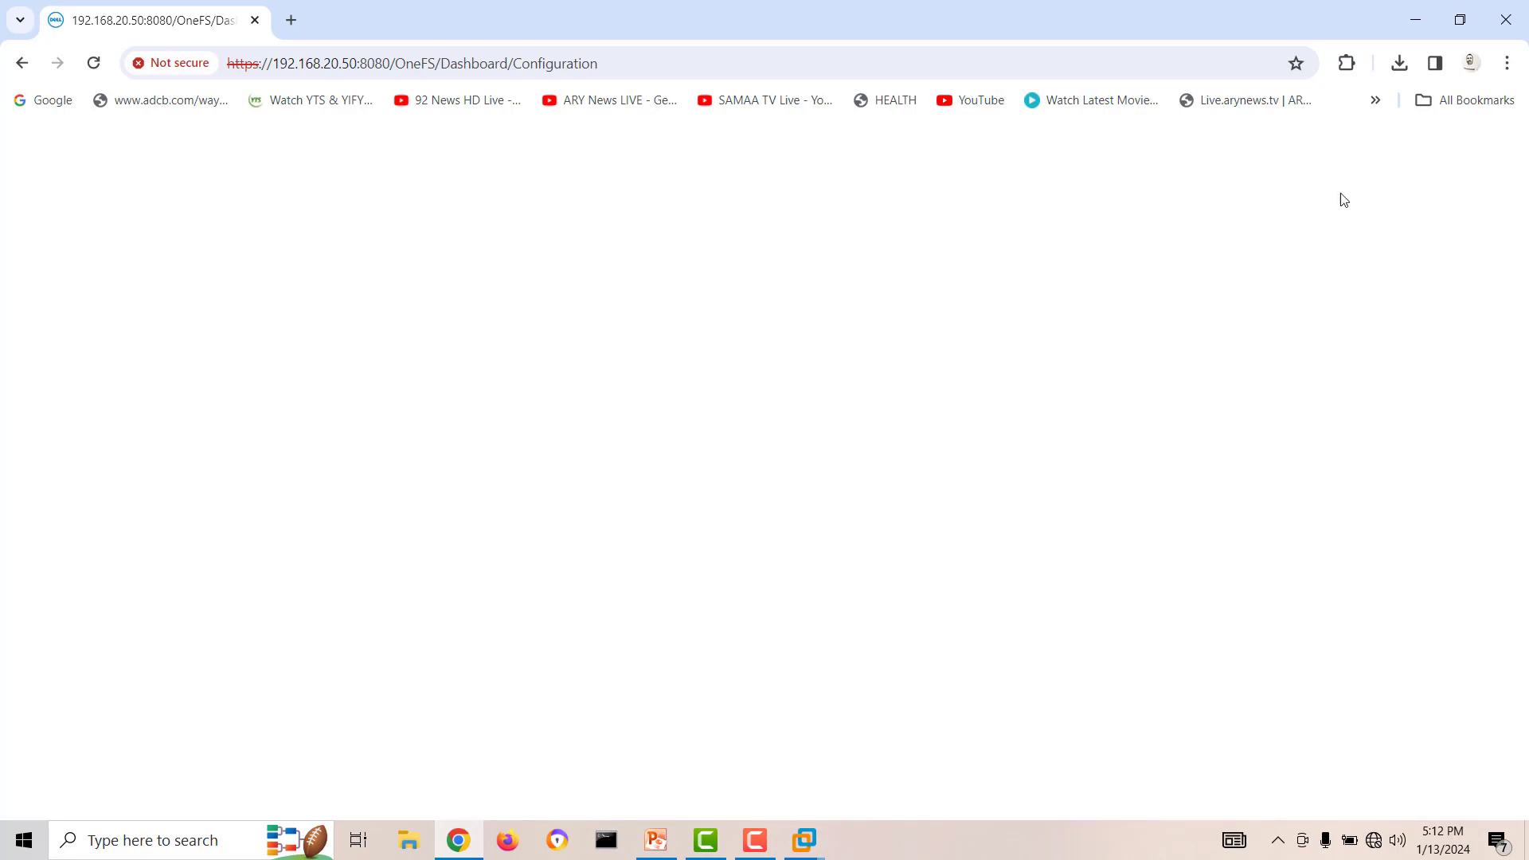
right_click(940, 833)
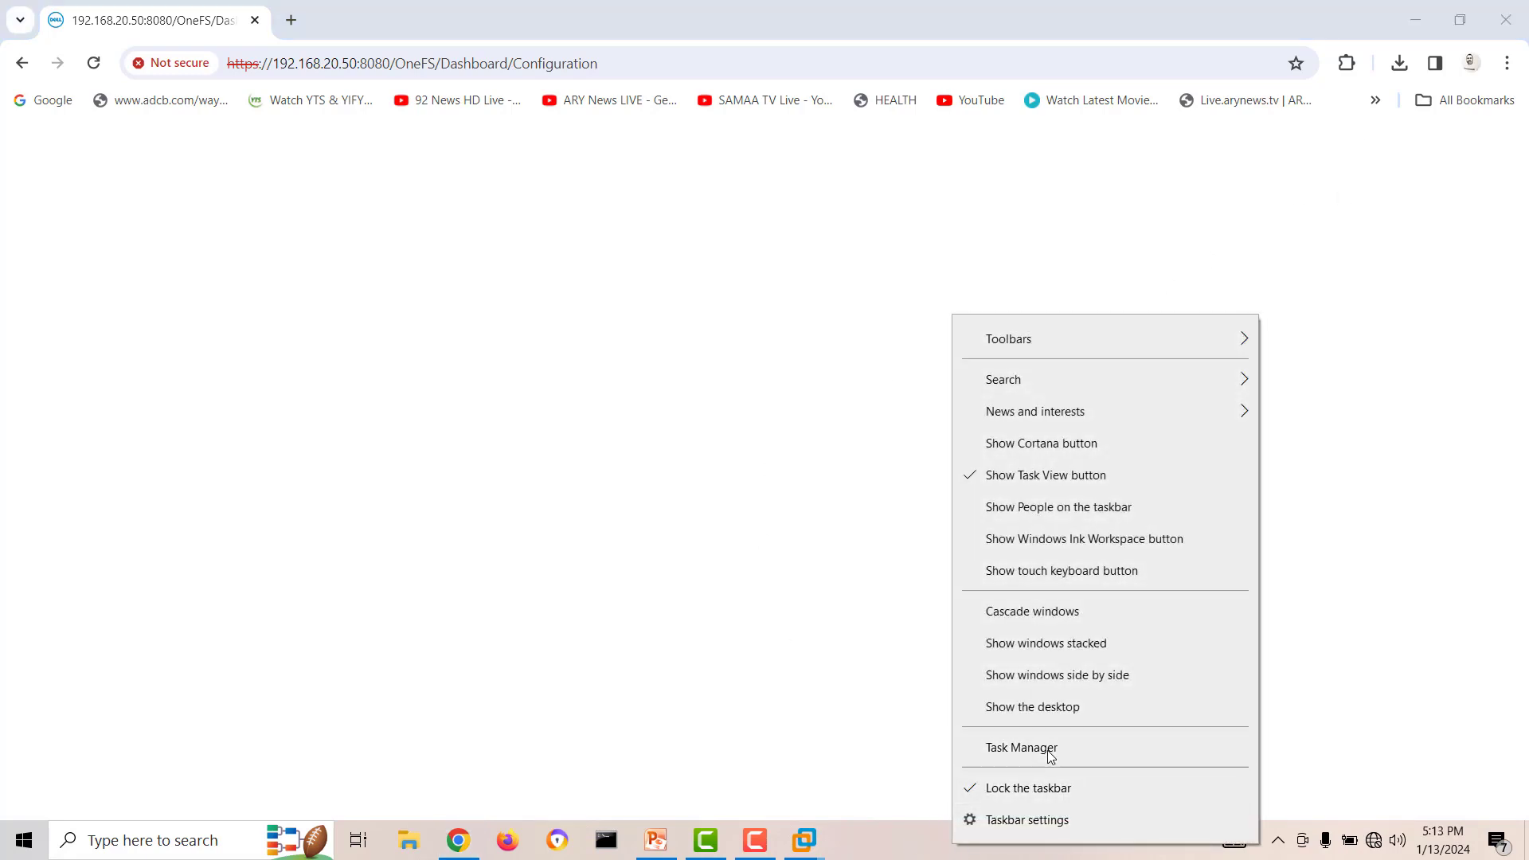
click(1081, 747)
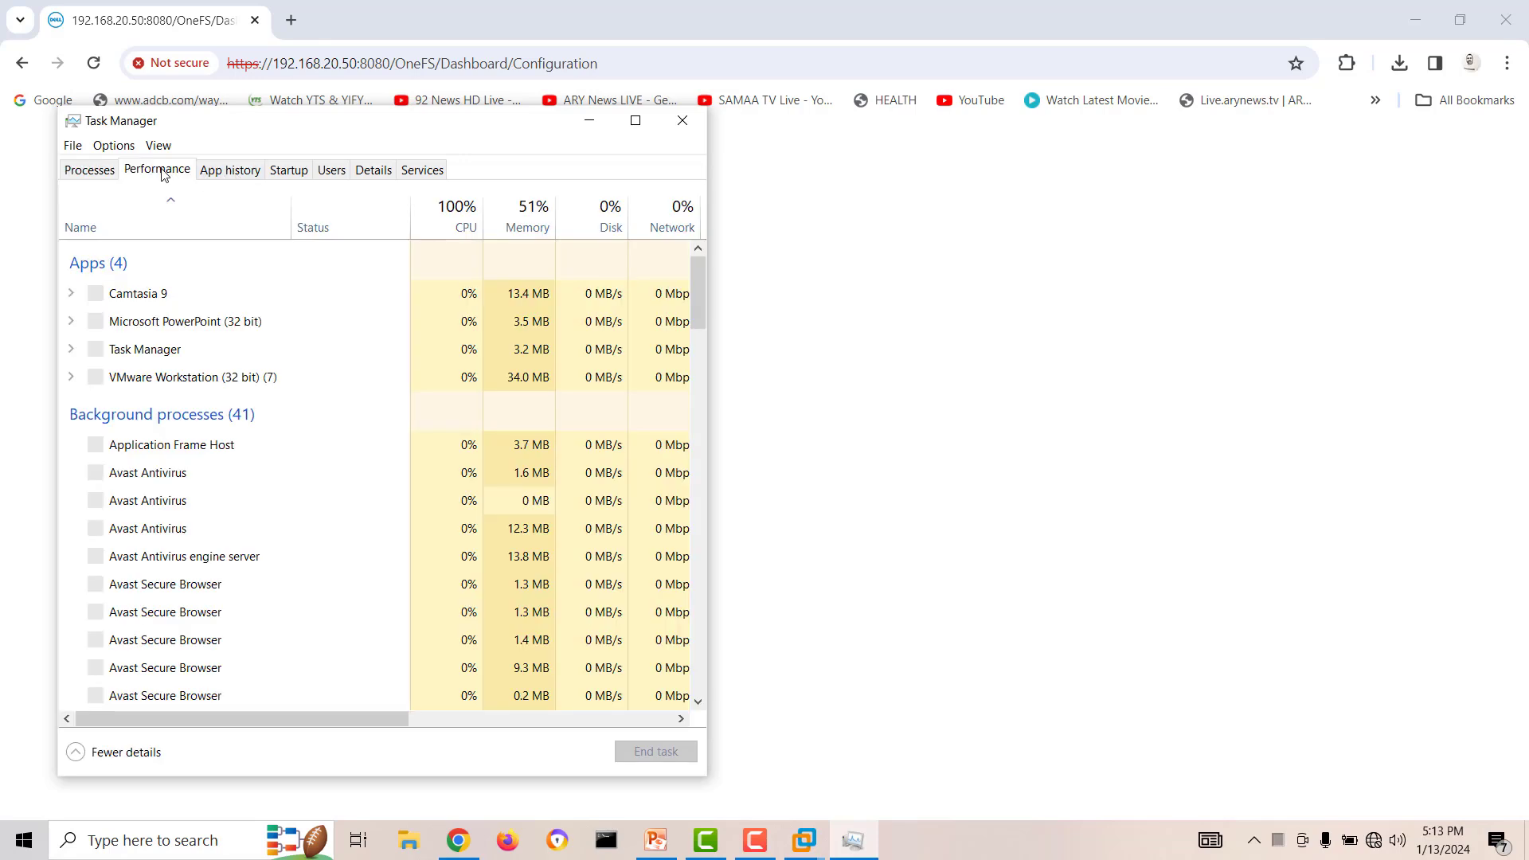
click(158, 170)
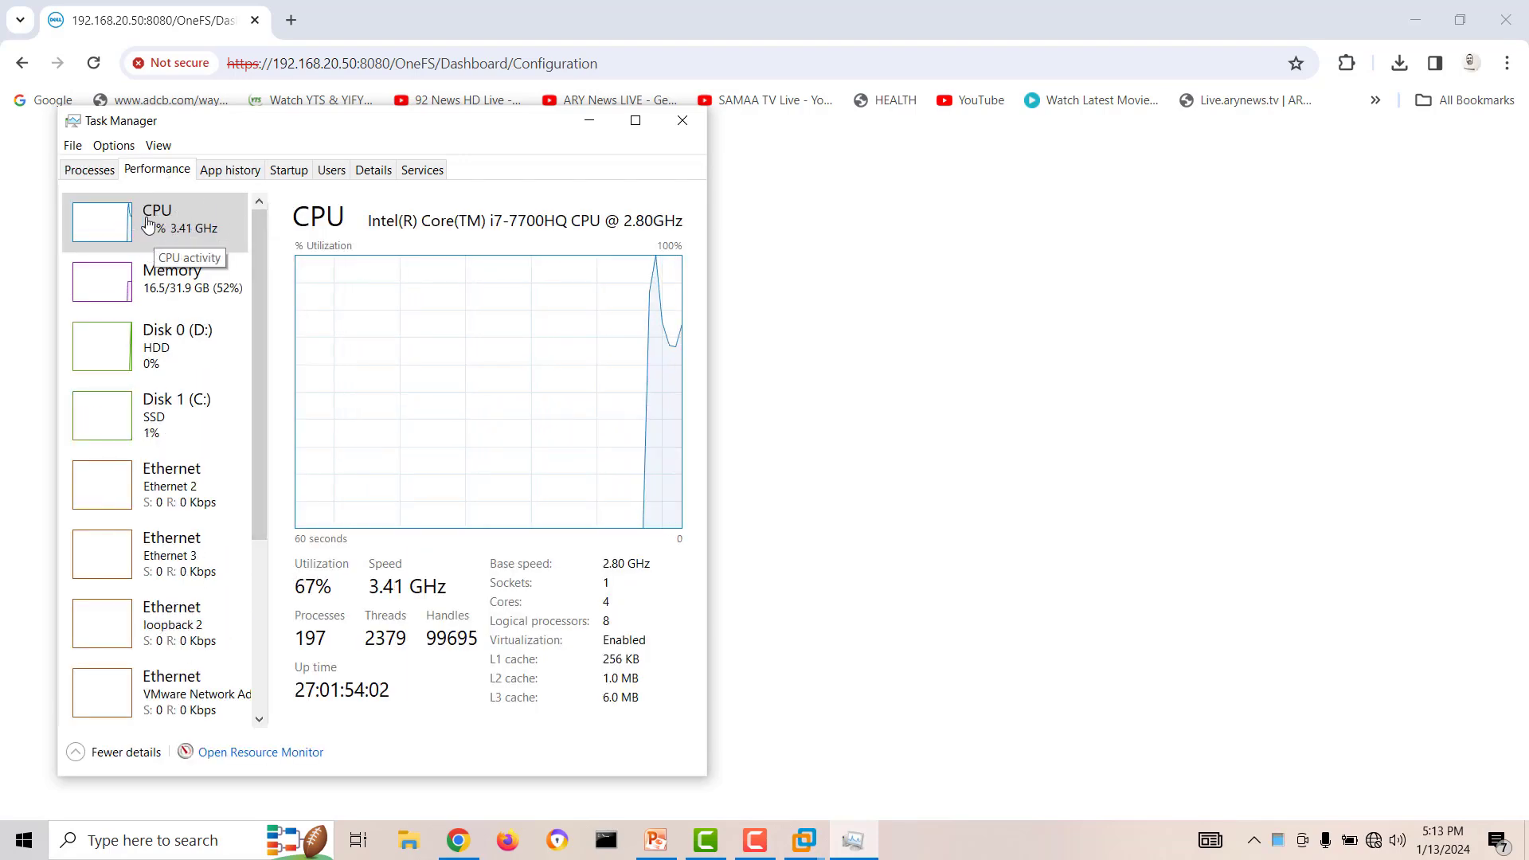
click(677, 124)
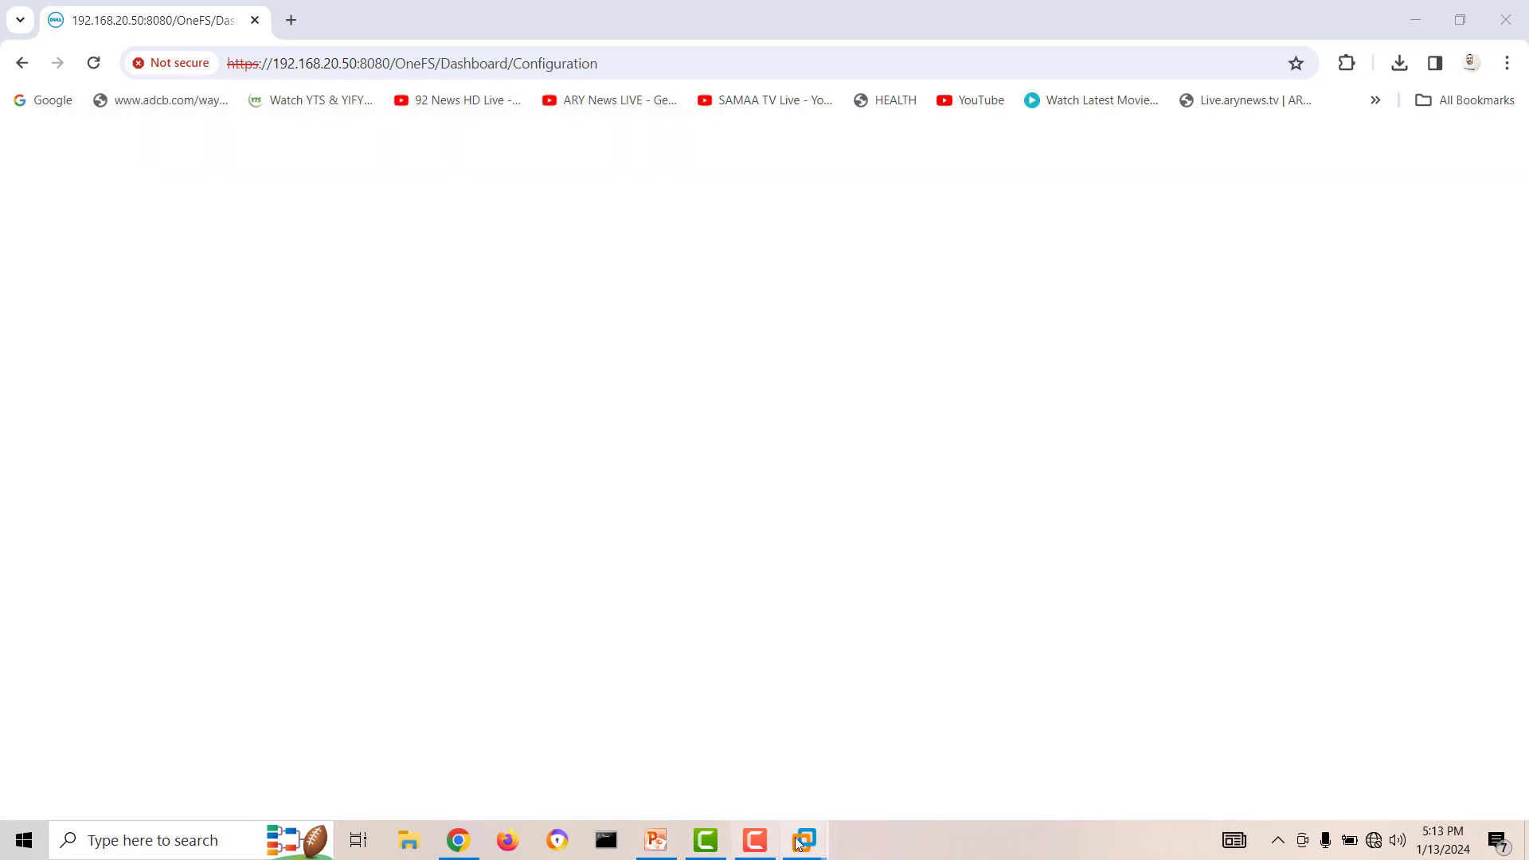
Check the boot progress of ISILON-N2 in VMware Workstation and the loading of the OneFS dashboard in Chrome.
mouse_move(806, 842)
click(1357, 725)
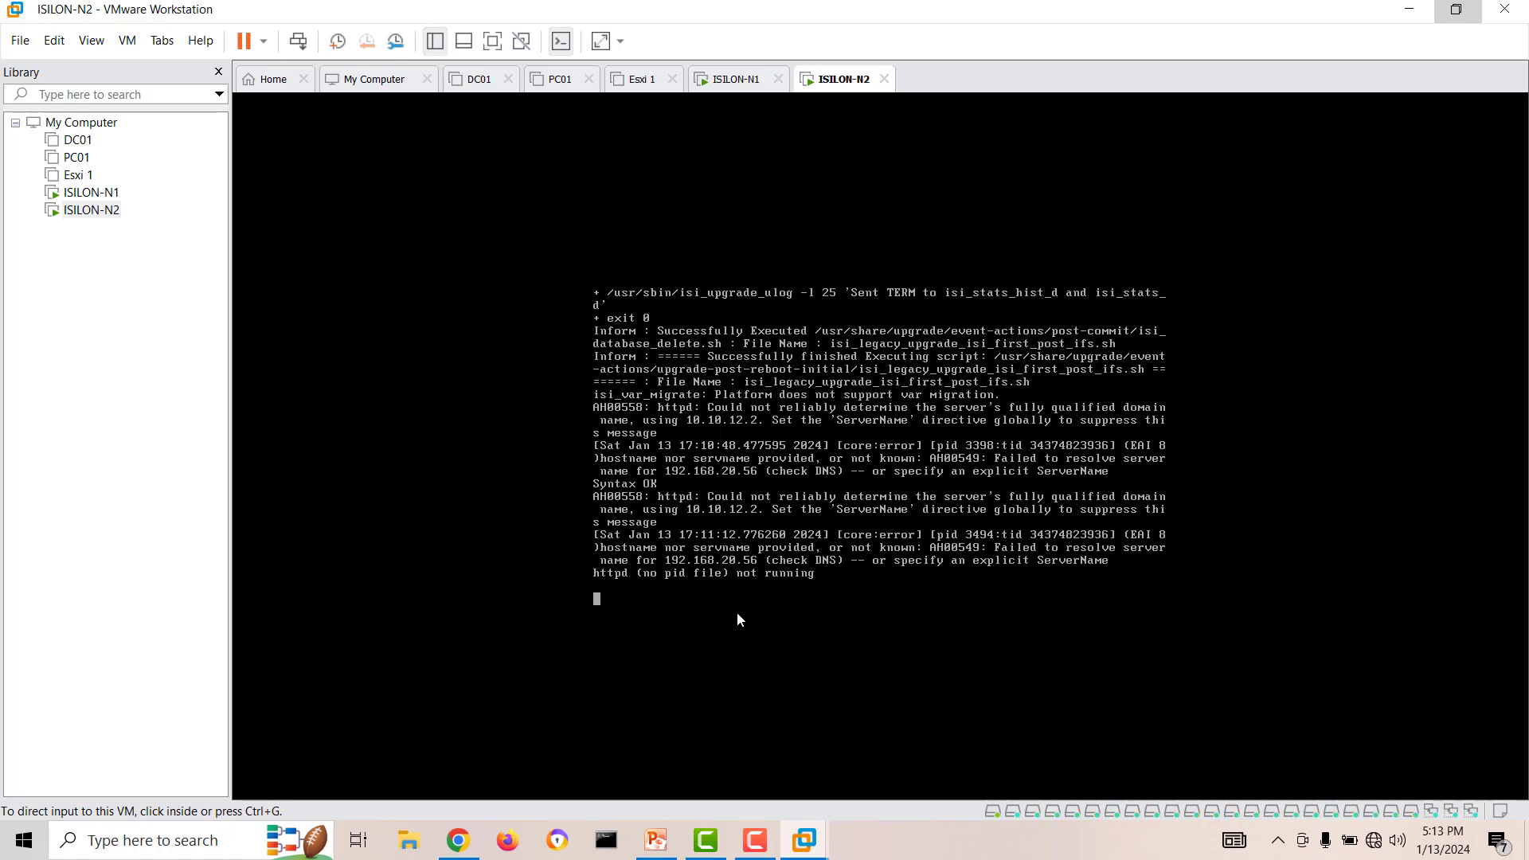
click(458, 840)
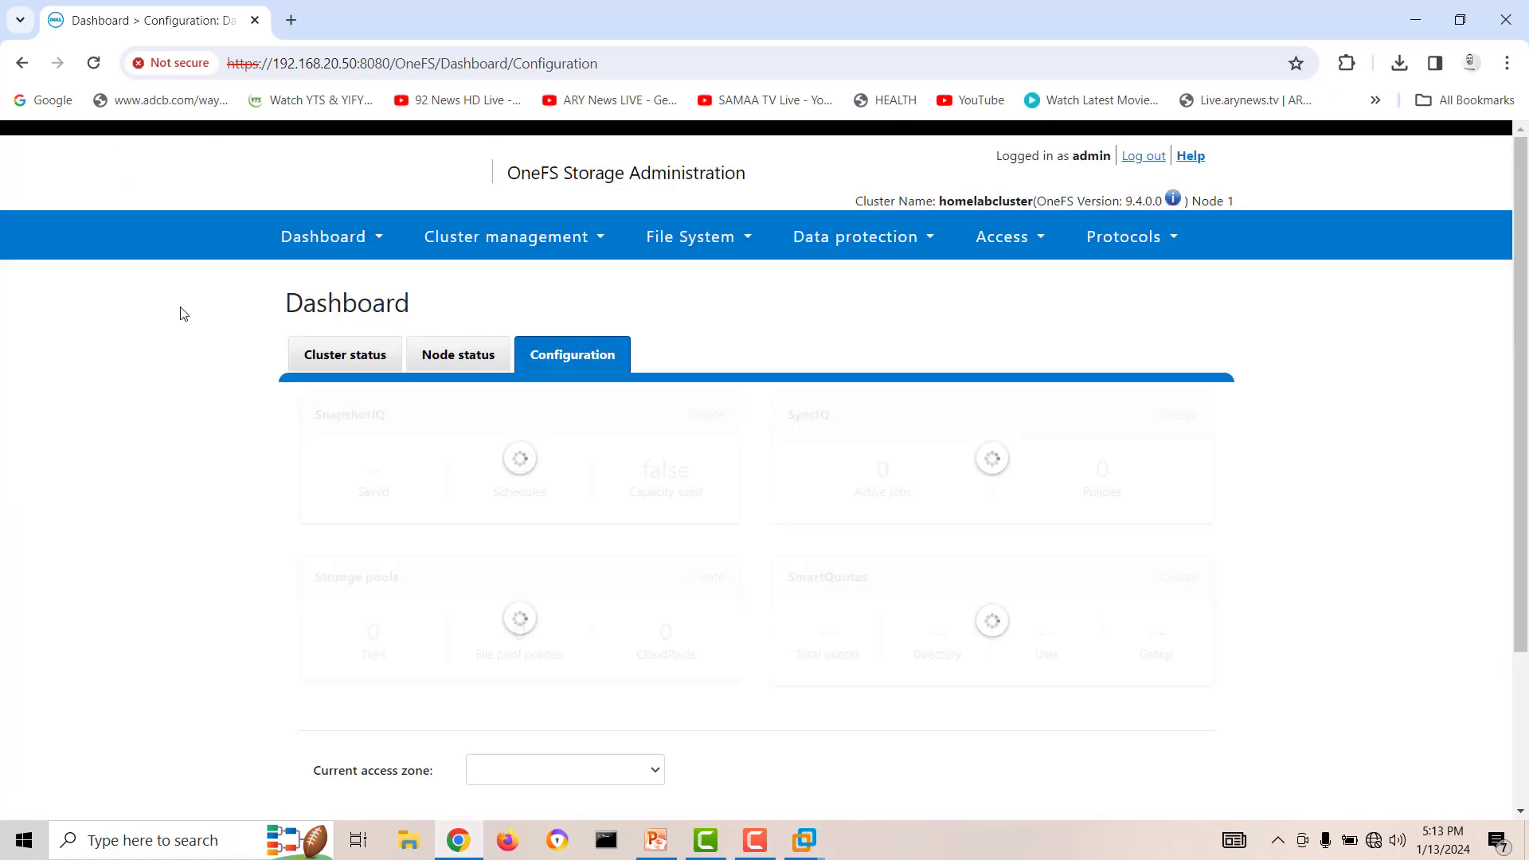
click(1415, 19)
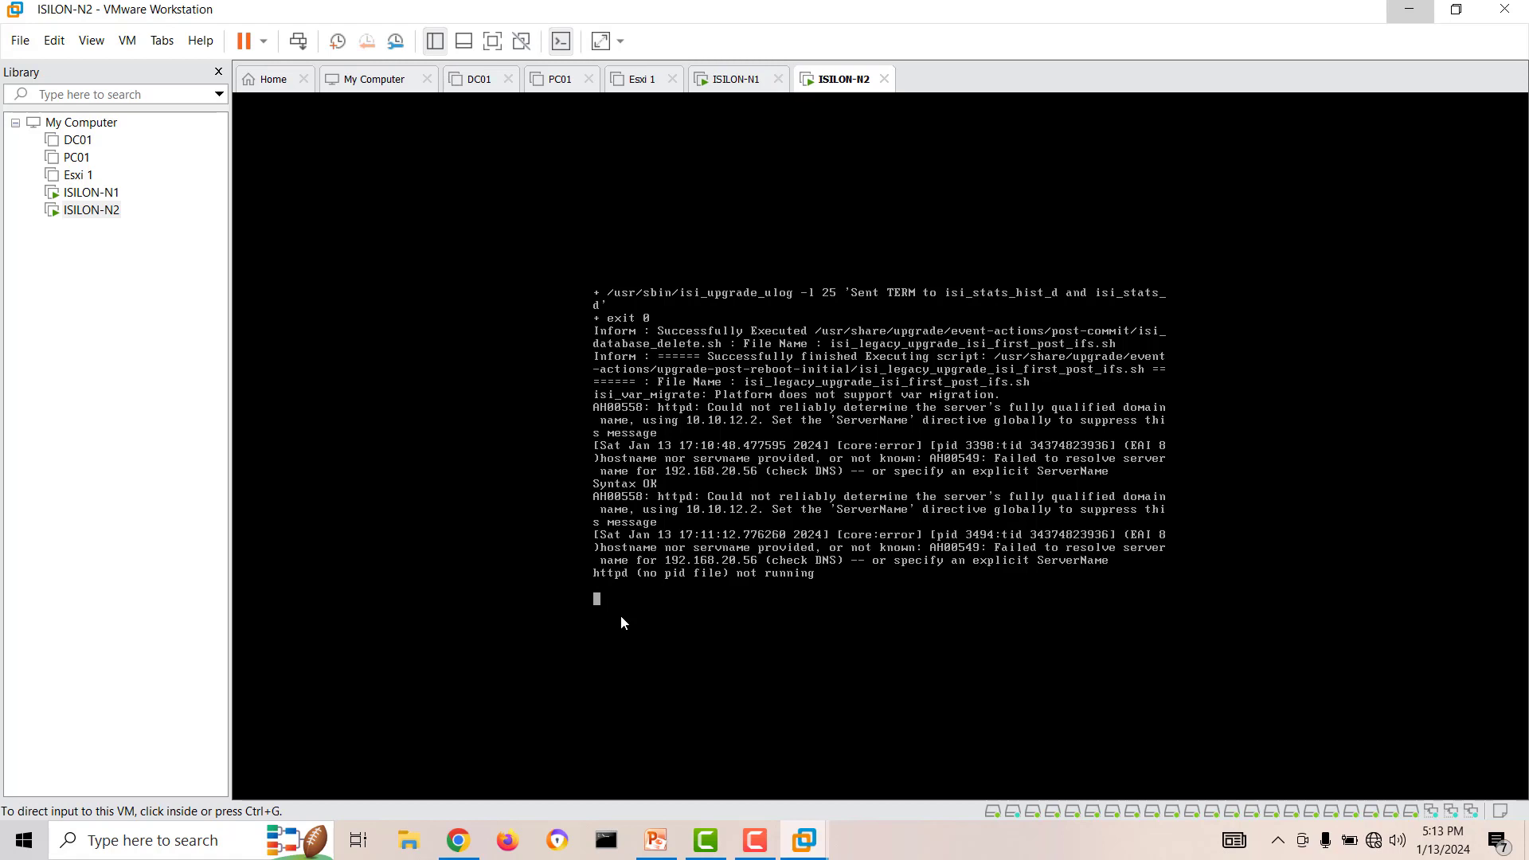
Return to Chrome and open the Cluster status page of the OneFS dashboard.
click(457, 843)
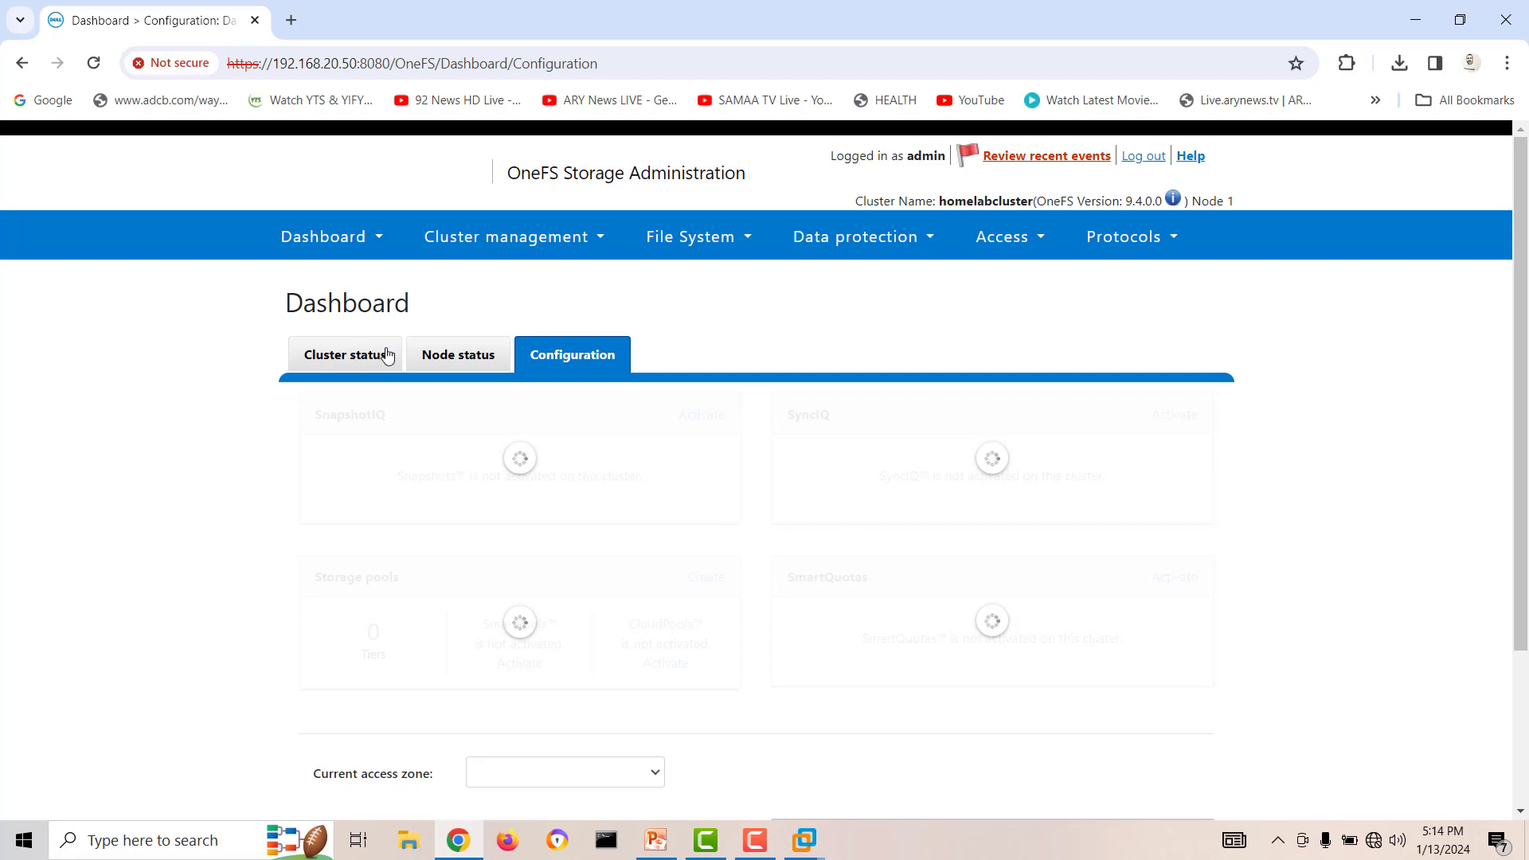
click(330, 237)
click(334, 282)
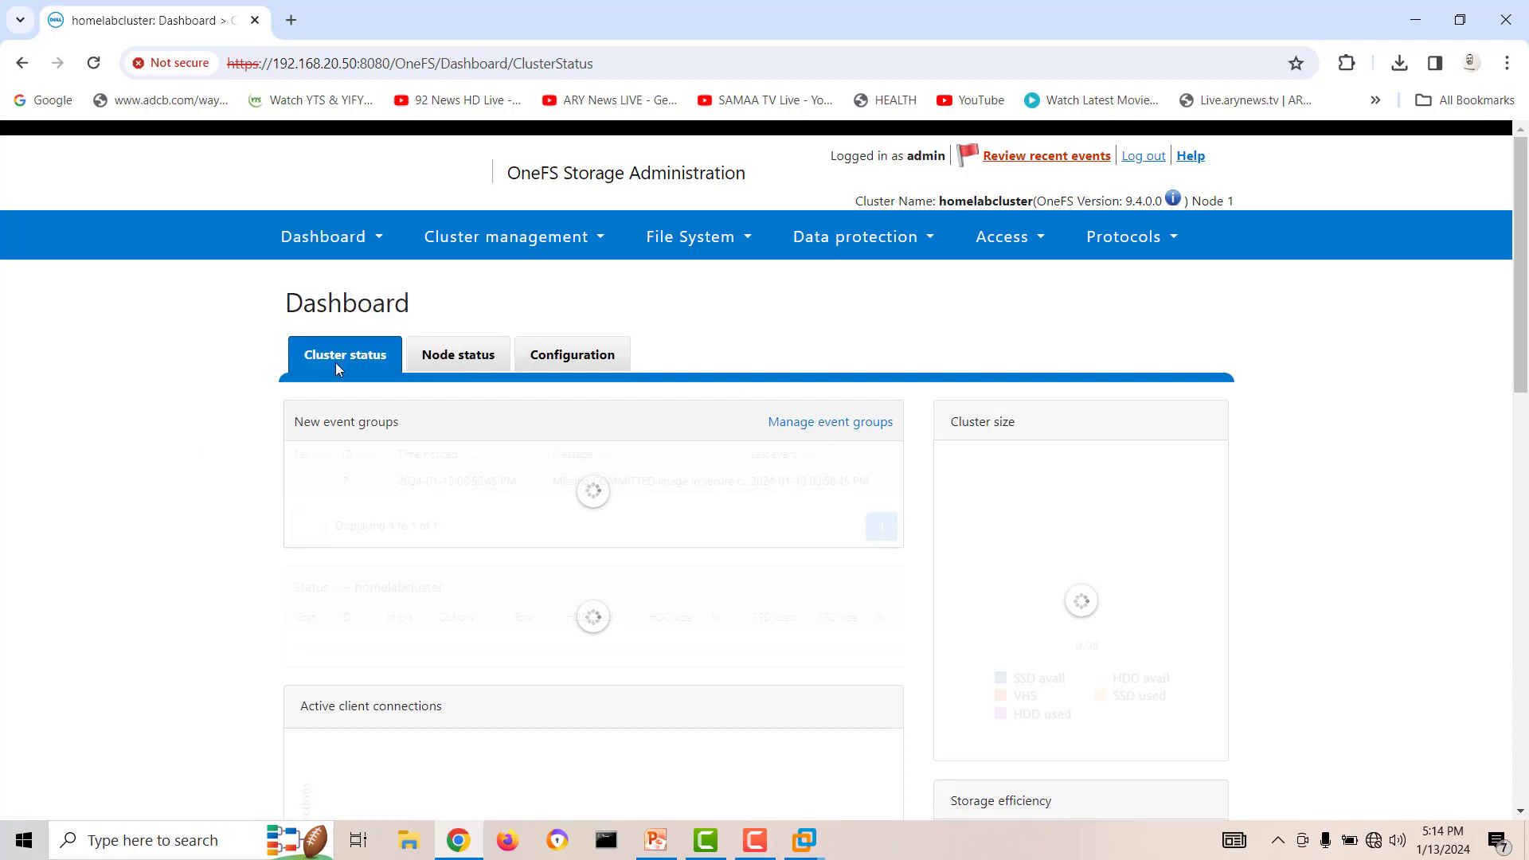
click(315, 237)
click(293, 280)
Minimize Chrome and test the ISILON-N2 console for a response again.
click(1416, 19)
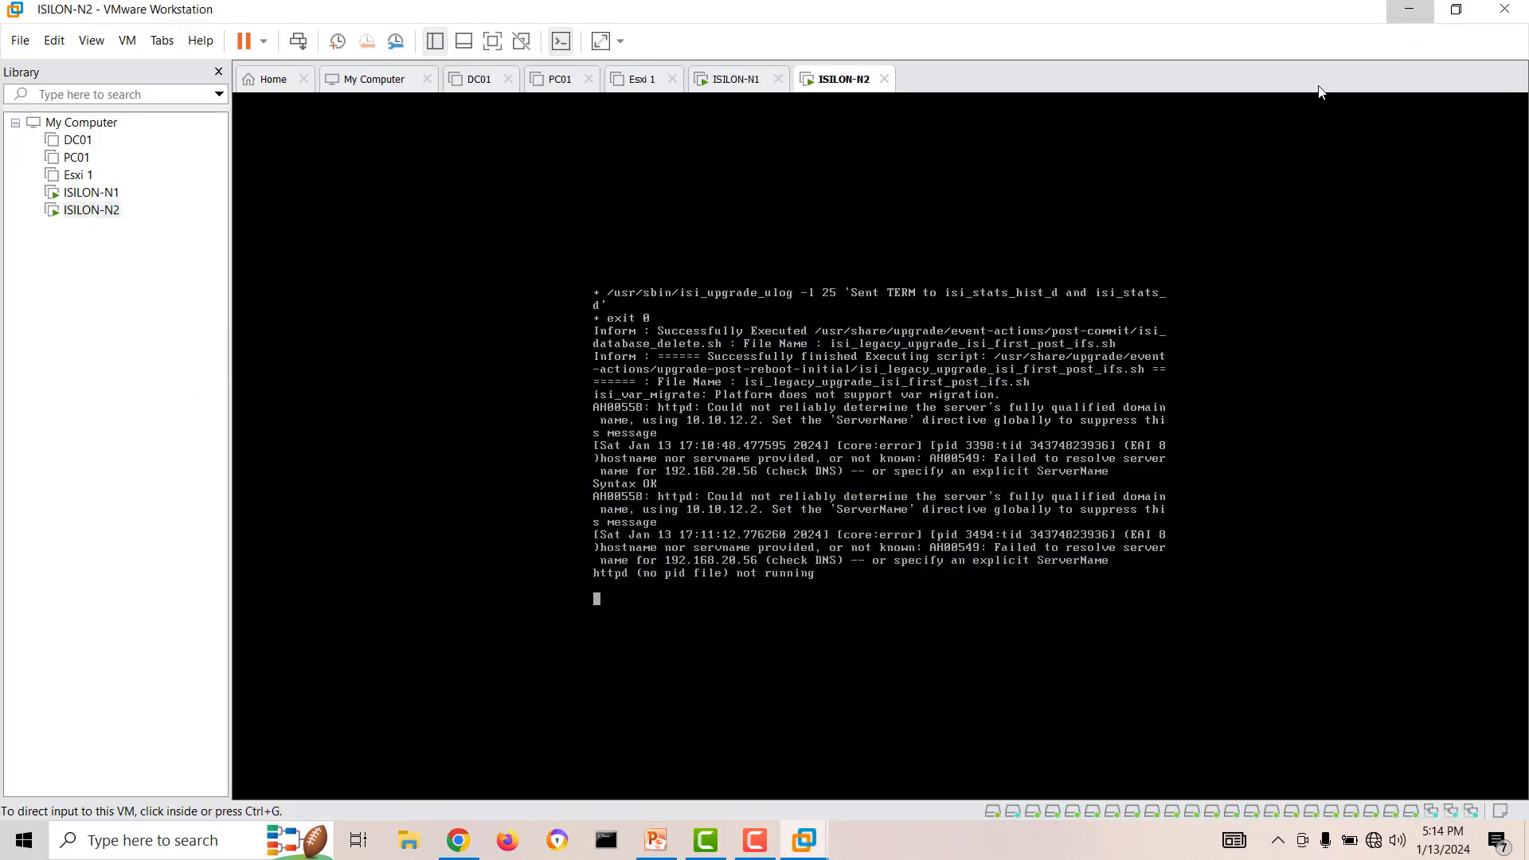
click(695, 604)
key(Return)
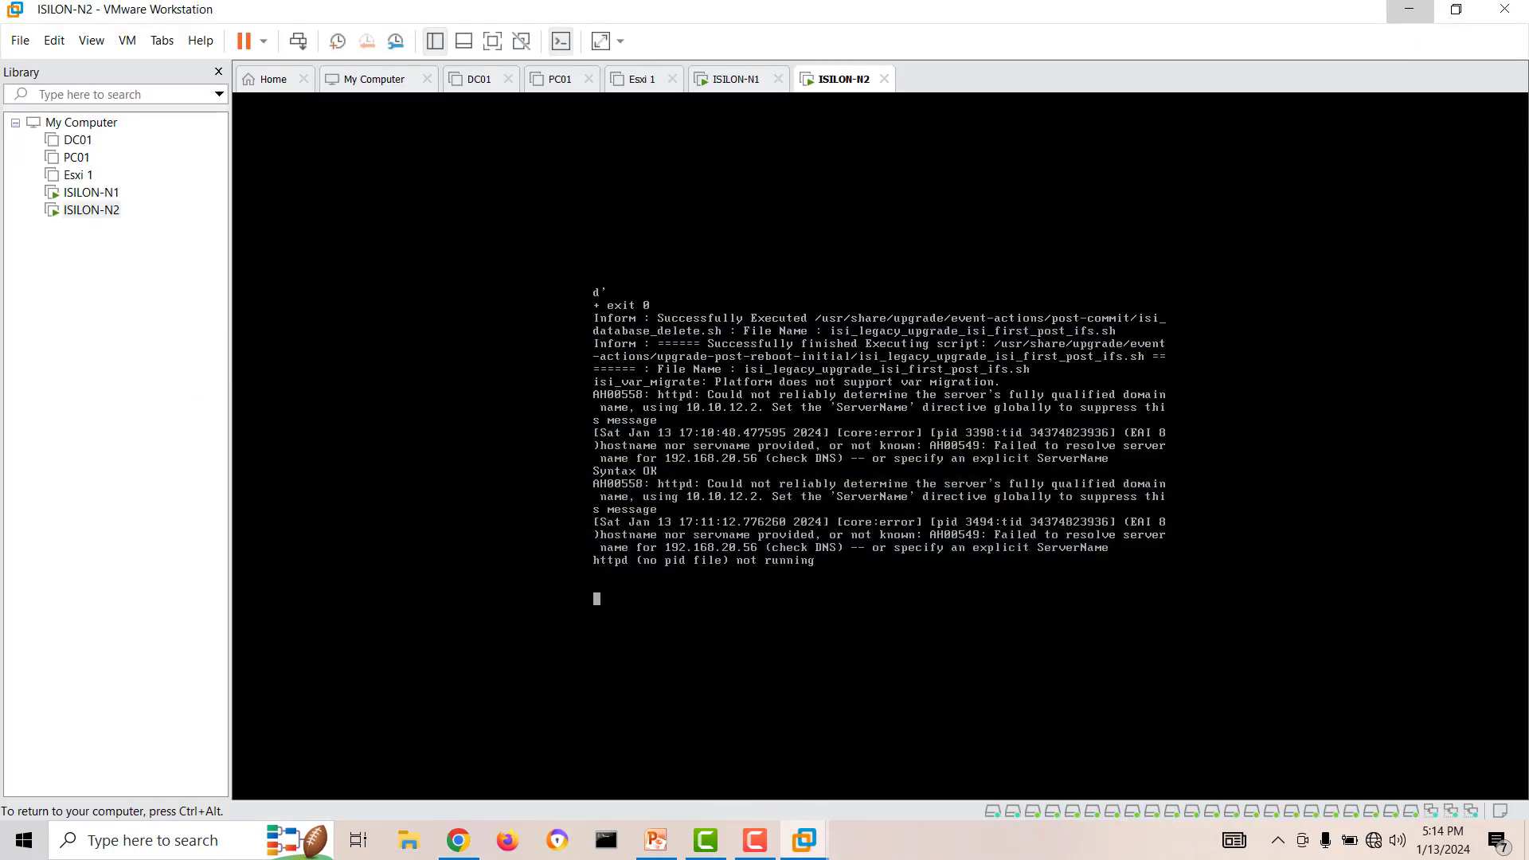
key(ctrl+alt)
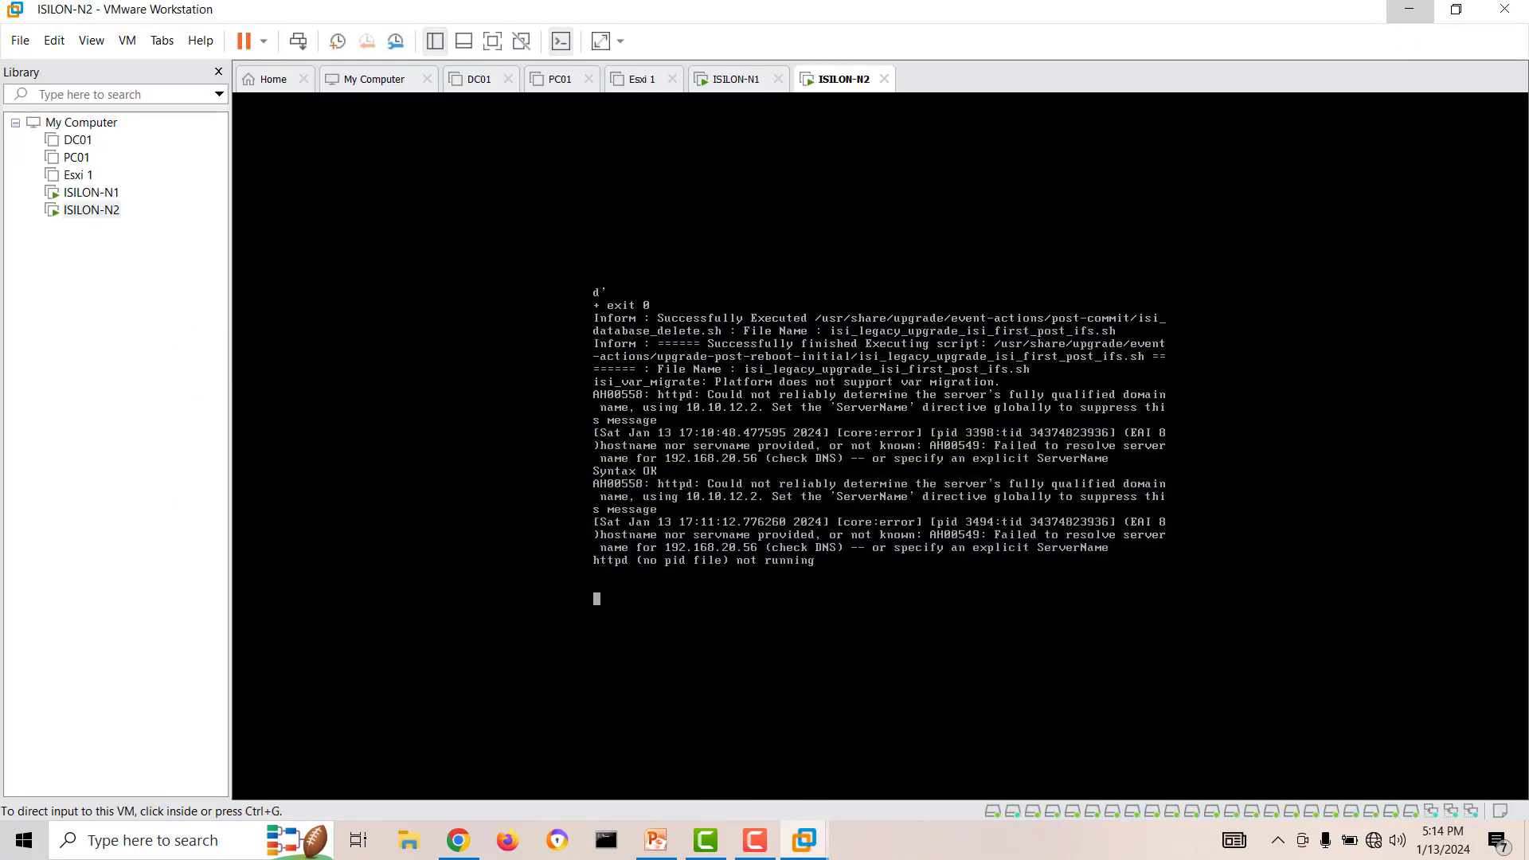
Check the loading of the OneFS dashboard in Chrome and the response of the ISILON-N2 console in VMware Workstation.
click(466, 840)
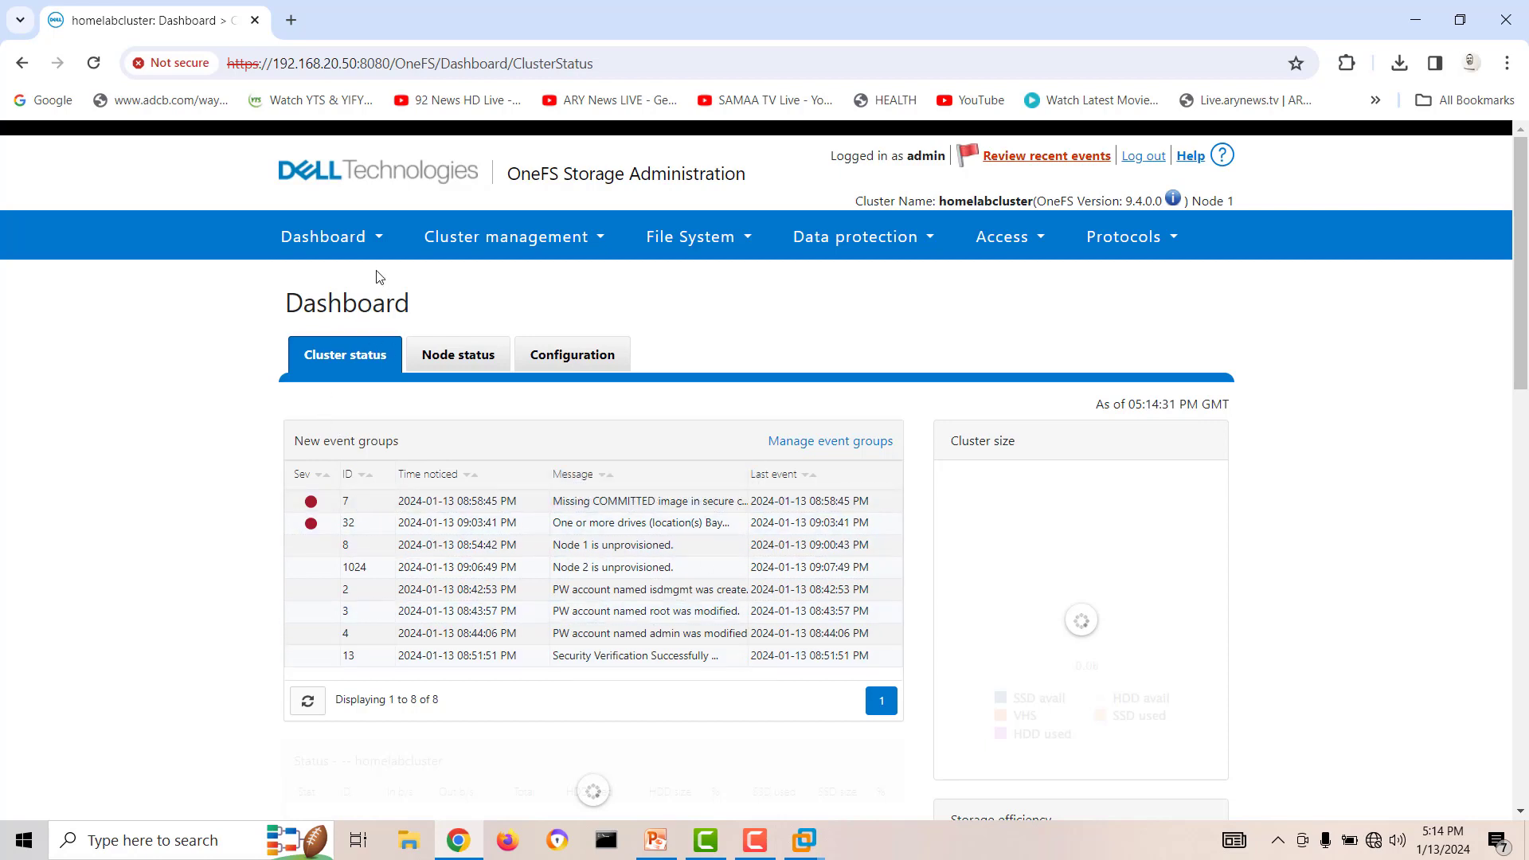
click(363, 252)
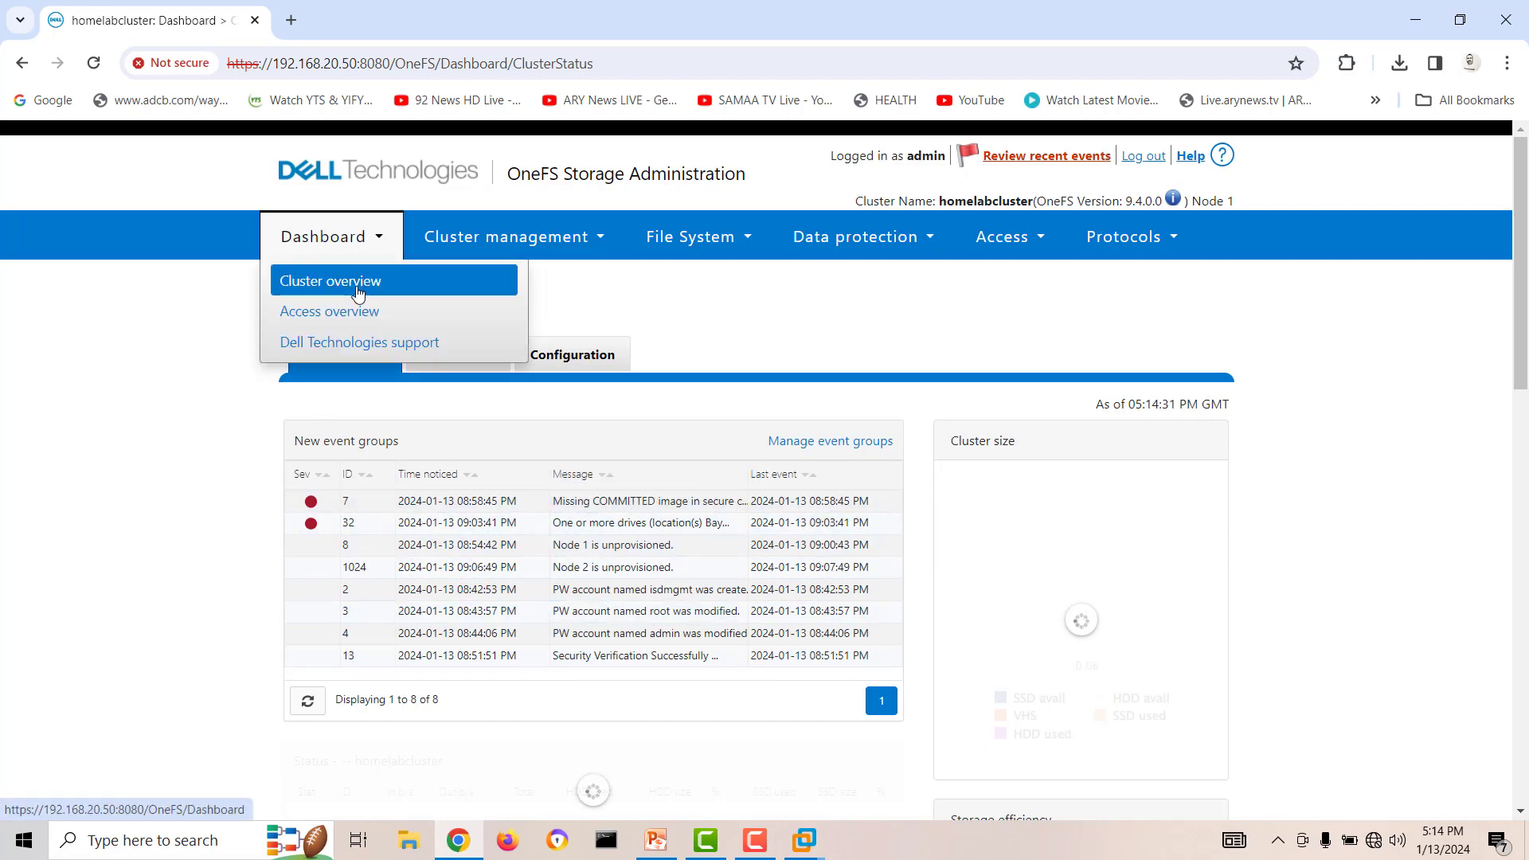
mouse_move(805, 840)
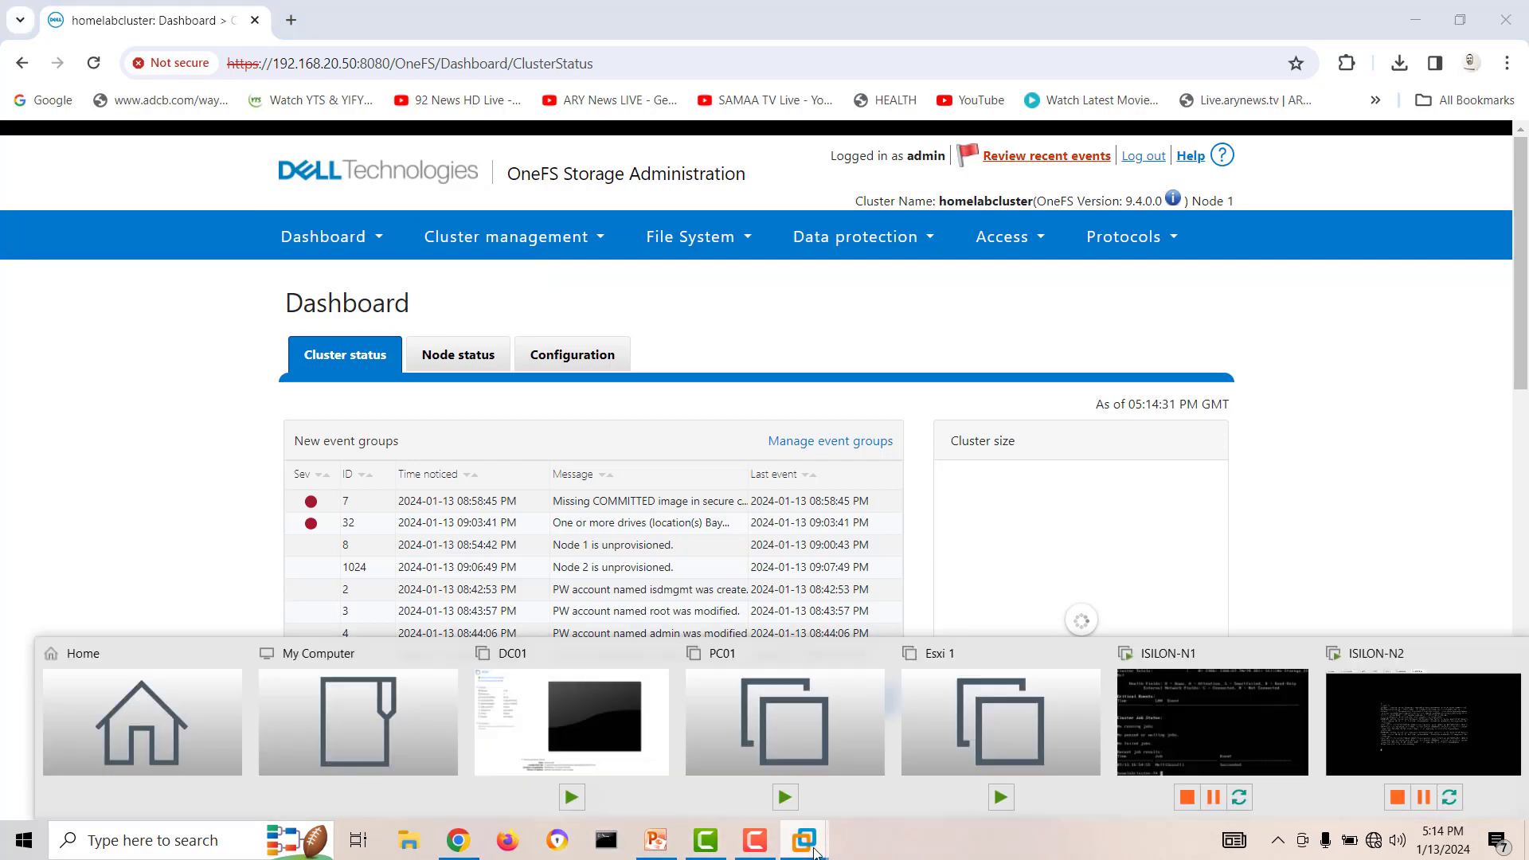
click(1408, 709)
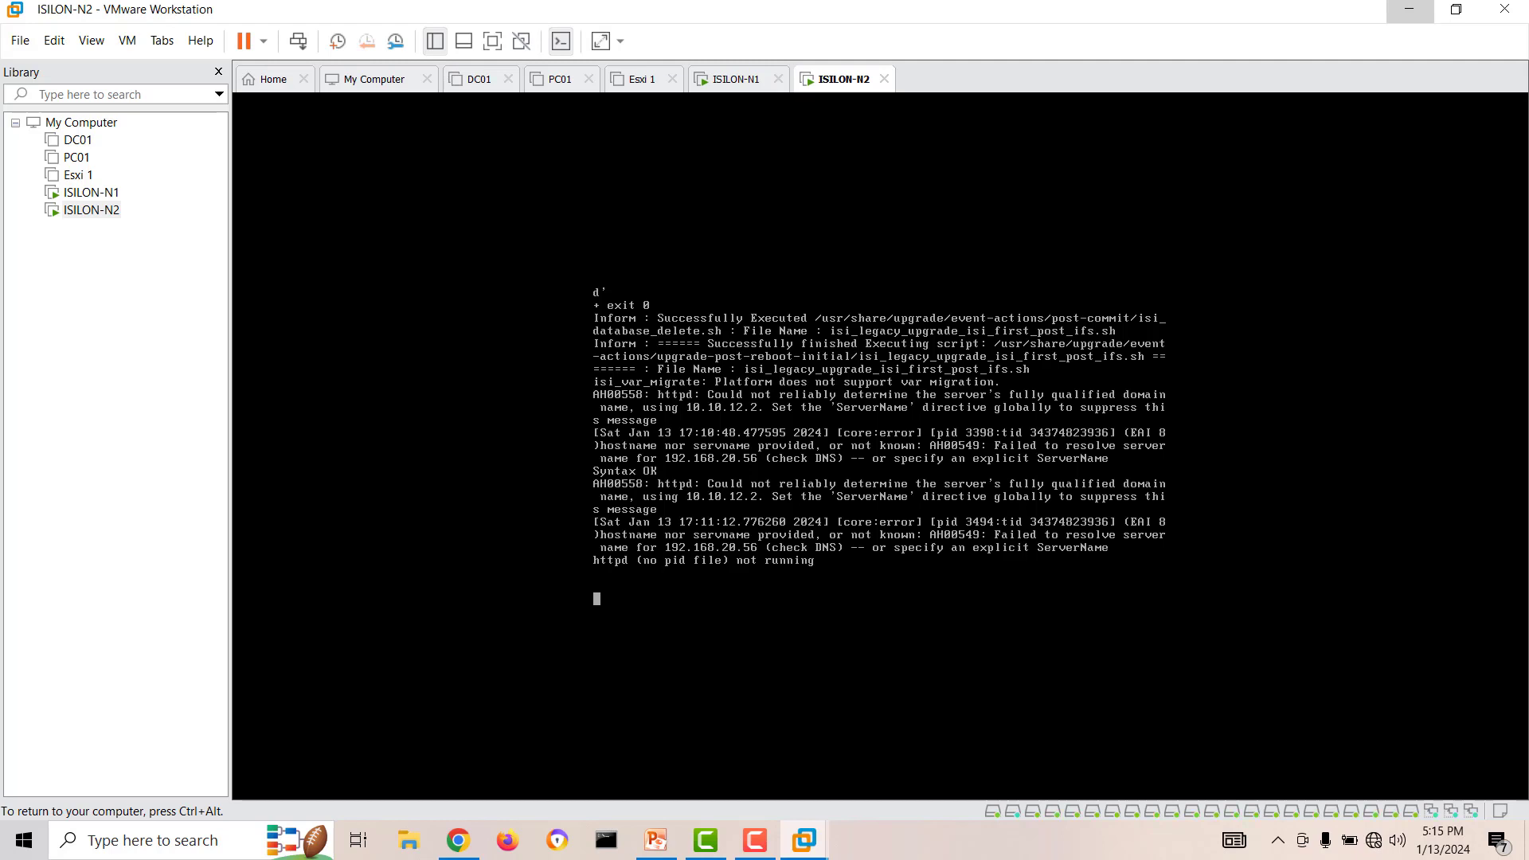
key(ctrl+alt)
Return to Chrome and examine the dashboard's Node status page, including node size, interfaces, throughput and CPU usage.
click(460, 845)
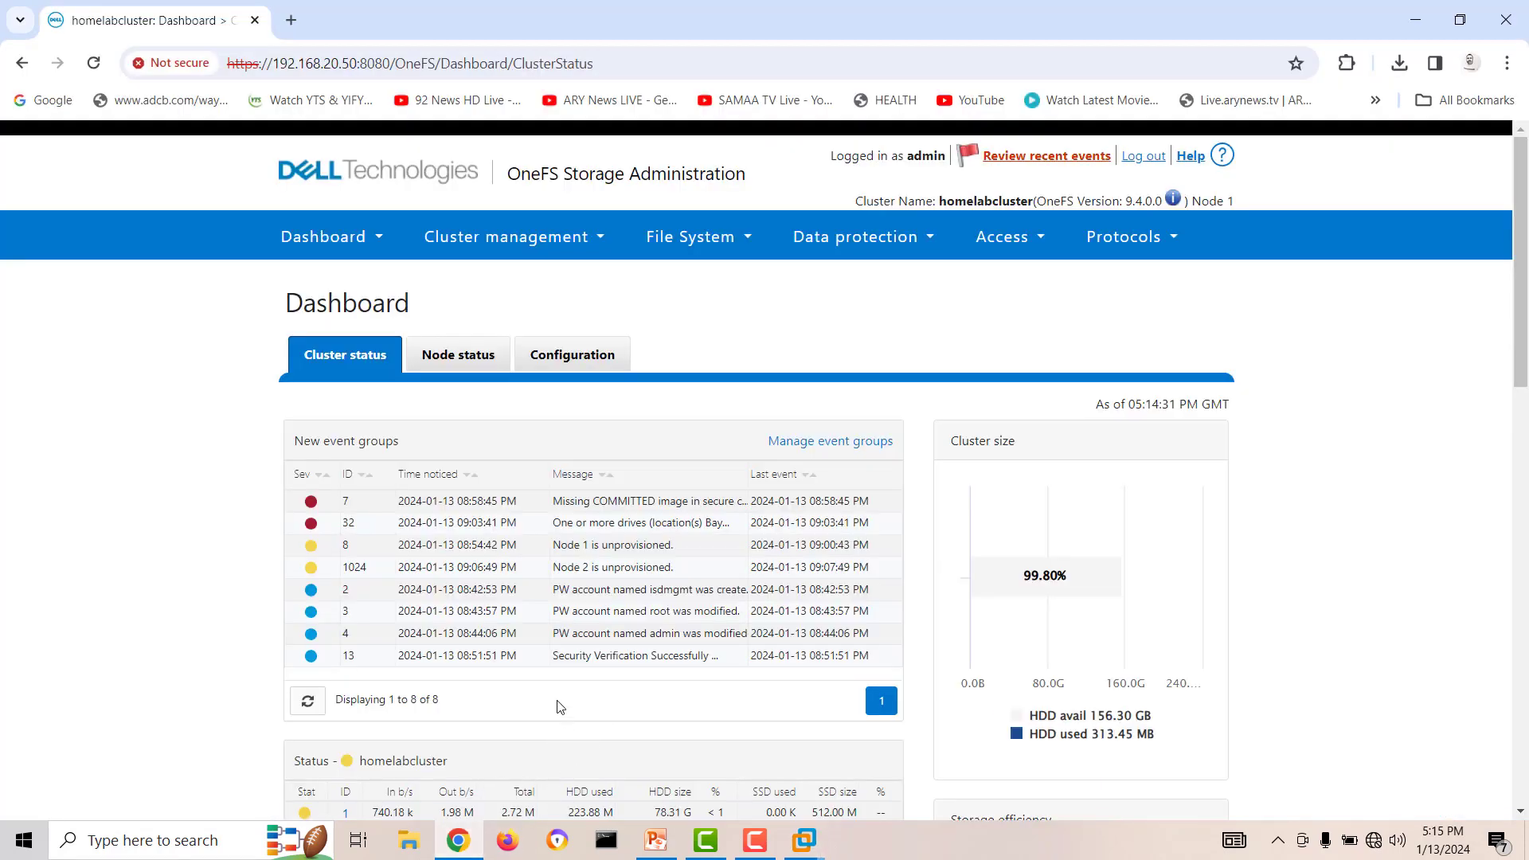
click(460, 356)
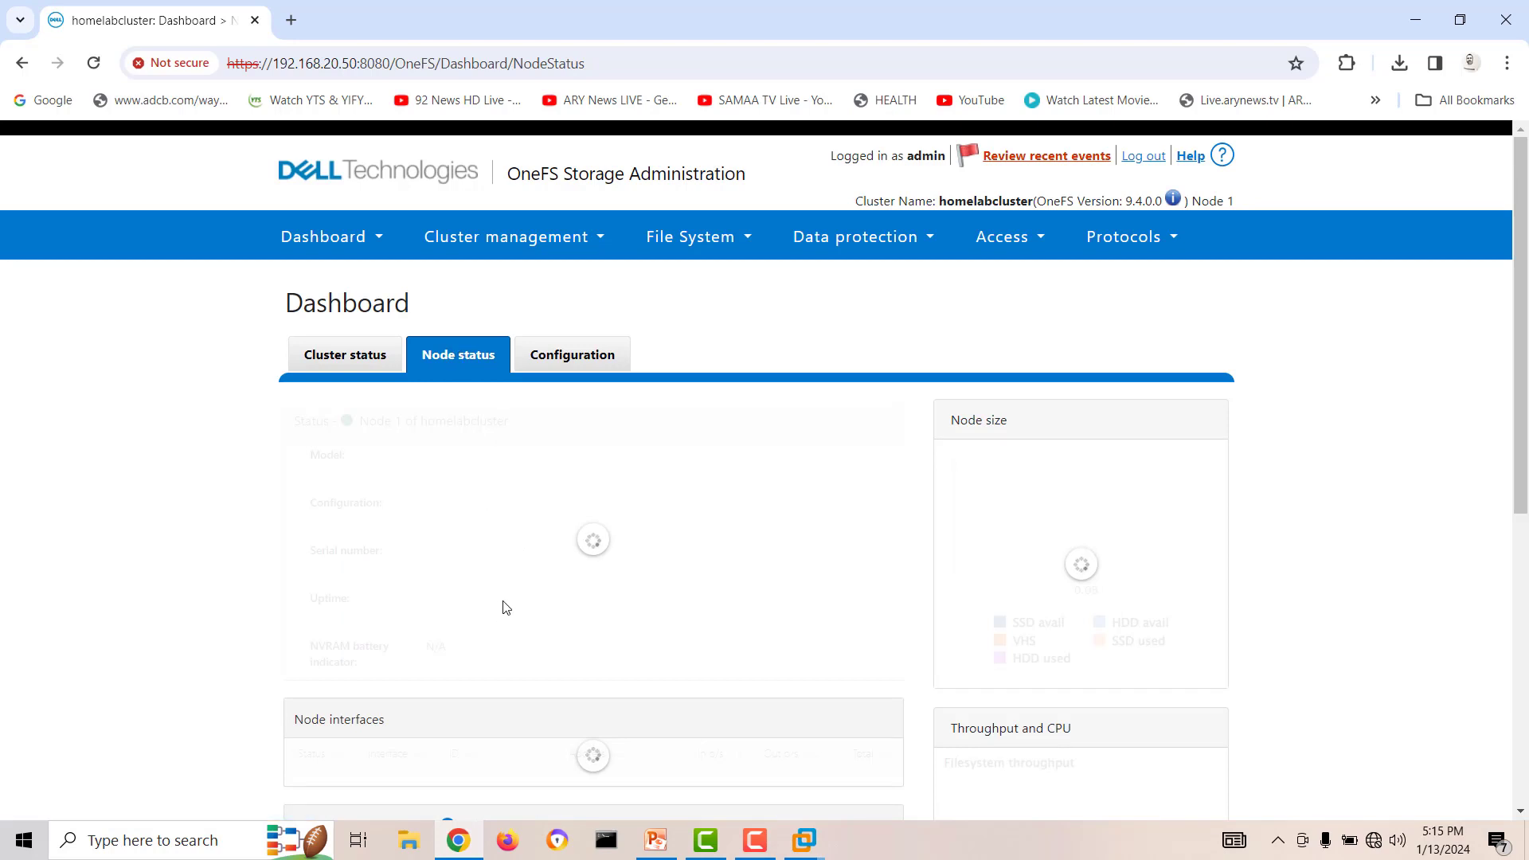
scroll(504, 607, down, 7)
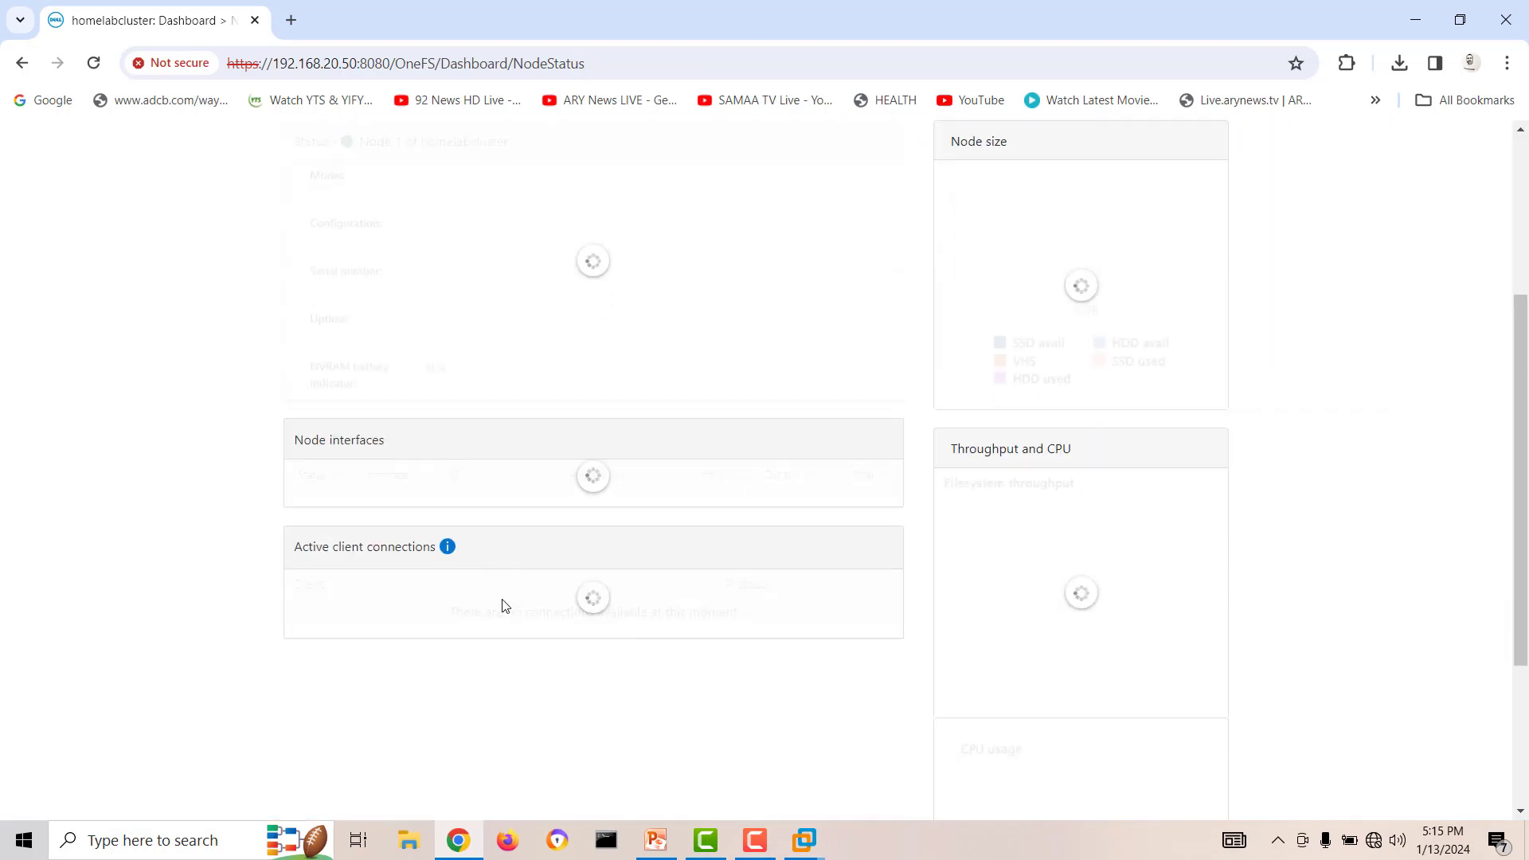
scroll(503, 607, up, 7)
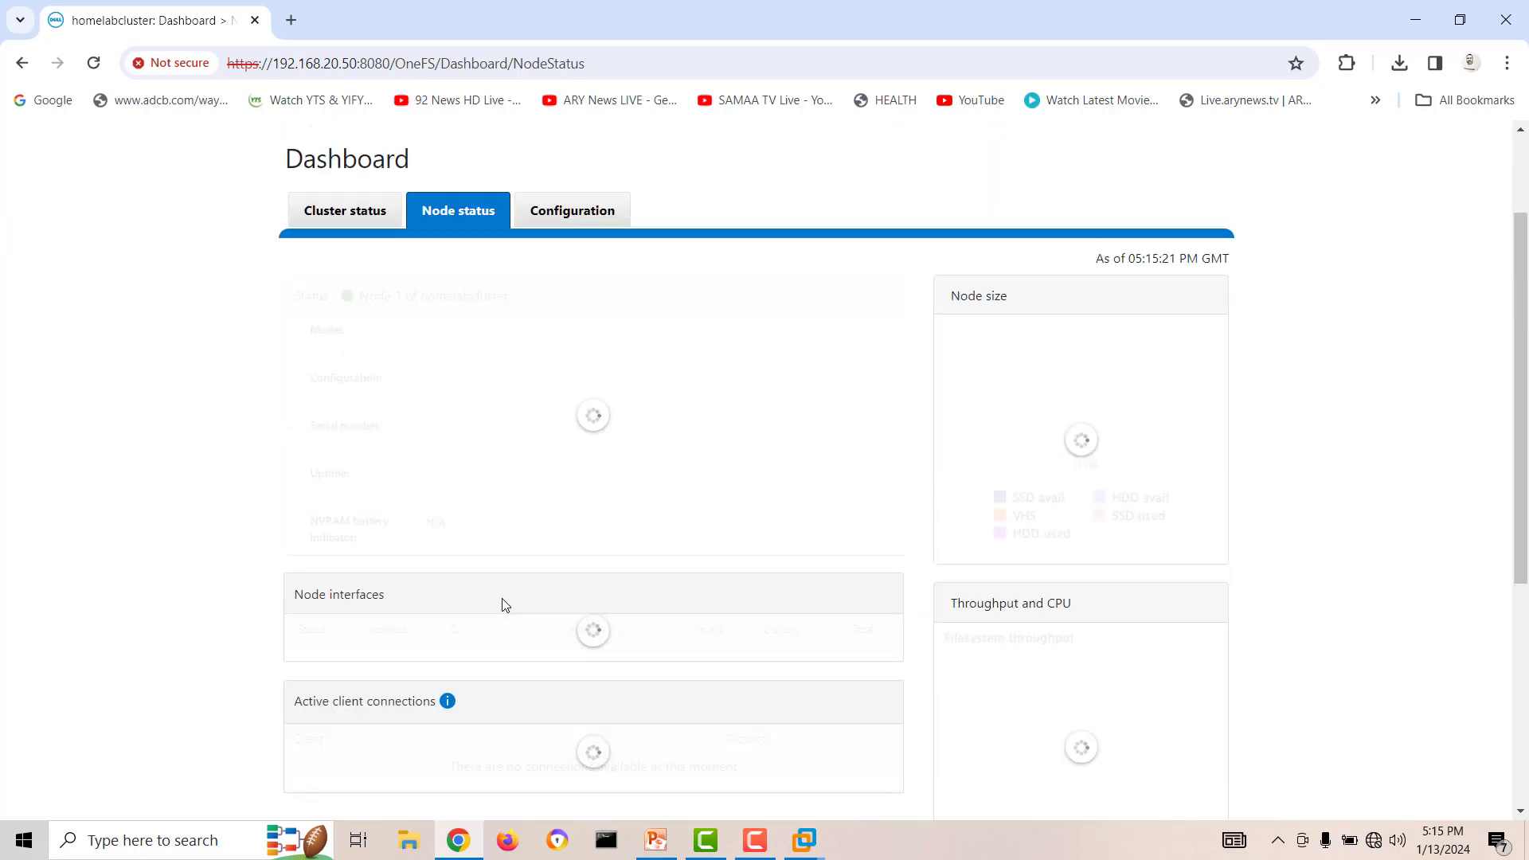
scroll(503, 607, down, 2)
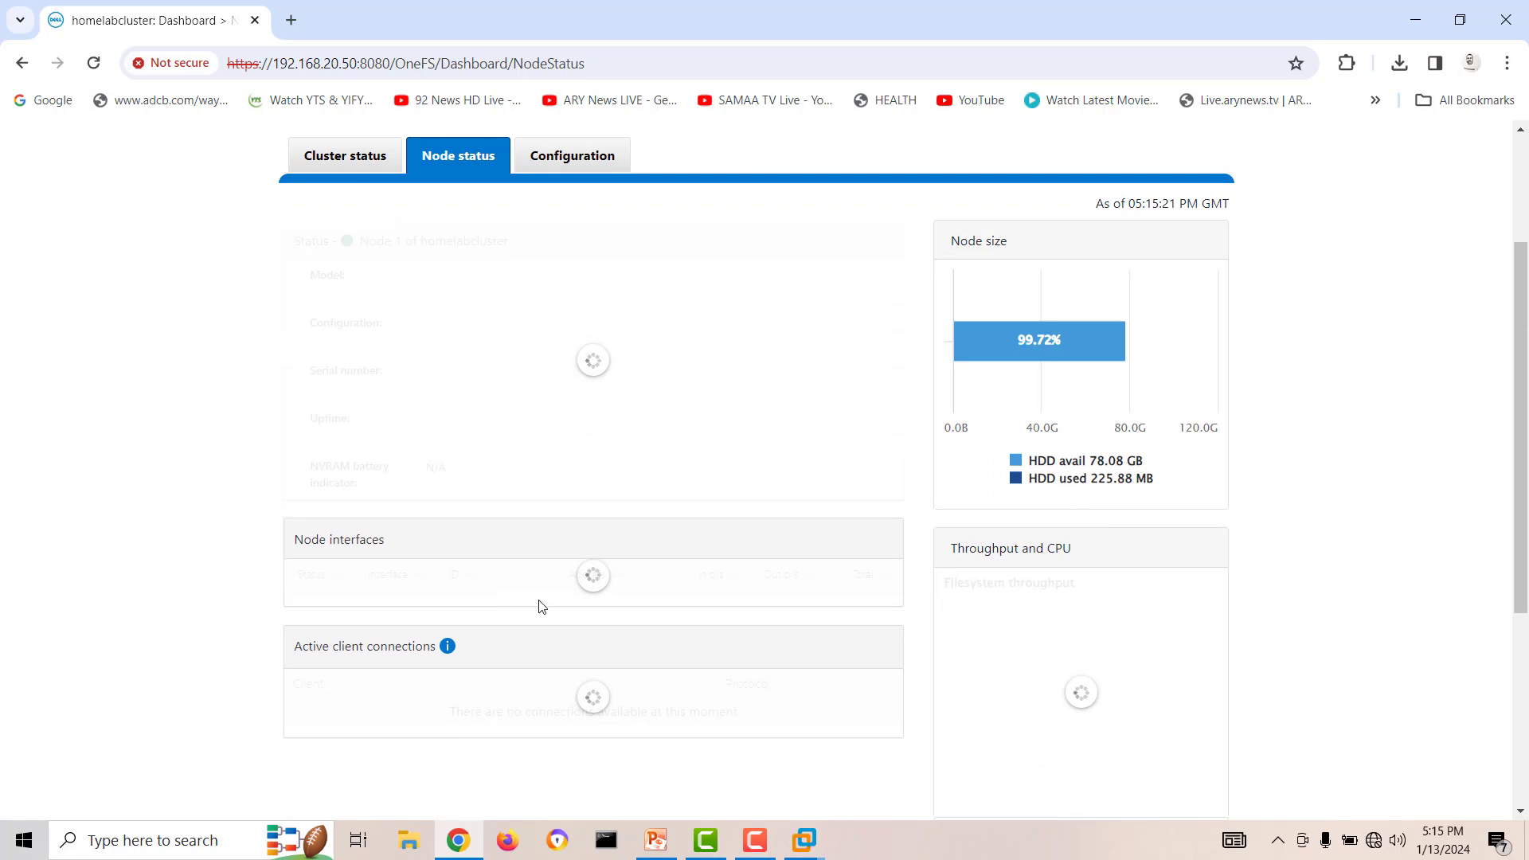
scroll(862, 507, down, 4)
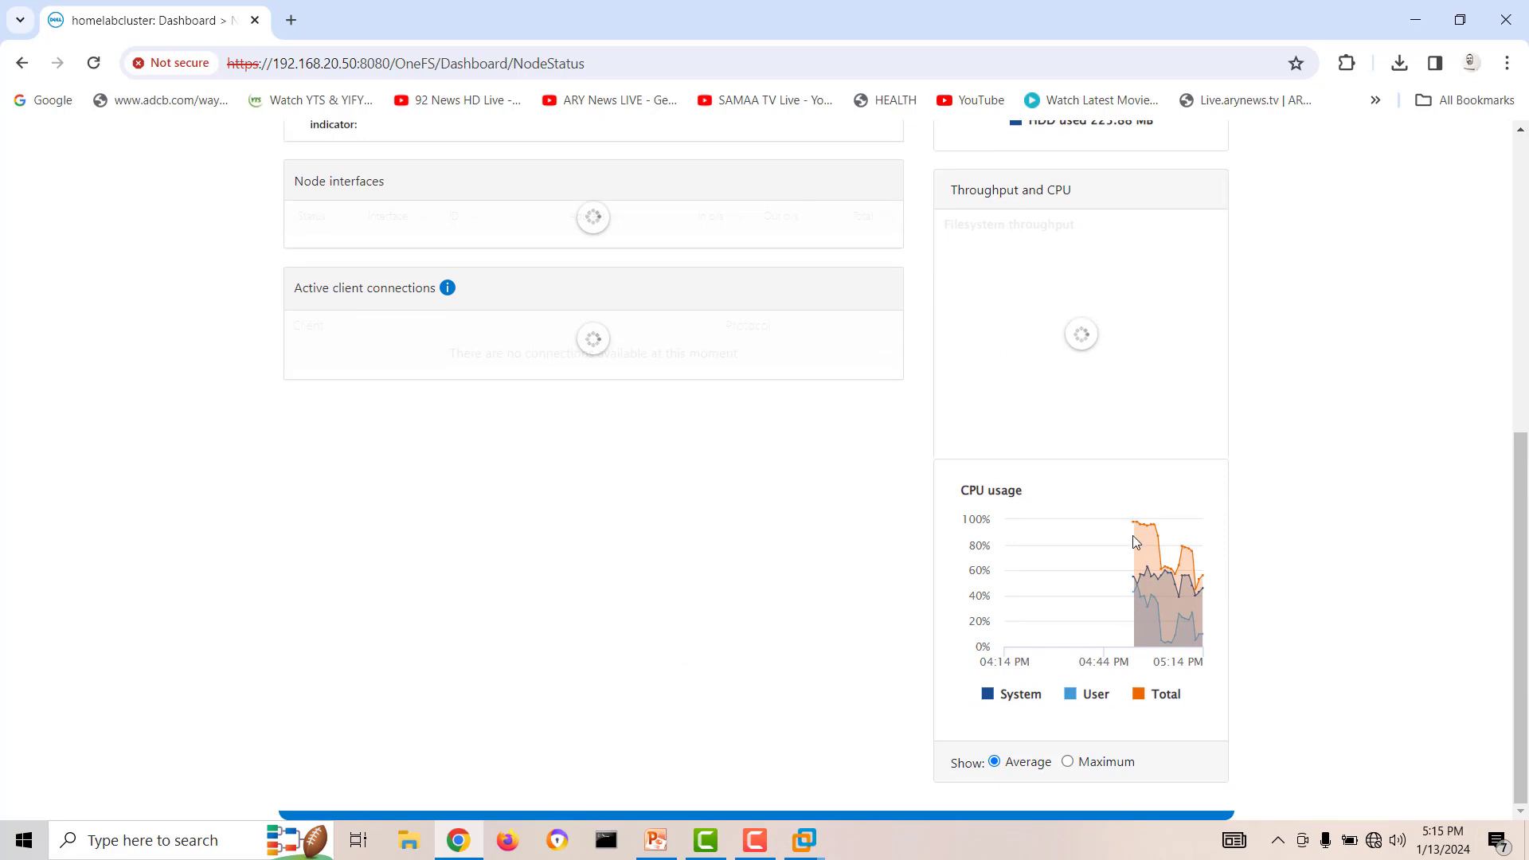
scroll(699, 542, up, 3)
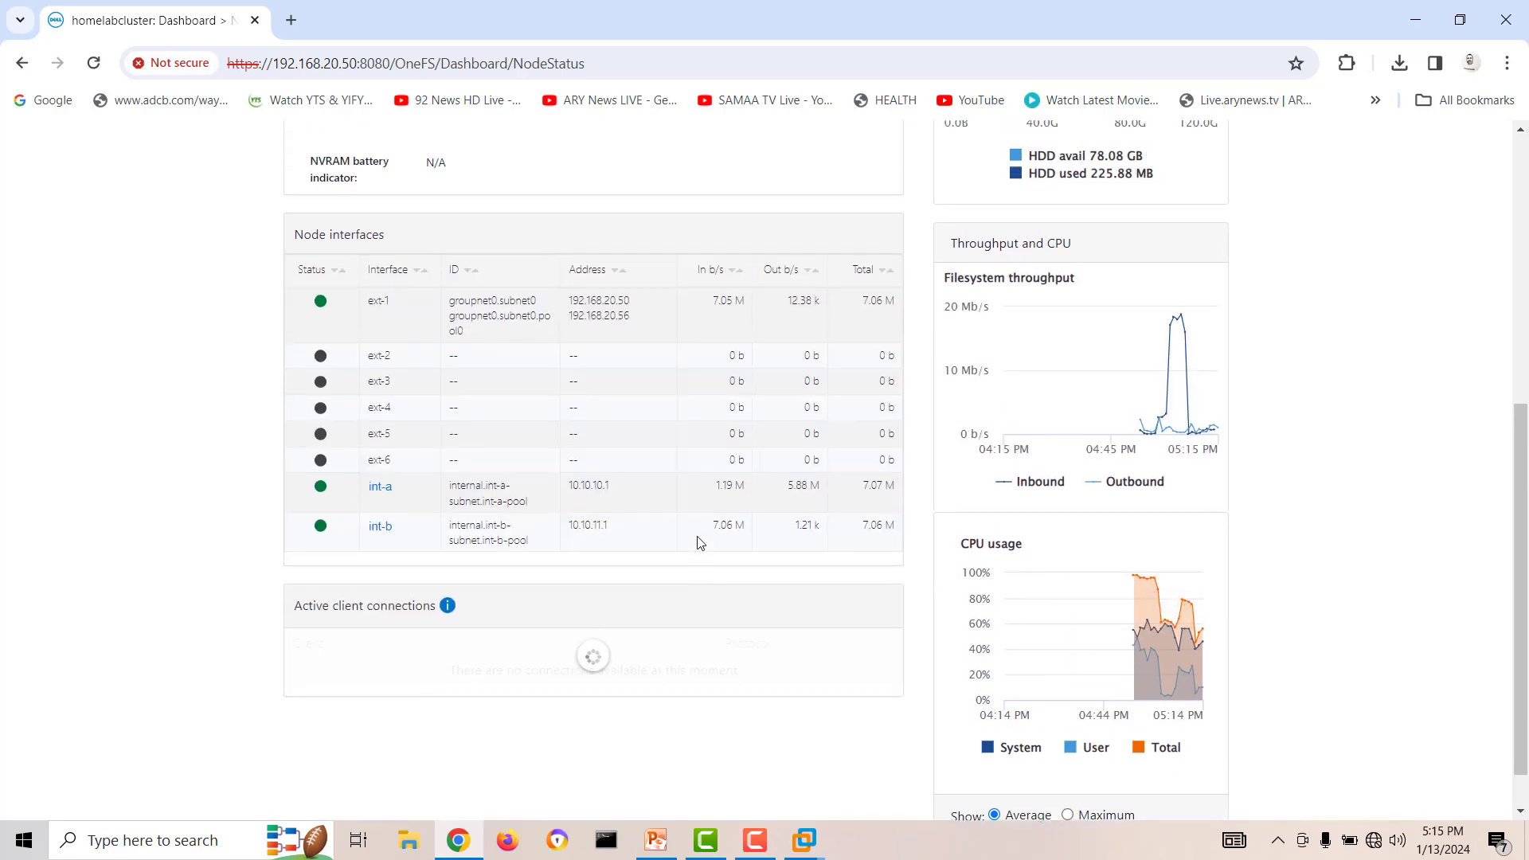
scroll(462, 255, up, 3)
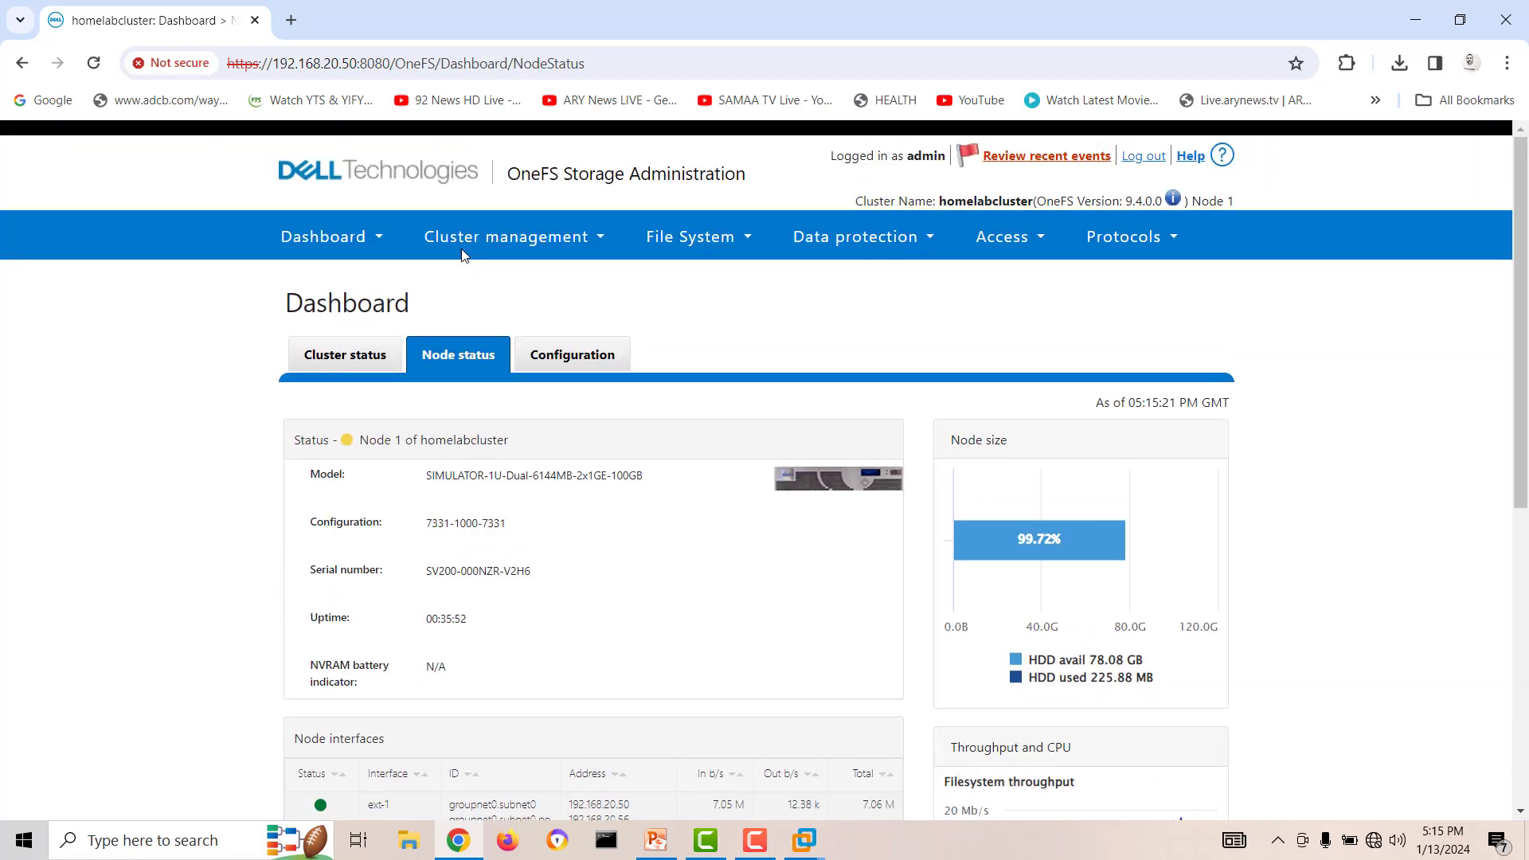
Examine the dashboard's Cluster status page, covering event groups, both nodes' status, cluster size, storage efficiency, throughput and CPU usage.
click(354, 361)
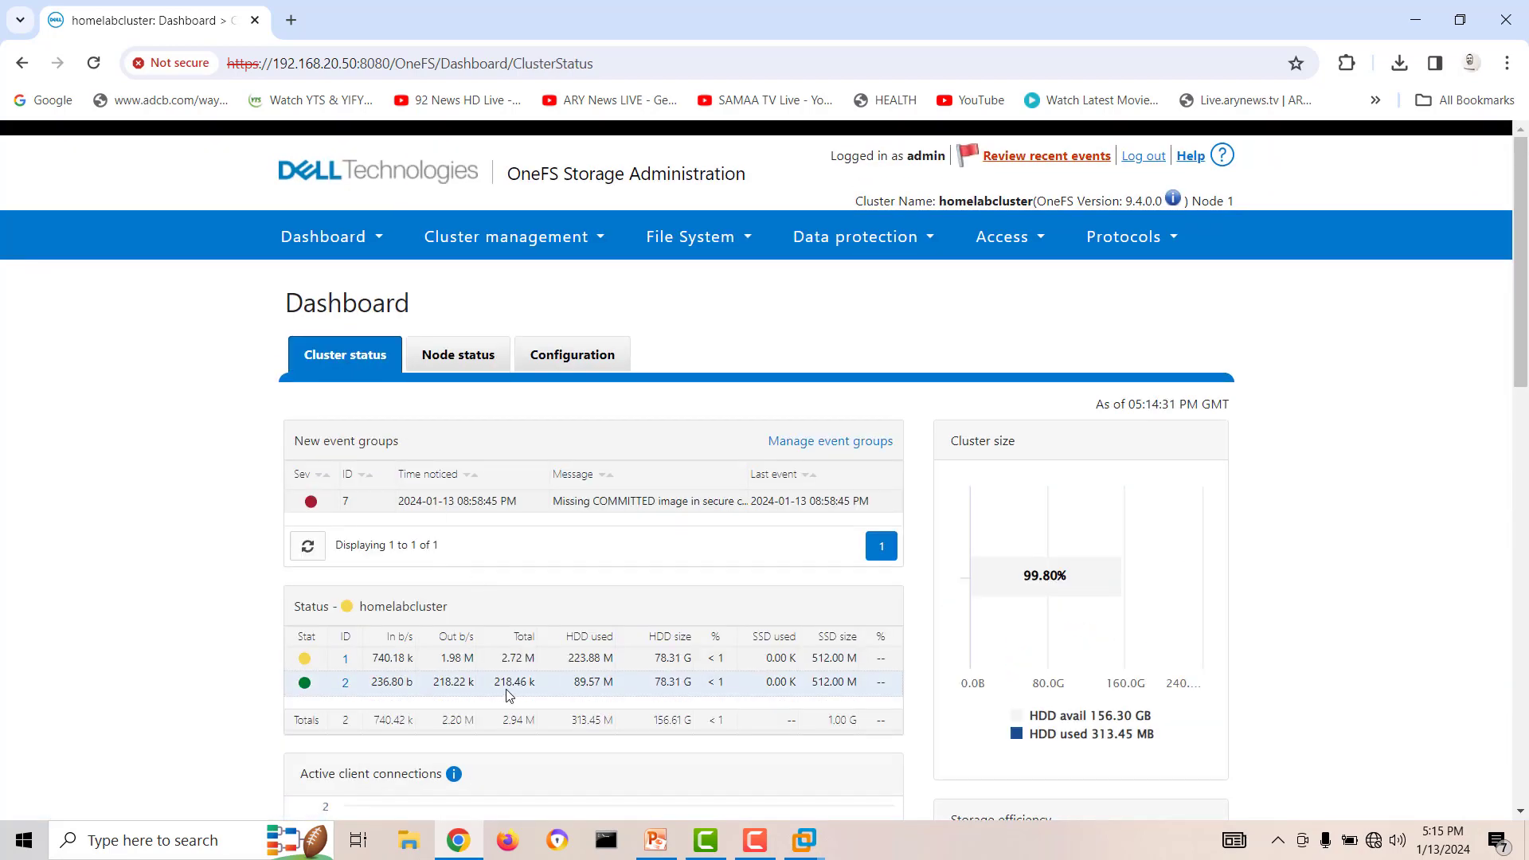
scroll(508, 696, down, 2)
scroll(510, 696, down, 1)
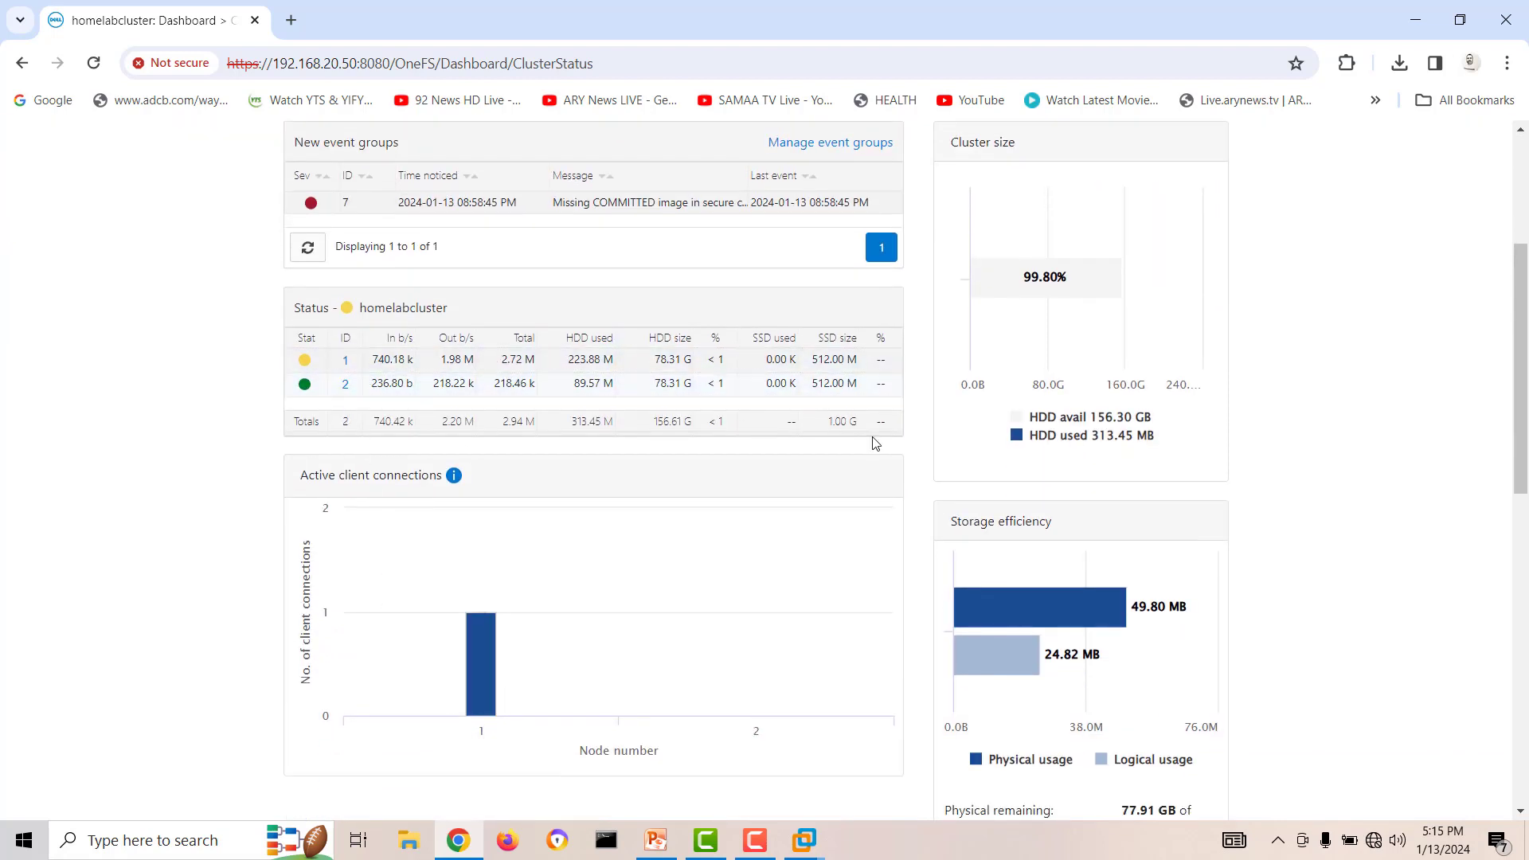
scroll(896, 632, down, 3)
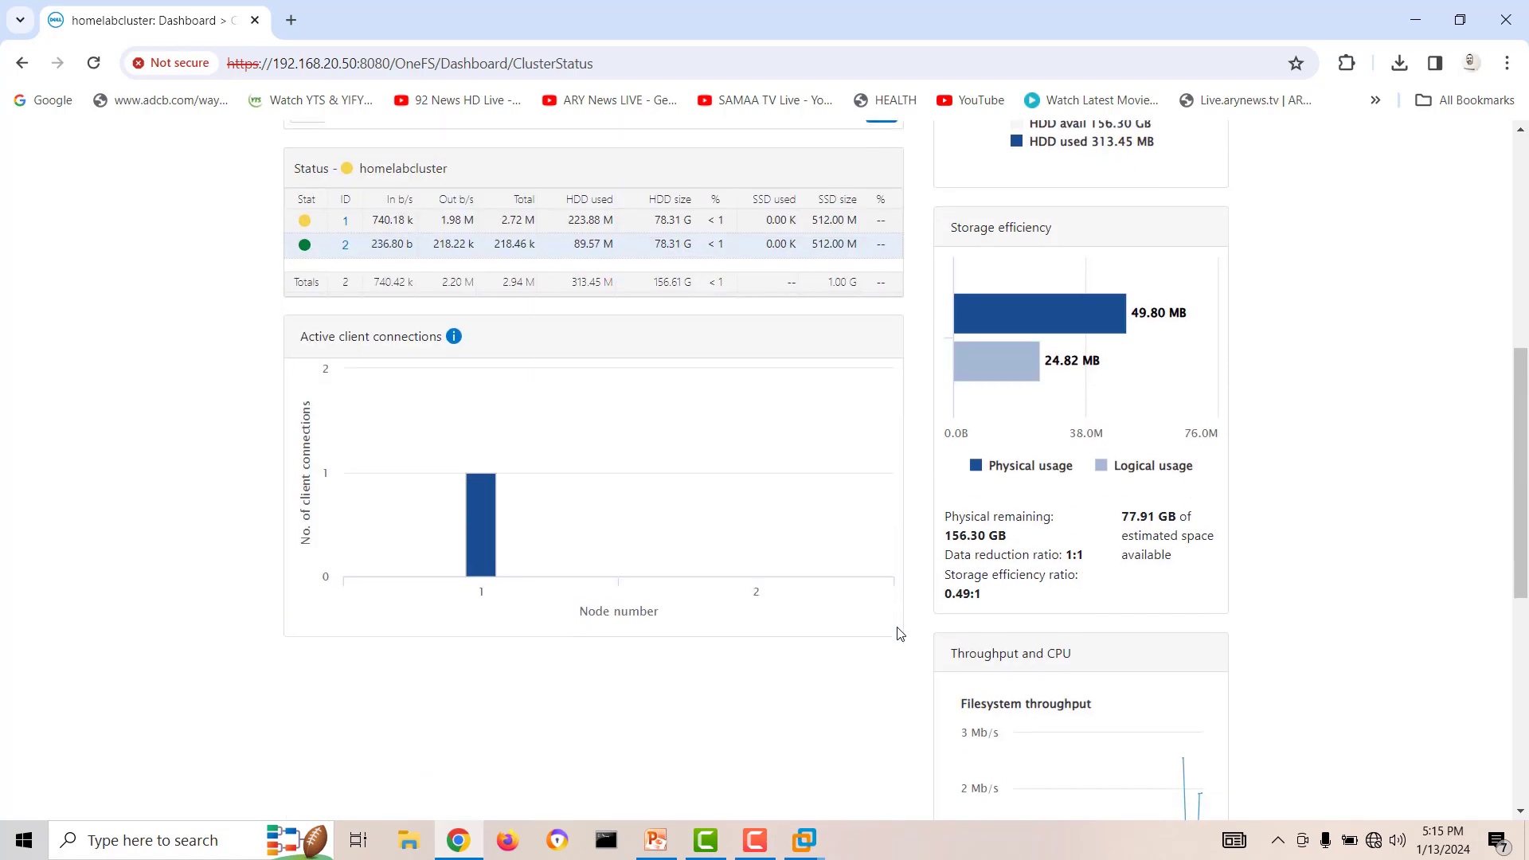
scroll(896, 632, up, 2)
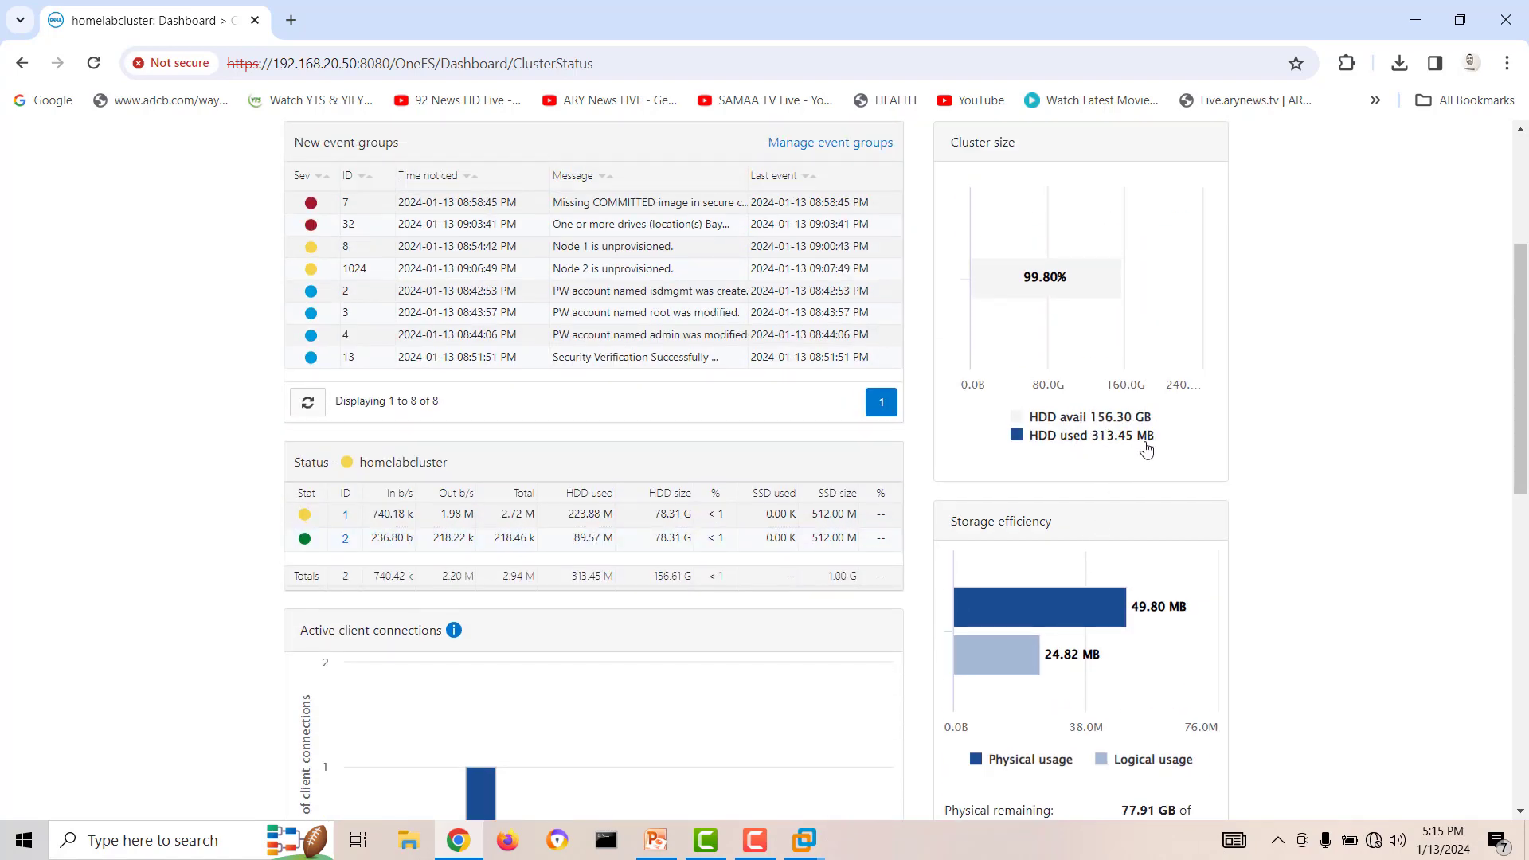
scroll(783, 513, down, 5)
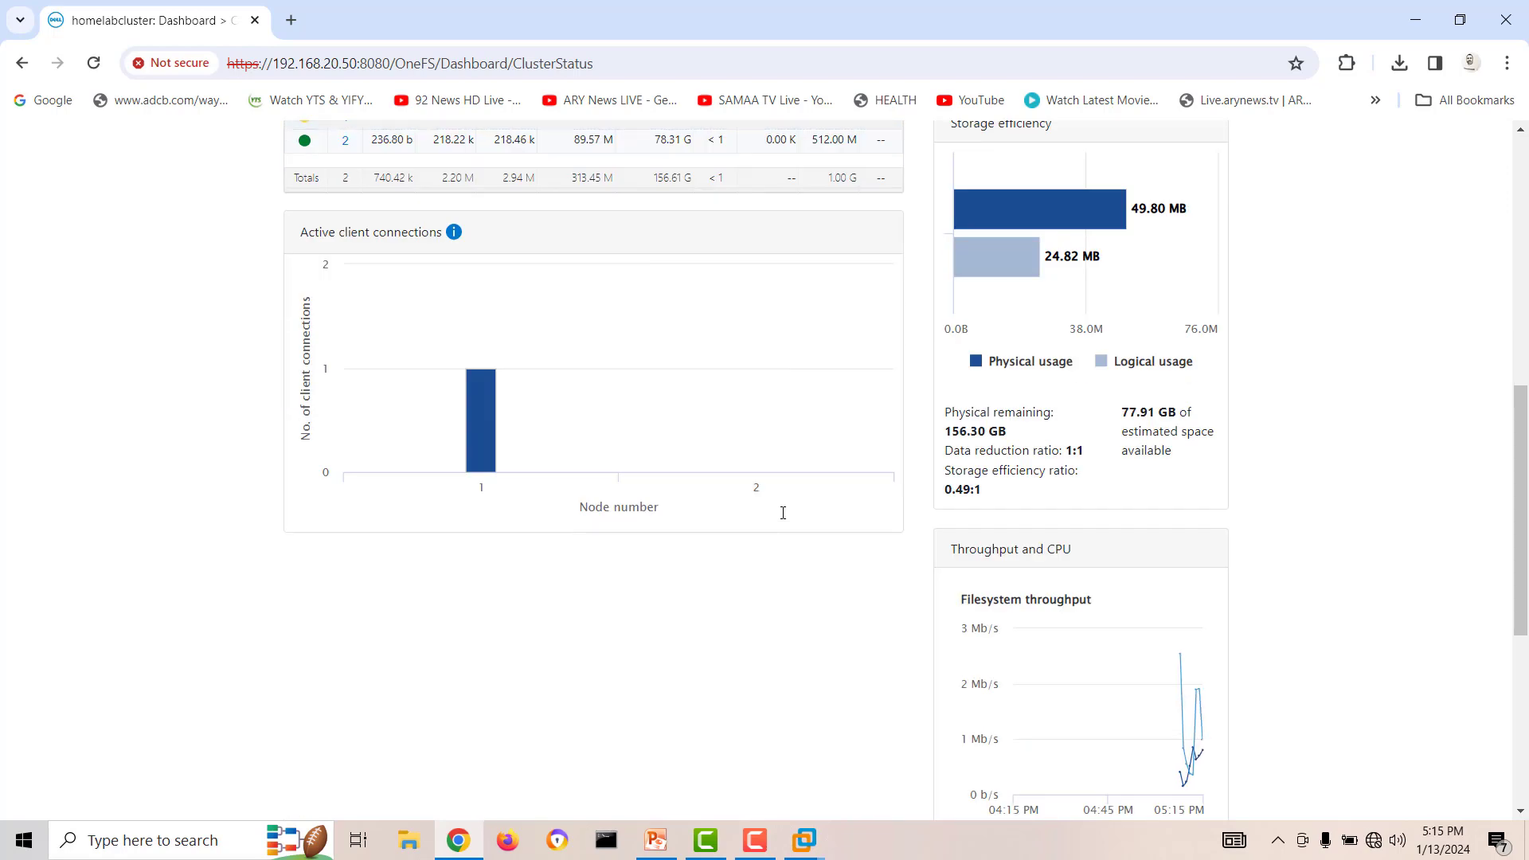
scroll(783, 515, down, 5)
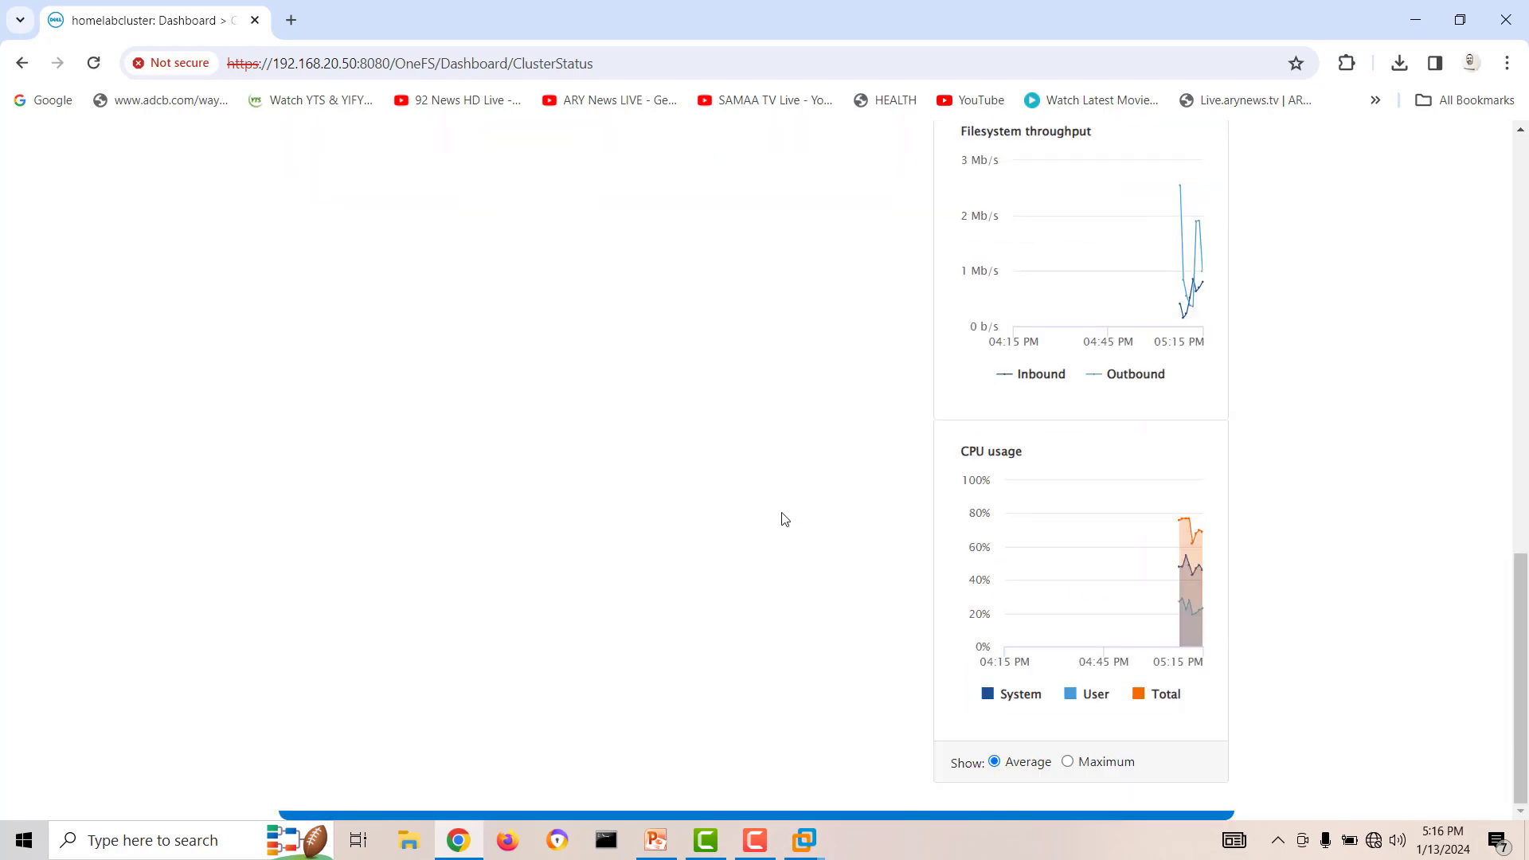
scroll(783, 517, up, 2)
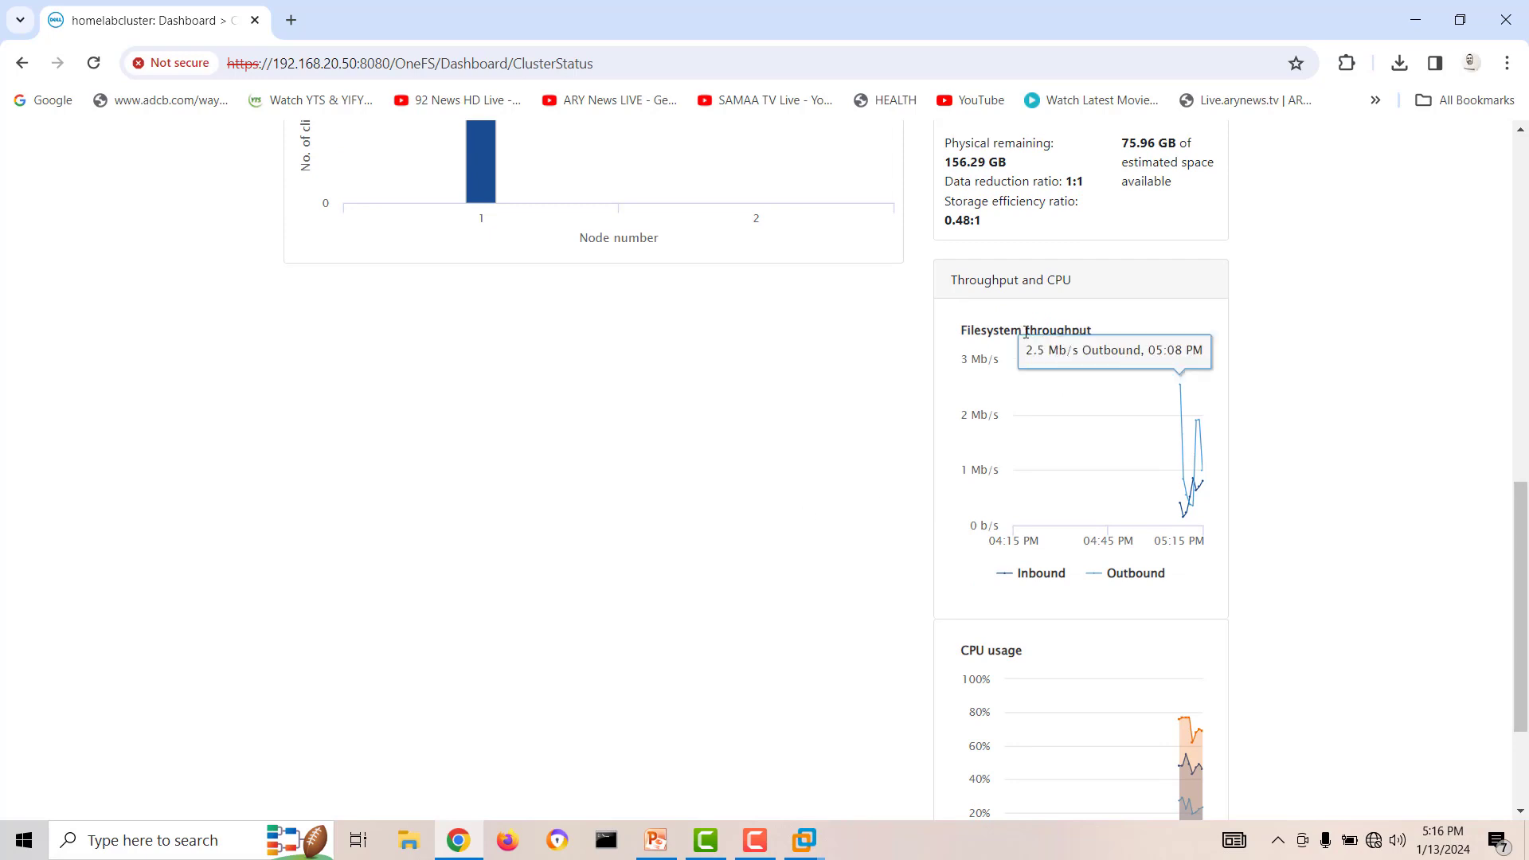
scroll(577, 410, up, 10)
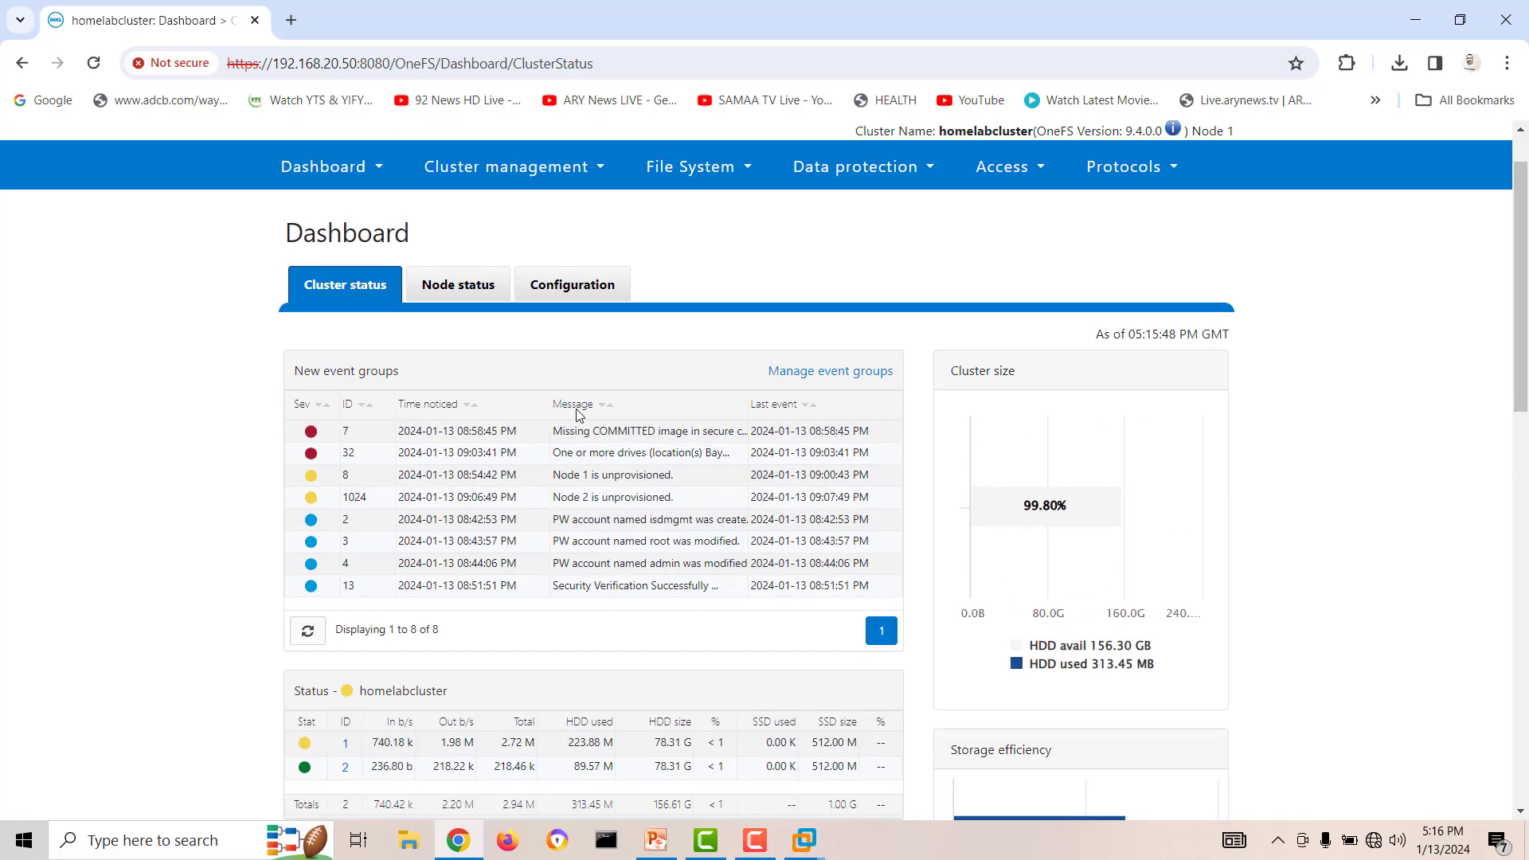
Open the cluster's Network configuration page in OneFS Storage Administration.
click(446, 243)
mouse_move(380, 249)
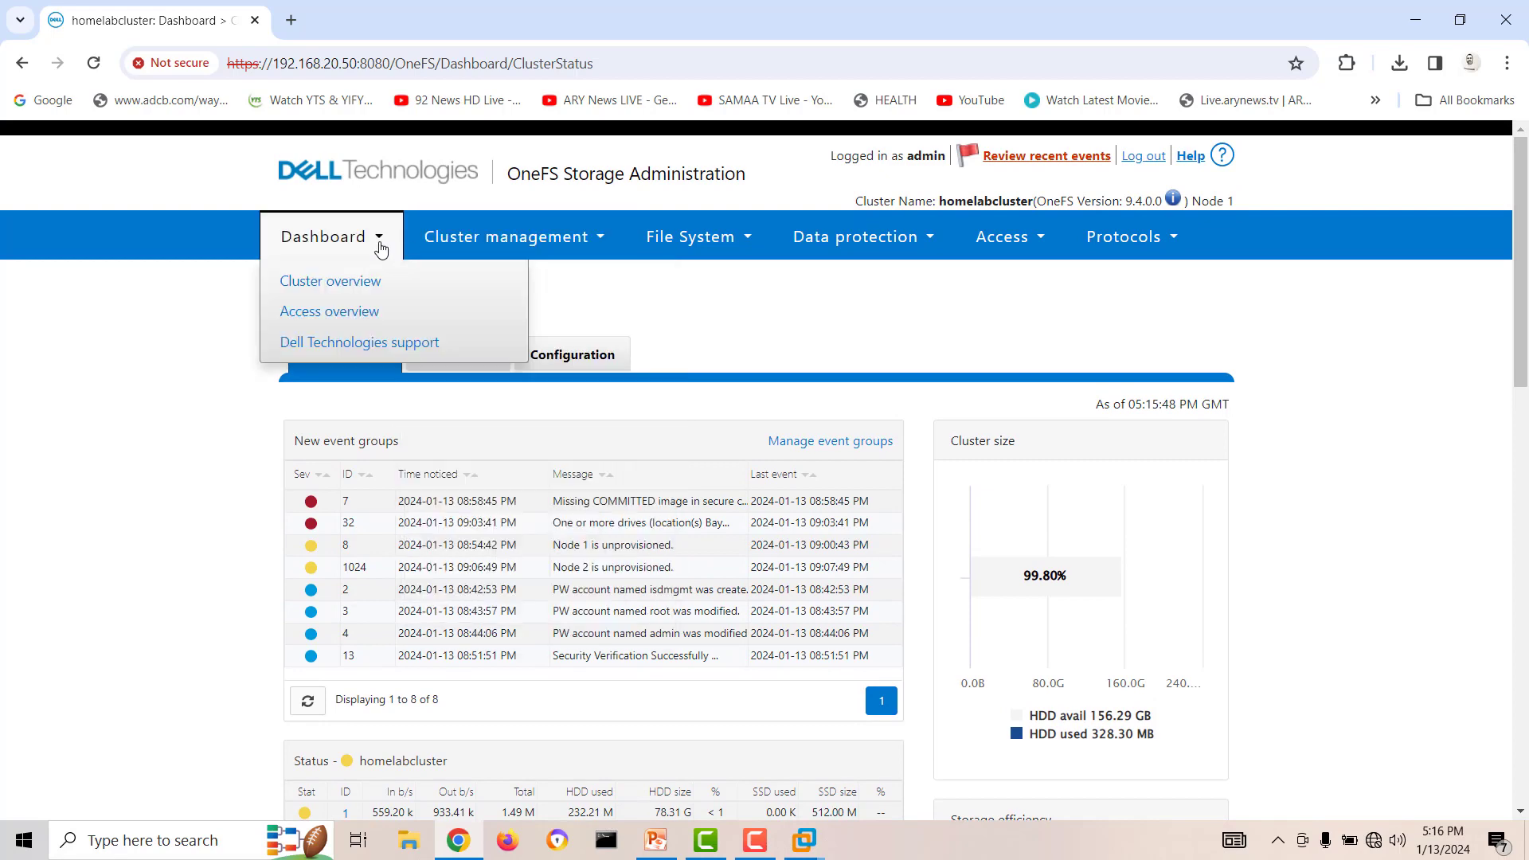
mouse_move(481, 248)
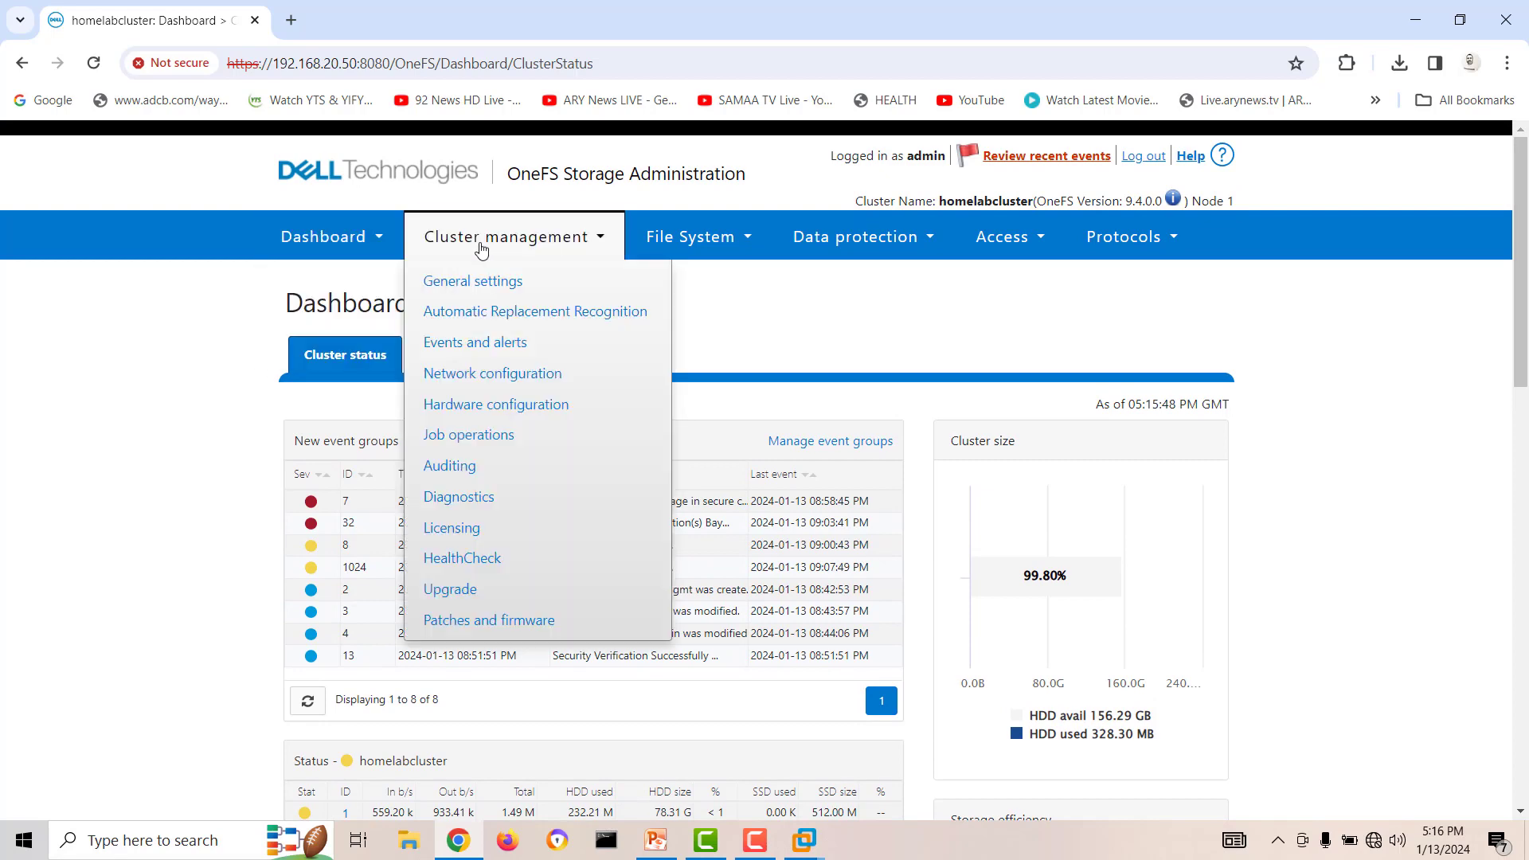
click(497, 374)
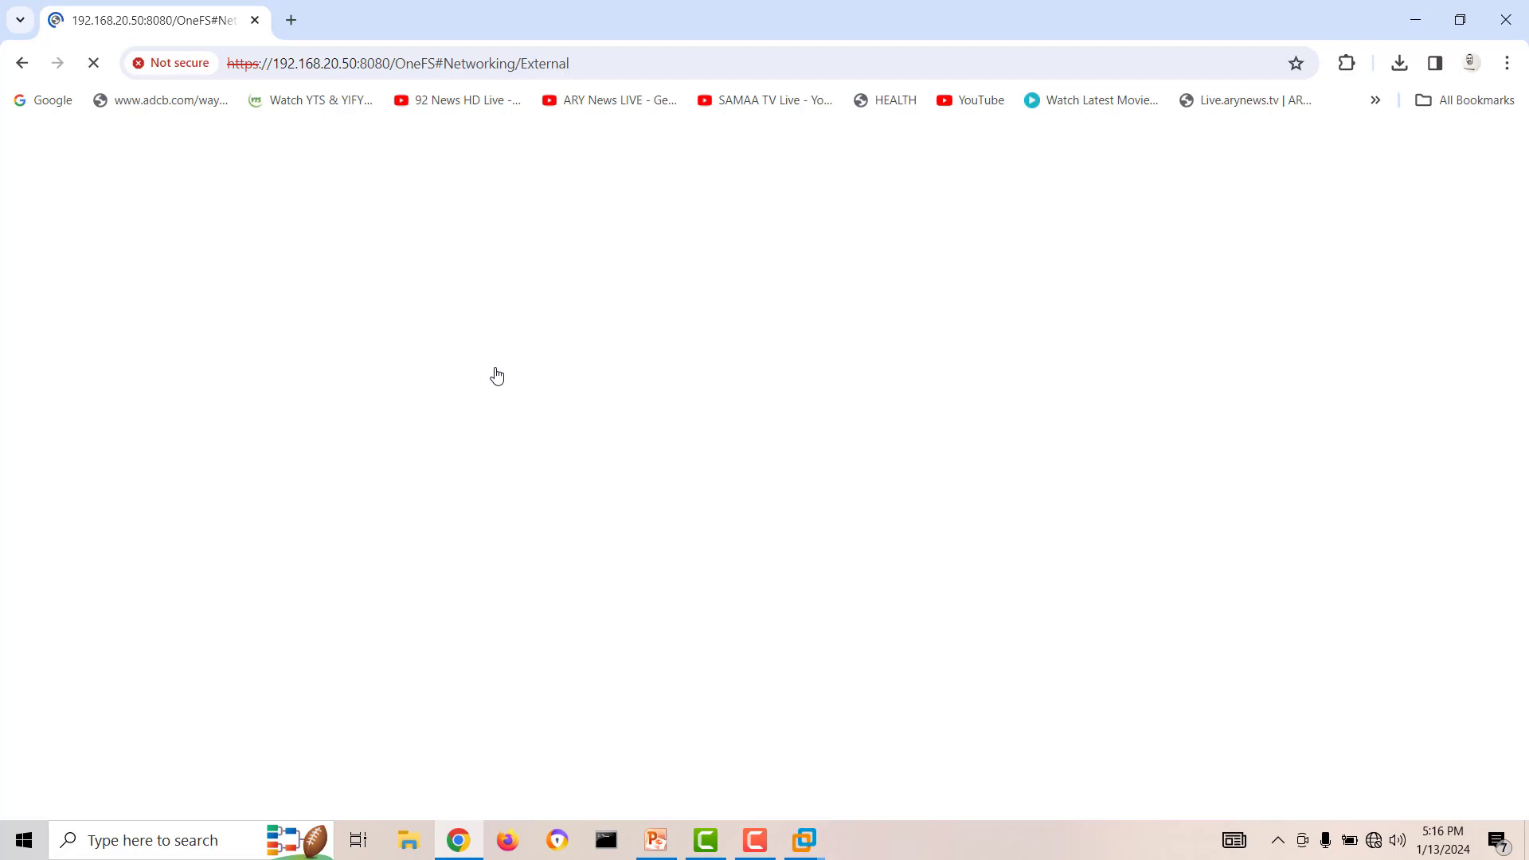
Minimize Chrome, view the ISILON-N1 console in VMware Workstation, and test the ISILON-N2 console for a response.
click(1422, 28)
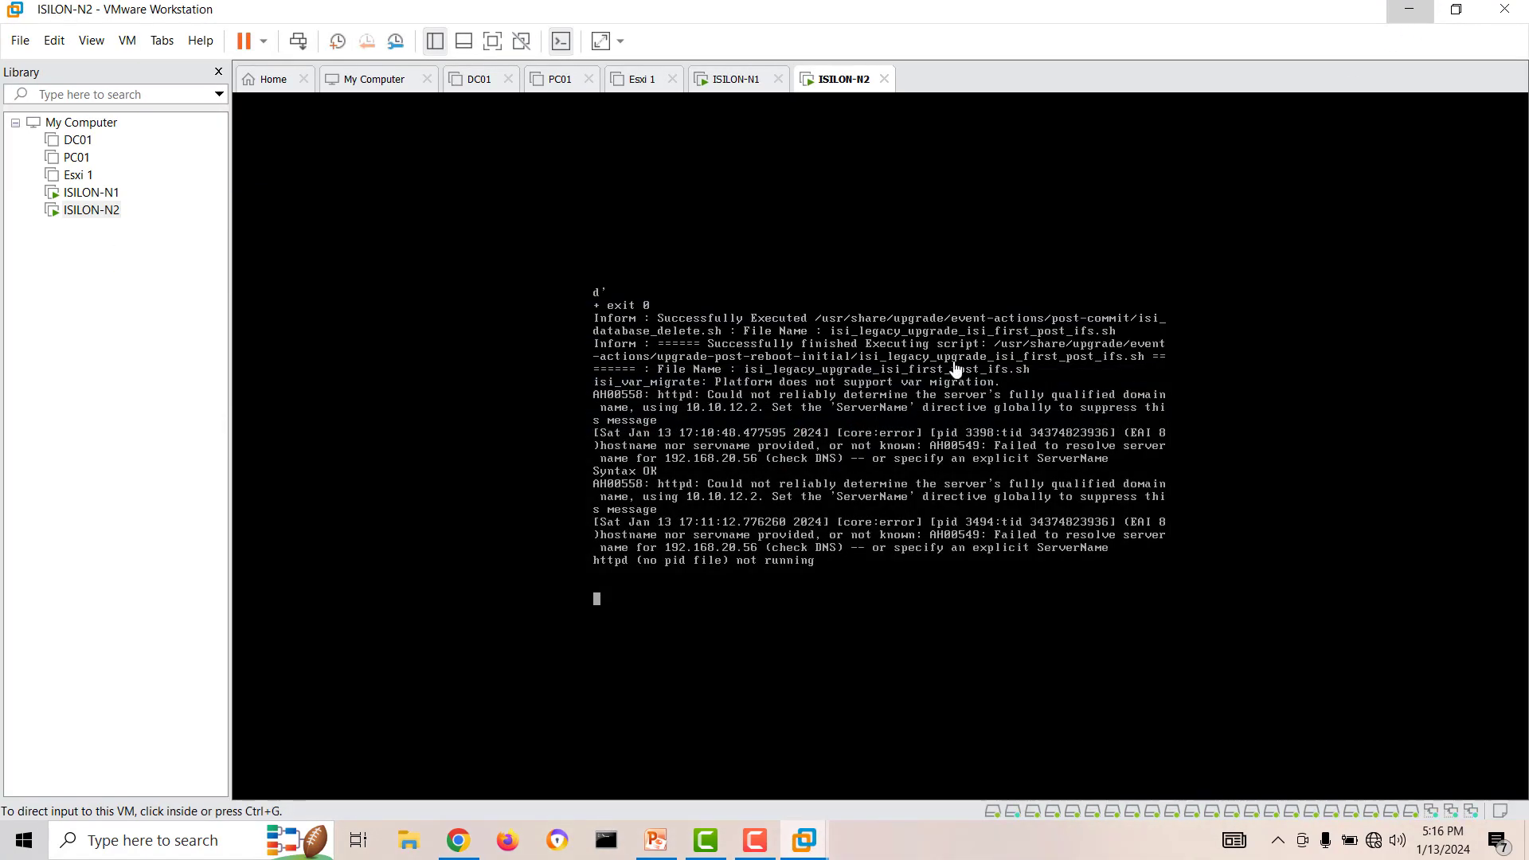
click(84, 193)
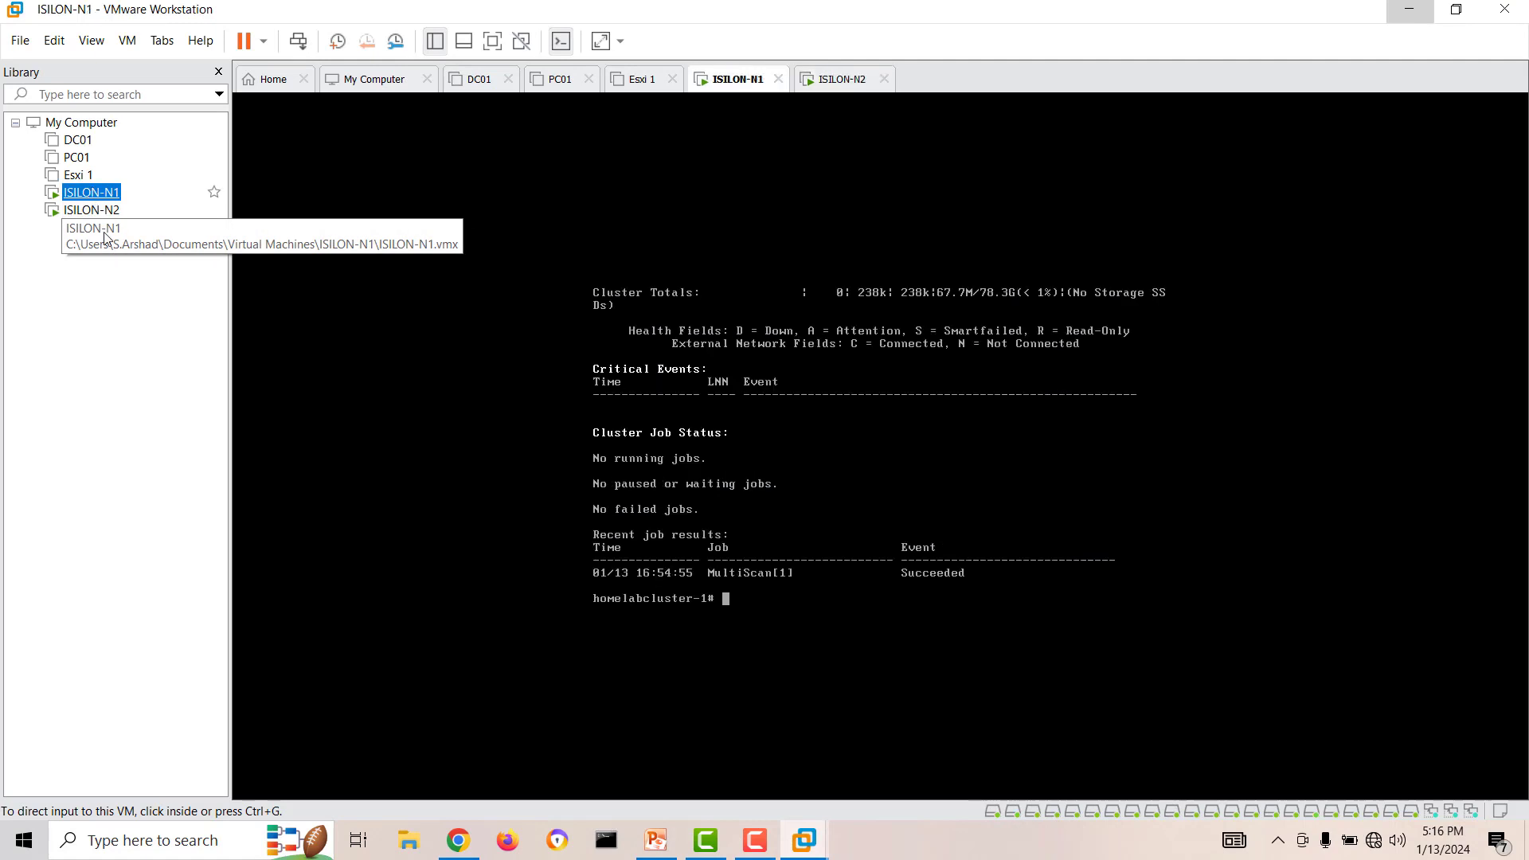
click(87, 210)
click(746, 597)
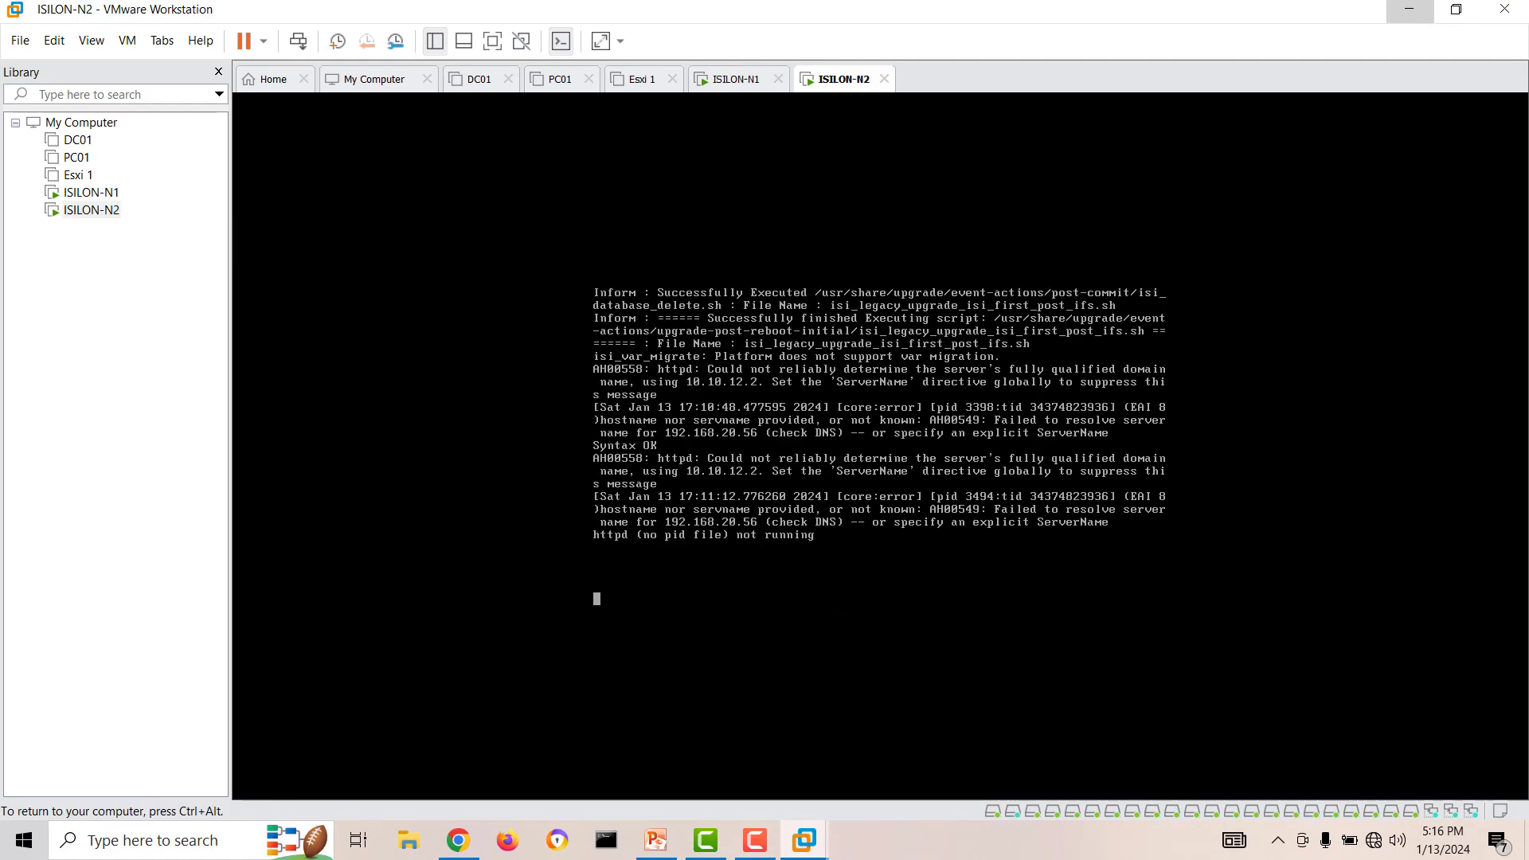
key(ctrl+alt)
Check the loading of the external network data in Chrome, look at ISILON-N2 again, and minimize VMware Workstation.
click(461, 843)
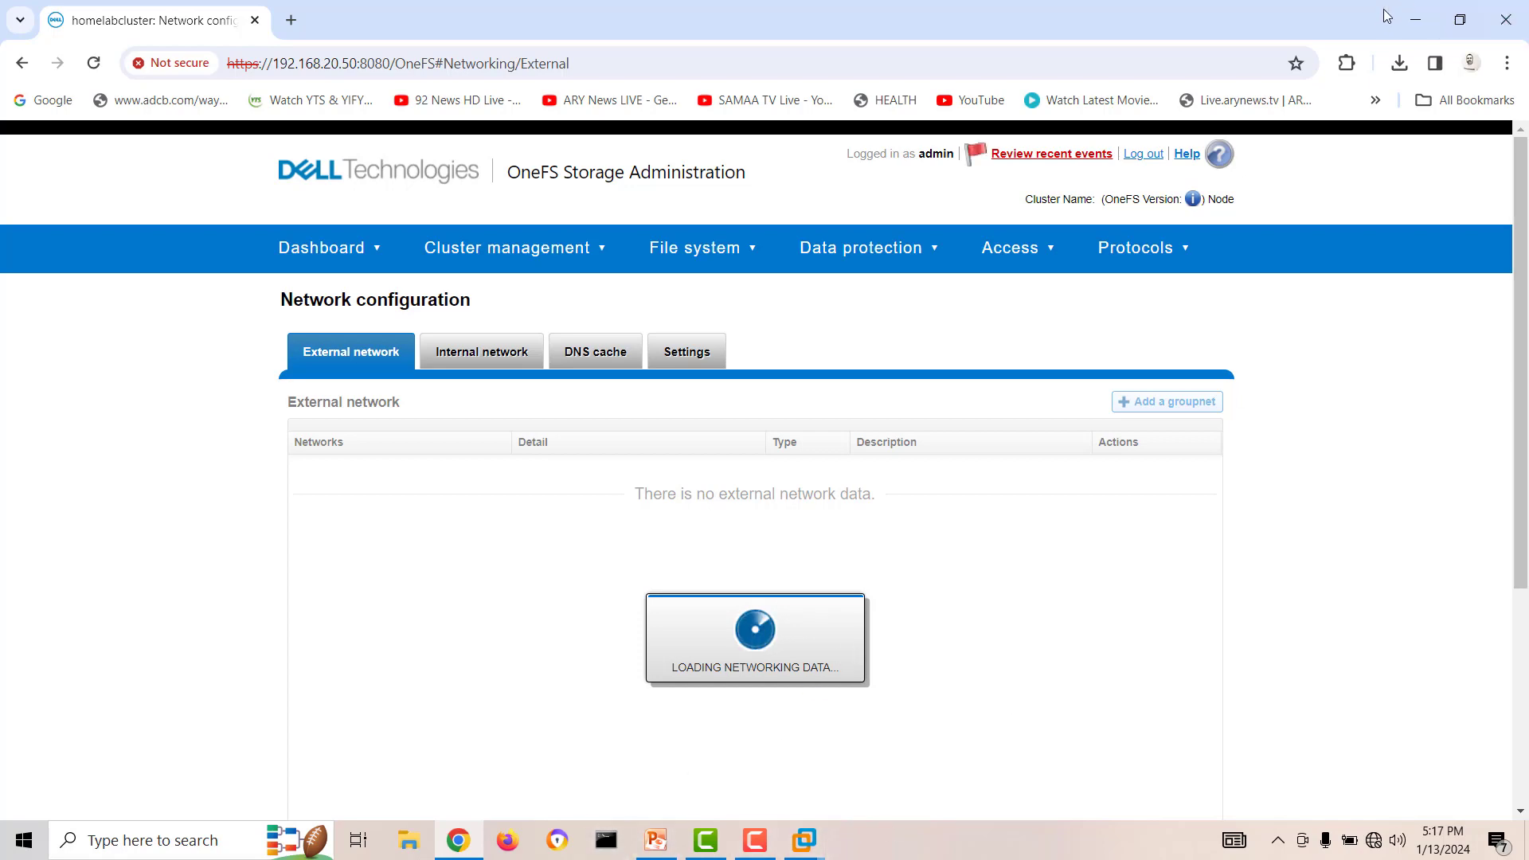
click(1415, 19)
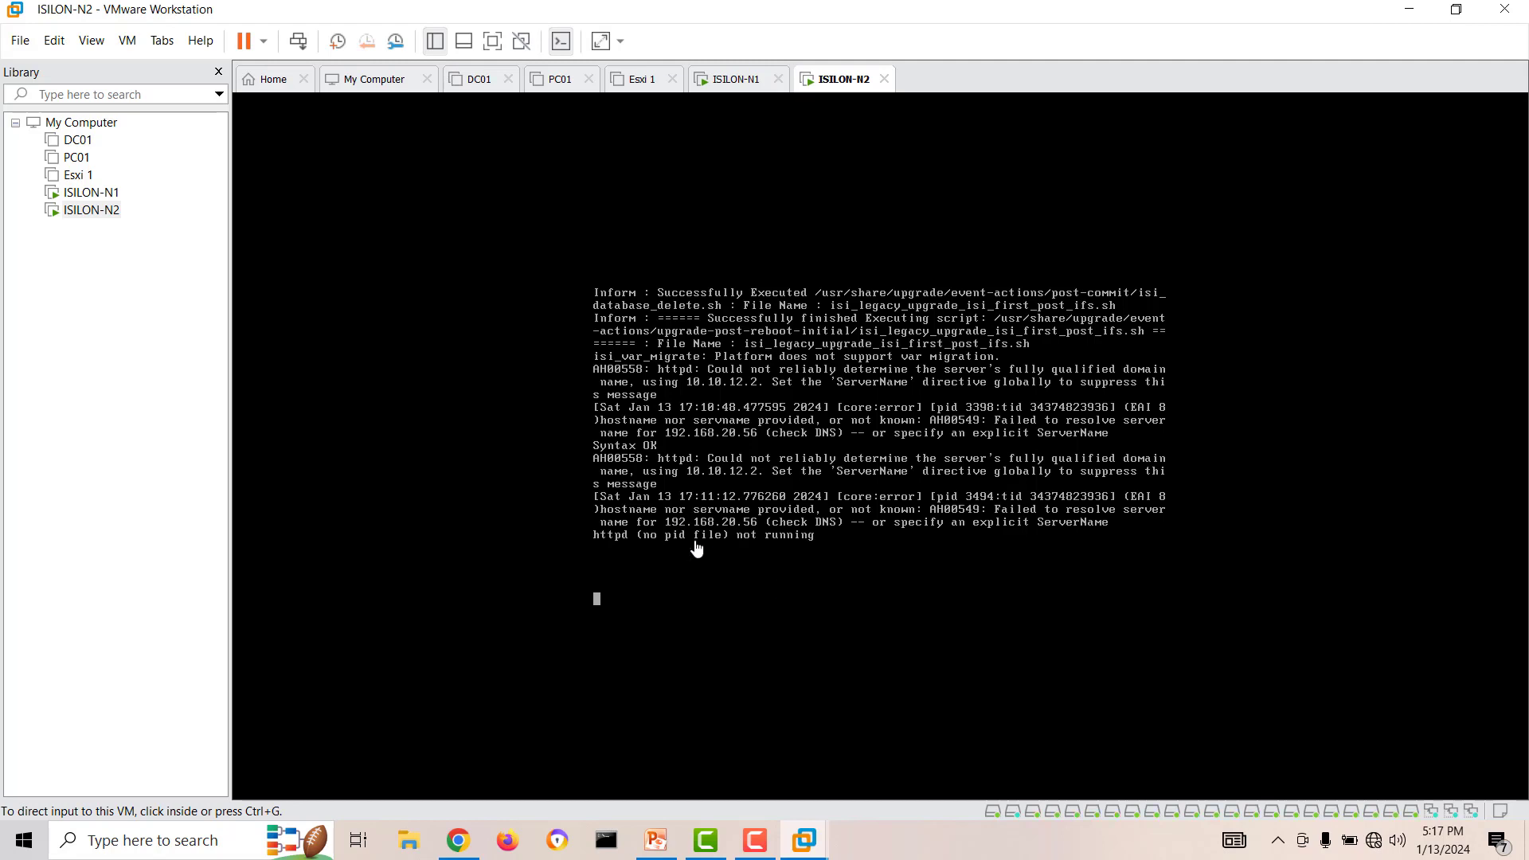
click(112, 210)
key(Up)
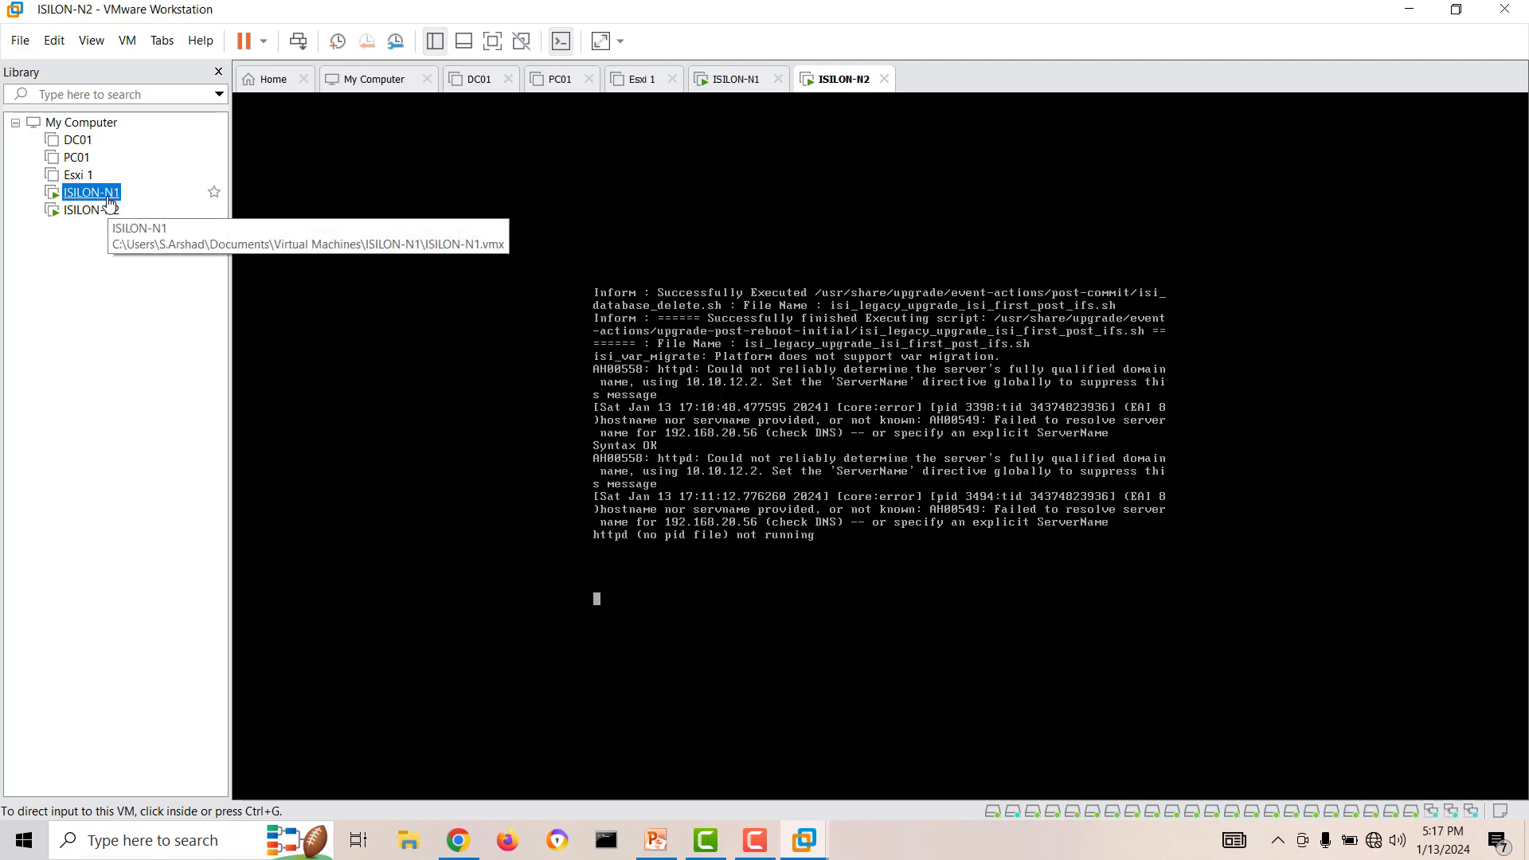
key(Down)
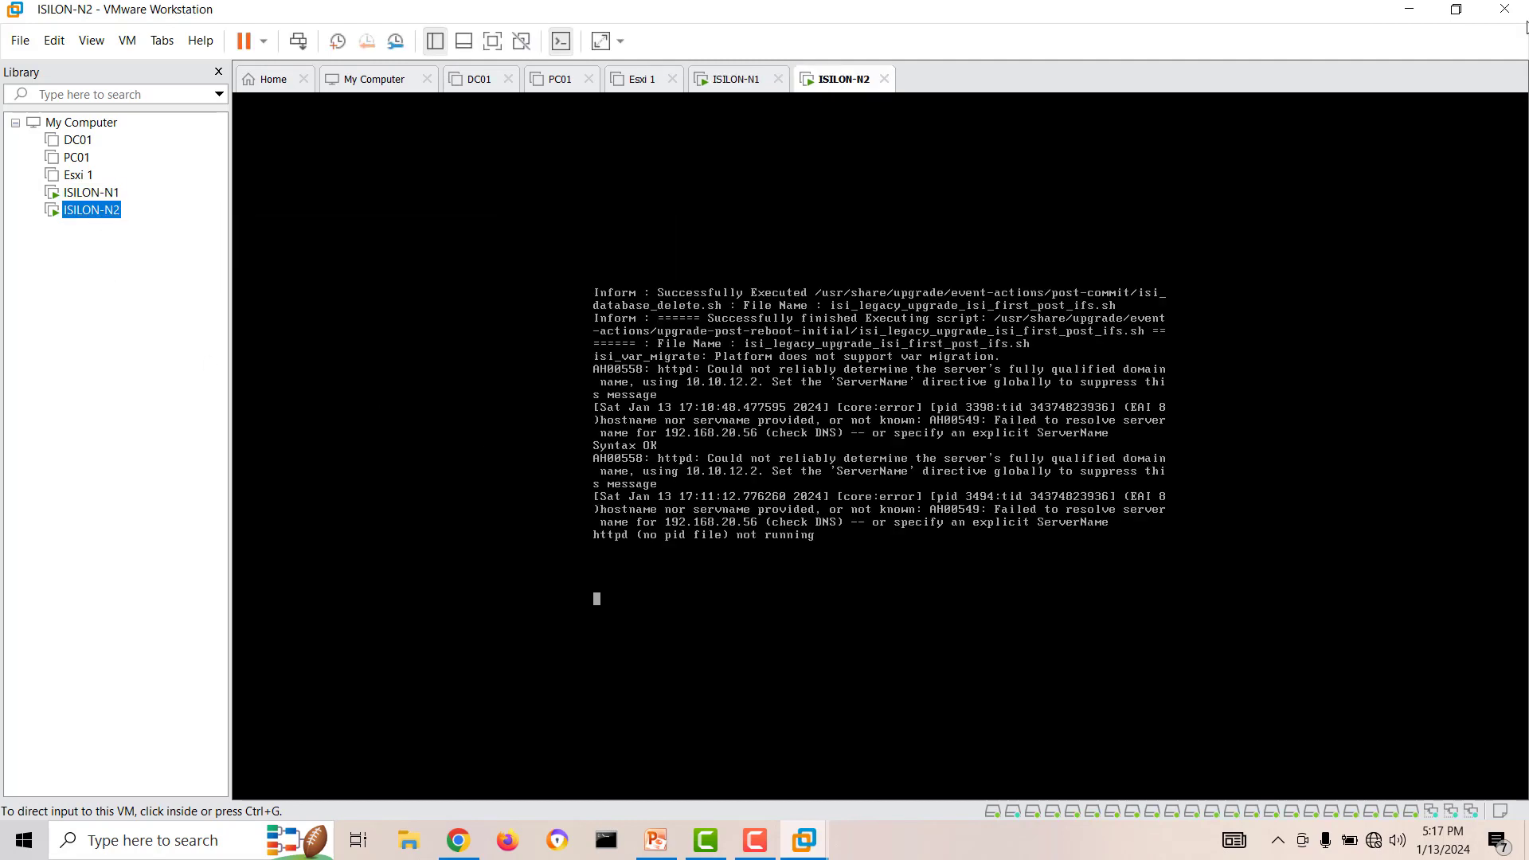
click(1410, 10)
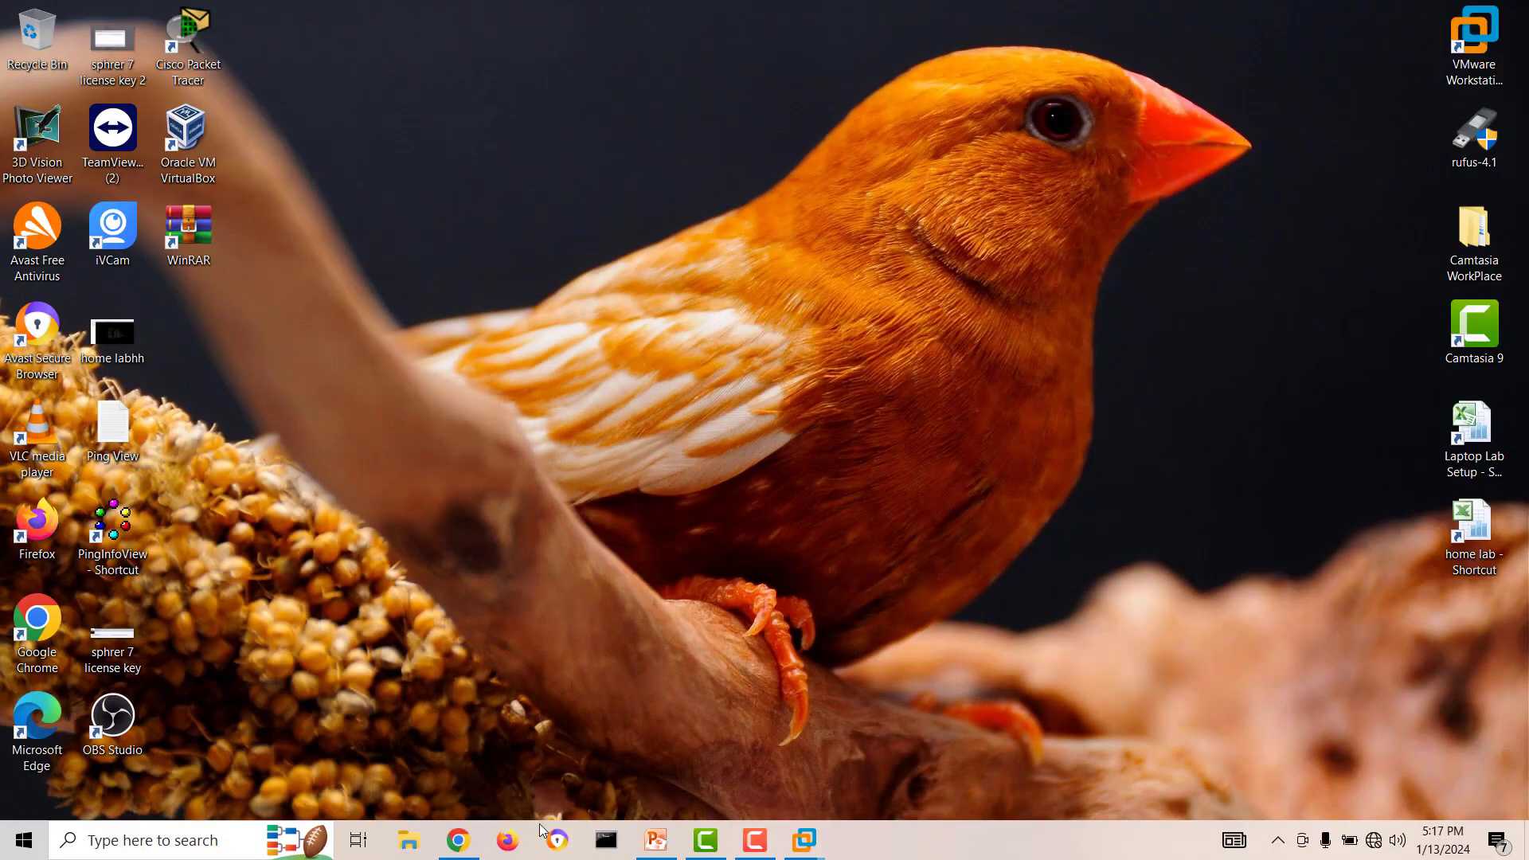
Return to Chrome, dismiss the networking error message, open the Internal network page, and minimize Chrome.
click(475, 843)
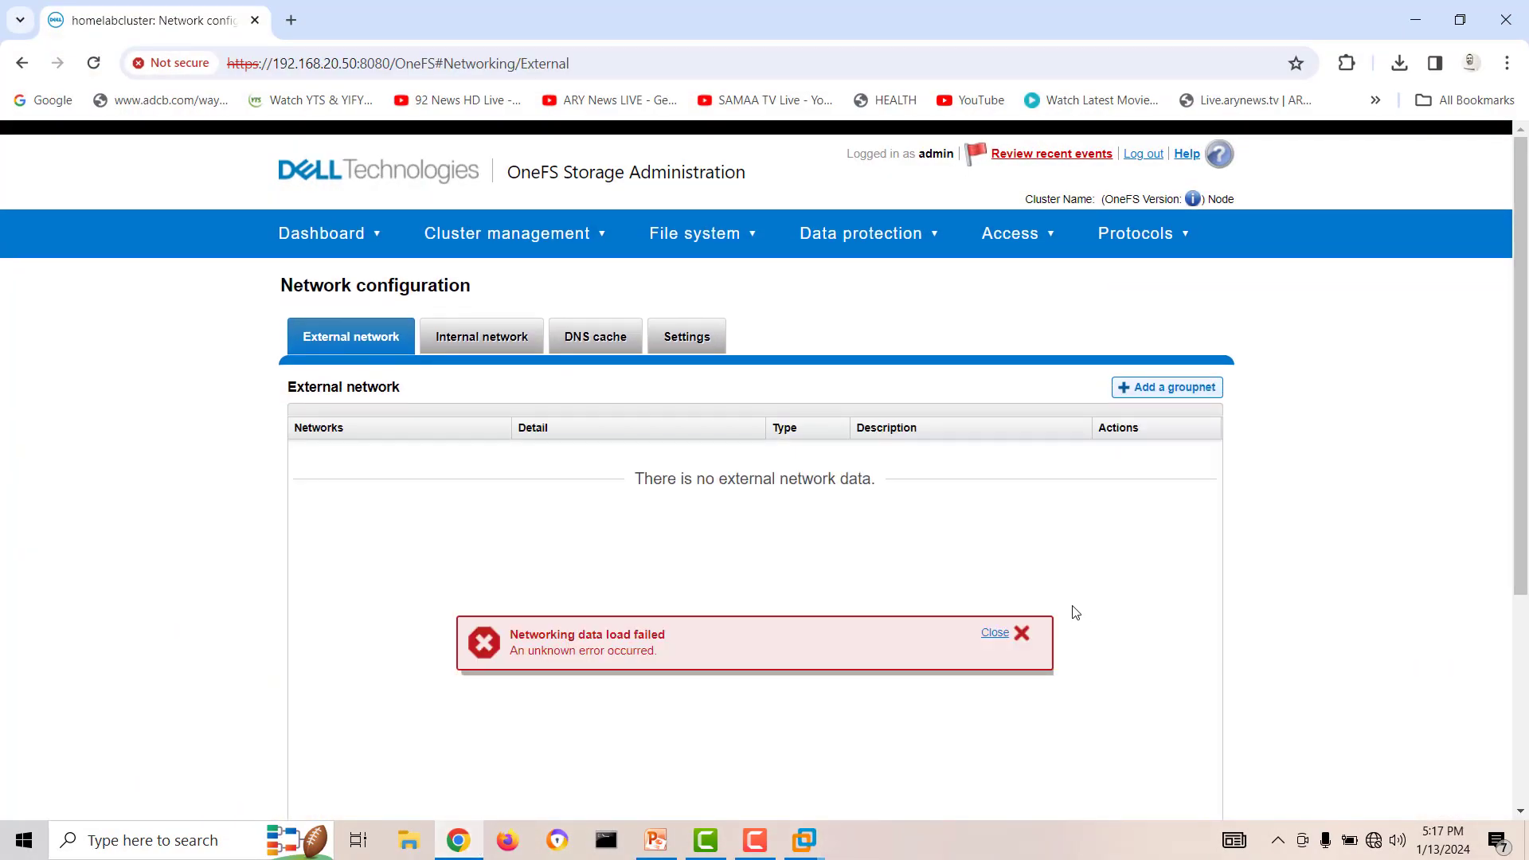
click(1022, 634)
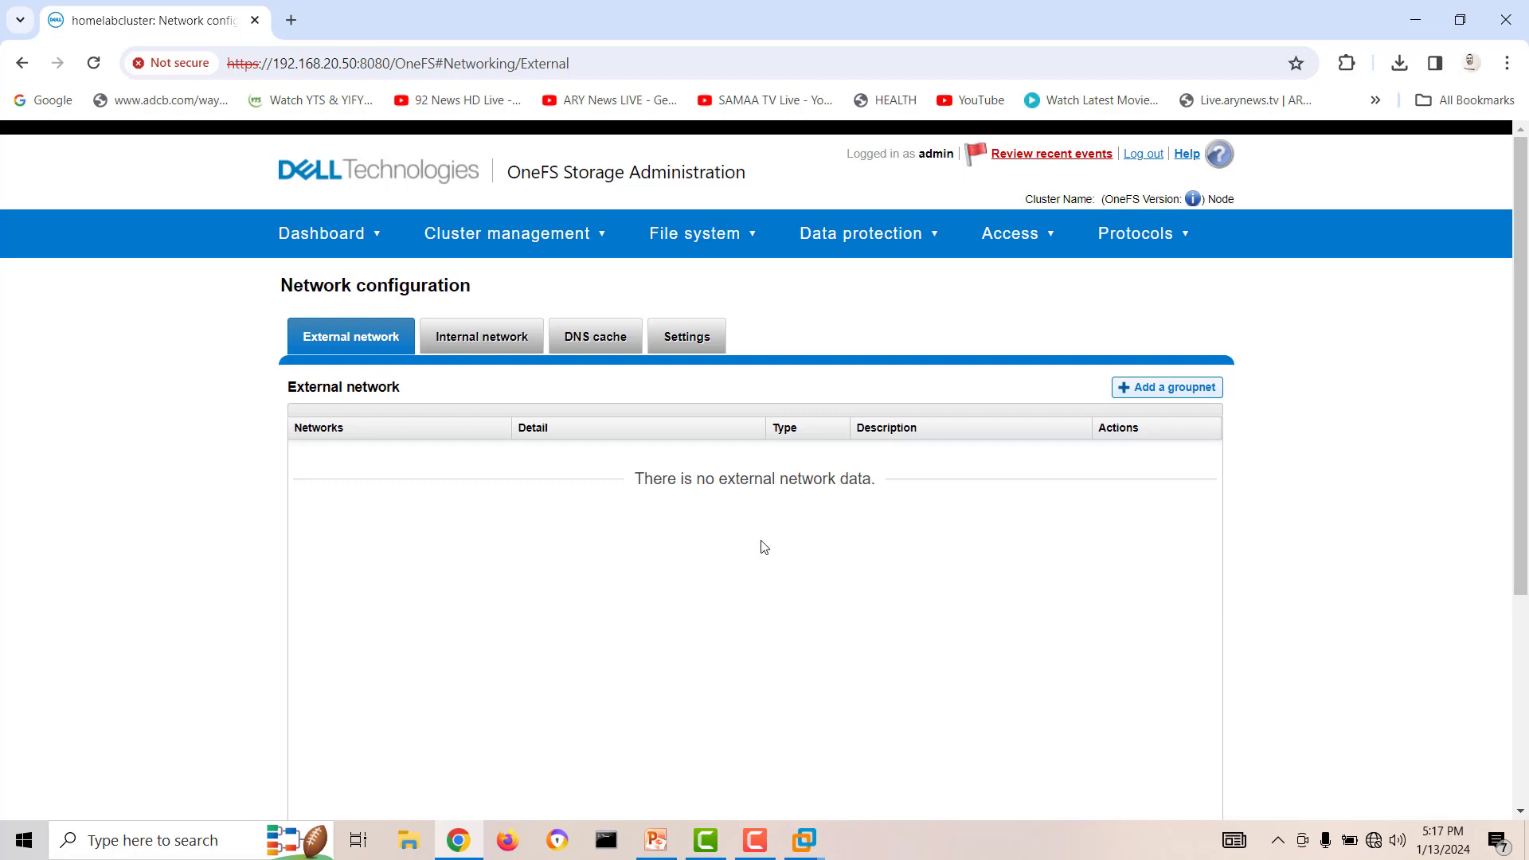
click(483, 338)
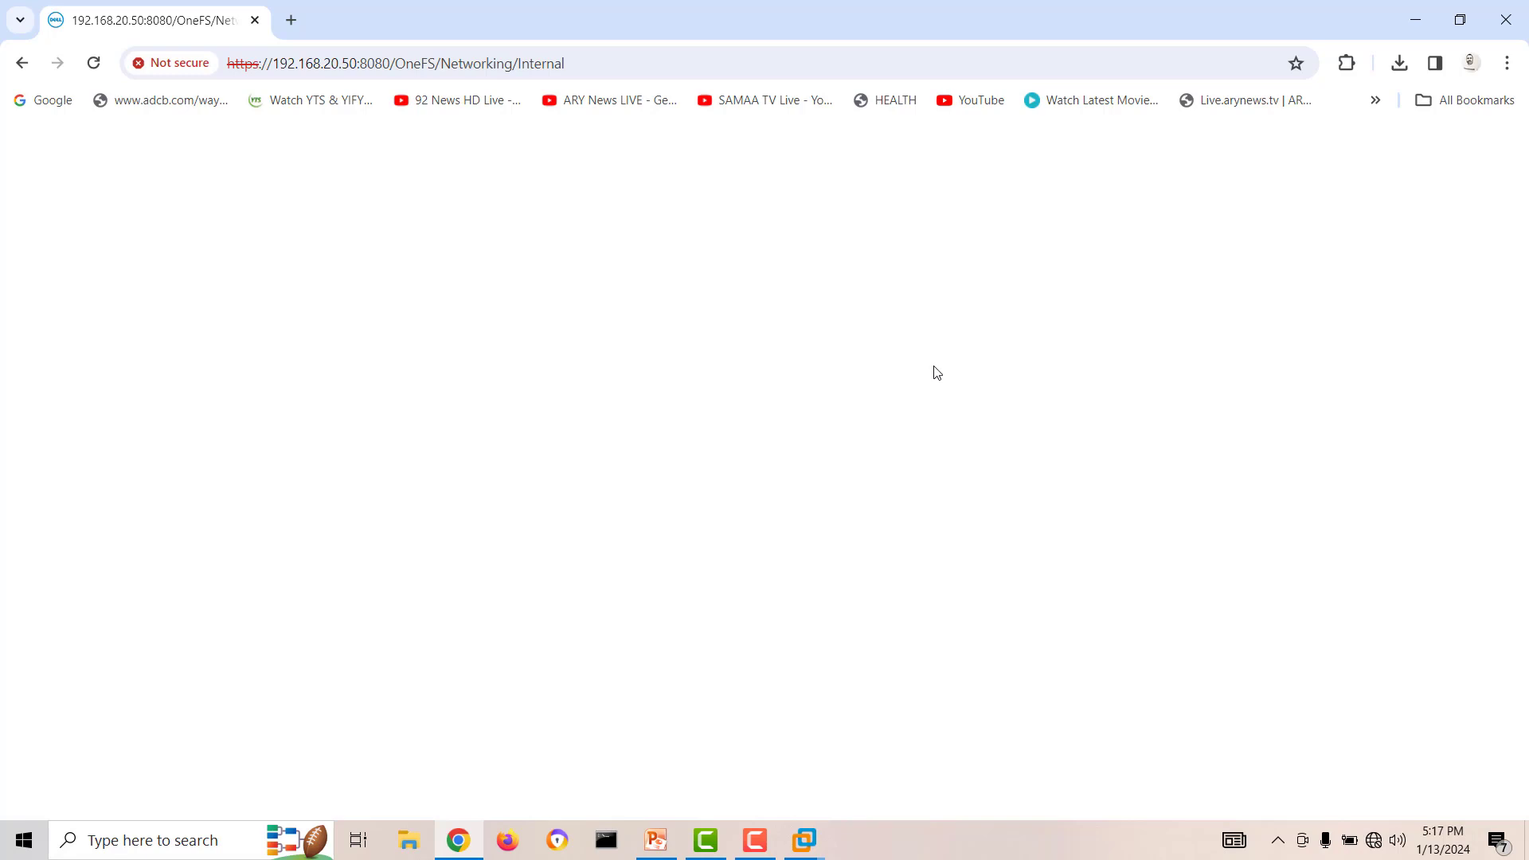
click(1409, 26)
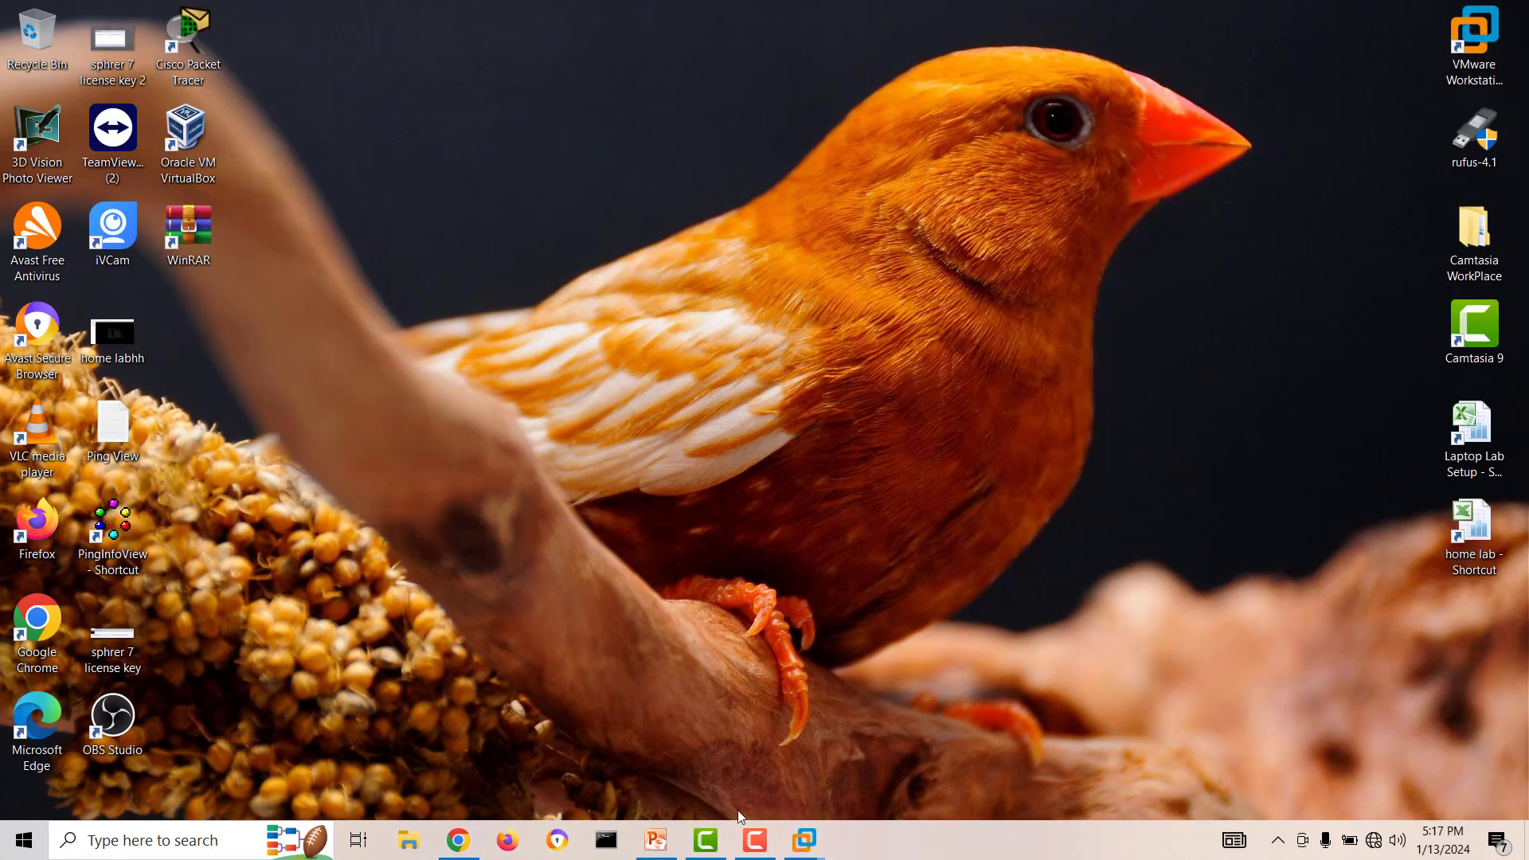
Switch to VMware Workstation, test the ISILON-N2 console for a response, and return to the Internal network page in Chrome.
mouse_move(805, 846)
click(1360, 715)
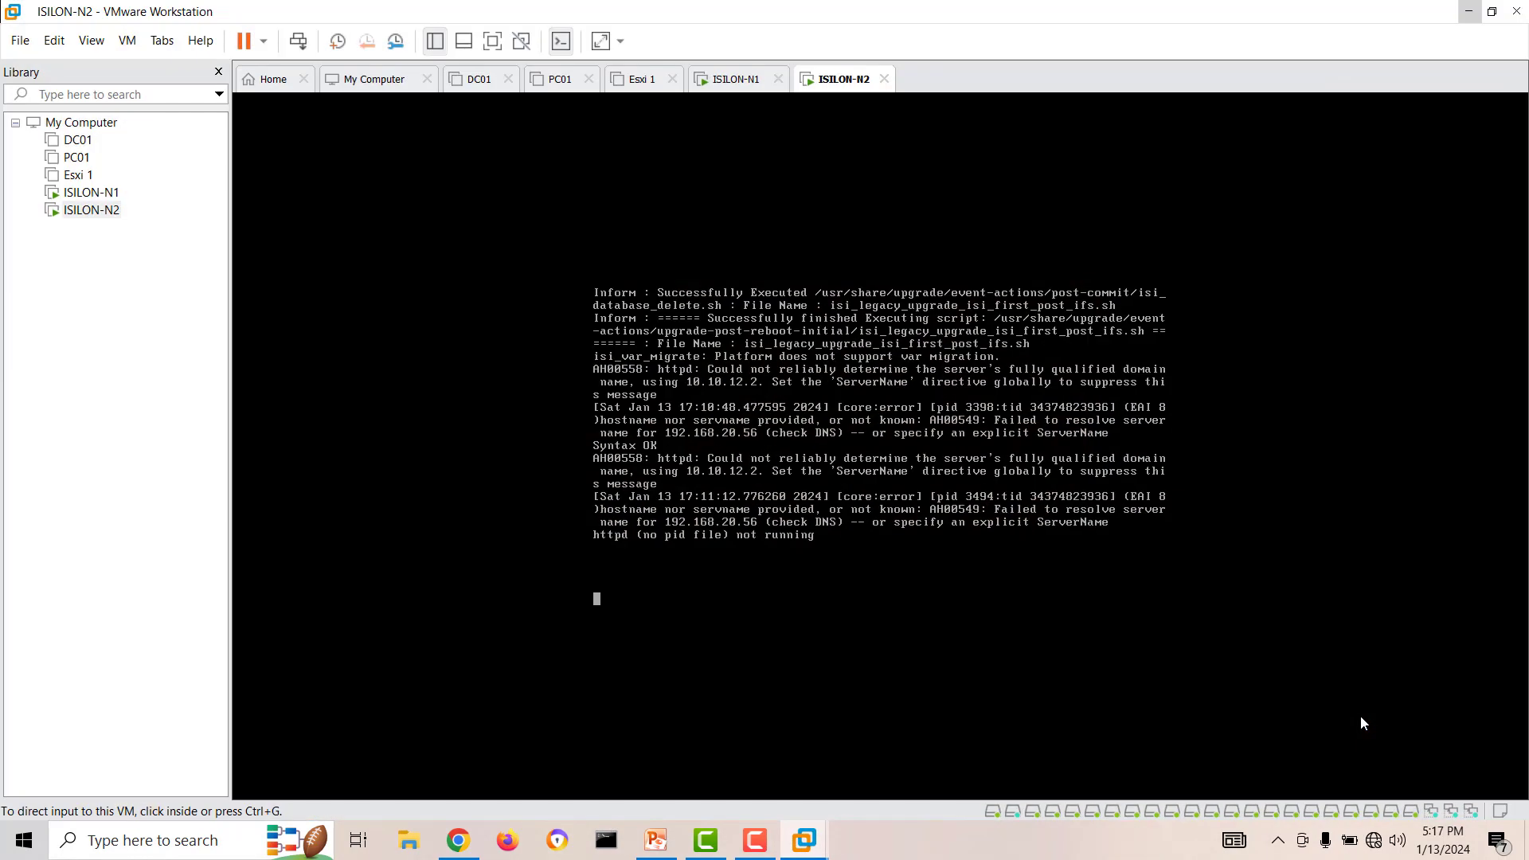
click(883, 583)
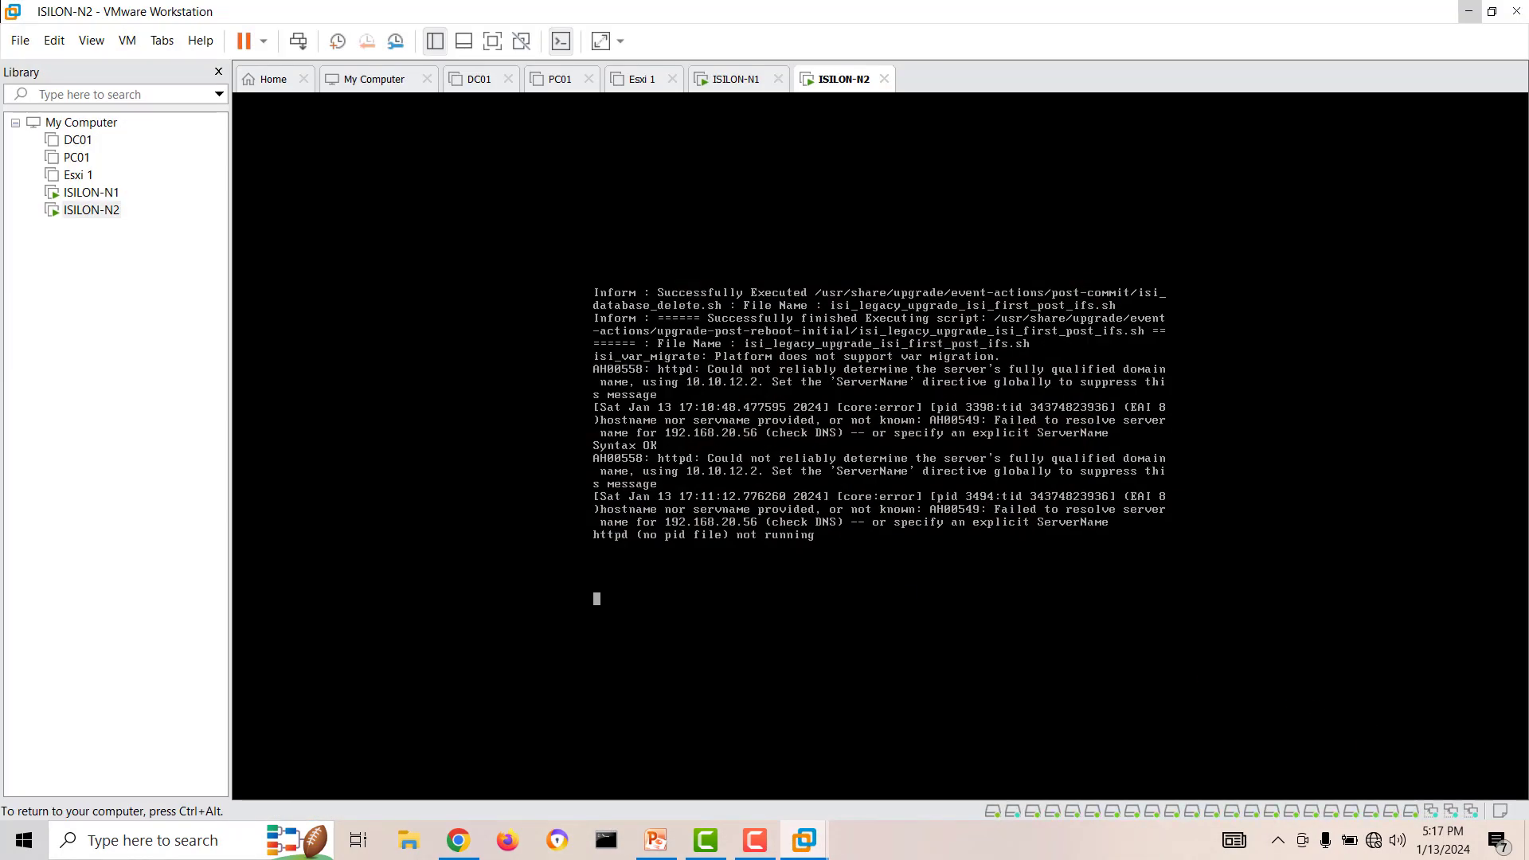
key(ctrl+alt)
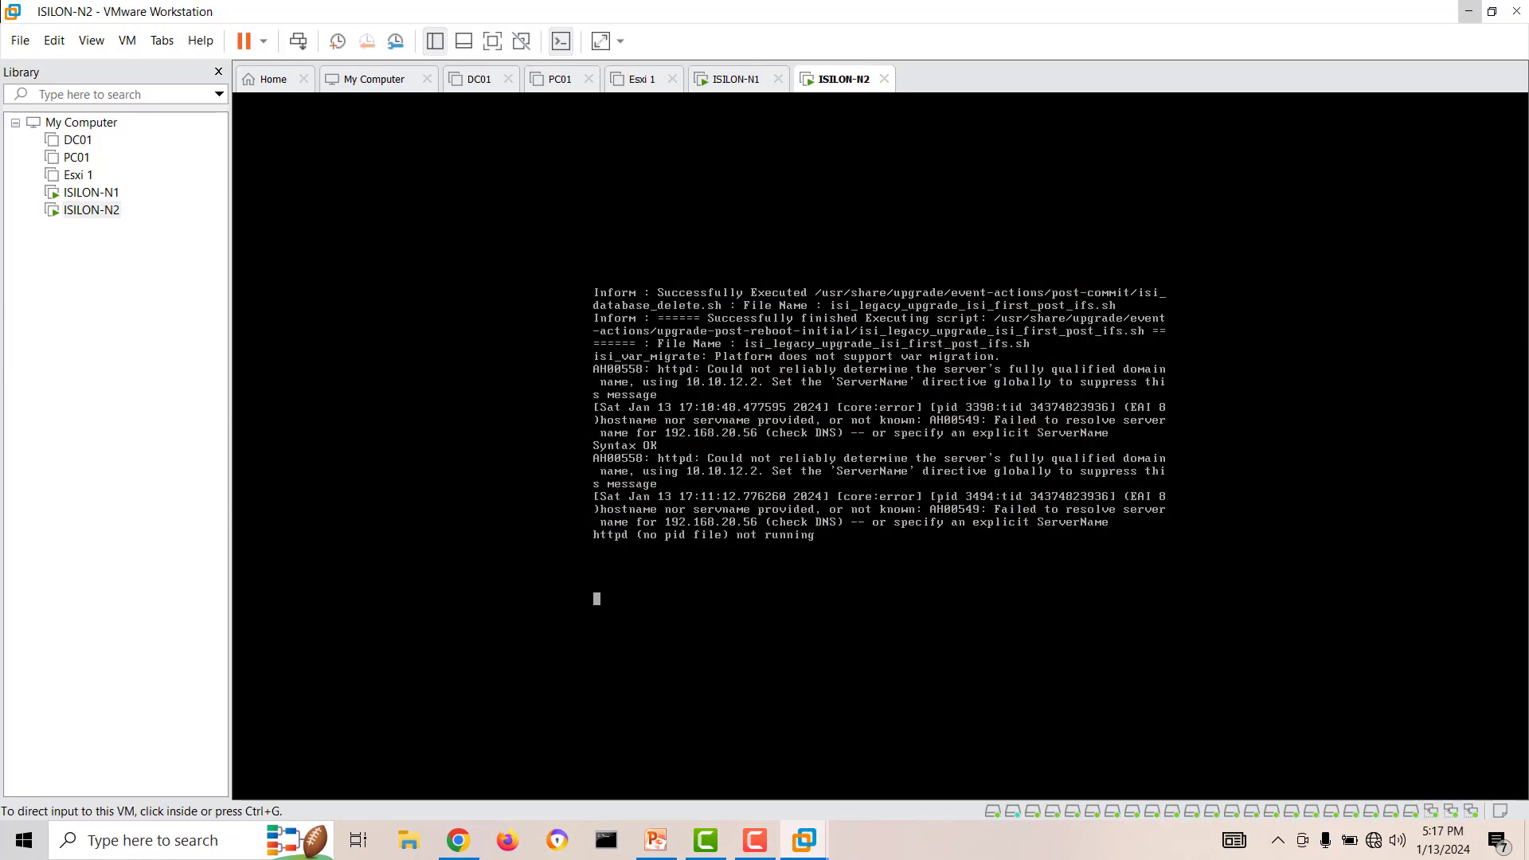
click(461, 842)
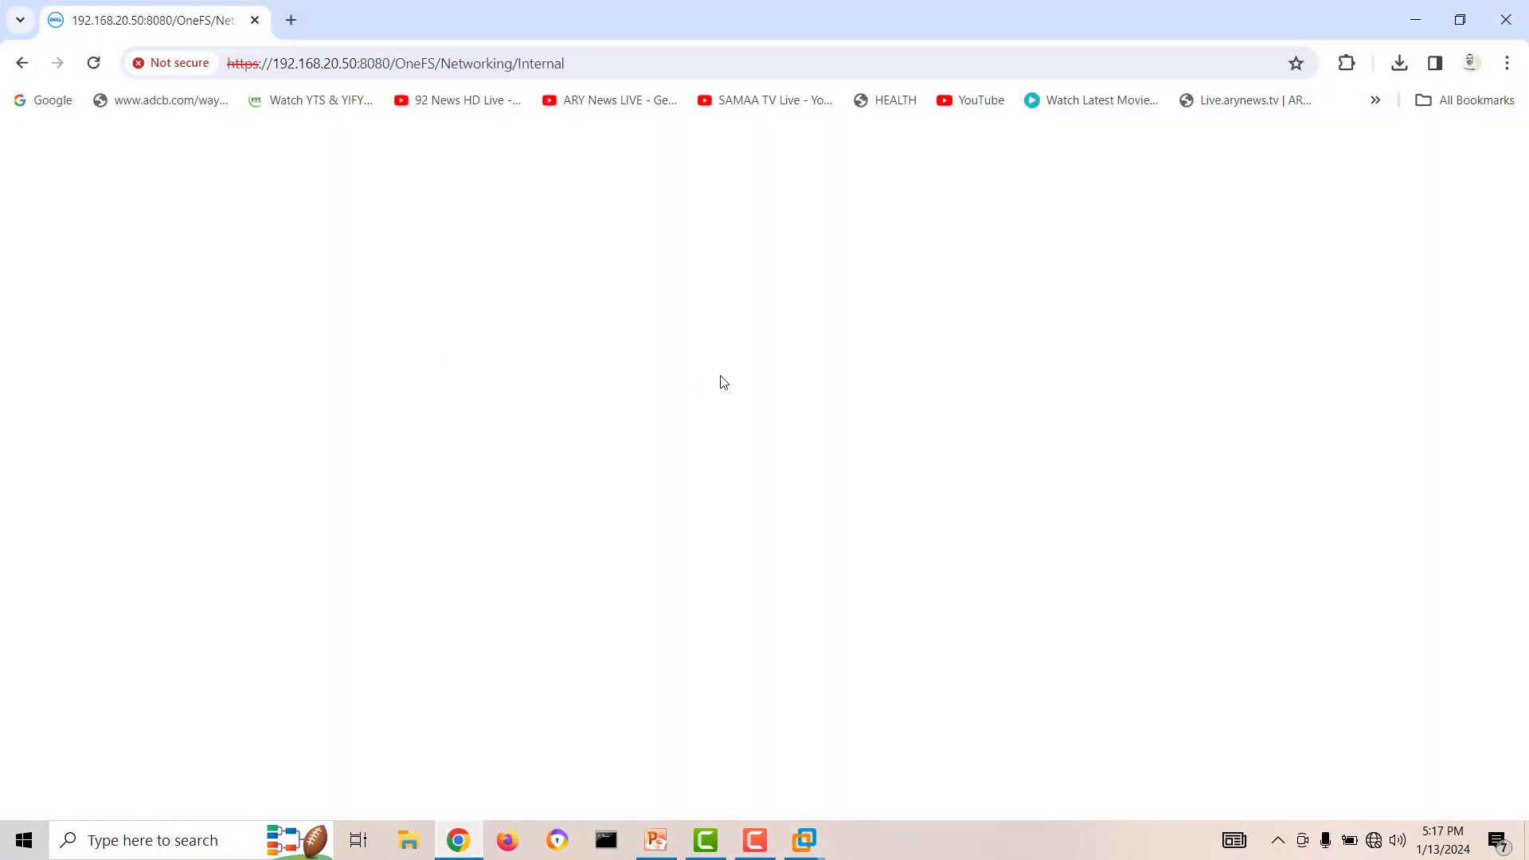
click(756, 834)
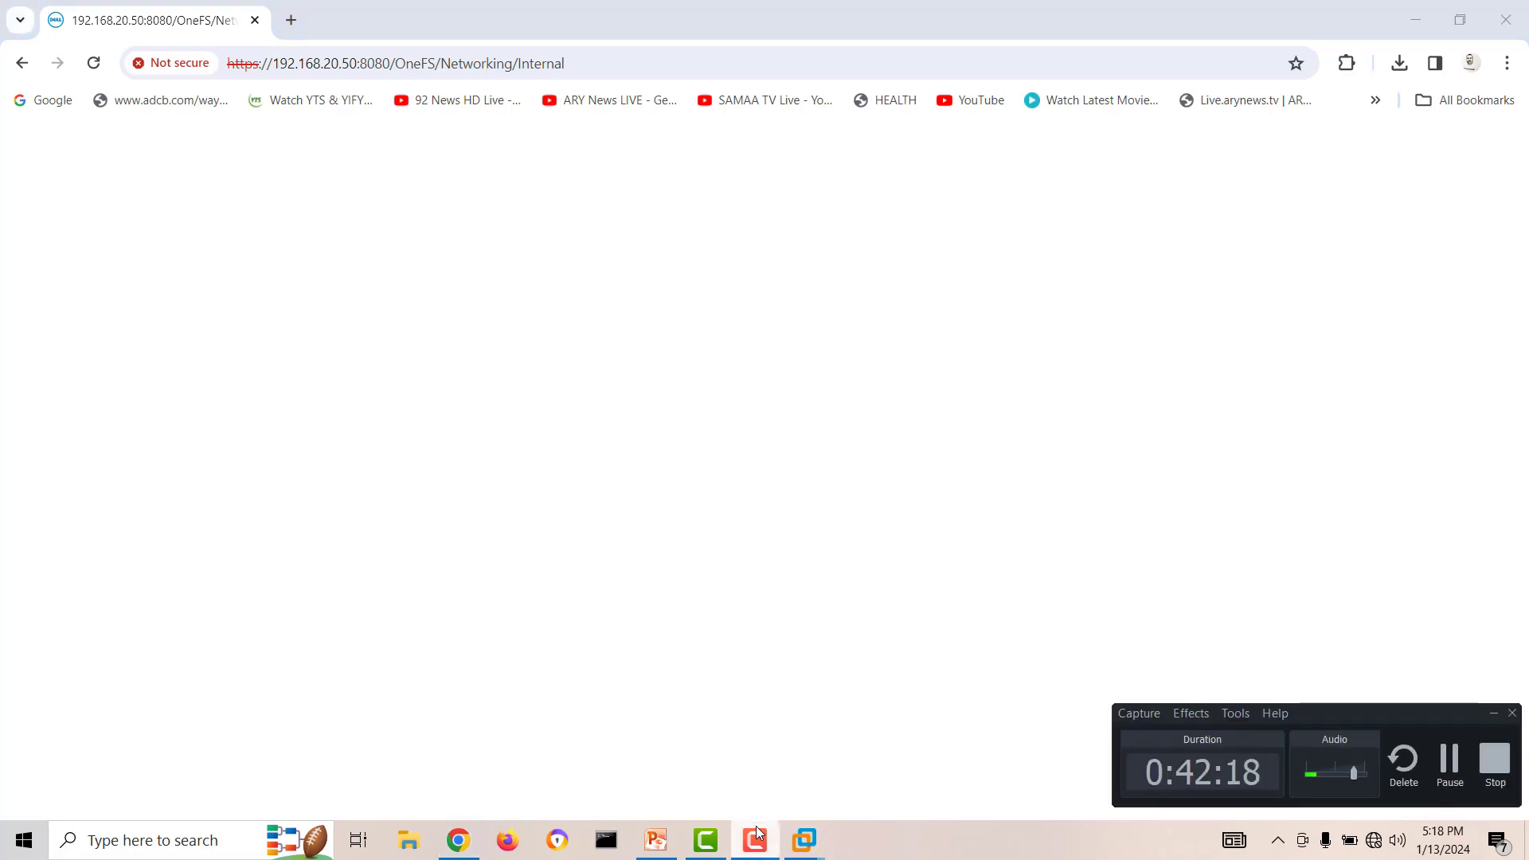
click(1450, 763)
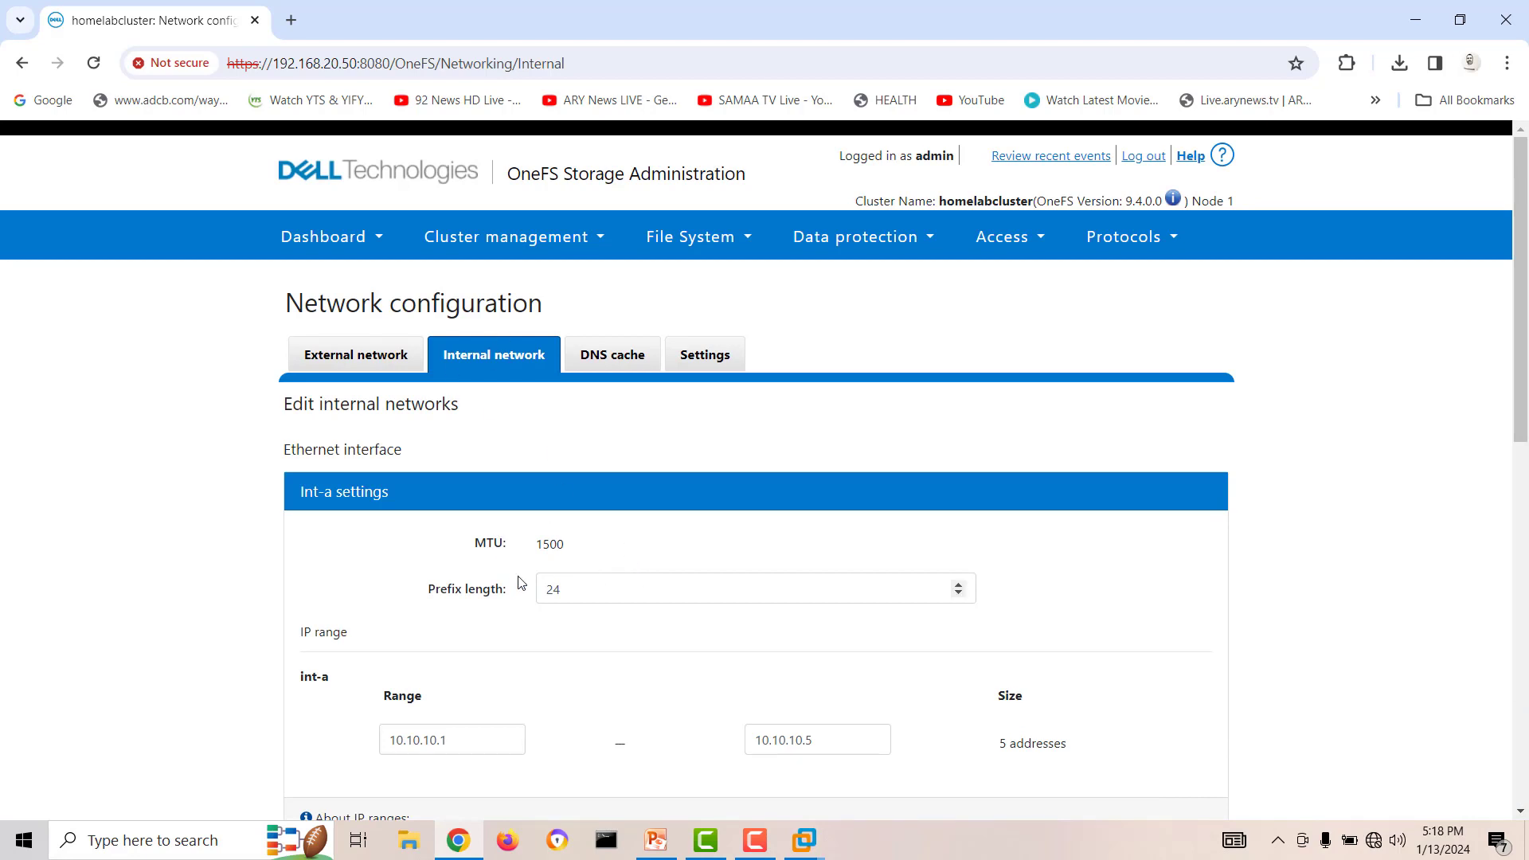
Review the prefix lengths and IP ranges of the int-a, int-b and failover networks on the Internal network page.
scroll(517, 581, down, 2)
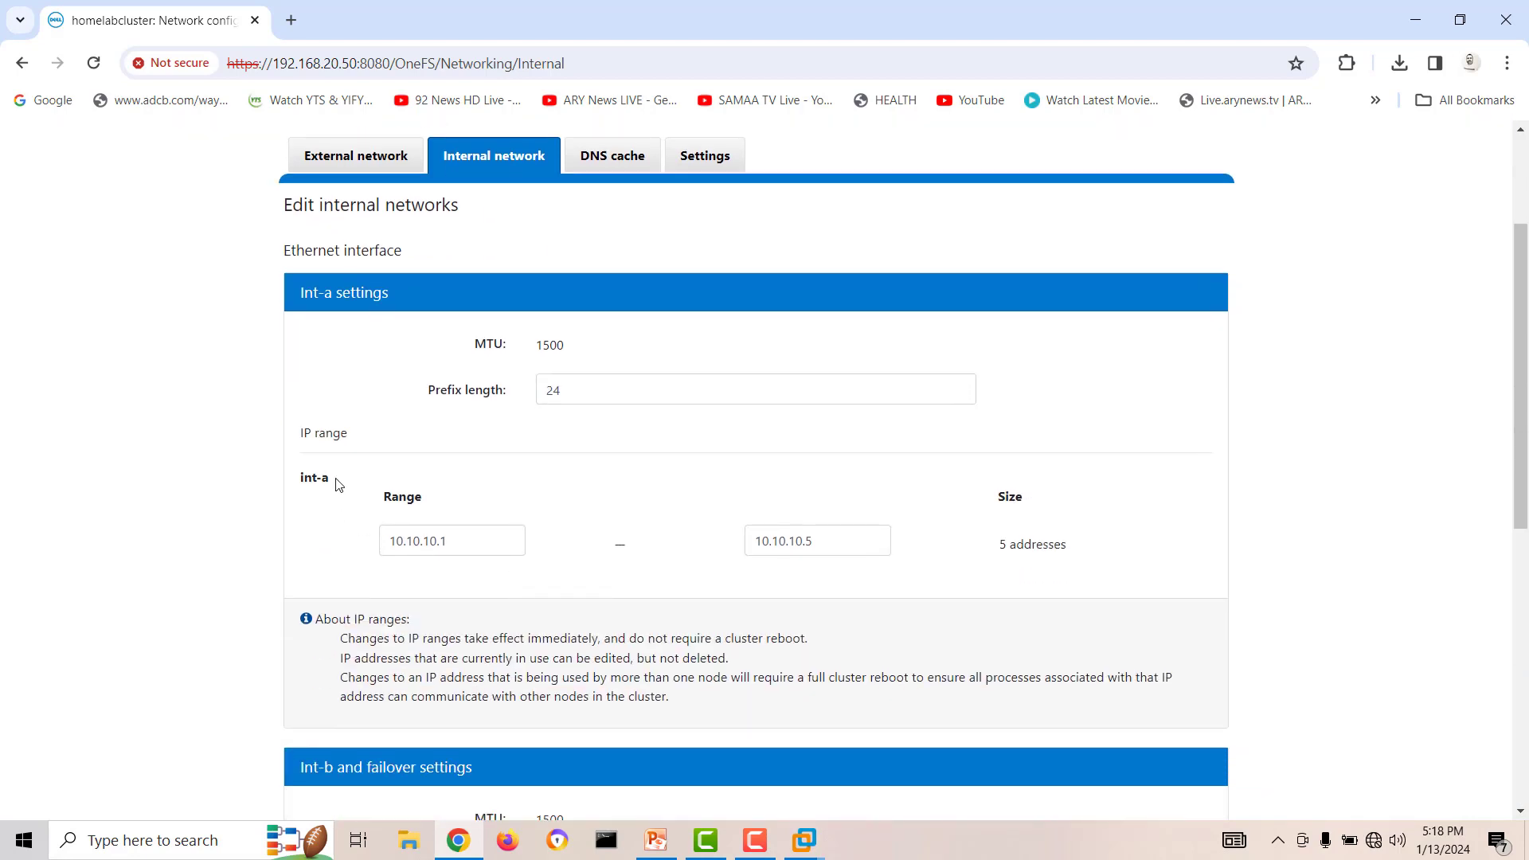
drag(336, 484, 293, 483)
scroll(592, 563, down, 5)
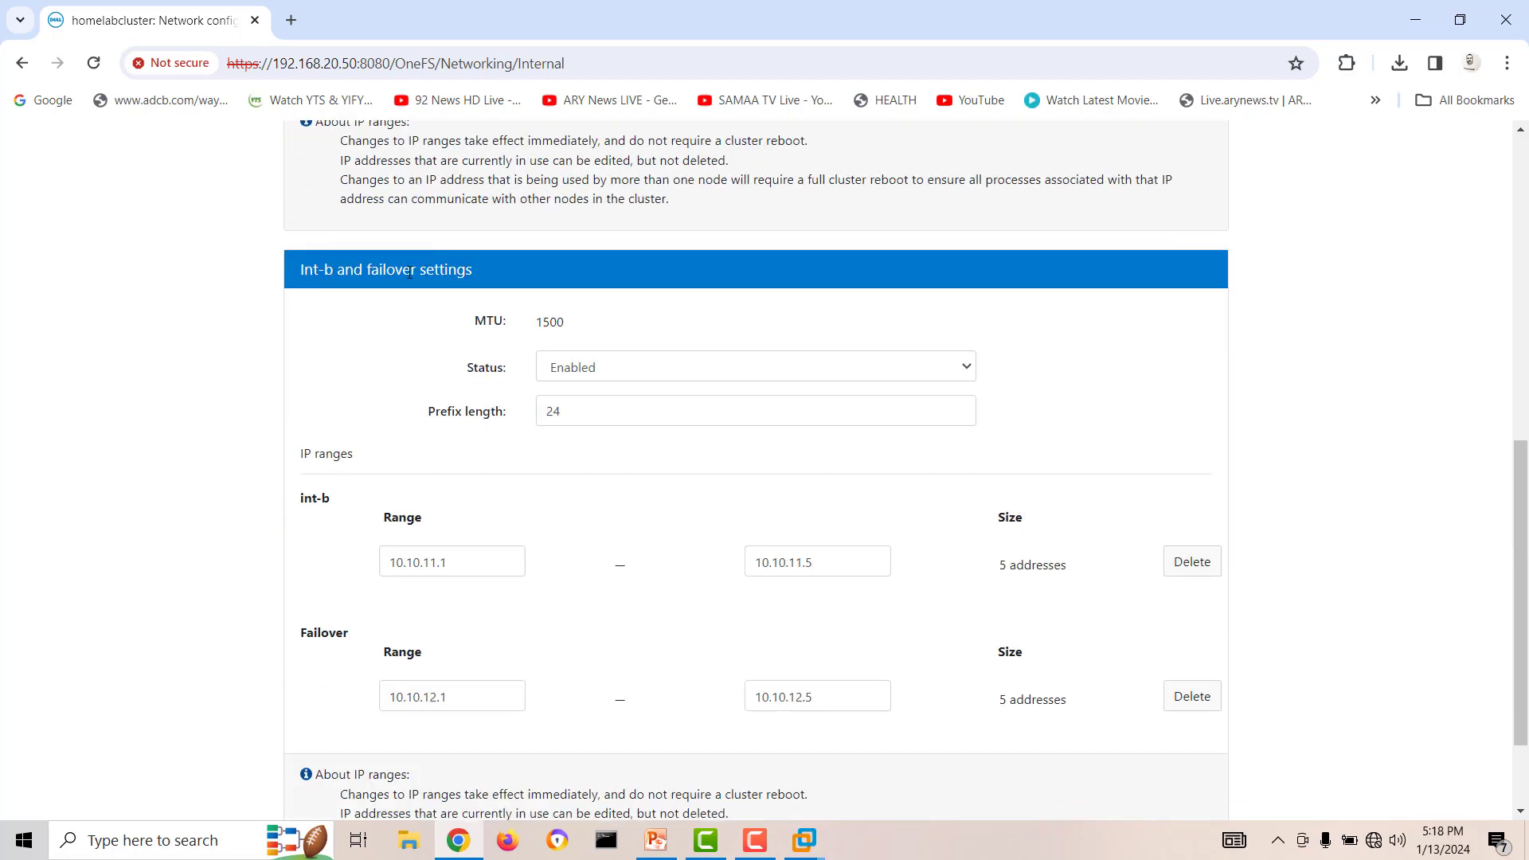
scroll(532, 465, down, 2)
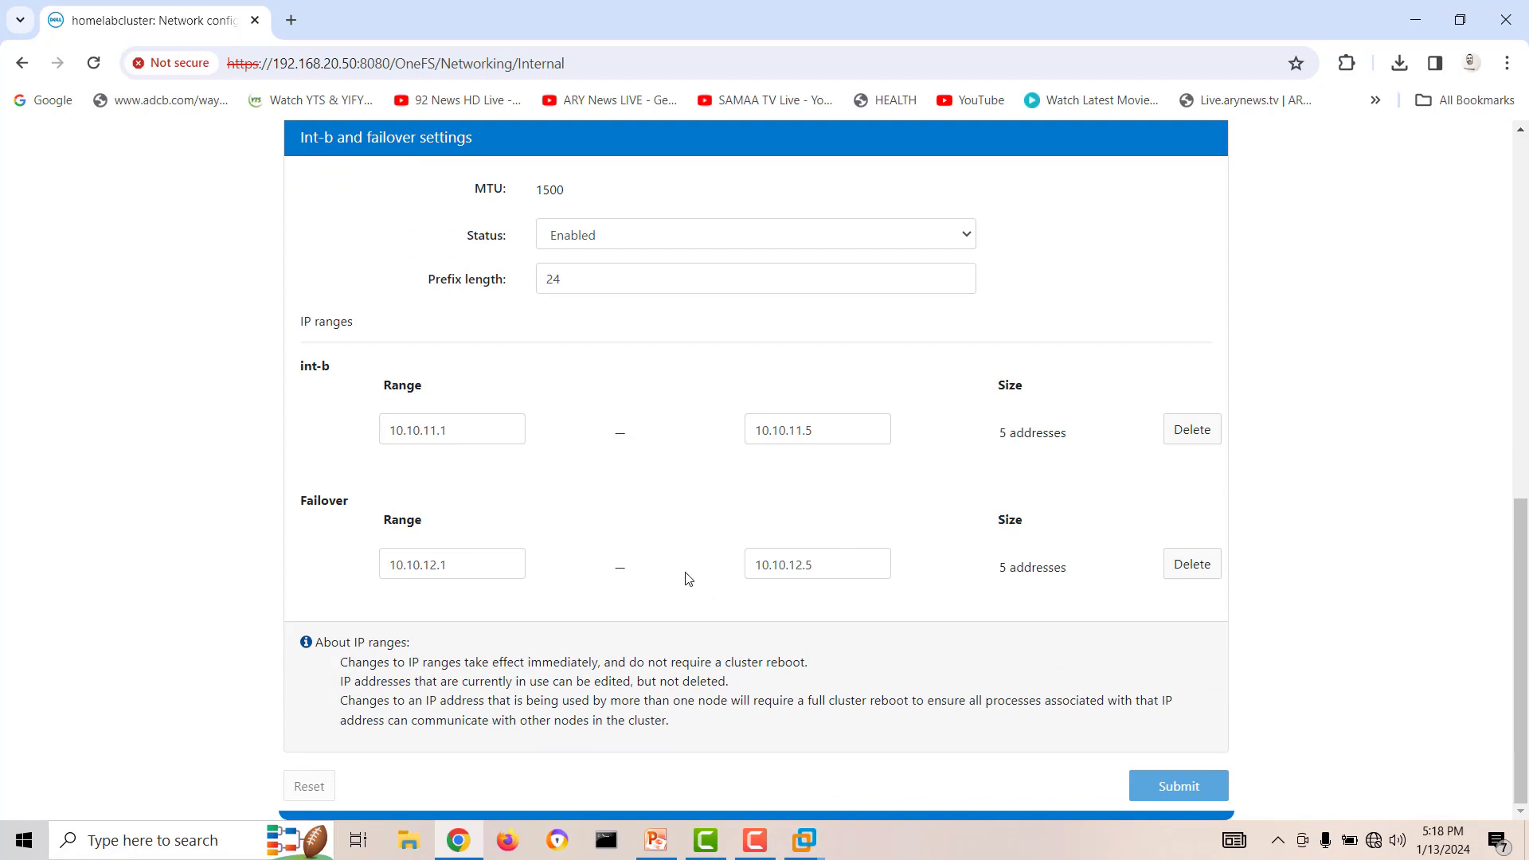
scroll(689, 579, up, 7)
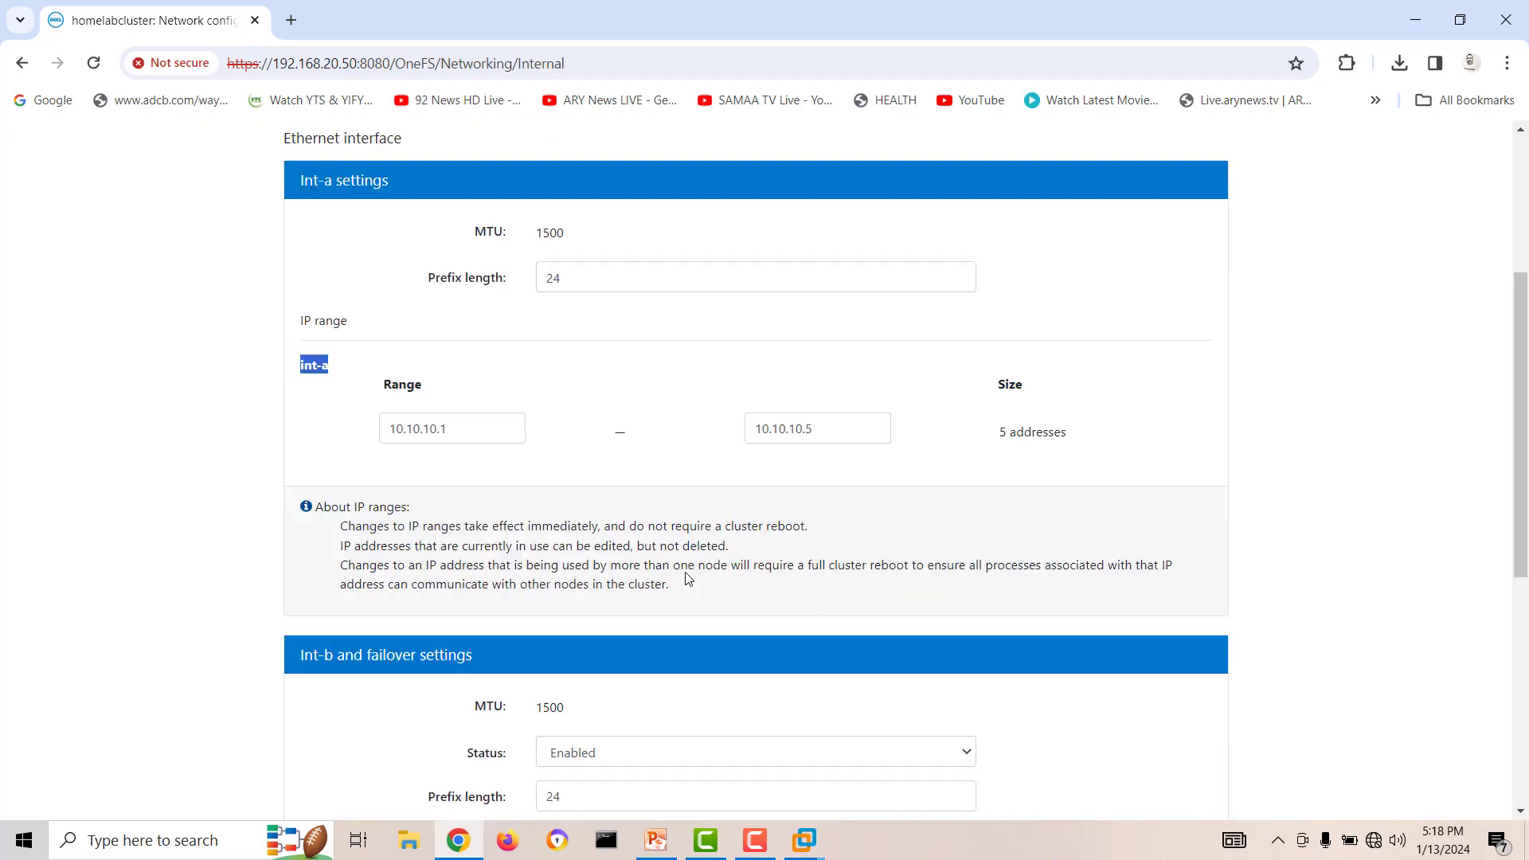
scroll(689, 579, down, 1)
scroll(689, 579, up, 5)
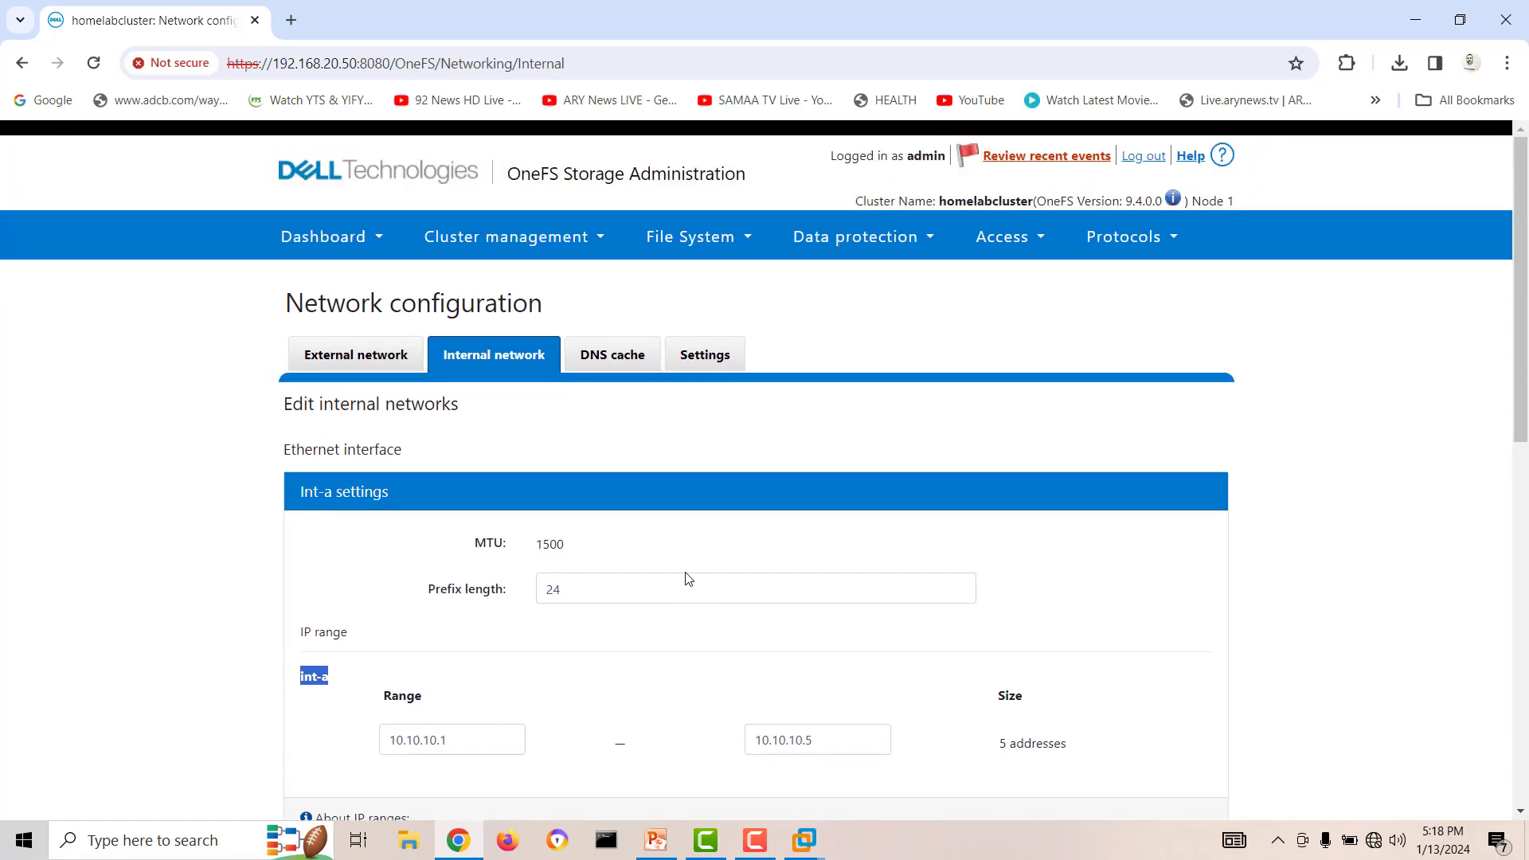
Open the Cluster status dashboard and look over the available cluster management, access and data protection options.
mouse_move(323, 236)
click(317, 287)
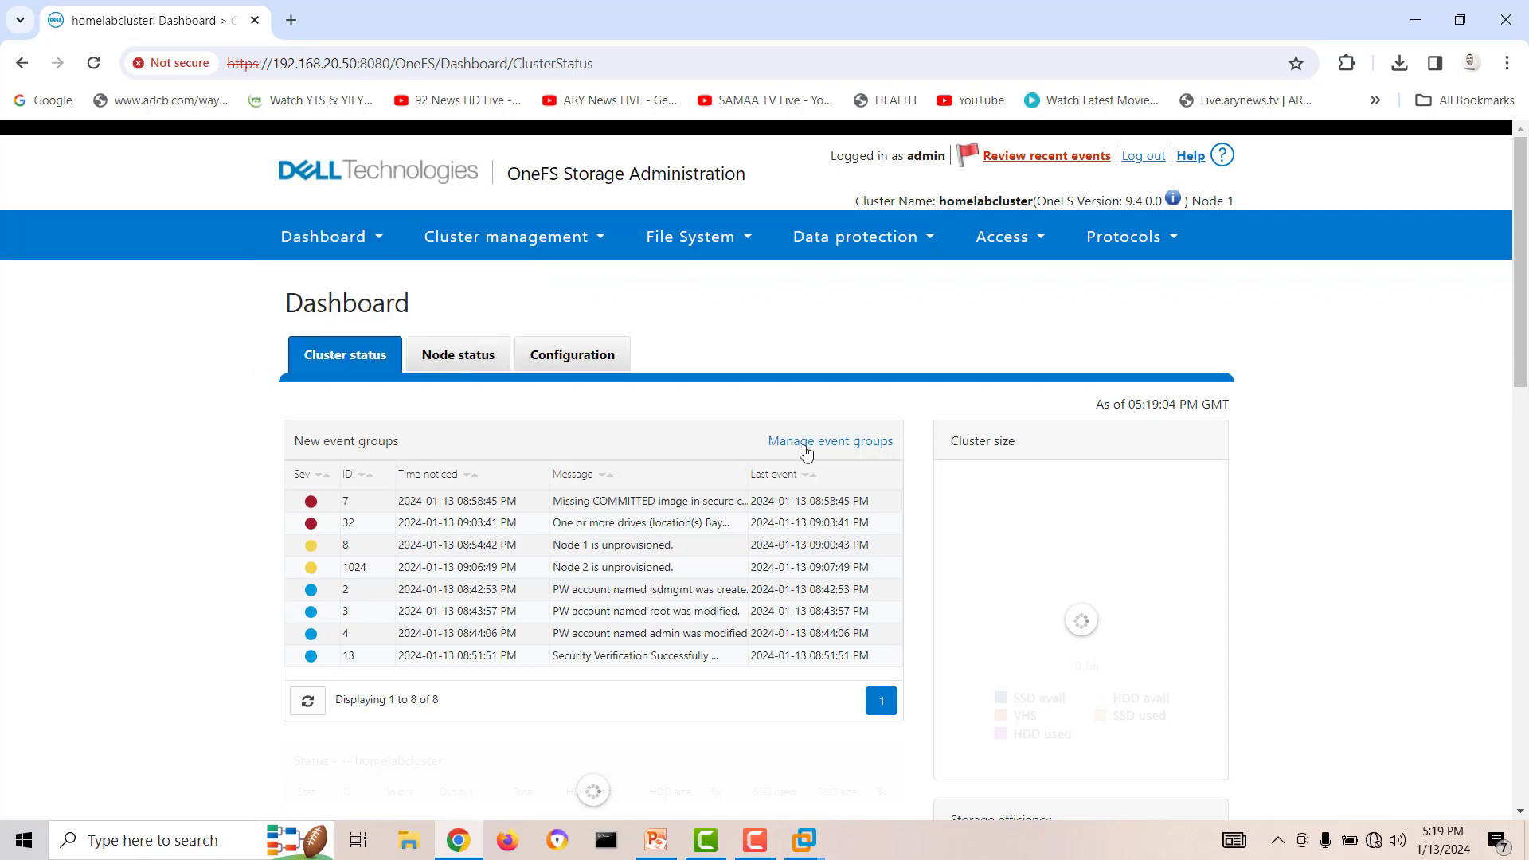
mouse_move(1150, 250)
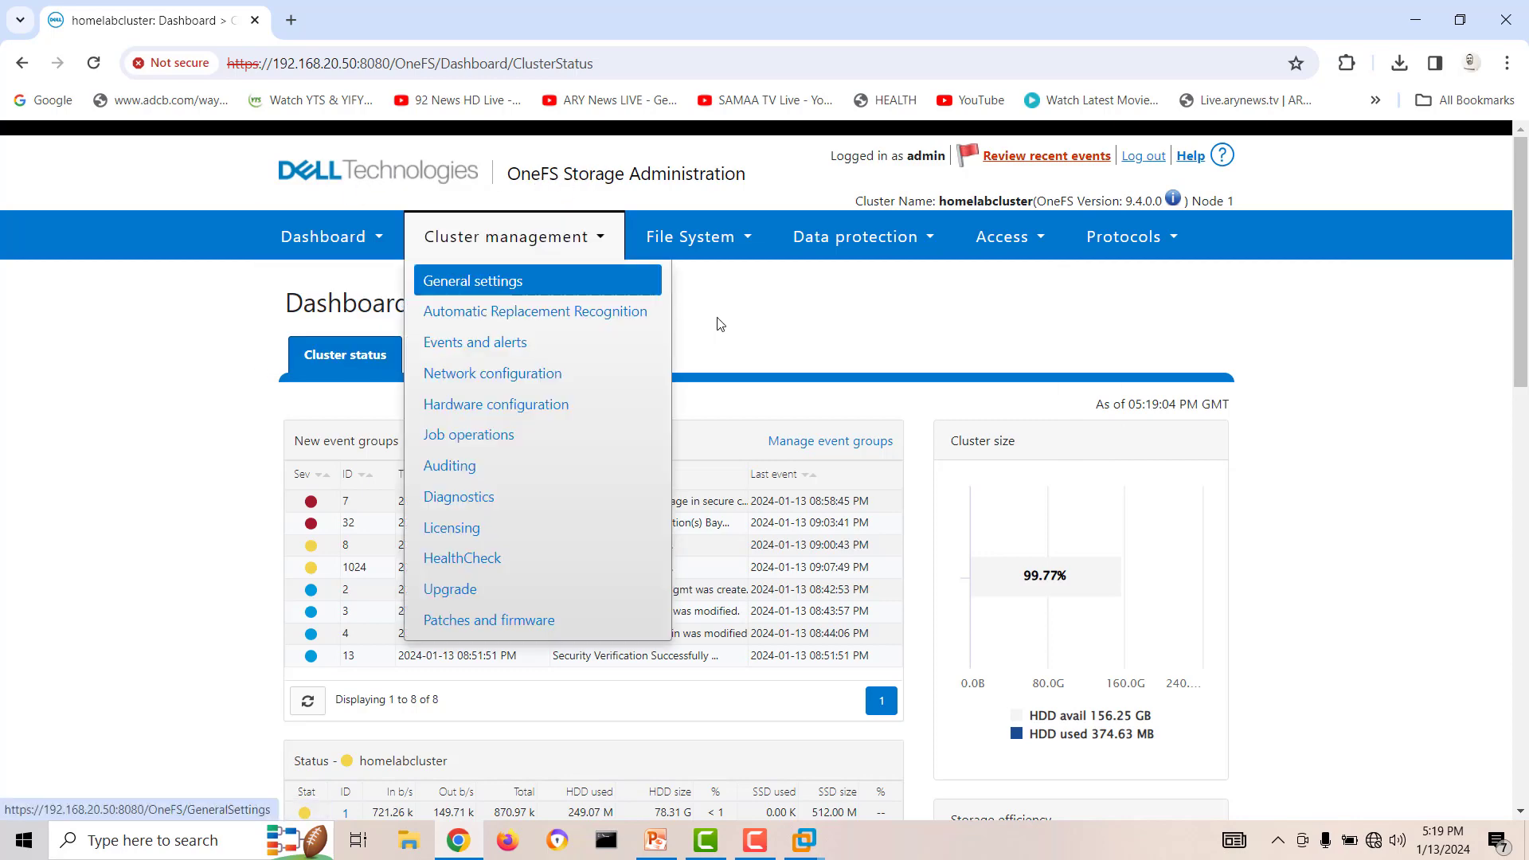
mouse_move(997, 260)
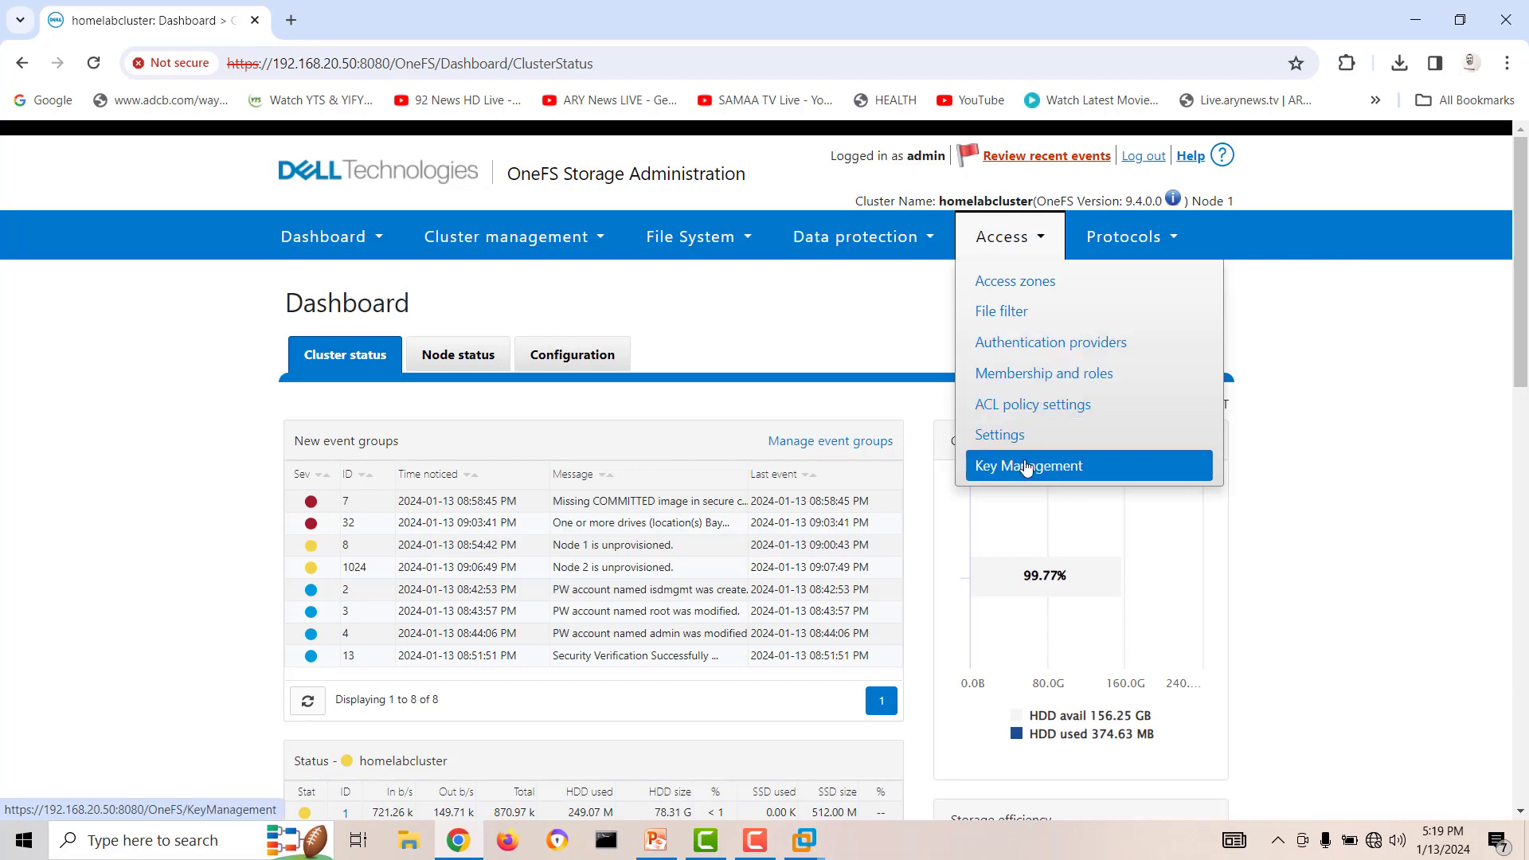
mouse_move(864, 239)
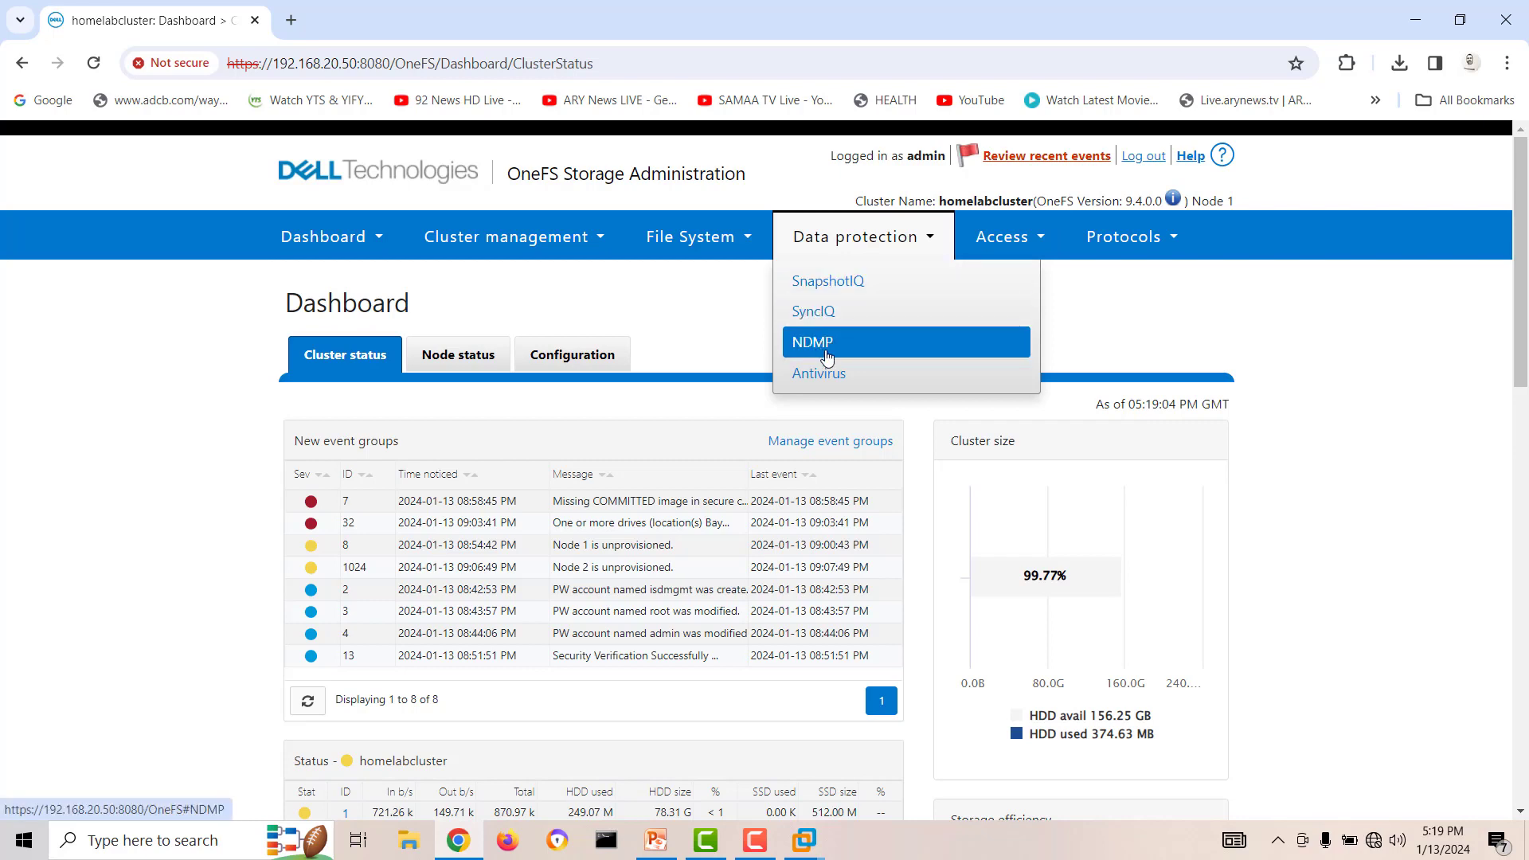
View the module statuses in the Storage pools summary and open the cluster's General settings page.
mouse_move(737, 238)
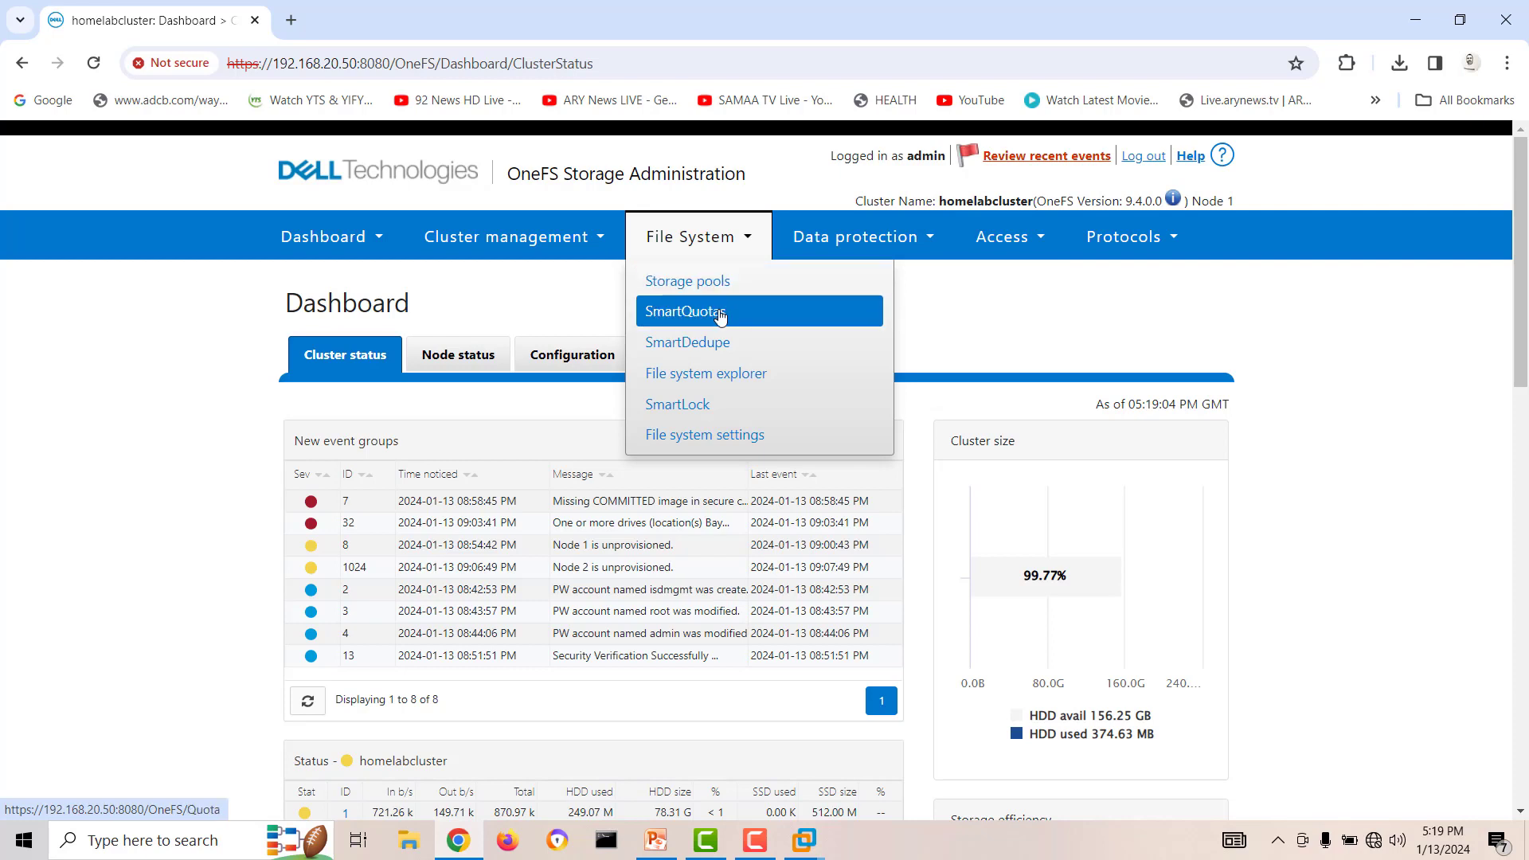
click(714, 286)
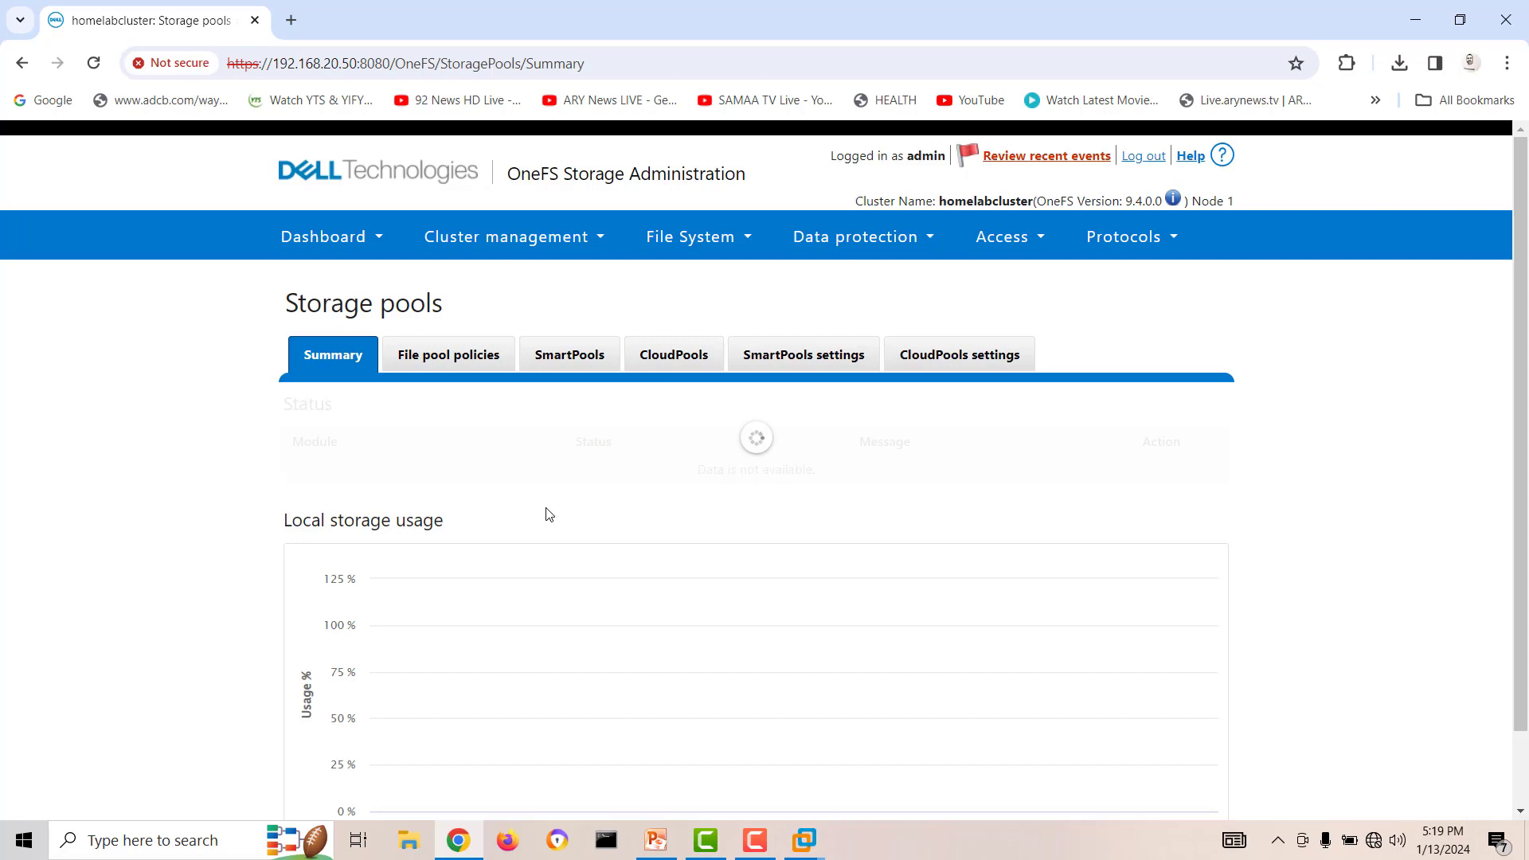
scroll(548, 514, down, 1)
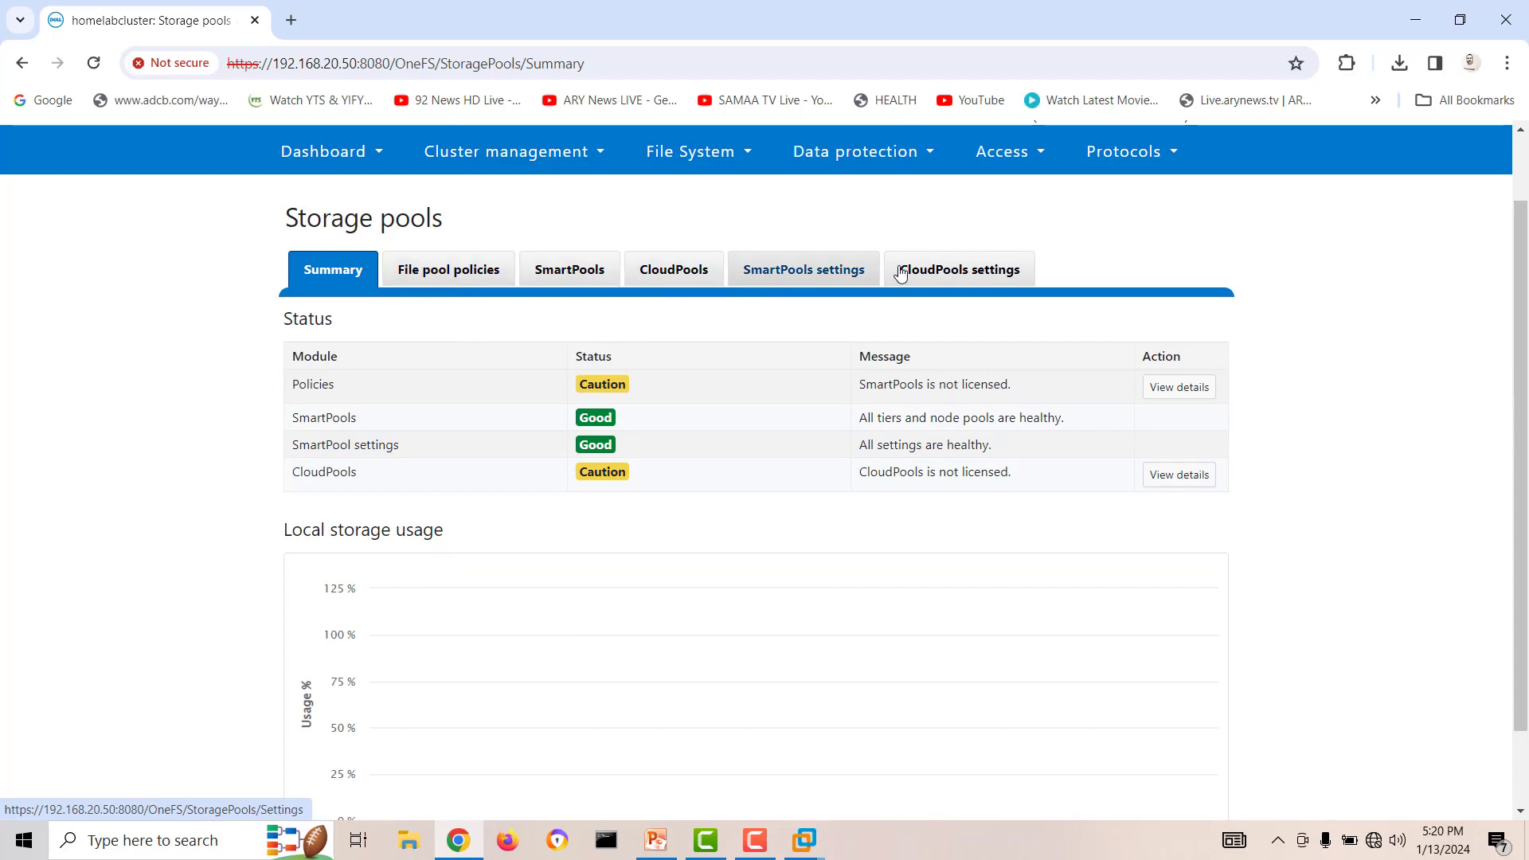
click(524, 159)
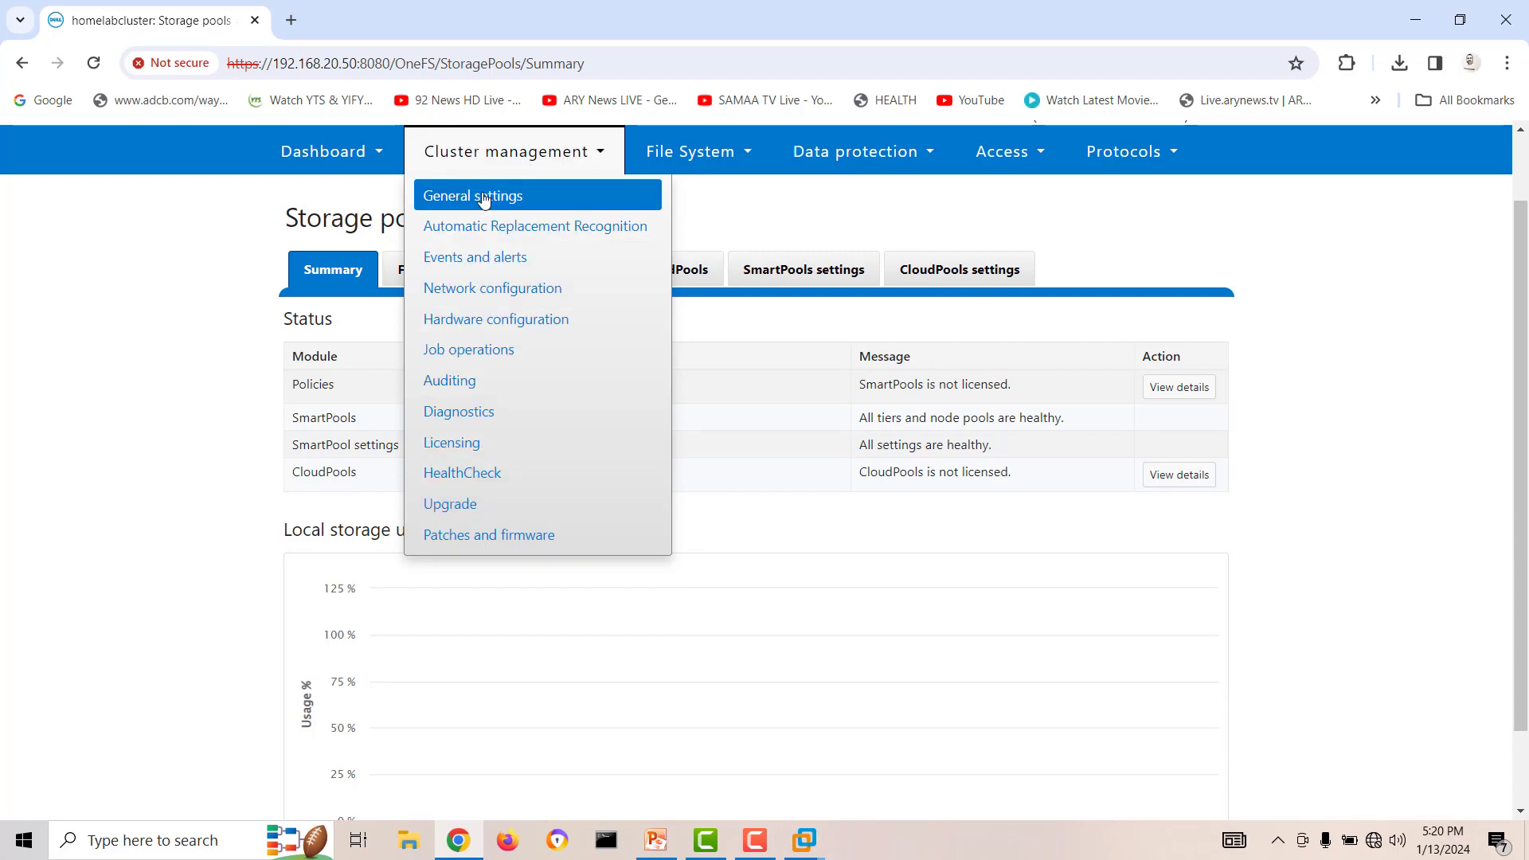
click(510, 196)
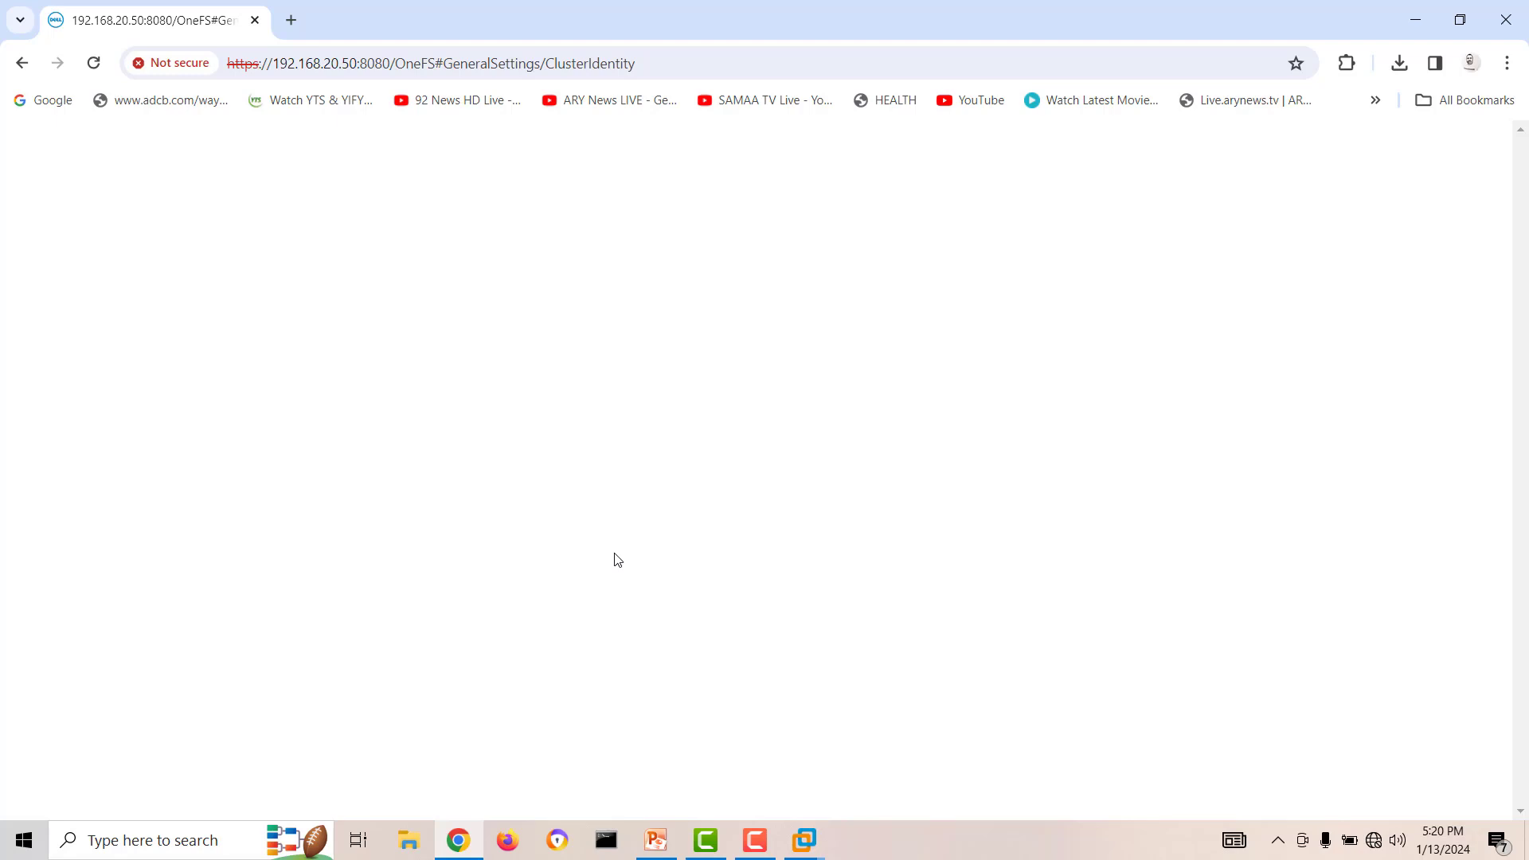
click(656, 842)
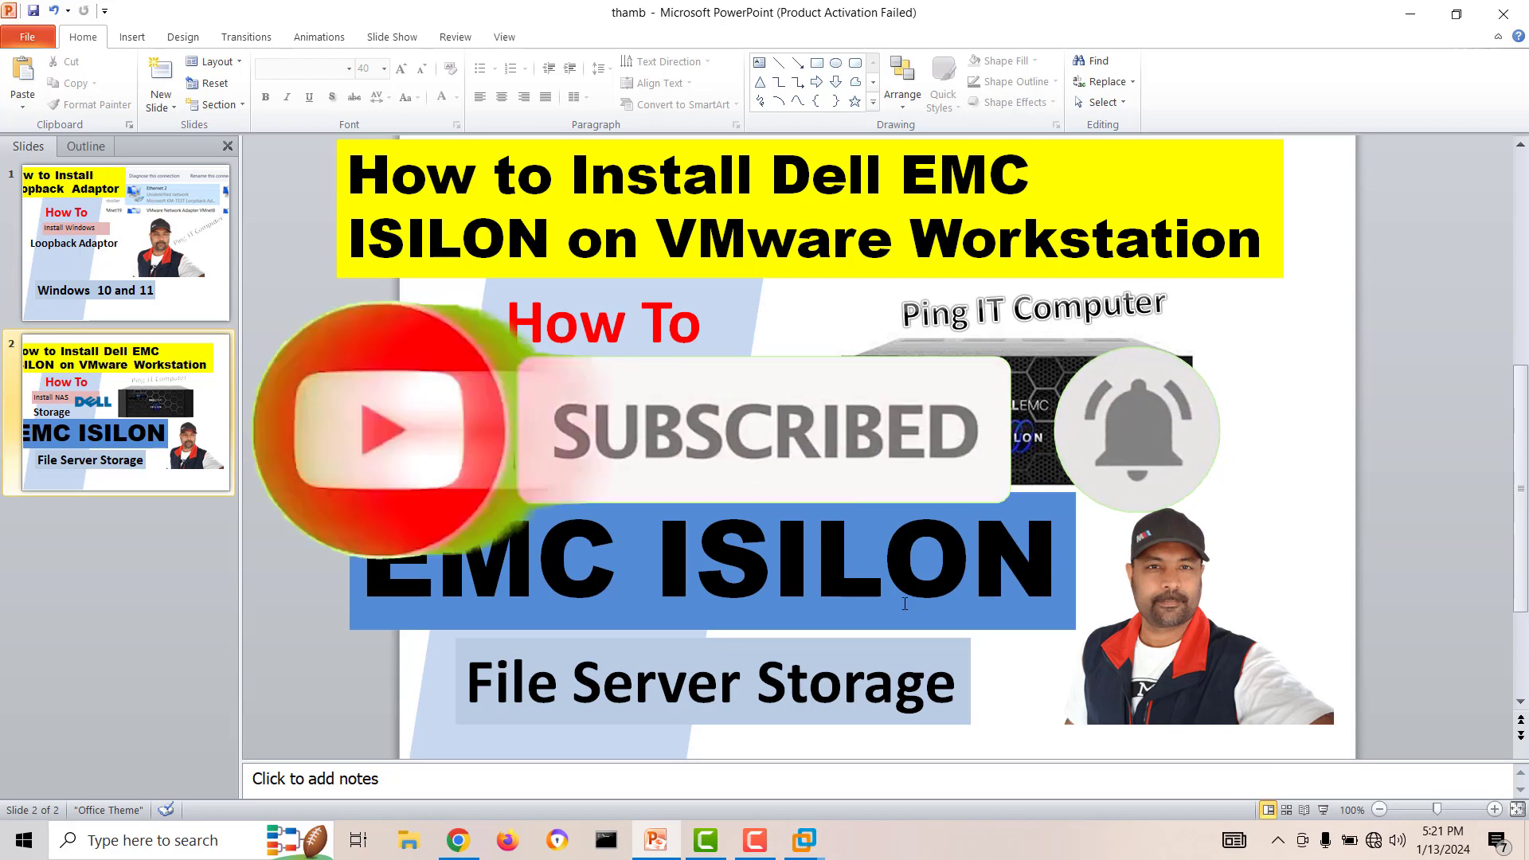
click(771, 843)
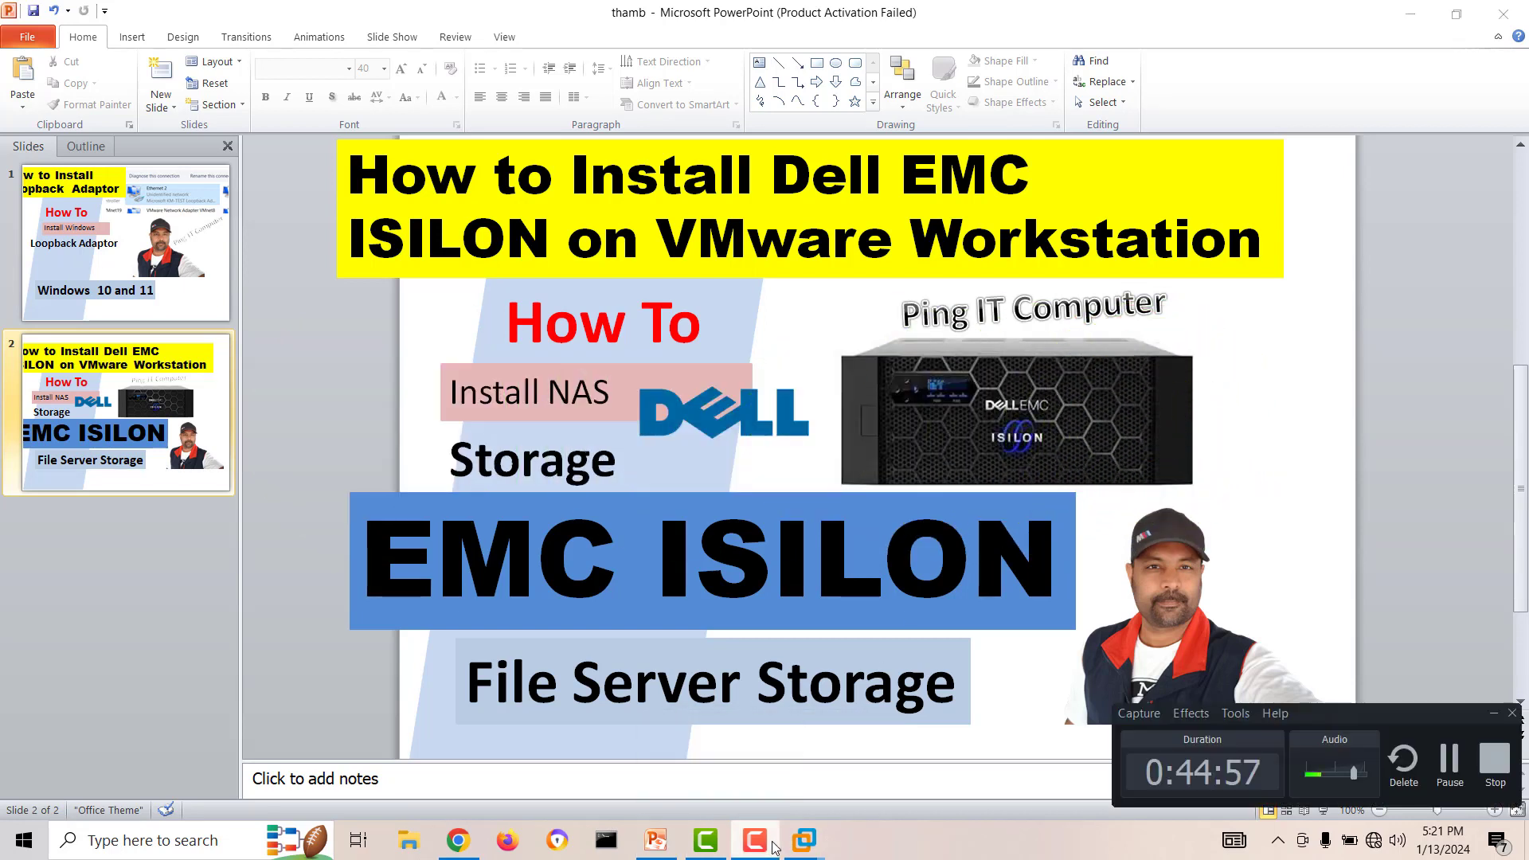